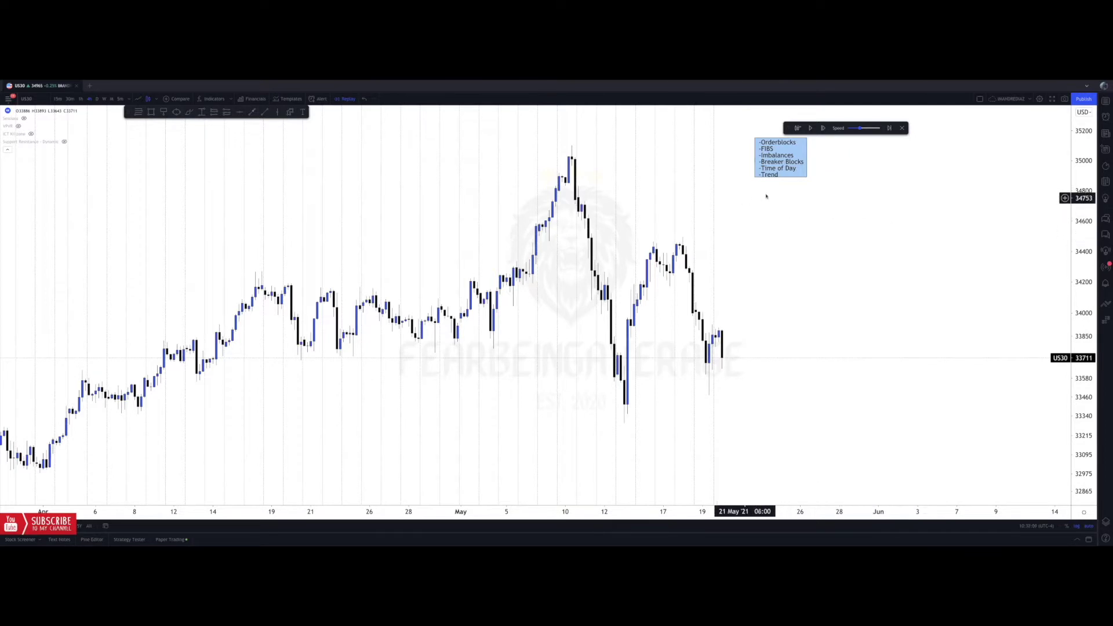
# Move the bar replay controls away from the topic list on the chart.
pyautogui.moveTo(787, 127); pyautogui.dragTo(799, 148)
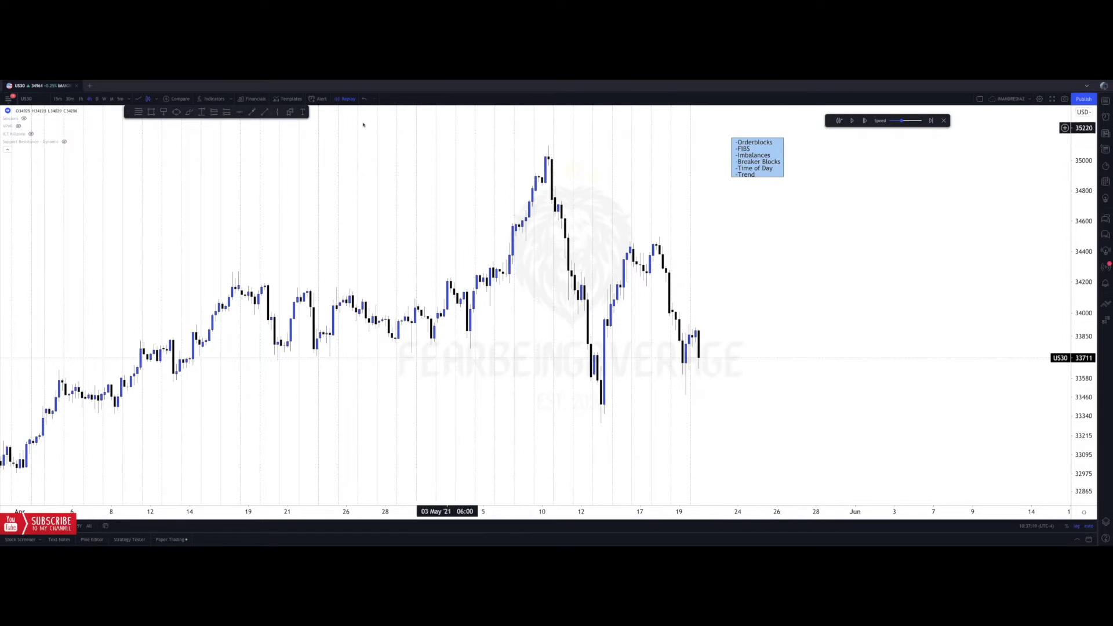
# Frame the topic list with a rectangle and delete that rectangle.
pyautogui.click(151, 112)
pyautogui.moveTo(719, 132)
pyautogui.mouseDown()
pyautogui.moveTo(806, 190)
pyautogui.moveTo(797, 184)
pyautogui.mouseUp()
pyautogui.click(817, 180)
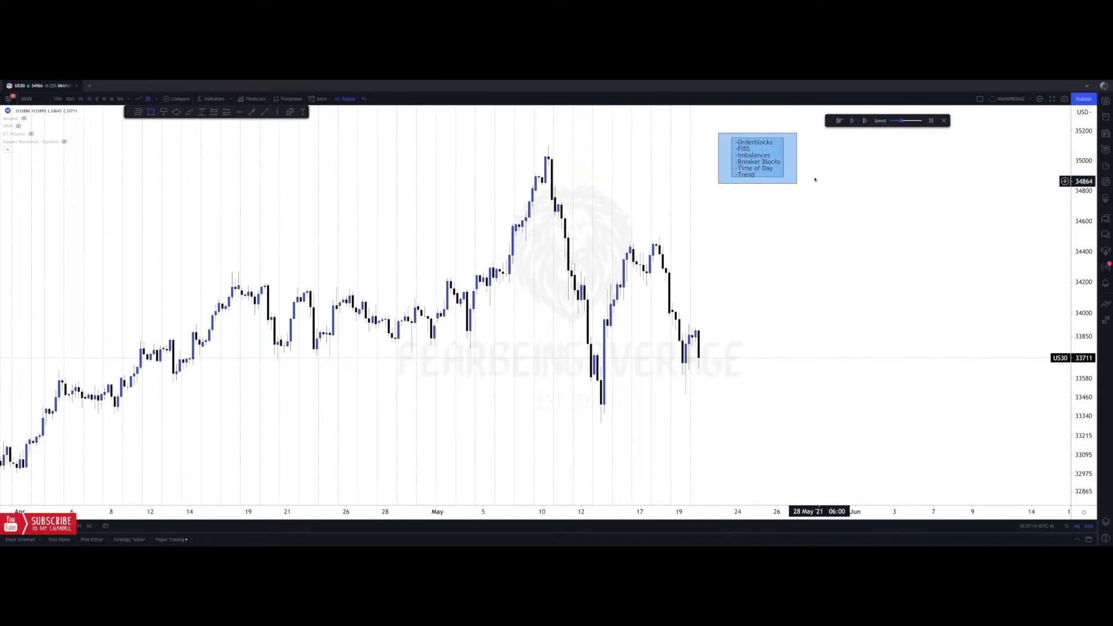
pyautogui.click(798, 158)
pyautogui.press('Delete')
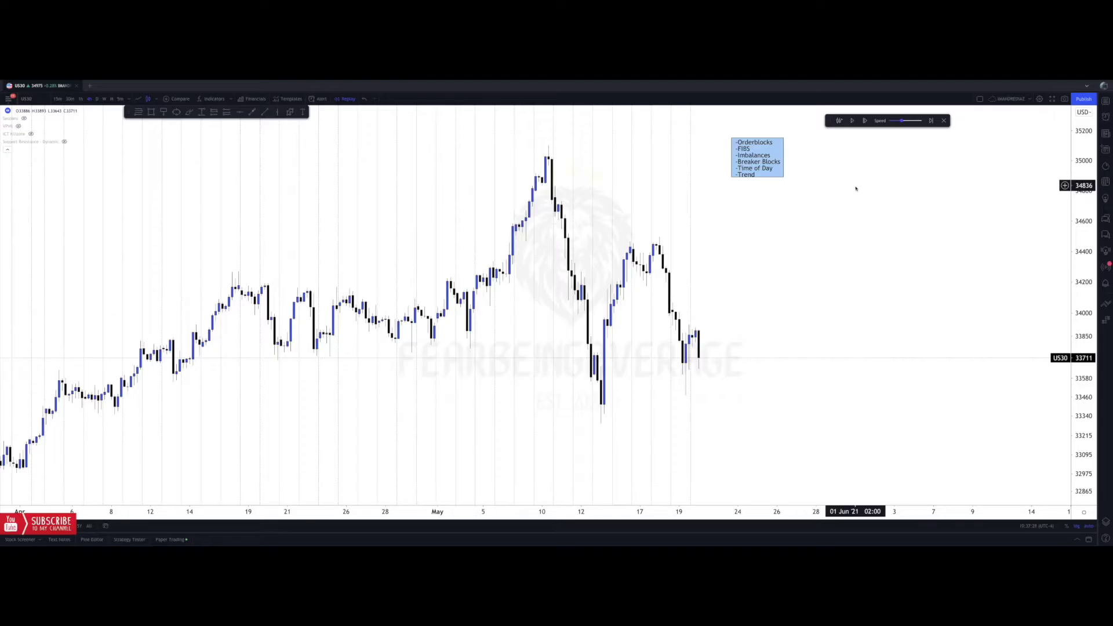
# Draw an arrow from below pointing at the down candle of 8 April, ending at about 33437.
pyautogui.click(150, 112)
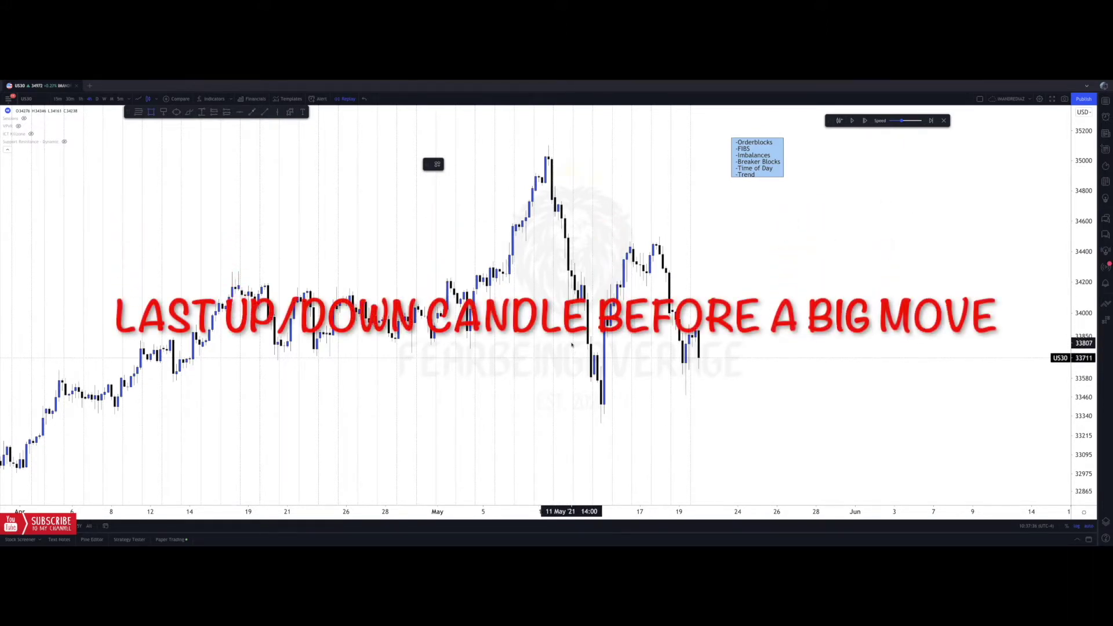
pyautogui.moveTo(502, 328); pyautogui.dragTo(729, 323)
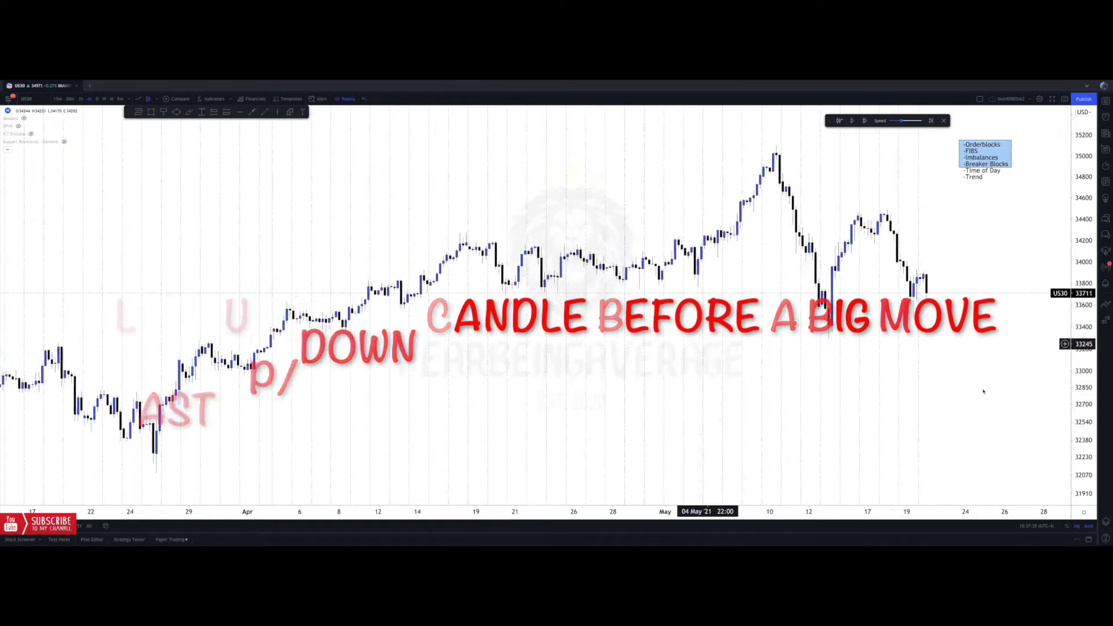
pyautogui.moveTo(1084, 408); pyautogui.dragTo(1085, 254)
pyautogui.moveTo(445, 342); pyautogui.dragTo(559, 386)
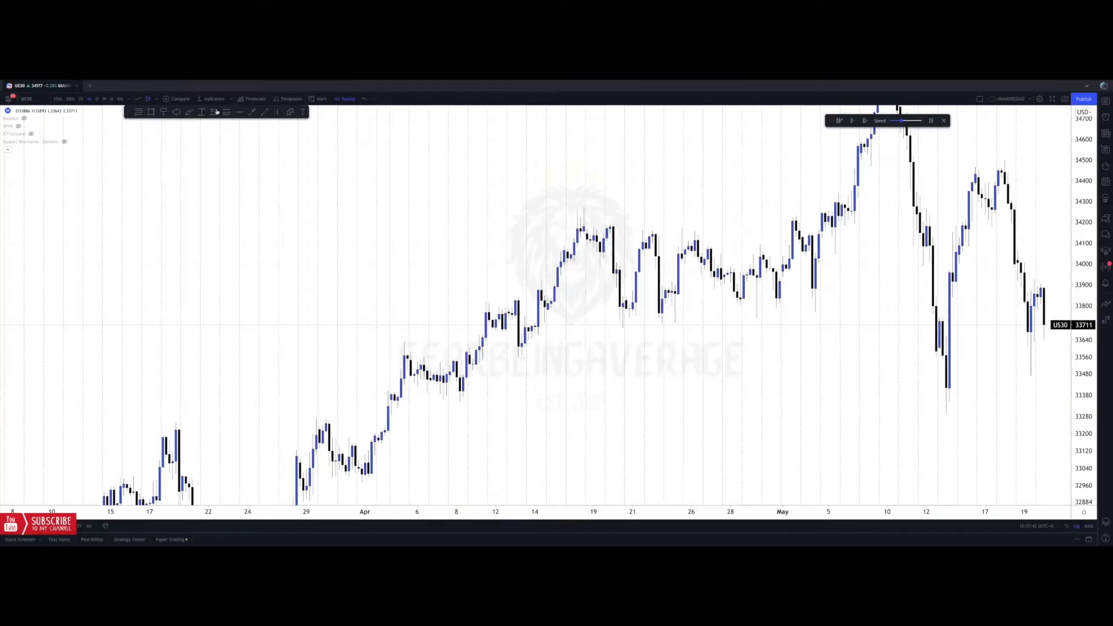
pyautogui.click(252, 112)
pyautogui.click(431, 422)
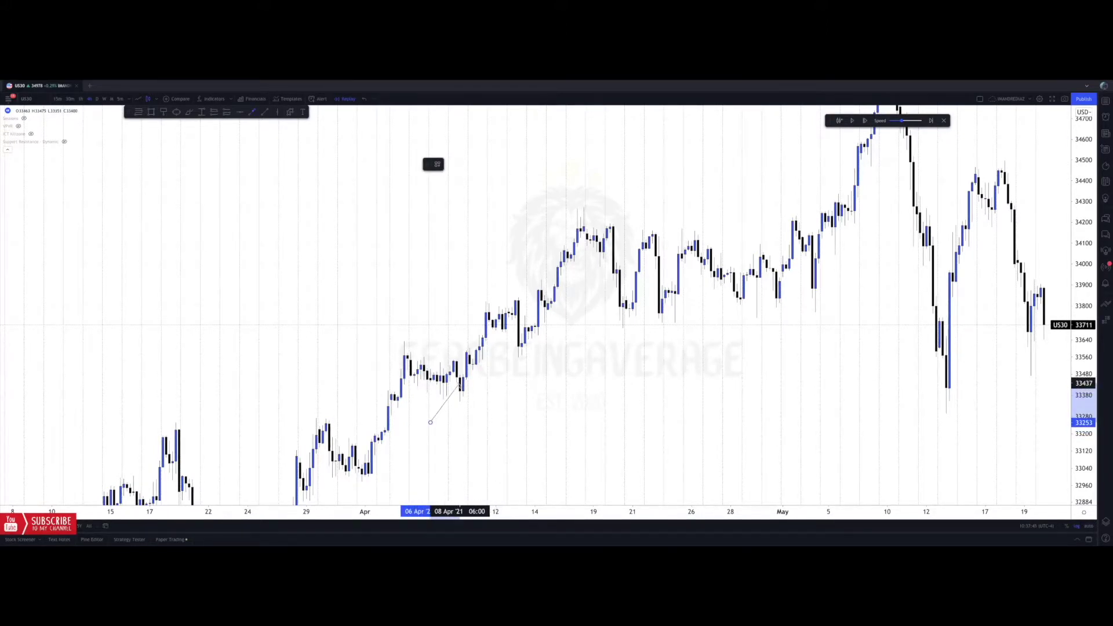
pyautogui.click(460, 383)
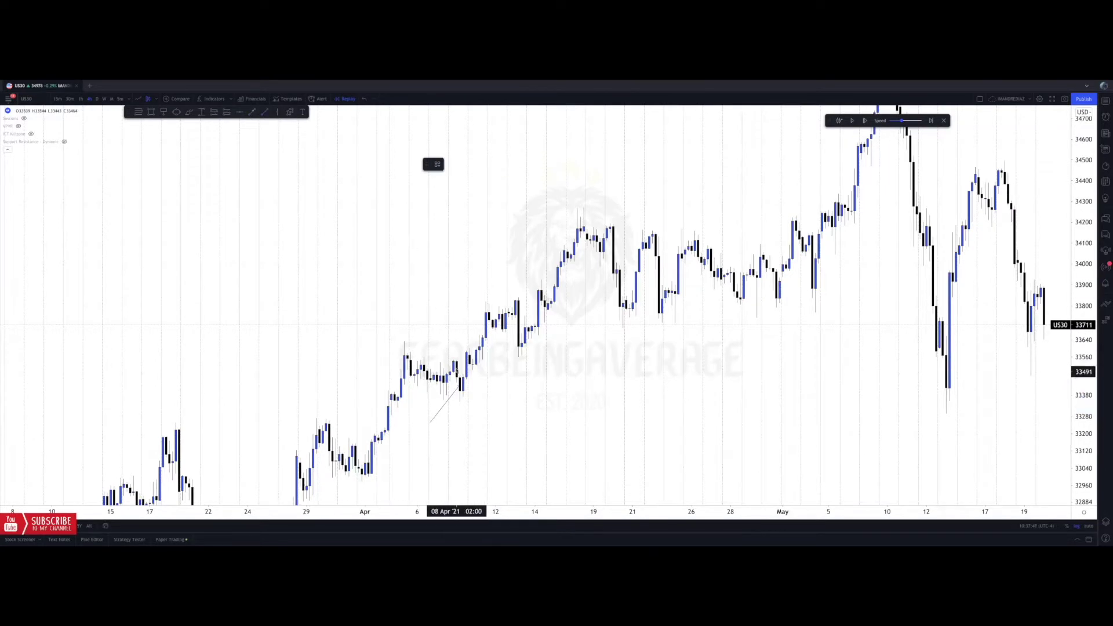
# Draw horizontal trend lines from the 8 April candle's high at about 33545 and from the 5 April high at about 33635.
pyautogui.click(454, 360)
pyautogui.click(463, 360)
pyautogui.click(454, 348)
pyautogui.click(265, 112)
pyautogui.click(404, 342)
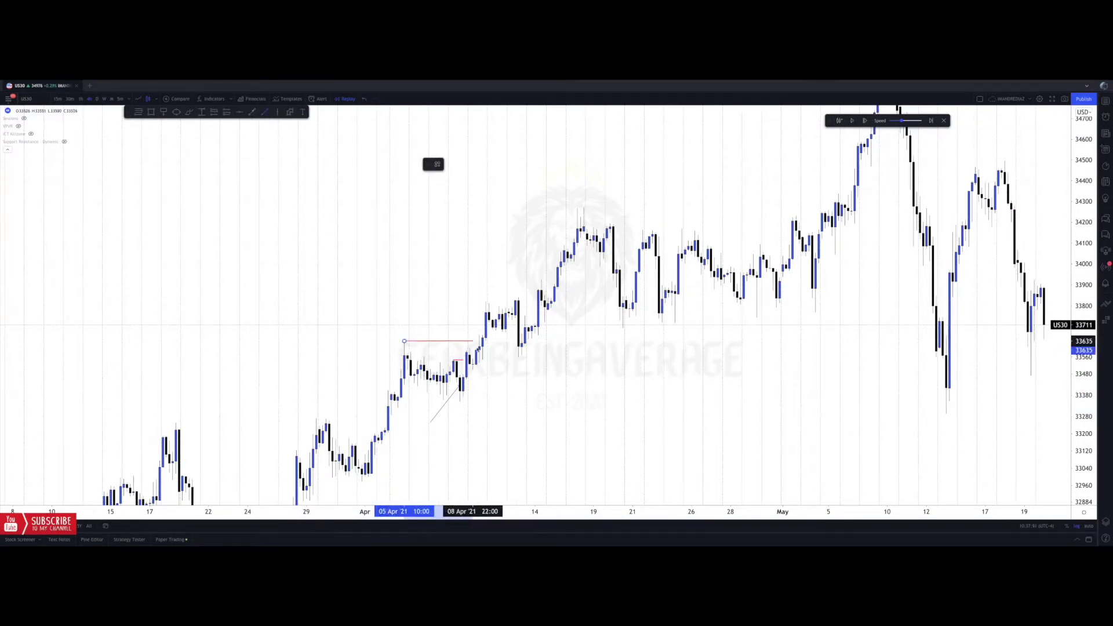
pyautogui.click(485, 348)
# Draw a rectangle over the 8 April down candle's body from about 33467 to 33395, extended to 12 April.
pyautogui.moveTo(460, 387); pyautogui.dragTo(457, 387)
pyautogui.click(460, 383)
pyautogui.click(154, 113)
pyautogui.click(463, 392)
pyautogui.moveTo(464, 388); pyautogui.dragTo(488, 386)
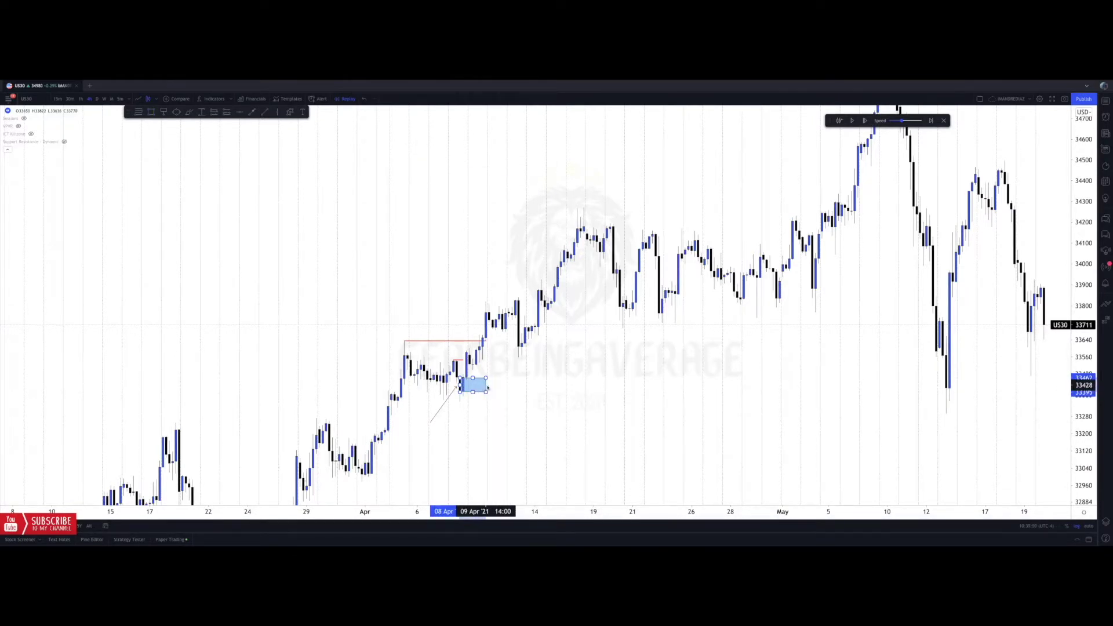
pyautogui.click(445, 350)
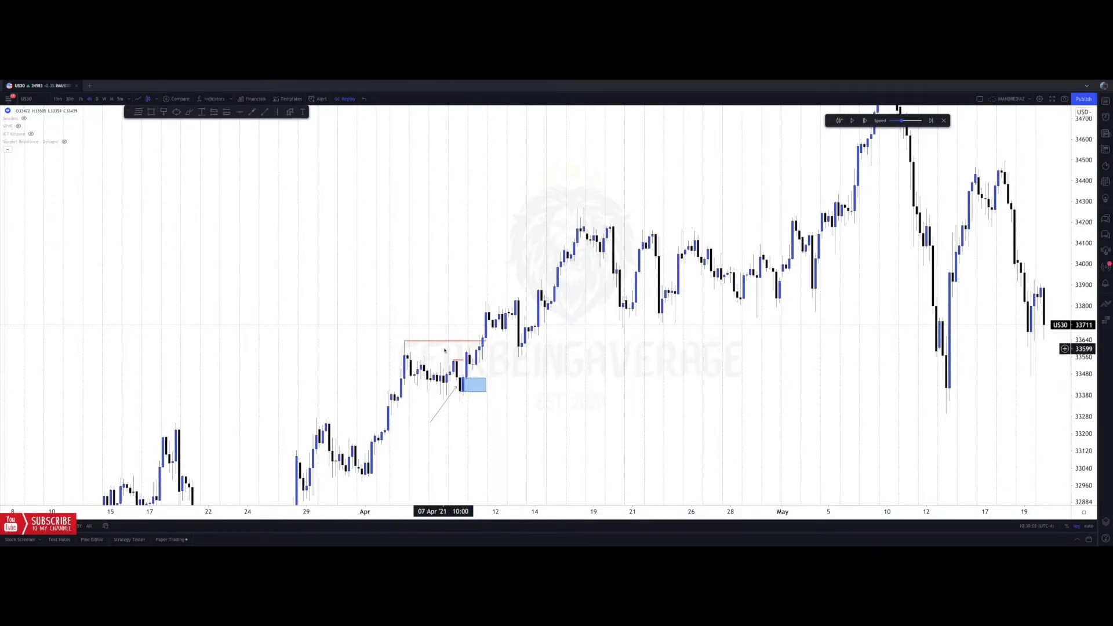
pyautogui.moveTo(487, 386); pyautogui.dragTo(500, 385)
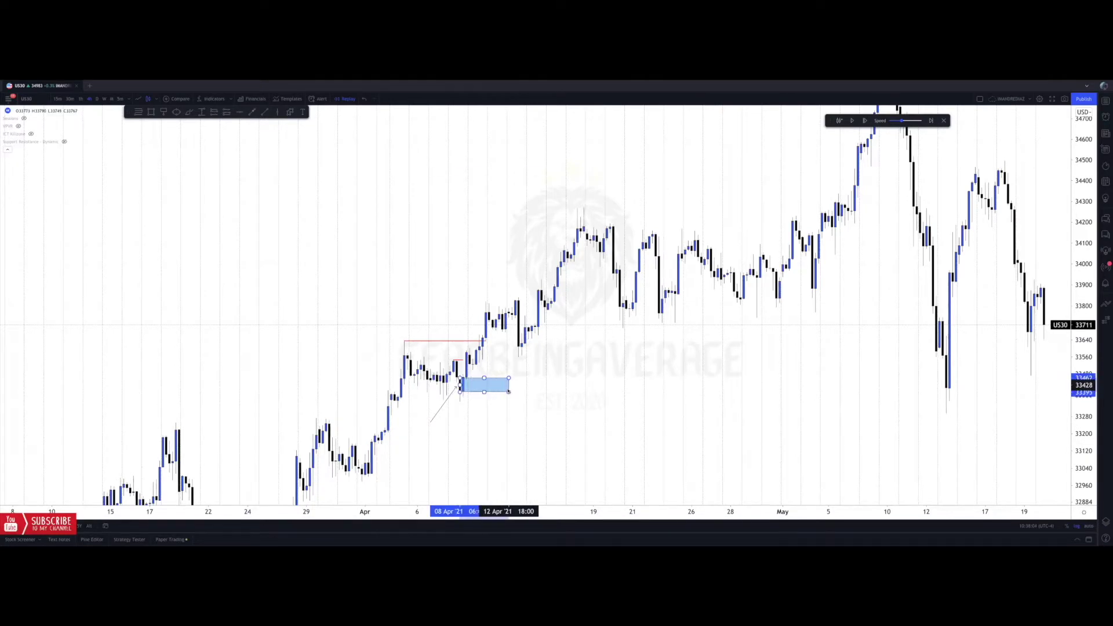
pyautogui.click(534, 384)
# Delete the arrow and the red horizontal lines around the 8 April candle, keeping the blue rectangle.
pyautogui.moveTo(562, 378); pyautogui.dragTo(475, 379)
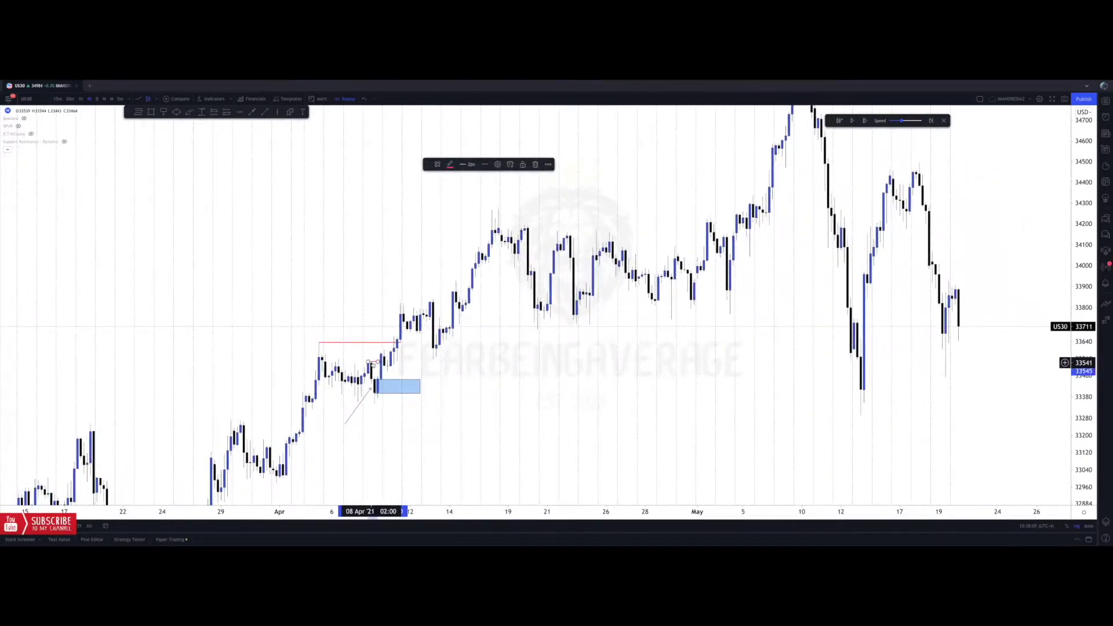
pyautogui.click(371, 389)
pyautogui.press('Delete')
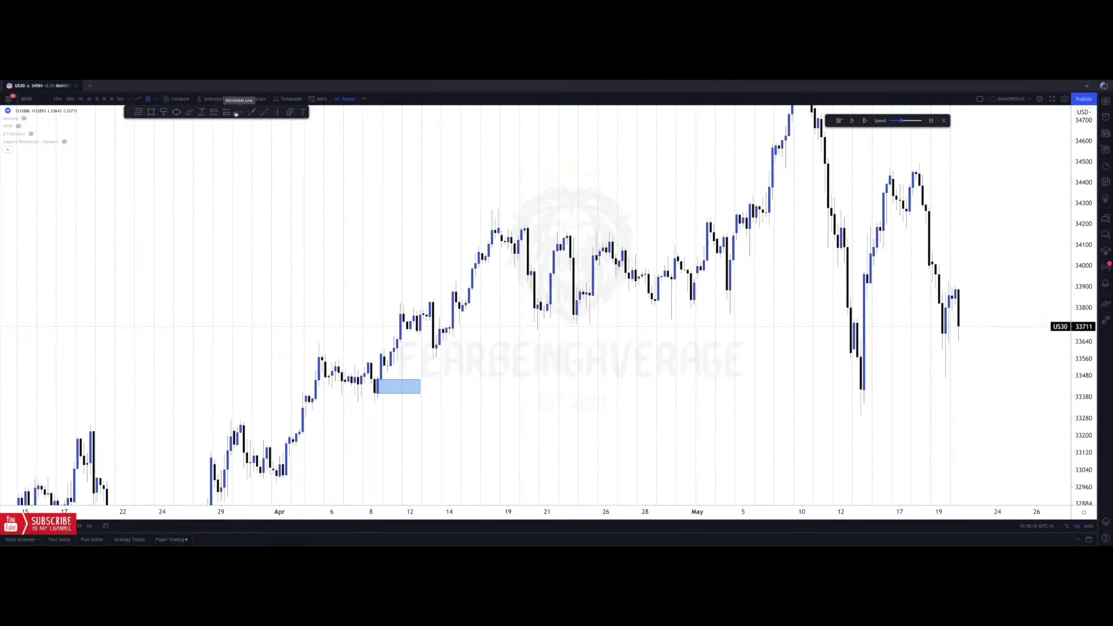
# Draw an arrow from about 34180 pointing down at the up candle of 26 April.
pyautogui.click(398, 386)
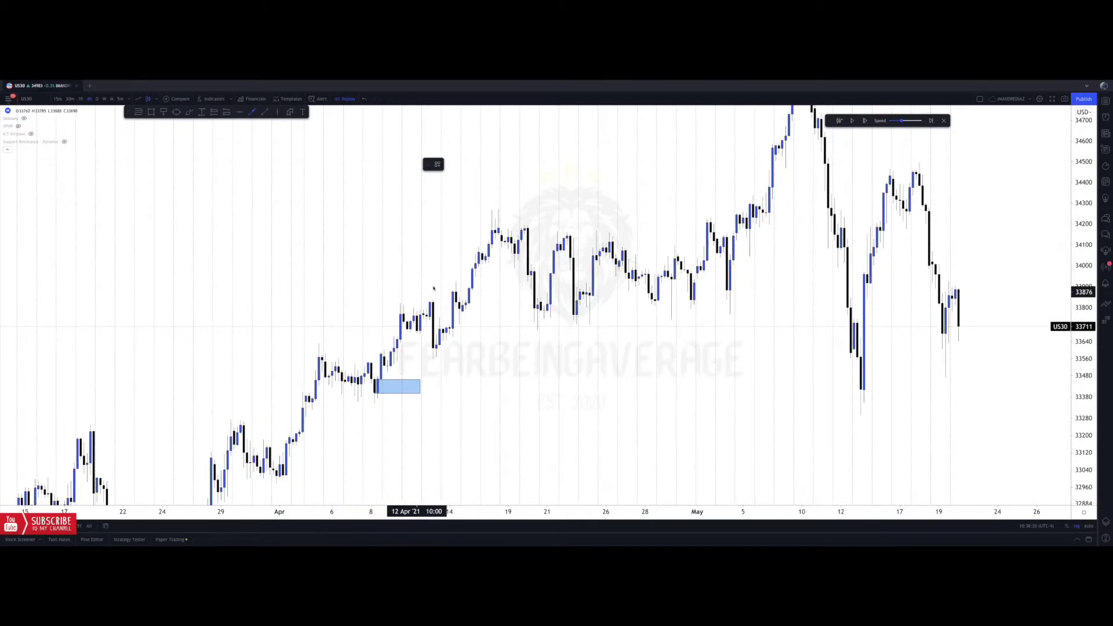
pyautogui.click(615, 228)
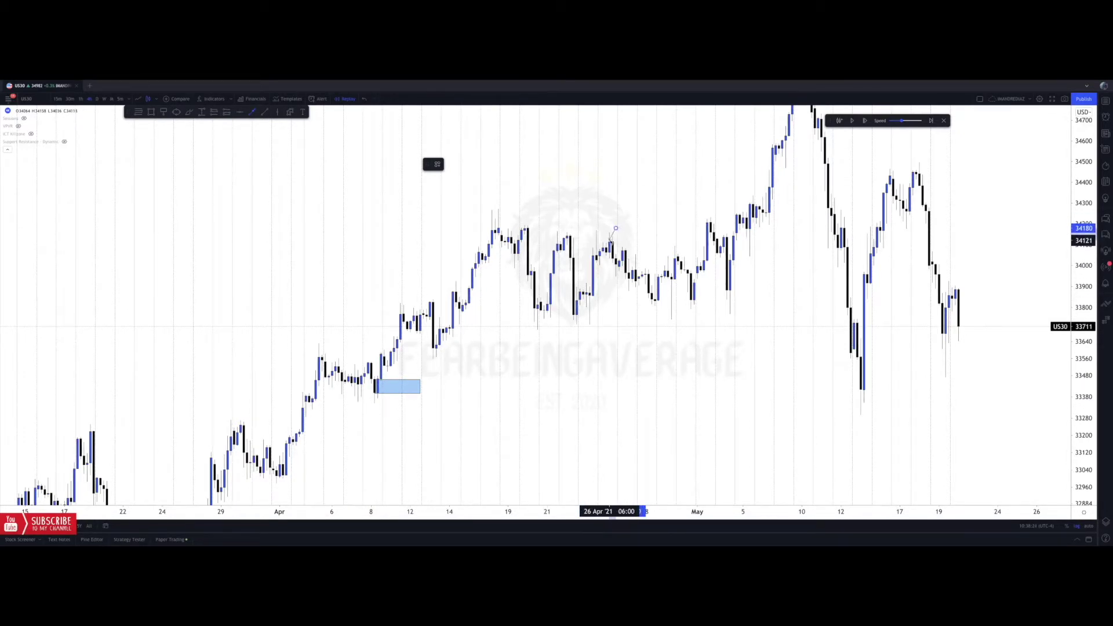
pyautogui.click(610, 241)
pyautogui.click(611, 246)
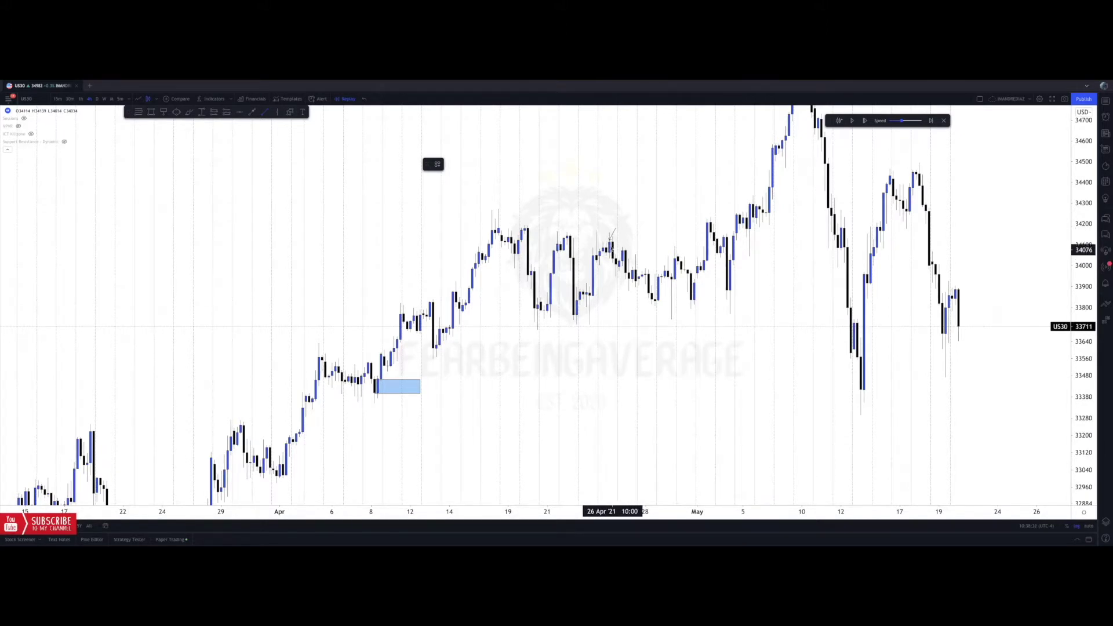
# Mark the 23 April low with a horizontal trend line at about 33727 reaching 30 April, and delete it.
pyautogui.click(590, 323)
pyautogui.click(684, 323)
pyautogui.click(649, 323)
pyautogui.click(648, 325)
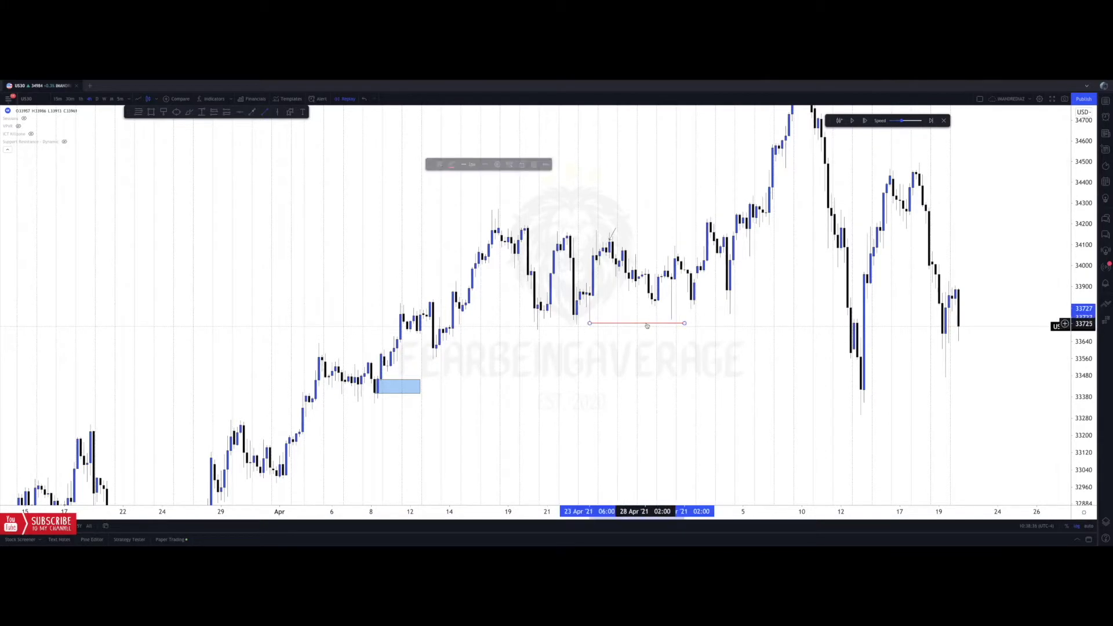
pyautogui.press('Delete')
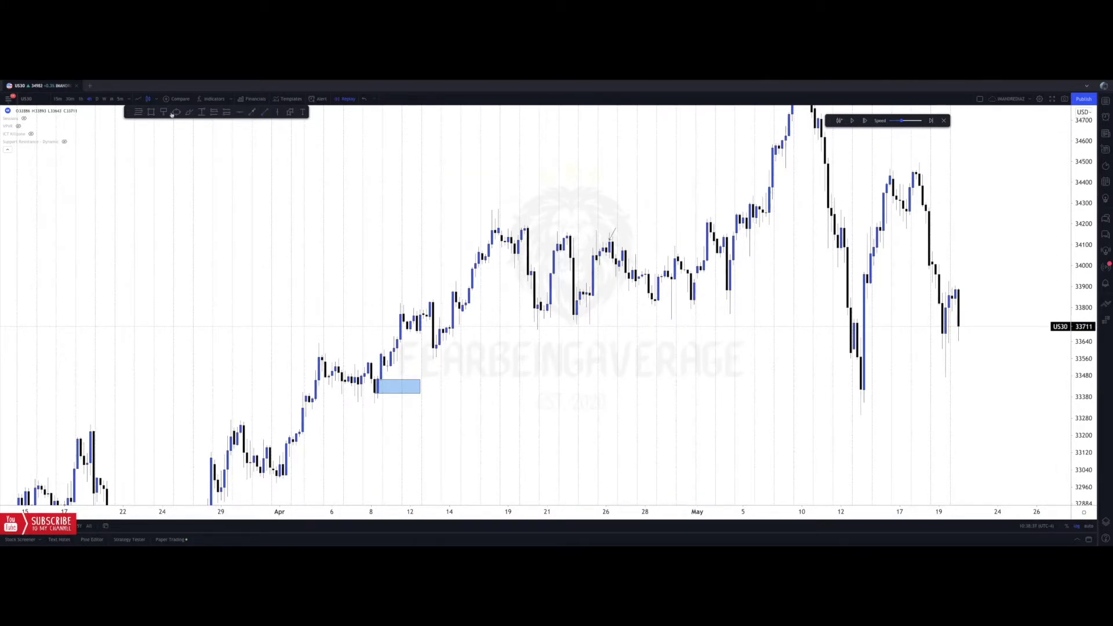
# Draw a rectangle over the 26 April up candle's body, with its lower edge at about 34064, extended to 30 April.
pyautogui.click(152, 112)
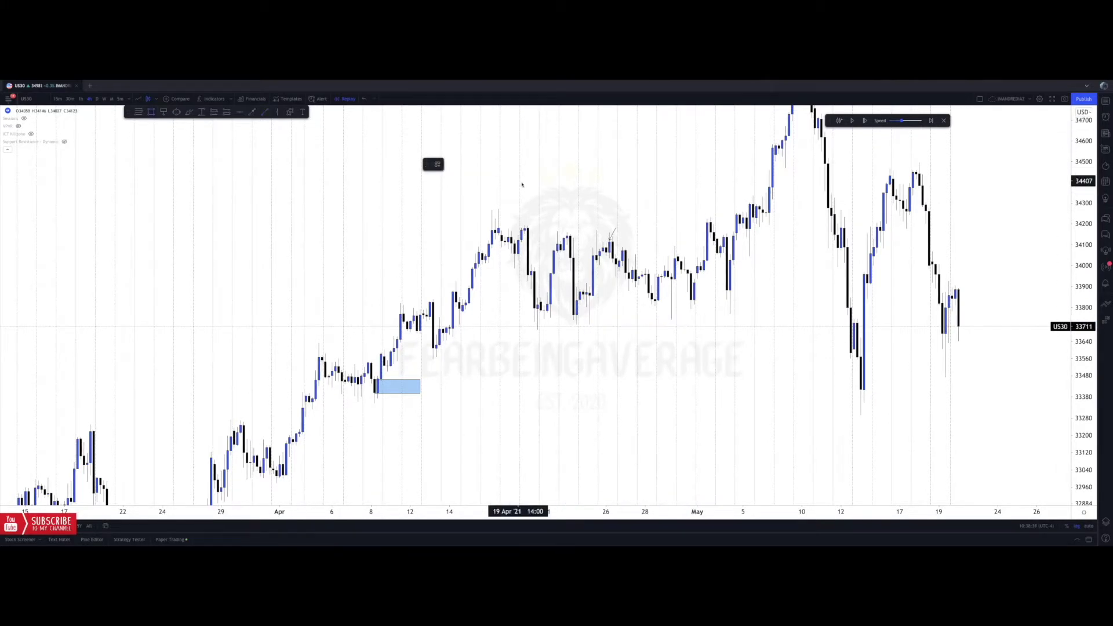
pyautogui.click(609, 243)
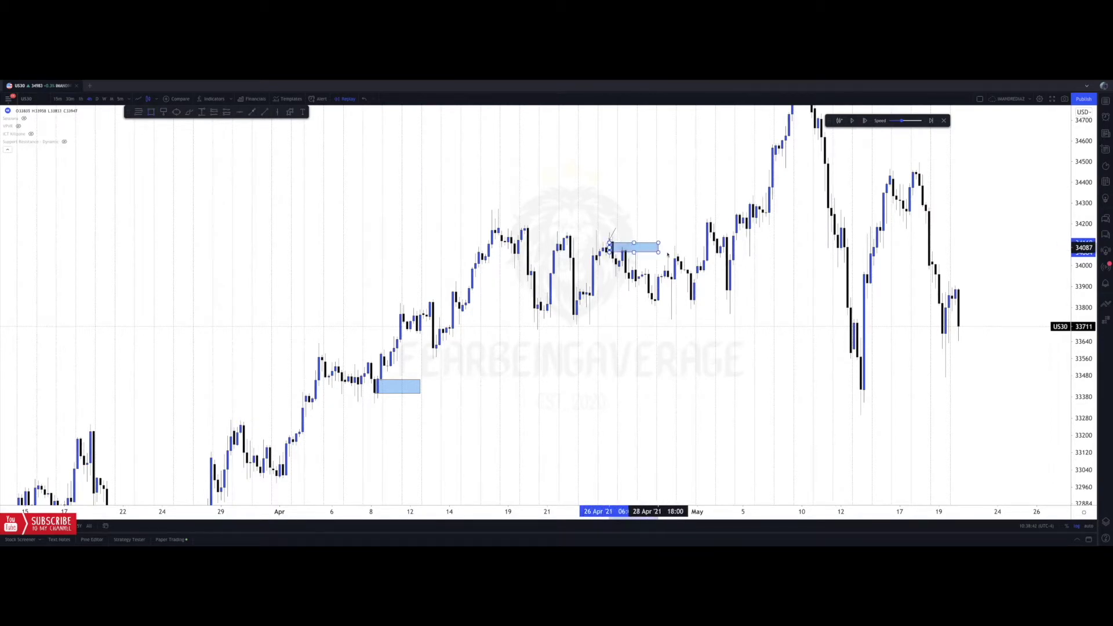
pyautogui.click(687, 252)
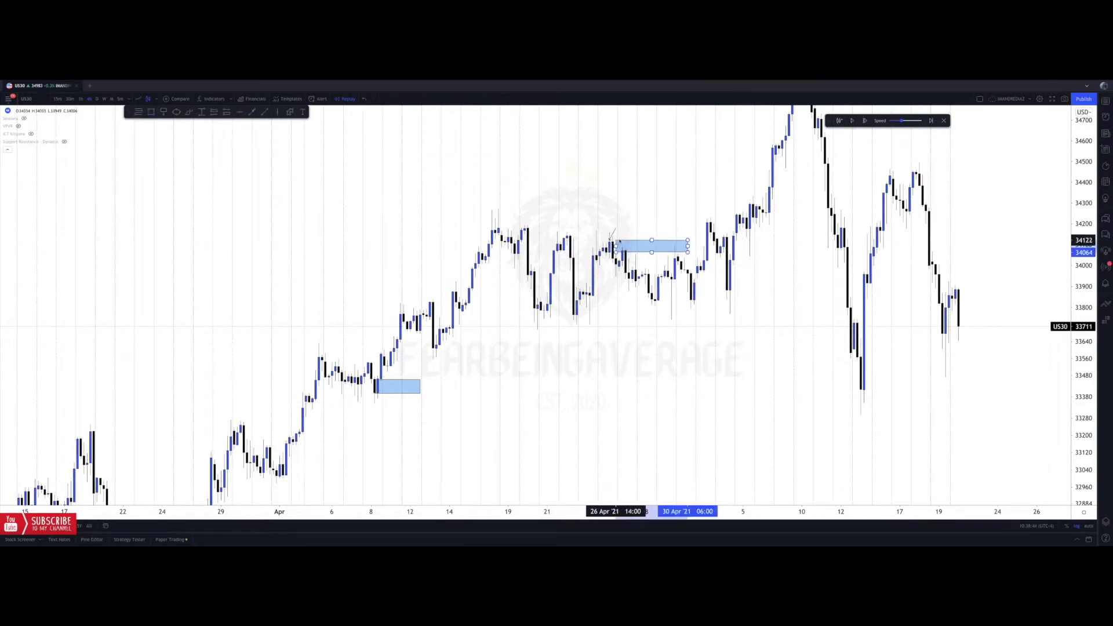
pyautogui.moveTo(612, 237)
pyautogui.mouseDown()
pyautogui.moveTo(688, 228)
pyautogui.moveTo(677, 243)
pyautogui.mouseUp()
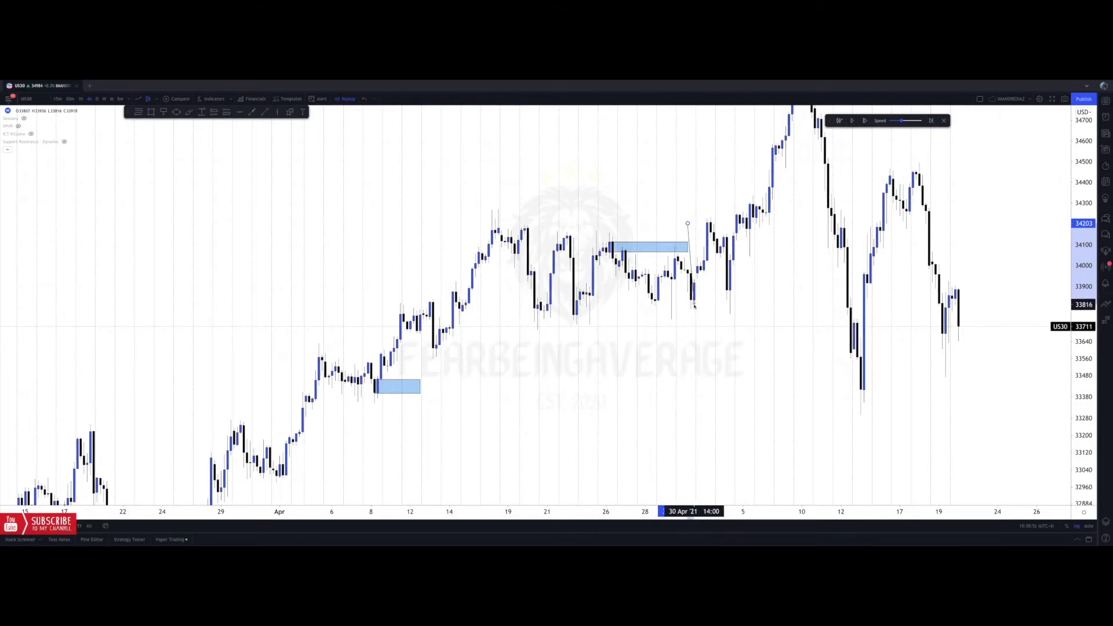
# Point an arrow at the early May peak candle, and delete both that arrow and the 26 April rectangle.
pyautogui.click(705, 231)
pyautogui.rightClick(706, 231)
pyautogui.click(693, 244)
pyautogui.press('Delete')
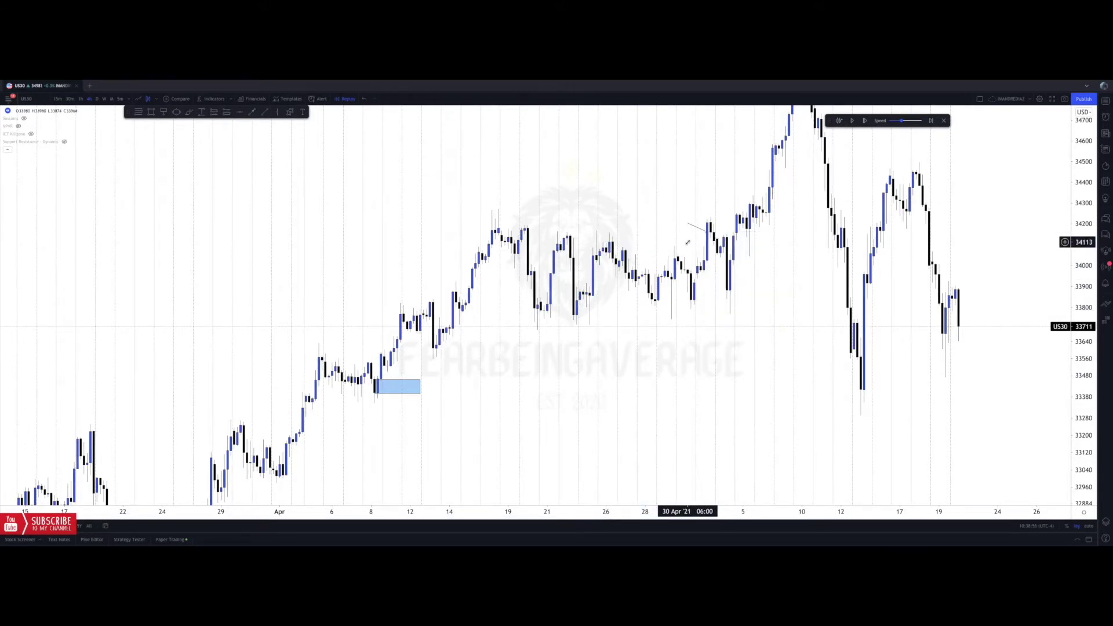
pyautogui.click(703, 232)
pyautogui.press('Delete')
pyautogui.moveTo(357, 265); pyautogui.dragTo(525, 199)
pyautogui.moveTo(460, 259); pyautogui.dragTo(512, 233)
pyautogui.click(253, 112)
pyautogui.click(540, 360)
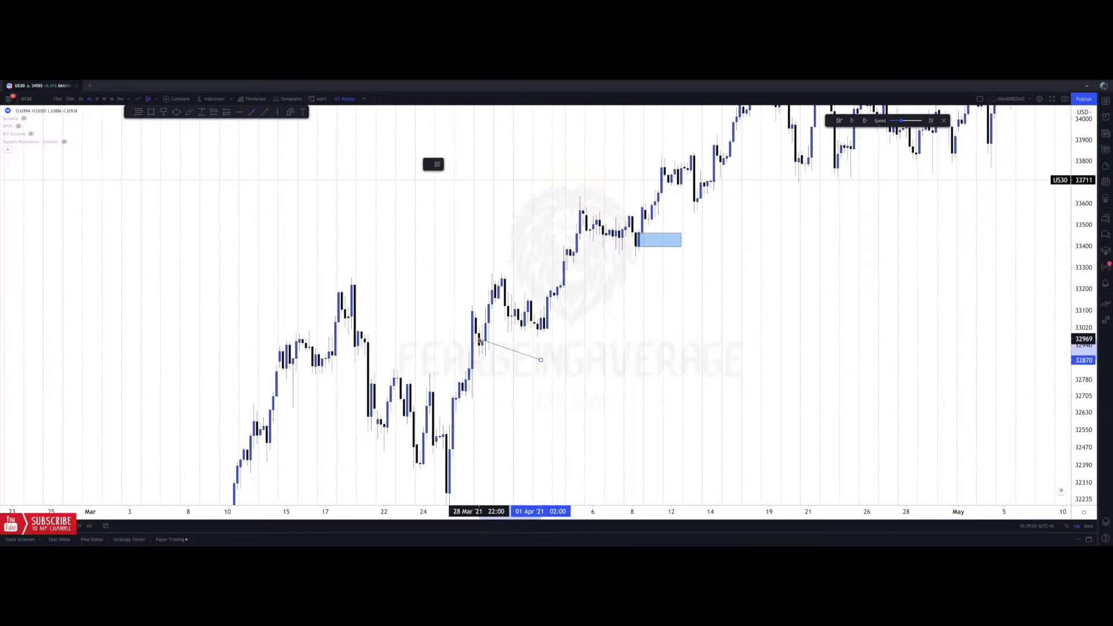
pyautogui.press('Escape')
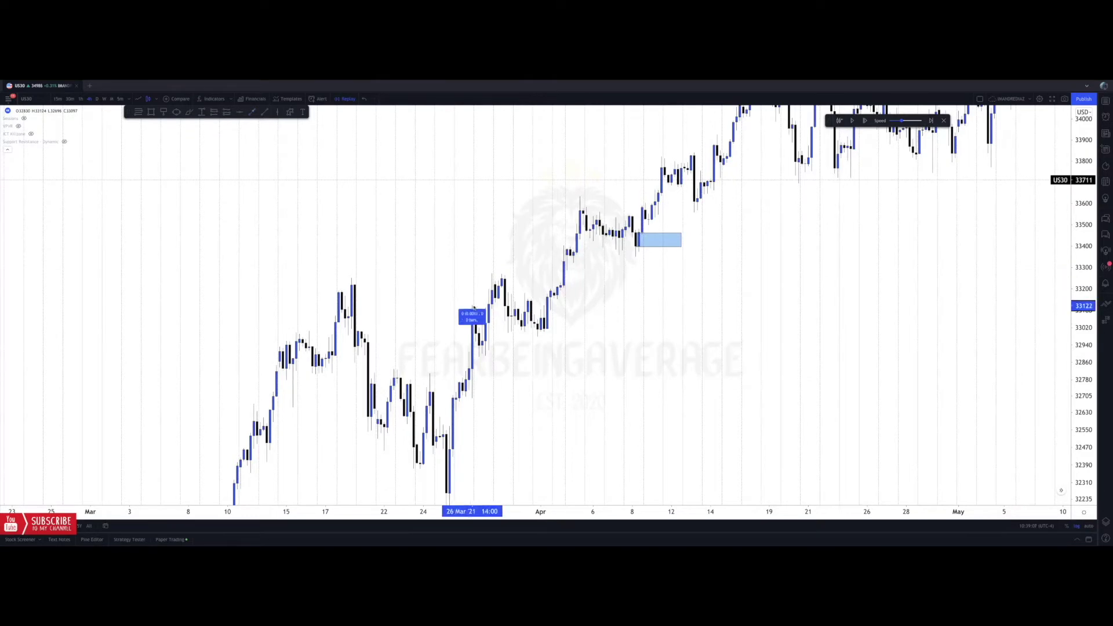
pyautogui.moveTo(473, 306); pyautogui.dragTo(264, 120)
# Draw horizontal trend lines from the 26 March high at about 33122 and the 18 March high at about 33256.
pyautogui.click(265, 112)
pyautogui.click(473, 306)
pyautogui.click(485, 306)
pyautogui.click(478, 293)
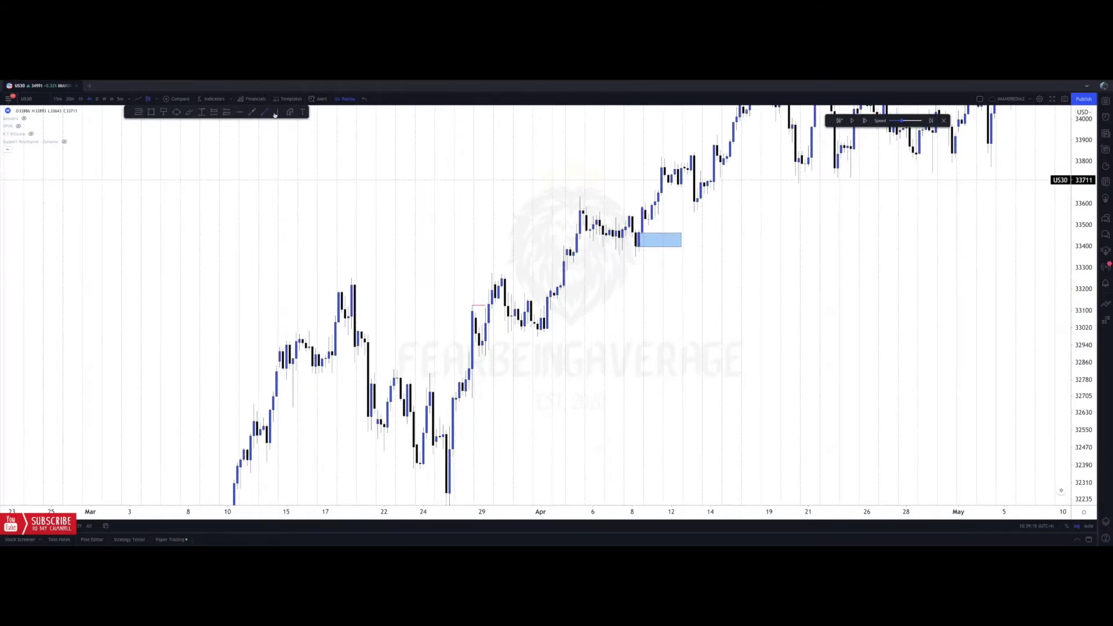
pyautogui.click(352, 278)
pyautogui.click(525, 276)
pyautogui.click(525, 290)
# Delete the two horizontal trend lines at the 26 March and 18 March highs.
pyautogui.click(483, 306)
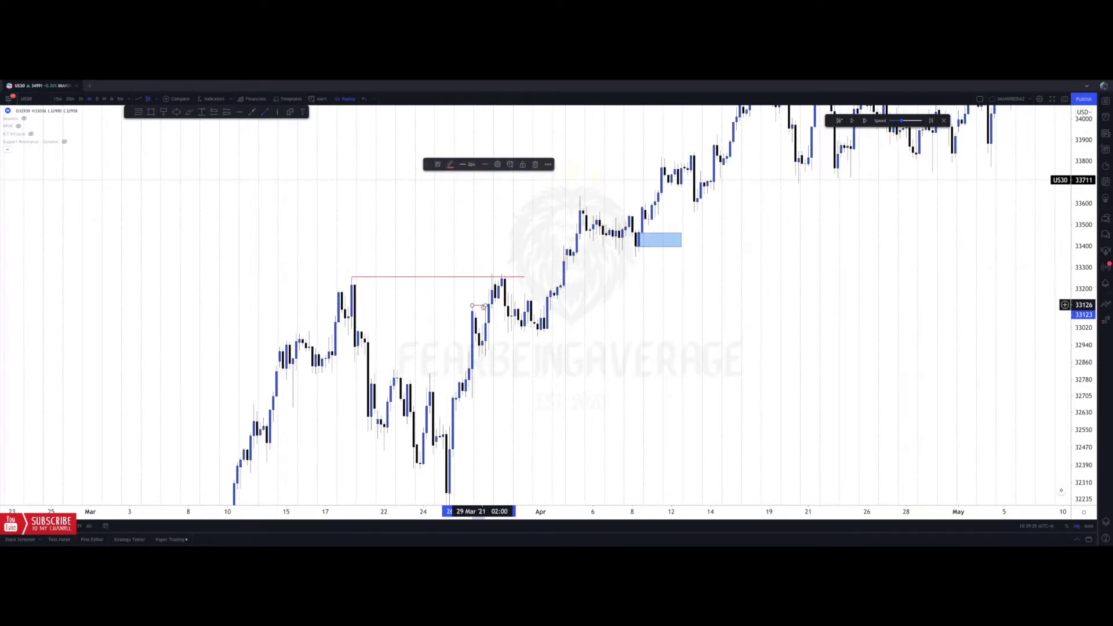
pyautogui.press('Delete')
pyautogui.click(522, 278)
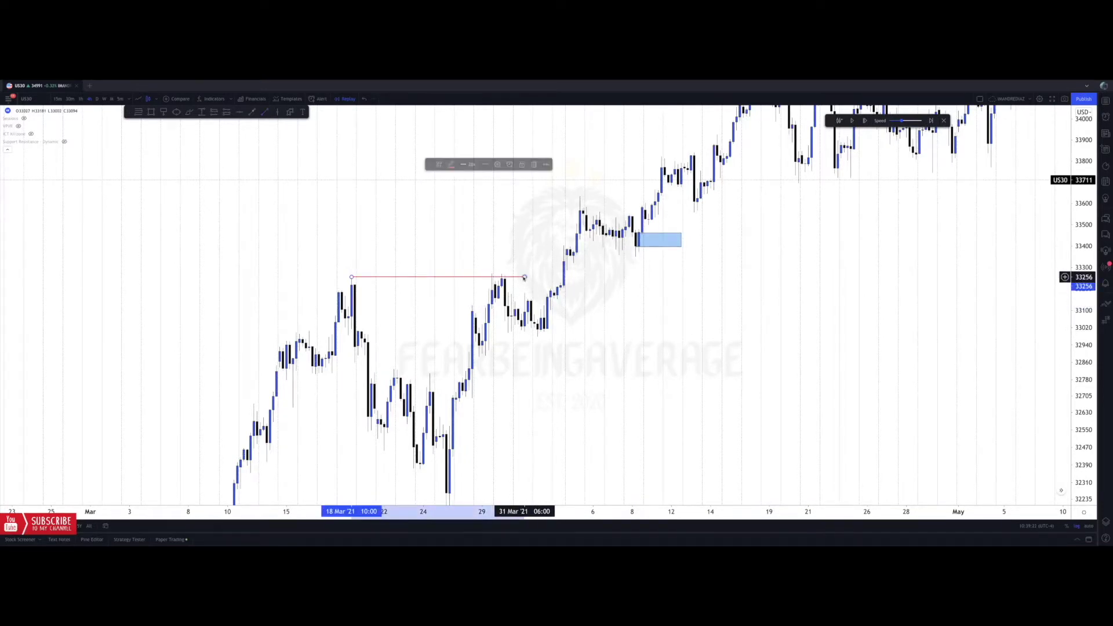
pyautogui.press('Delete')
pyautogui.click(254, 112)
pyautogui.click(436, 280)
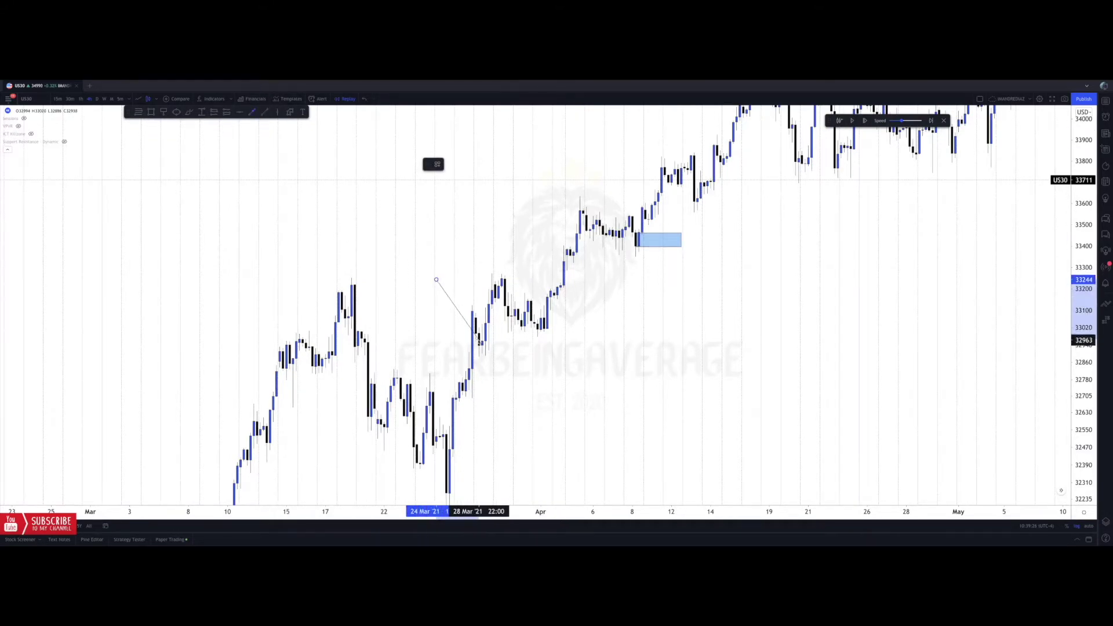
pyautogui.press('Escape')
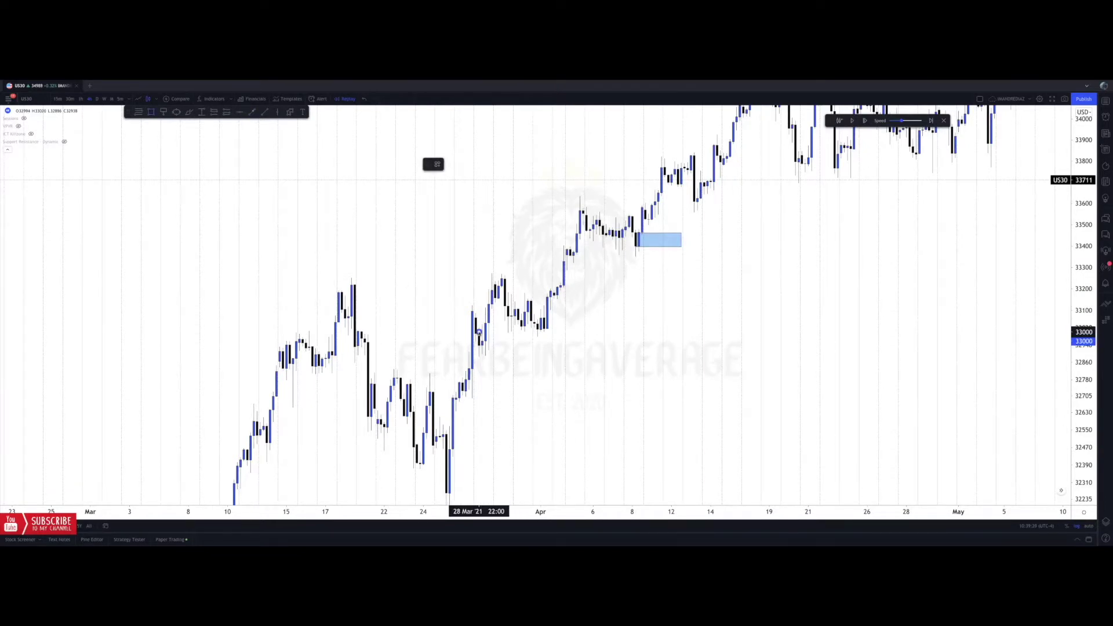
# Draw a rectangle over the 28 March down candle's body from 33000 to about 32940, extended to 4 April.
pyautogui.moveTo(480, 332)
pyautogui.mouseDown()
pyautogui.moveTo(486, 346)
pyautogui.moveTo(570, 347)
pyautogui.mouseUp()
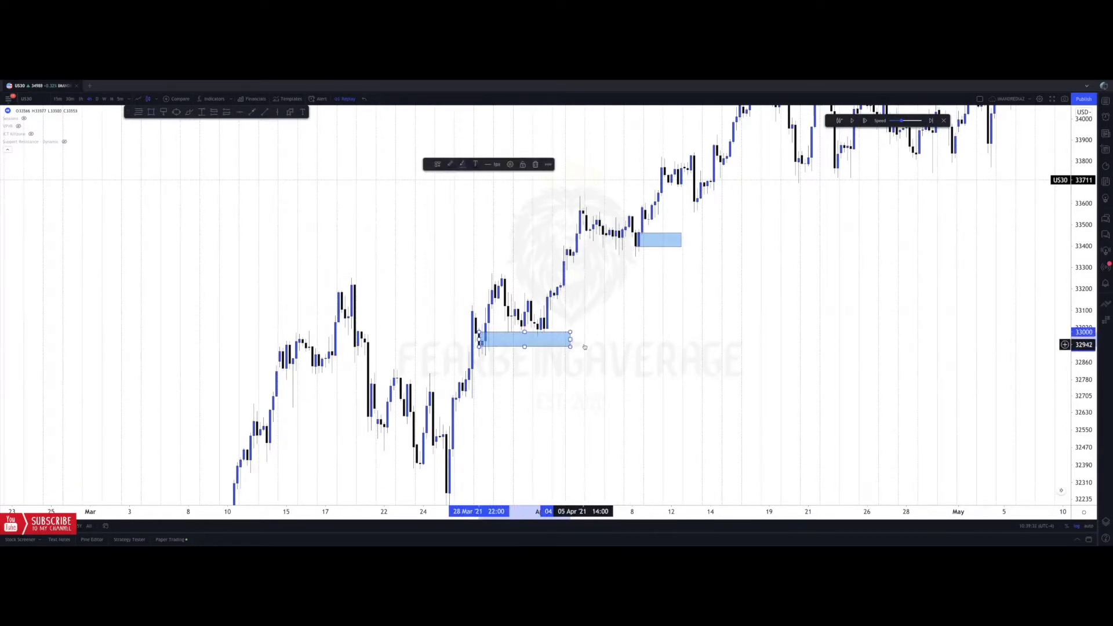
# Trace price with a connected path down into the 28 March rectangle, up to the 30 March high, back to the rectangle, and up to the 5 April high.
pyautogui.click(466, 308)
pyautogui.moveTo(482, 347); pyautogui.dragTo(502, 292)
pyautogui.click(502, 274)
pyautogui.click(538, 336)
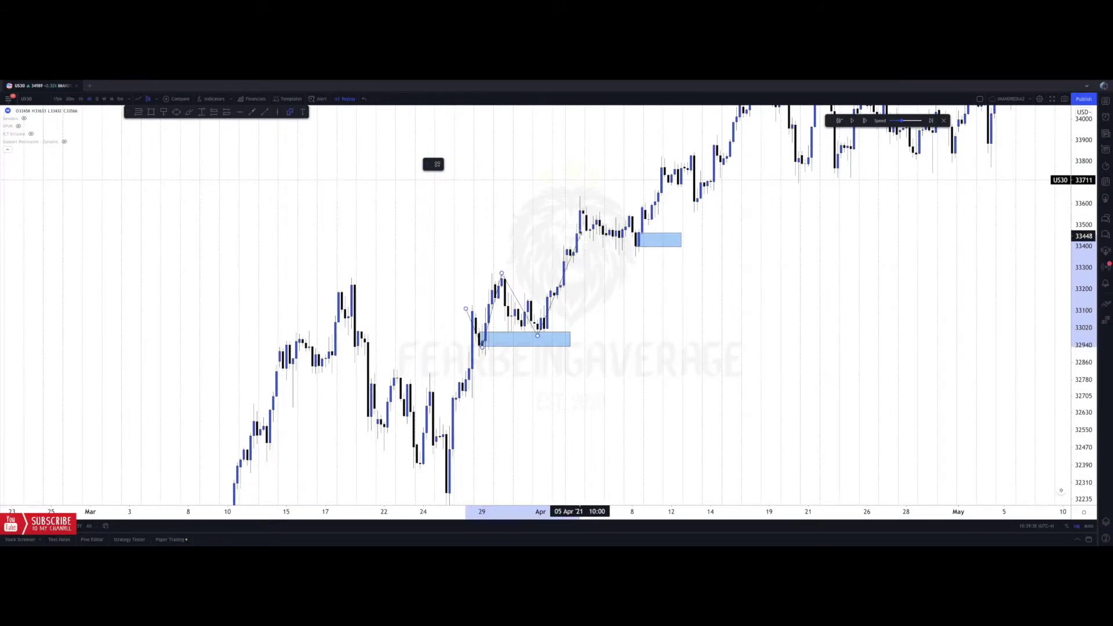
pyautogui.click(580, 200)
pyautogui.click(456, 215)
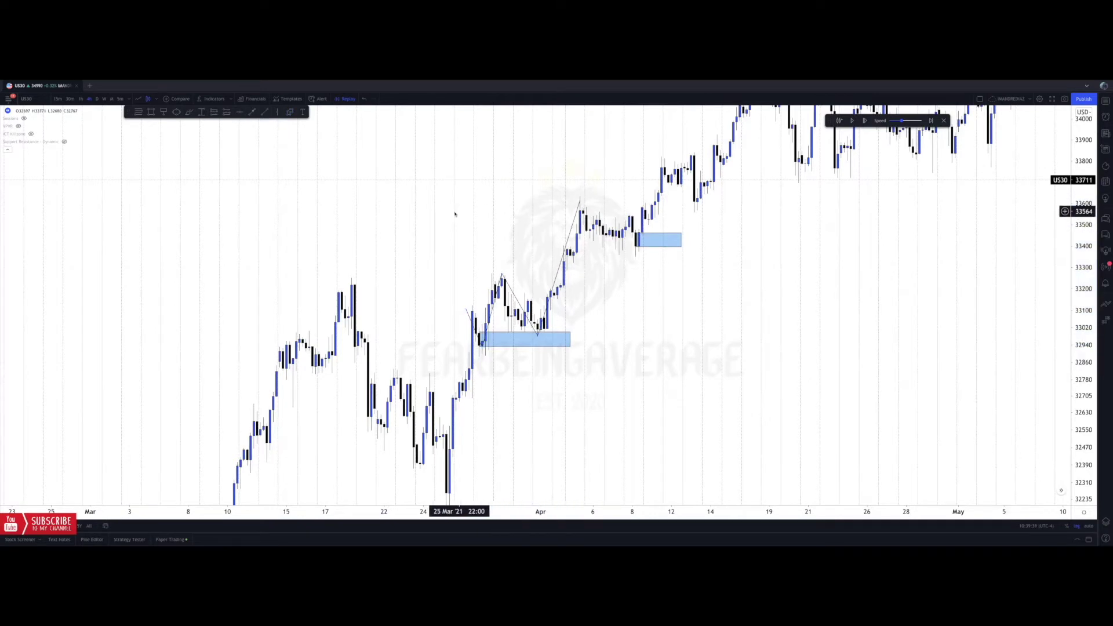
pyautogui.click(501, 275)
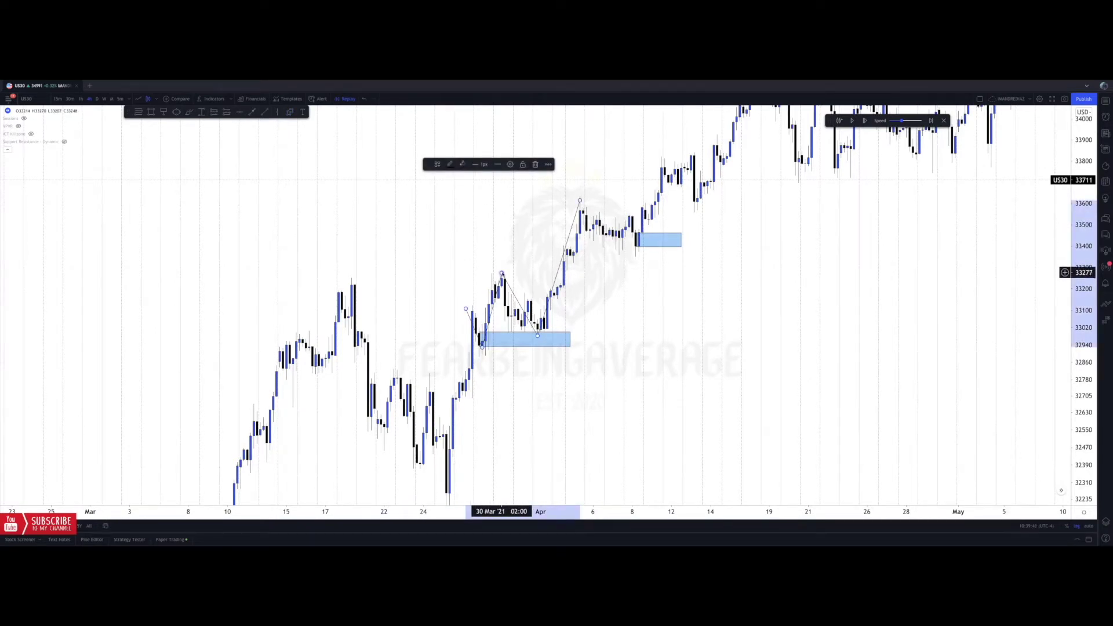
# Delete the traced price path and the small rectangle at the 8 April candle.
pyautogui.press('Delete')
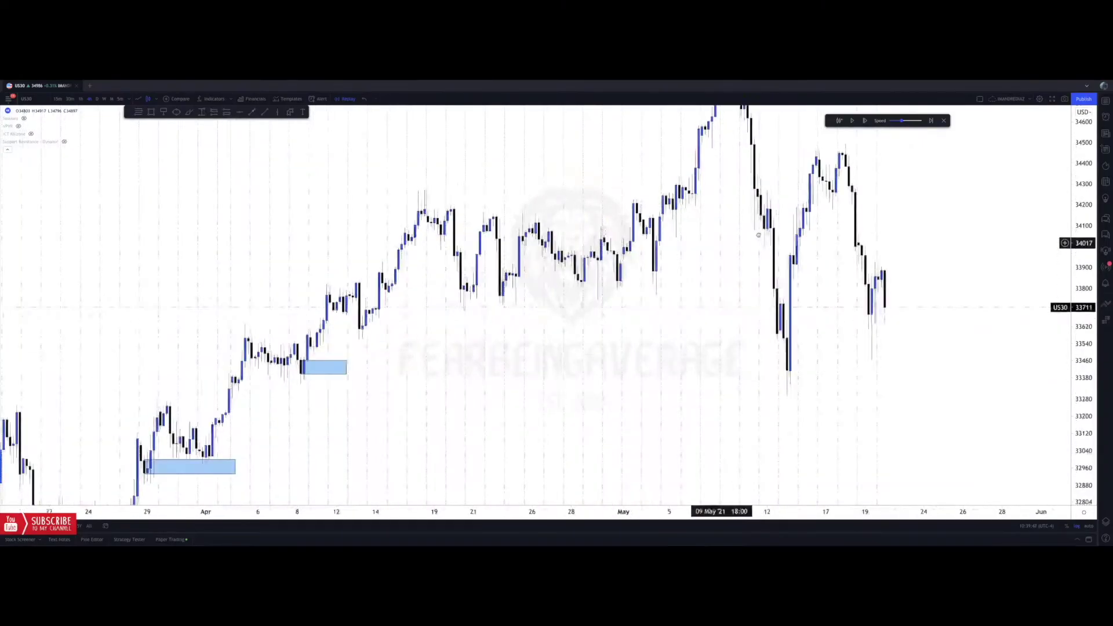
pyautogui.moveTo(528, 200); pyautogui.dragTo(611, 171)
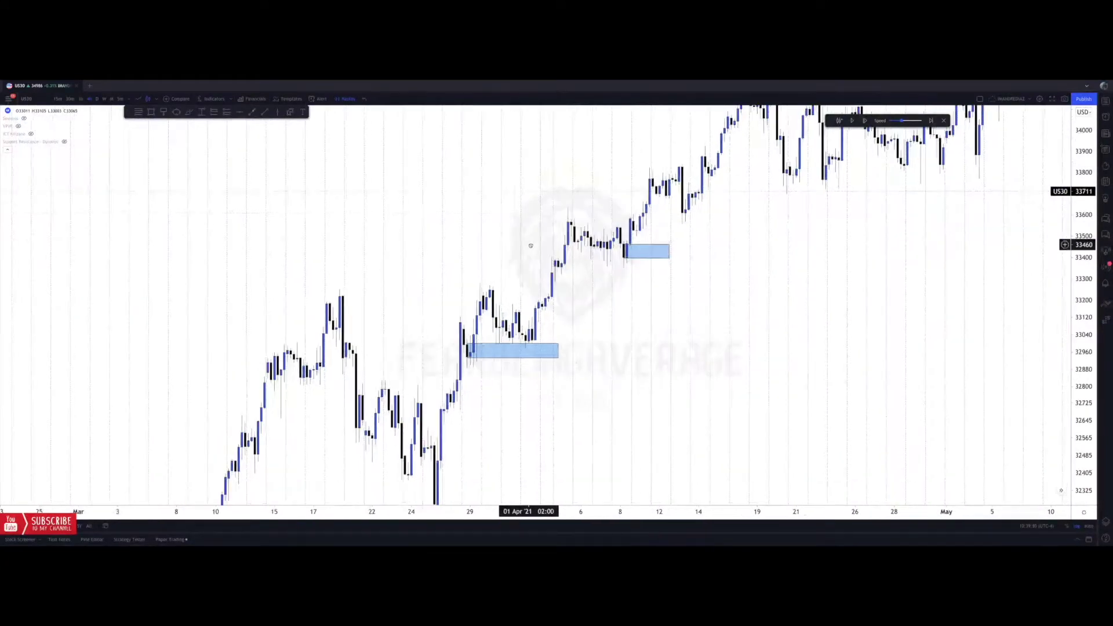
pyautogui.moveTo(529, 243); pyautogui.dragTo(532, 261)
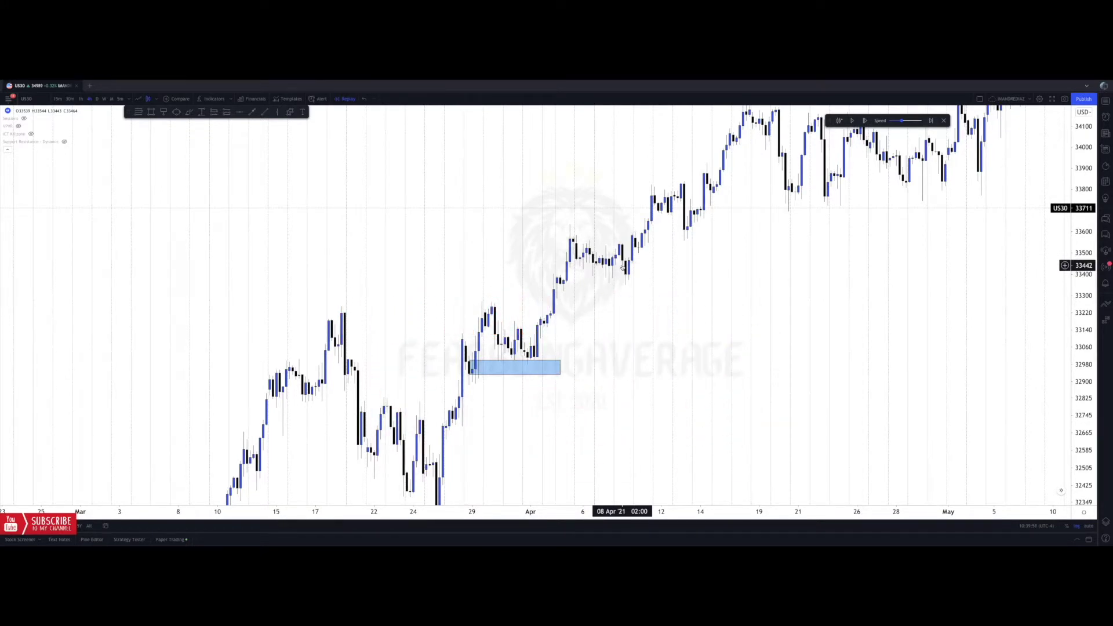
# Draw an example zigzag uptrend path above the candles, from about 33489 on 17 March to about 34033 on 24 March.
pyautogui.click(291, 112)
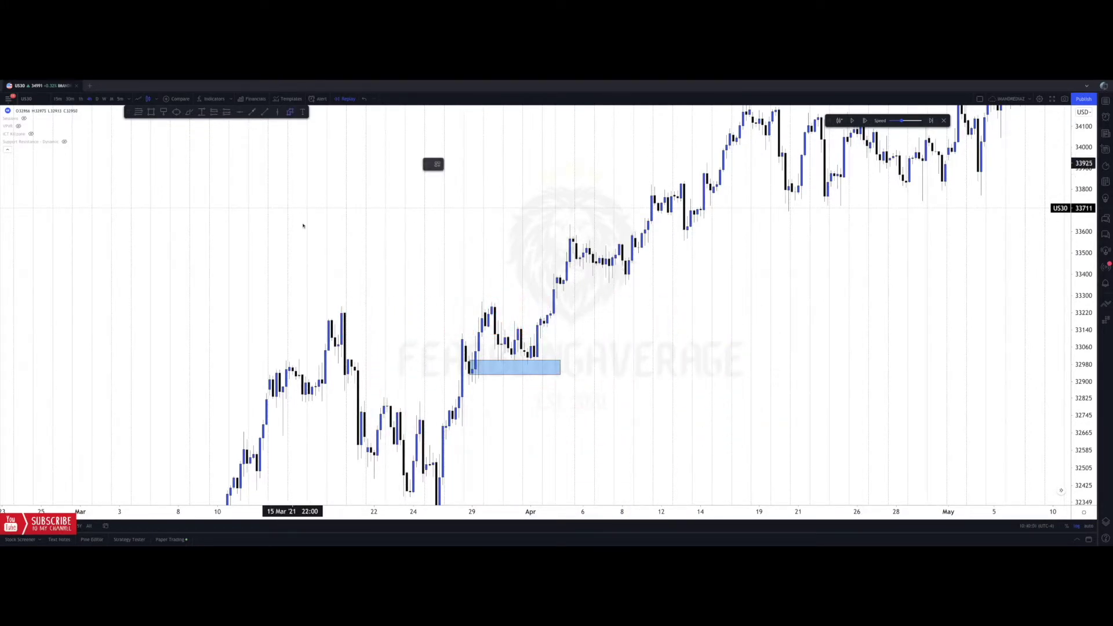
pyautogui.click(315, 255)
pyautogui.click(325, 213)
pyautogui.click(341, 253)
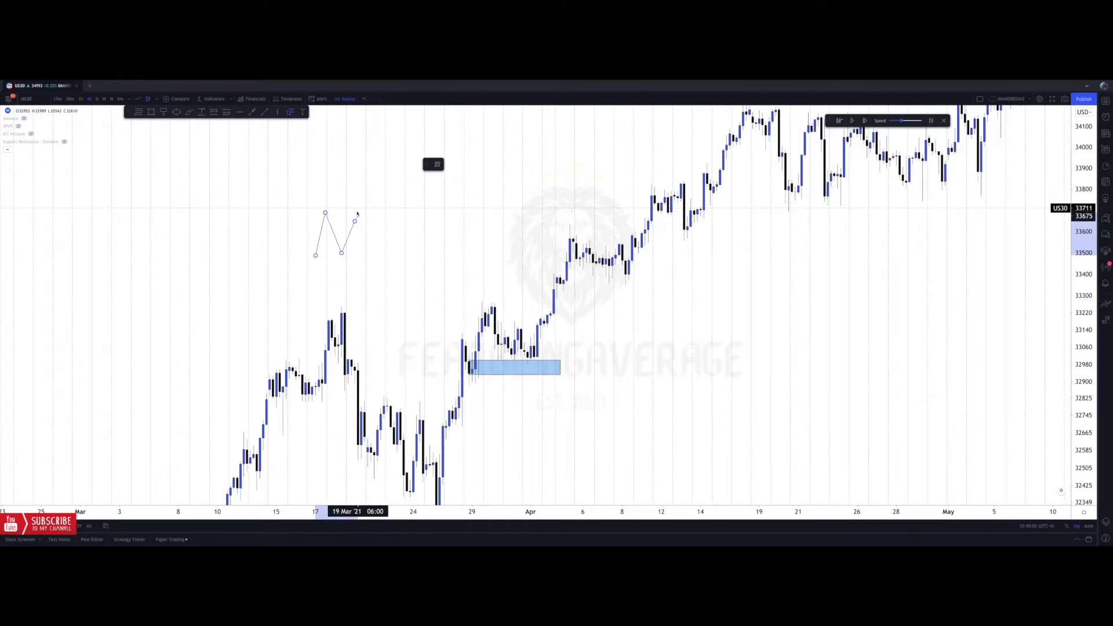
pyautogui.click(371, 249)
pyautogui.click(394, 173)
pyautogui.click(400, 199)
pyautogui.click(417, 141)
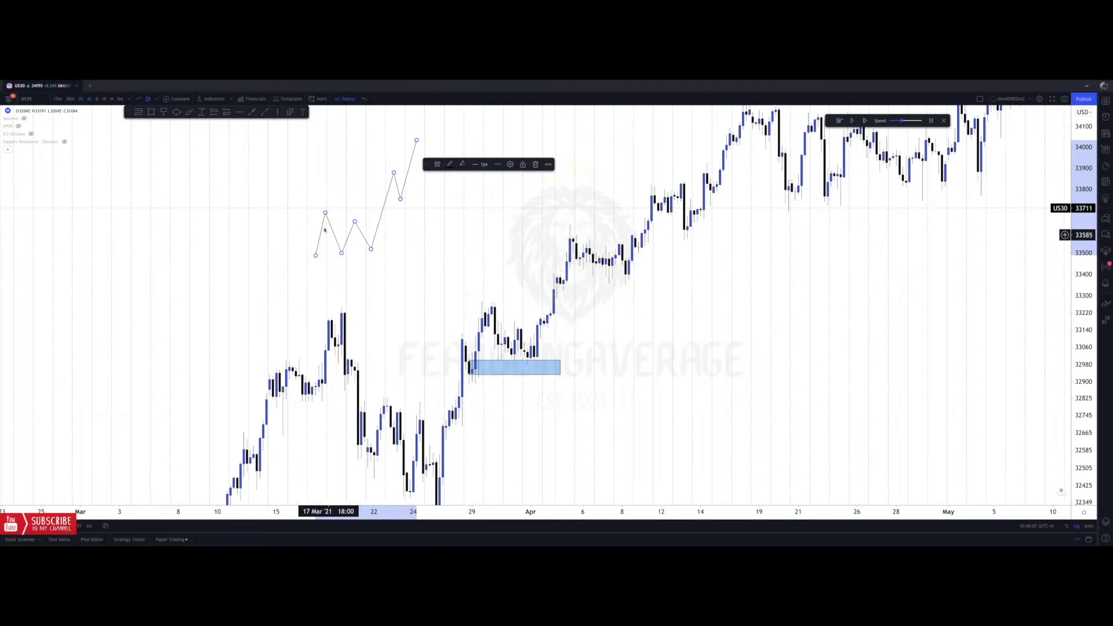
# Place a Fib retracement on the example path from its low at 33489 to its high at about 34033.
pyautogui.click(226, 189)
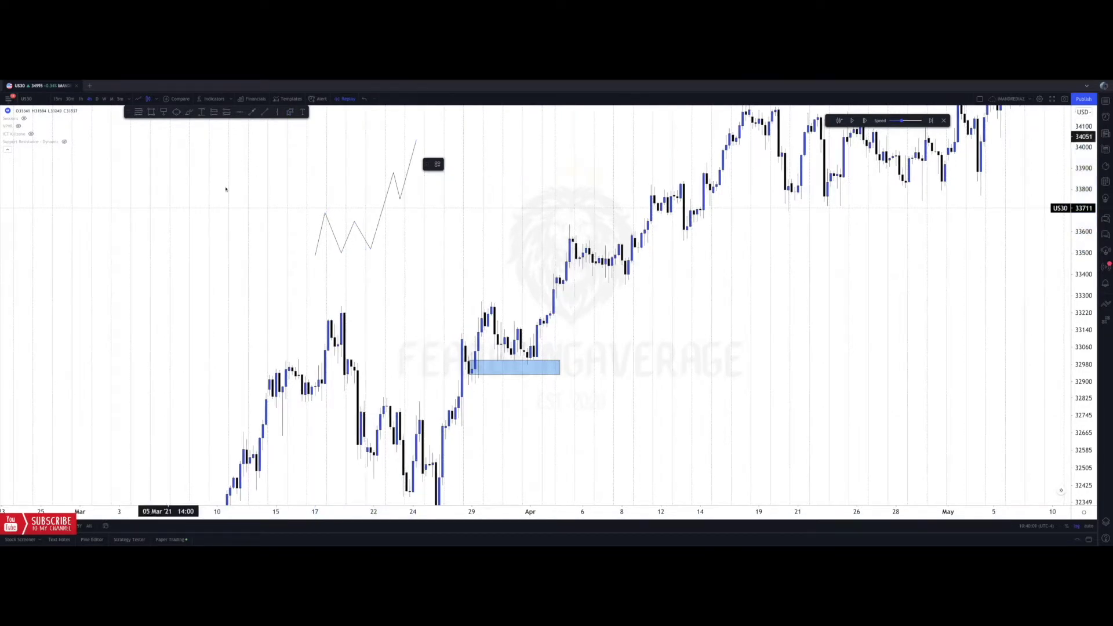
pyautogui.click(315, 255)
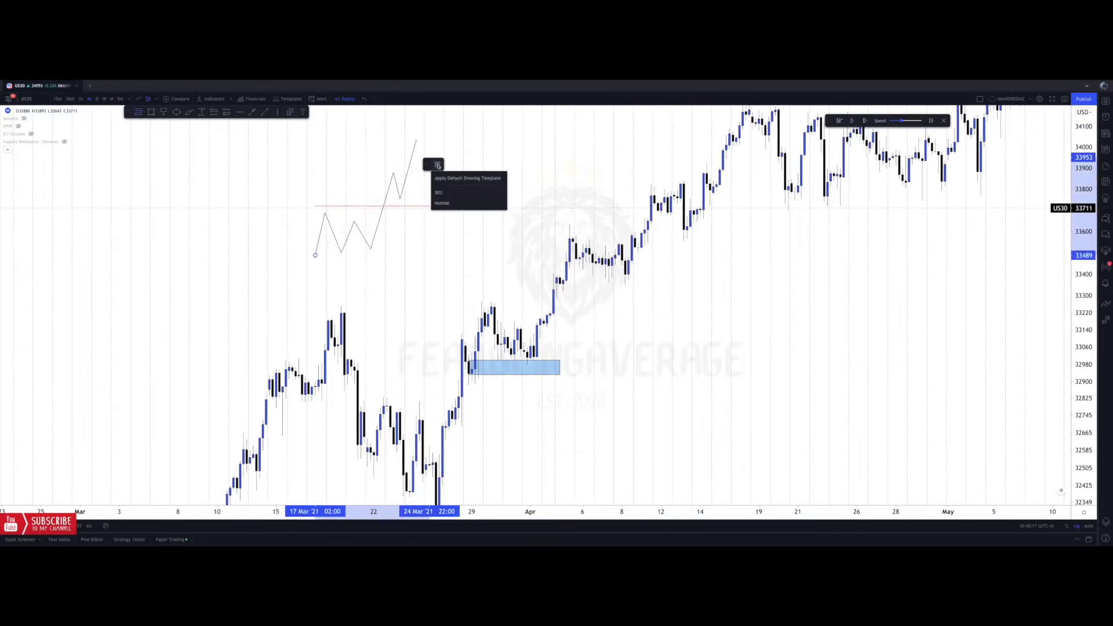
pyautogui.click(484, 167)
pyautogui.moveTo(484, 168); pyautogui.dragTo(501, 141)
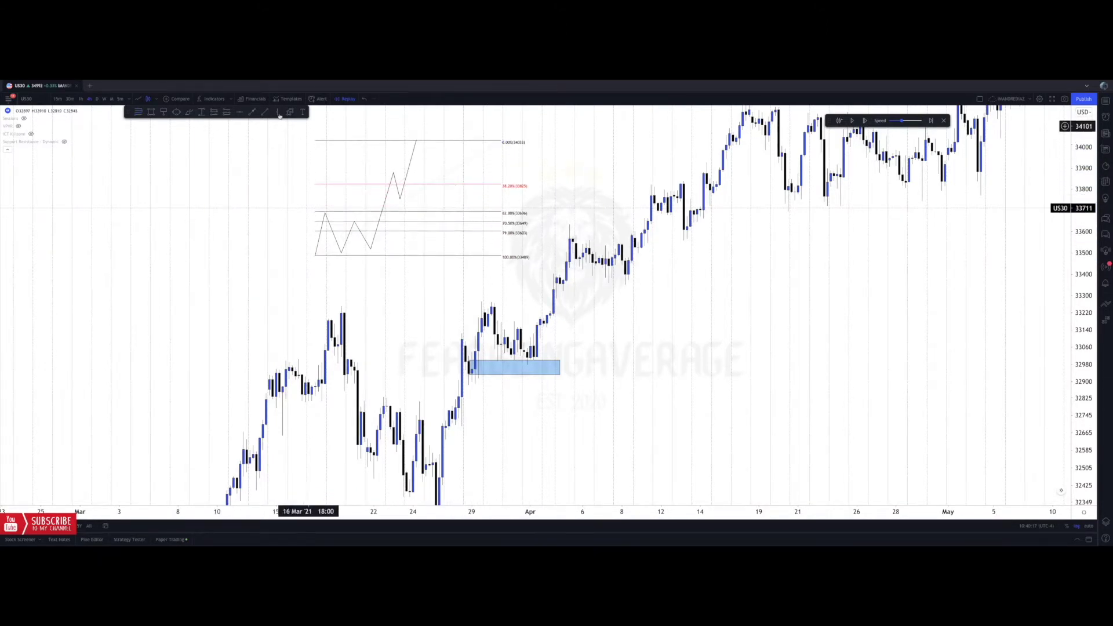
# Try sketching a pullback path from the example's high that pauses at the 38.2% level and continues down toward the 79% level.
pyautogui.click(416, 141)
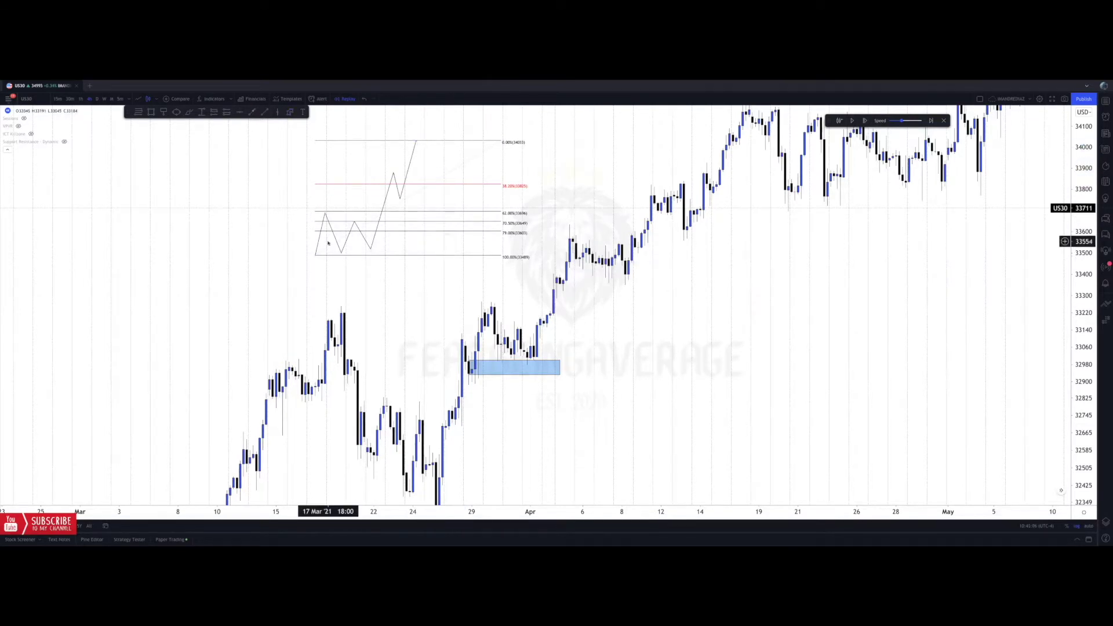
pyautogui.click(413, 142)
pyautogui.click(419, 185)
pyautogui.click(433, 186)
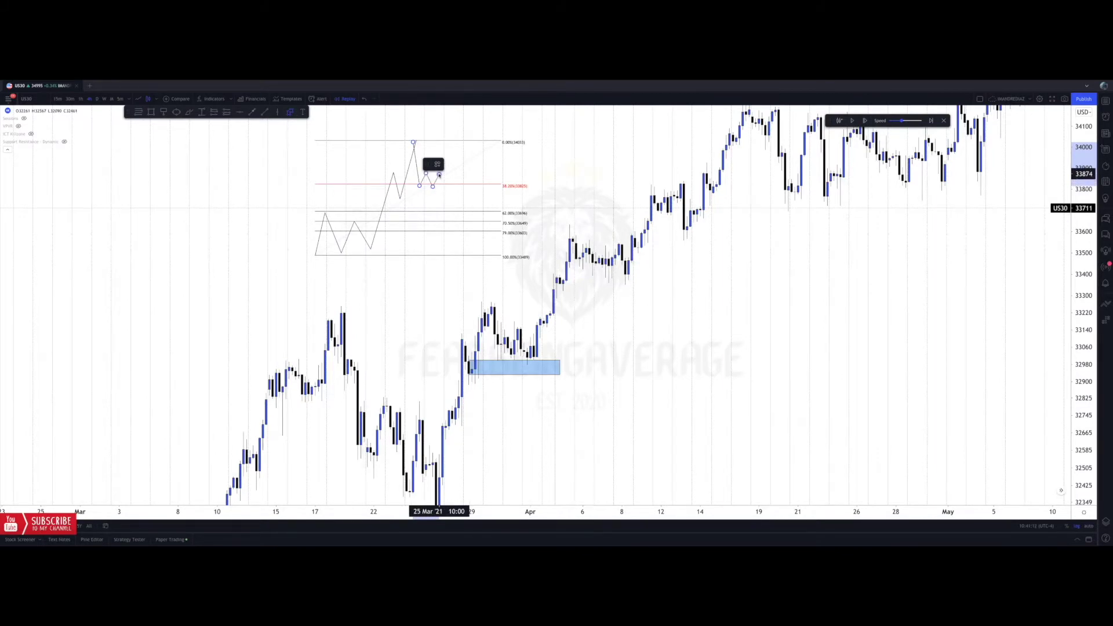
pyautogui.click(439, 174)
pyautogui.click(446, 213)
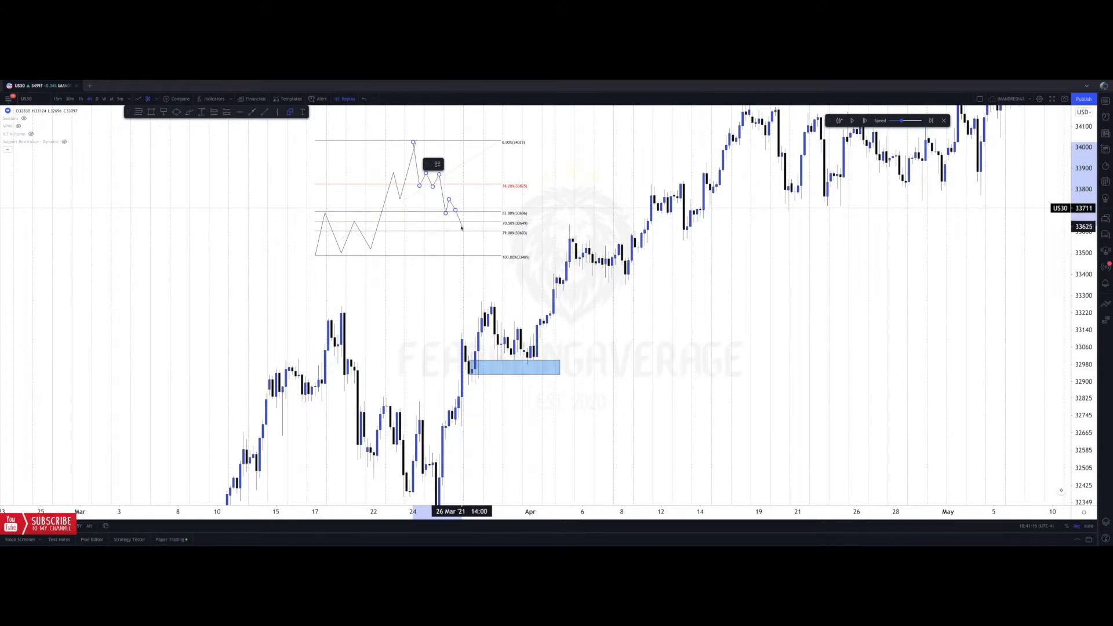
pyautogui.press('Escape')
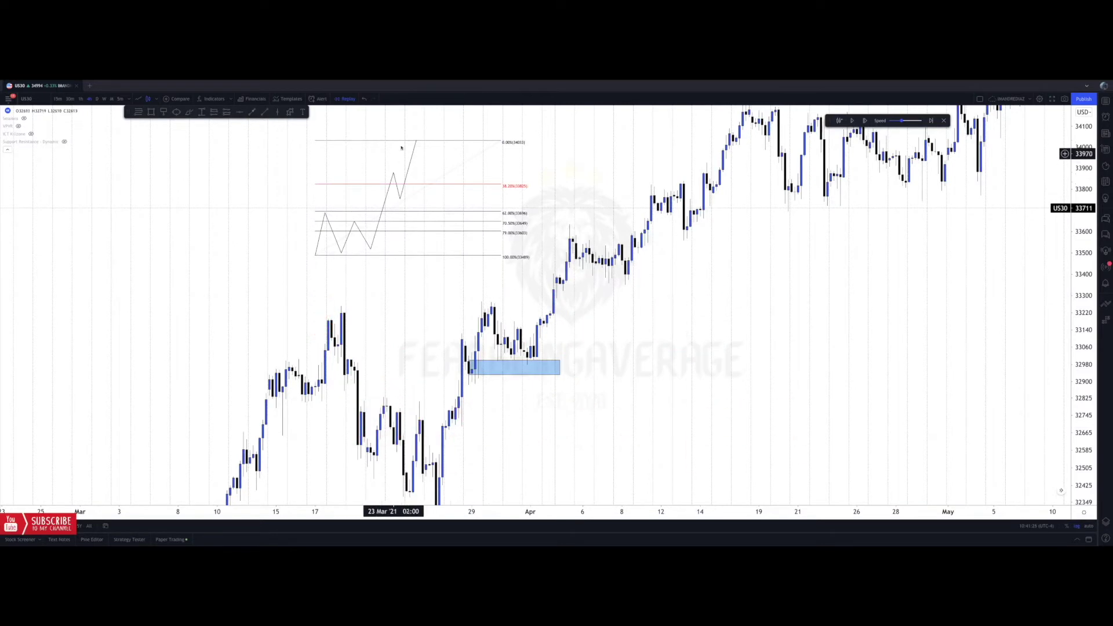
# Sketch a path from the example's high that zigzags at the 38.2% level and rises to about 34090, and delete it.
pyautogui.click(290, 111)
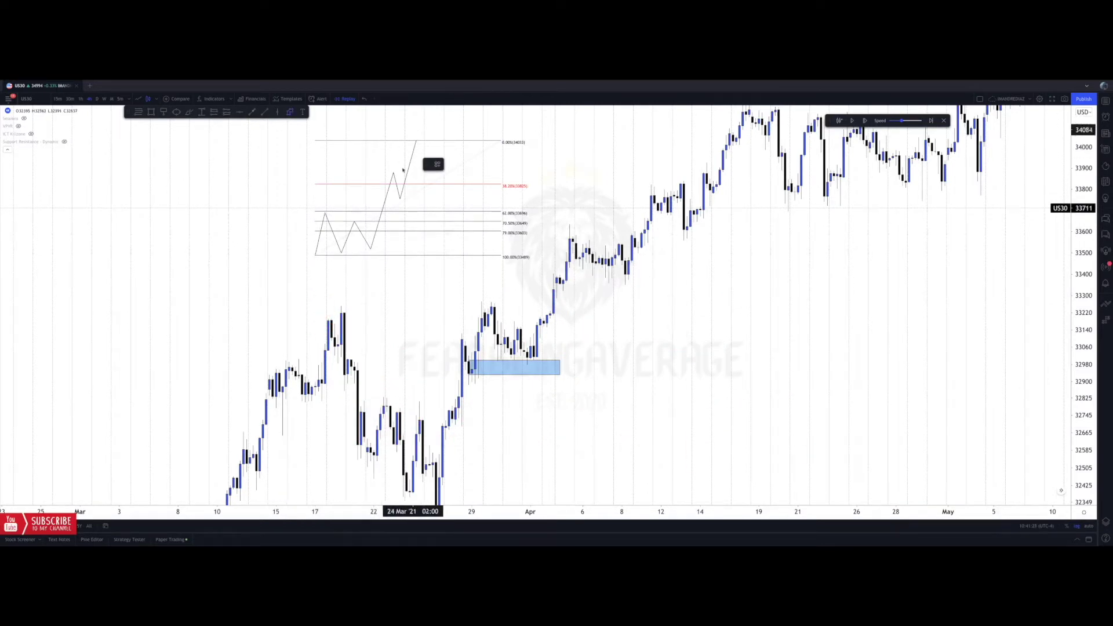
pyautogui.click(427, 187)
pyautogui.click(430, 174)
pyautogui.click(436, 189)
pyautogui.click(440, 172)
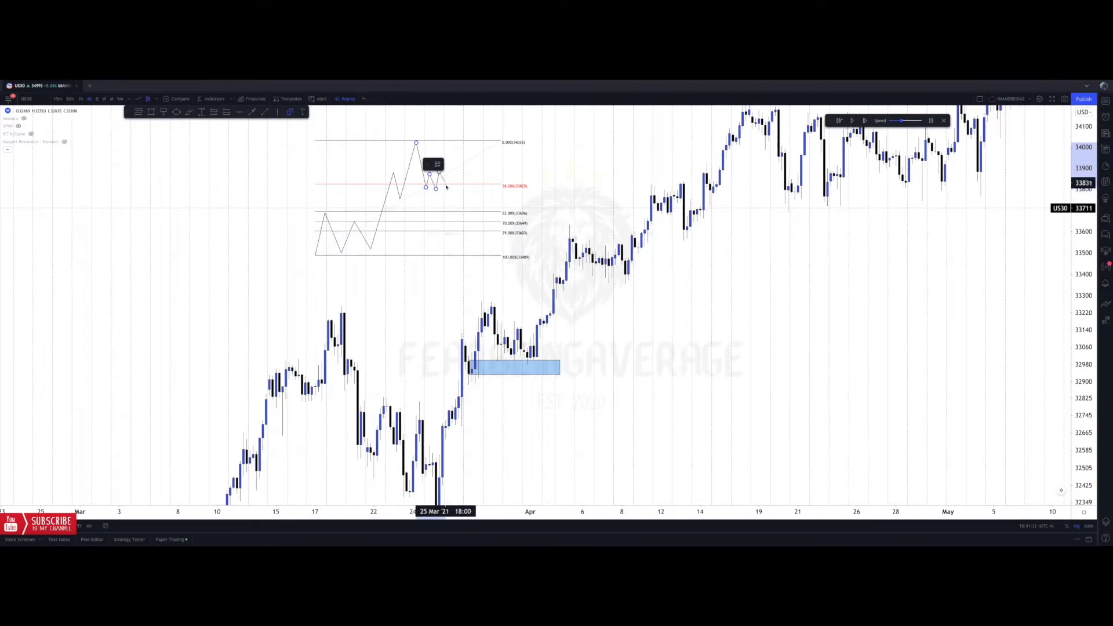
pyautogui.click(447, 190)
pyautogui.click(459, 126)
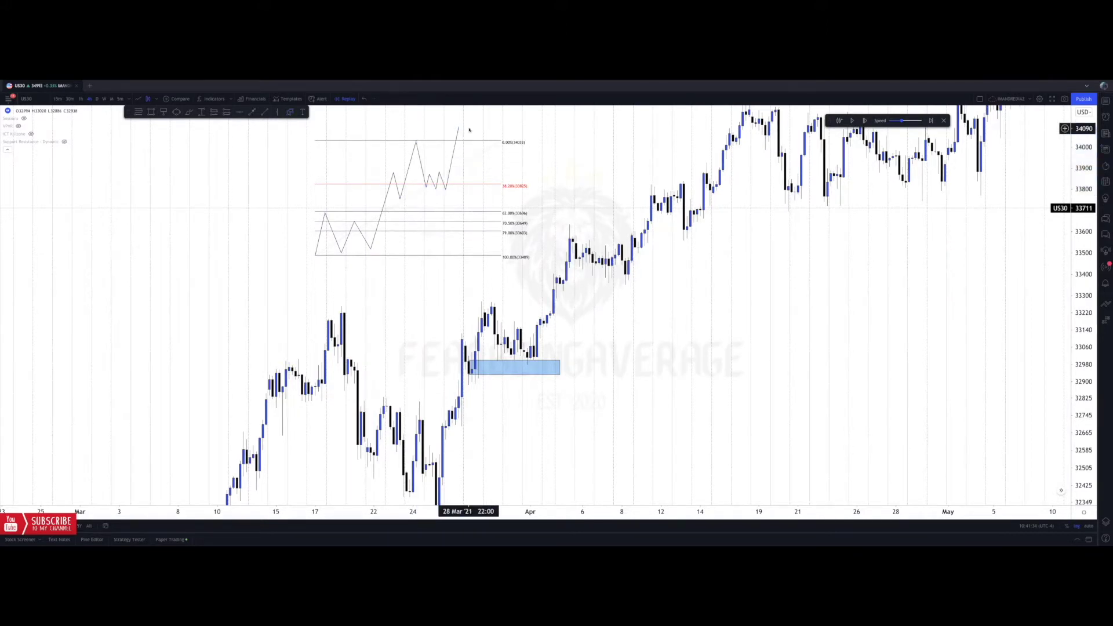
pyautogui.click(458, 127)
pyautogui.press('Delete')
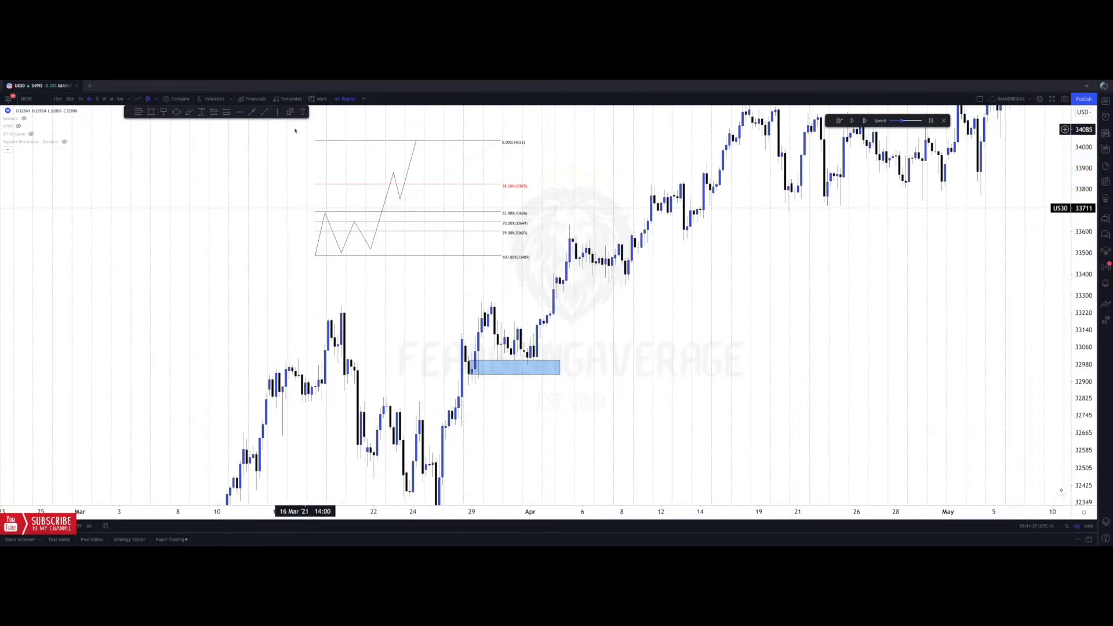
# Sketch a pullback path from the example's high down into the 62% to 79% zone, zigzagging between those levels.
pyautogui.click(416, 140)
pyautogui.click(436, 225)
pyautogui.click(442, 209)
pyautogui.click(448, 234)
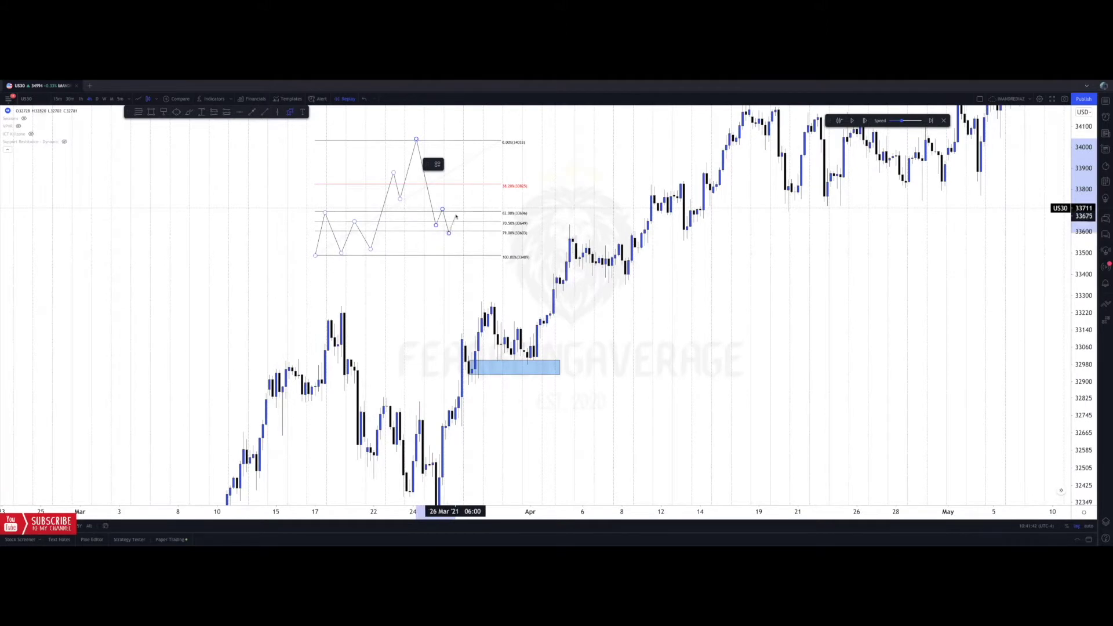
pyautogui.click(456, 212)
pyautogui.click(465, 228)
pyautogui.click(472, 209)
pyautogui.click(481, 233)
pyautogui.click(477, 242)
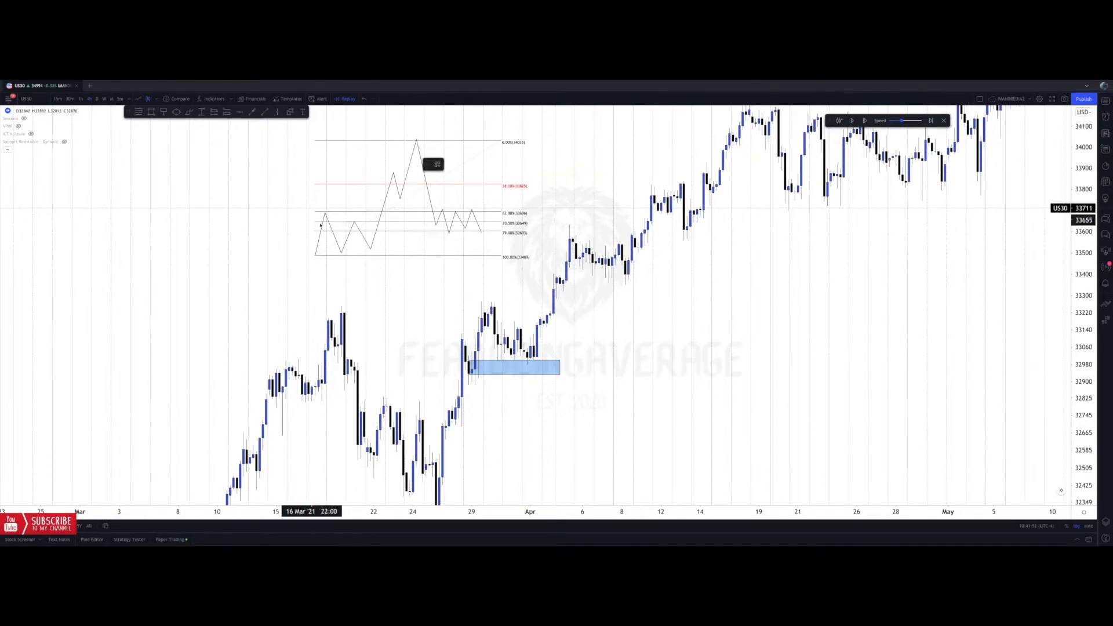
# Draw a horizontal line just below the 100% level at about 33456 from 16 March to 1 April, and delete it.
pyautogui.click(311, 262)
pyautogui.click(535, 266)
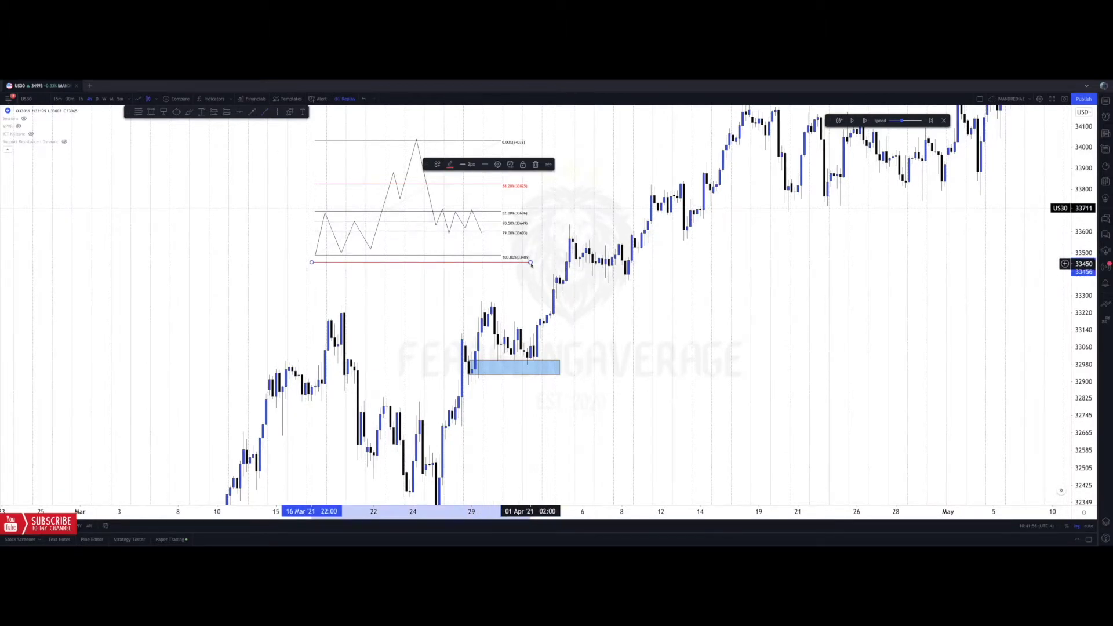
pyautogui.press('Delete')
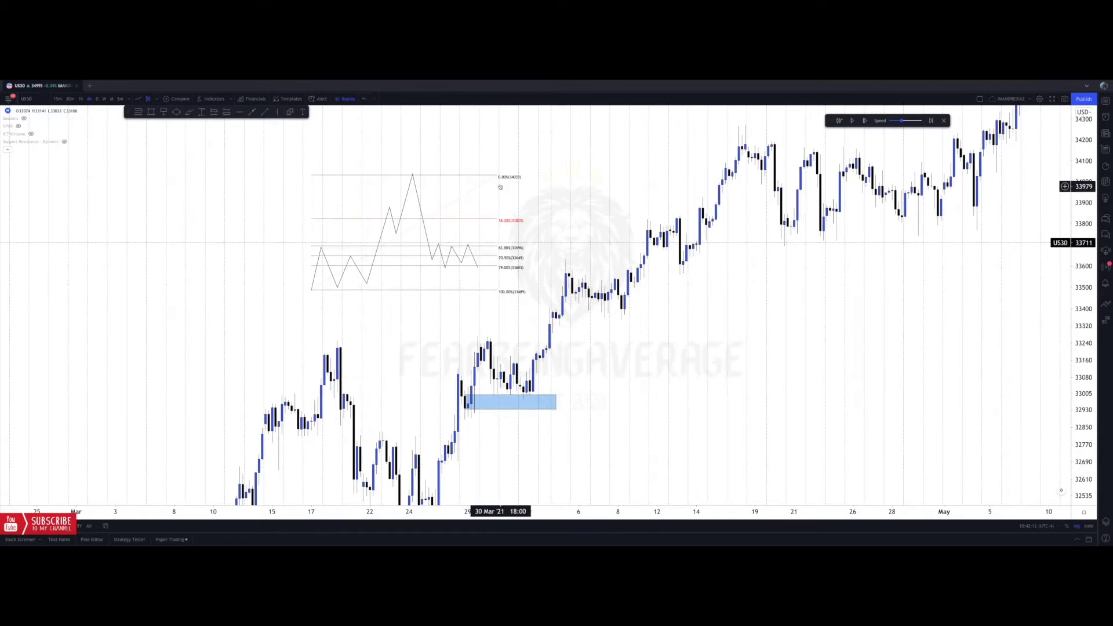
# Delete the whole example drawing: the pullback path, the Fib retracement and the zigzag uptrend path.
pyautogui.click(468, 247)
pyautogui.press('Delete')
pyautogui.click(458, 246)
pyautogui.press('Delete')
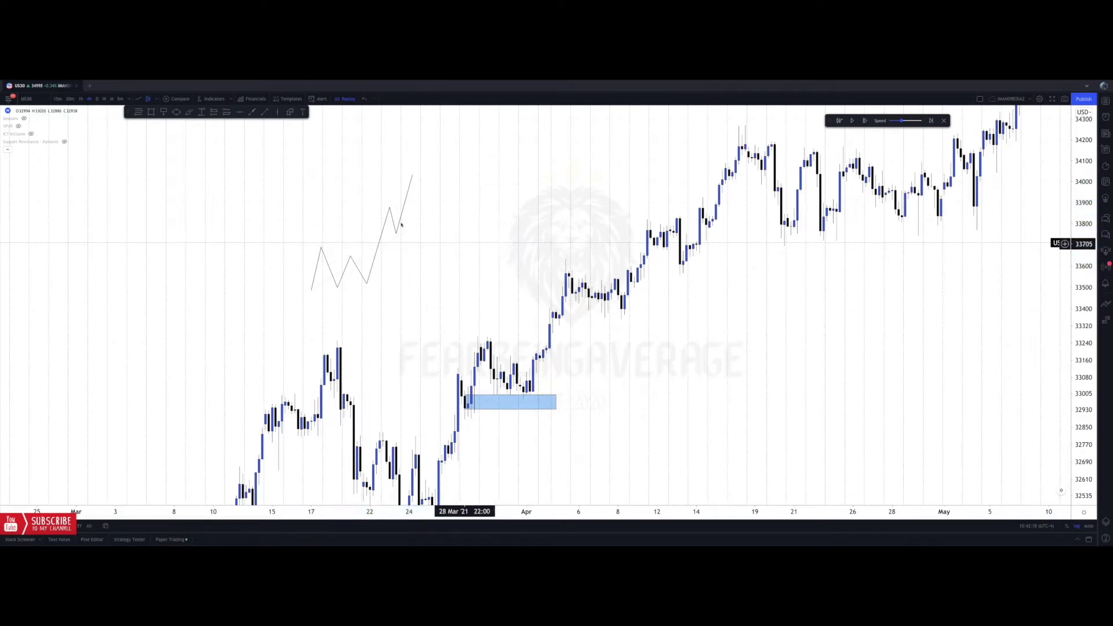
pyautogui.click(398, 230)
pyautogui.press('Delete')
# Trace a path from the 28 March rectangle up to the 30 March high, back into the rectangle, and up to the 5 April high.
pyautogui.moveTo(487, 322); pyautogui.dragTo(474, 275)
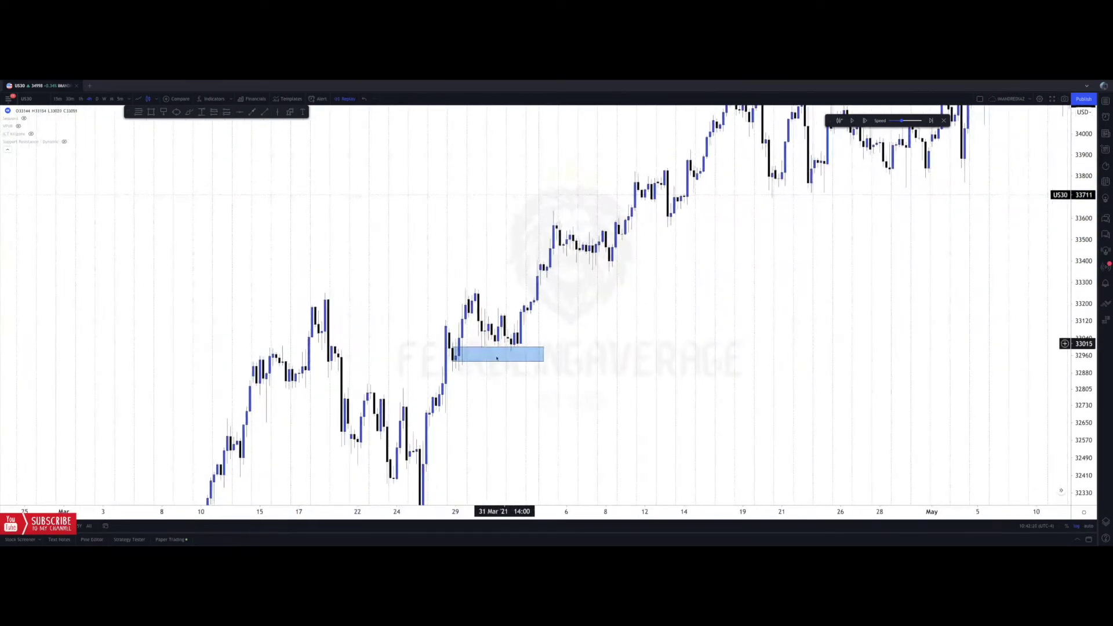
pyautogui.moveTo(559, 308); pyautogui.dragTo(524, 327)
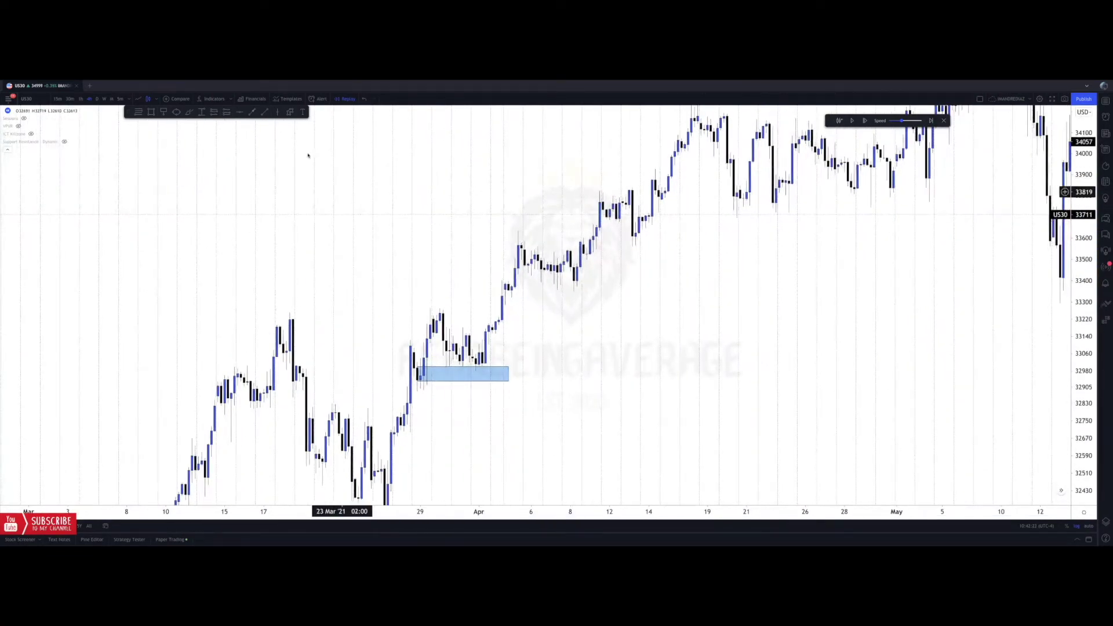
pyautogui.click(290, 112)
pyautogui.click(419, 376)
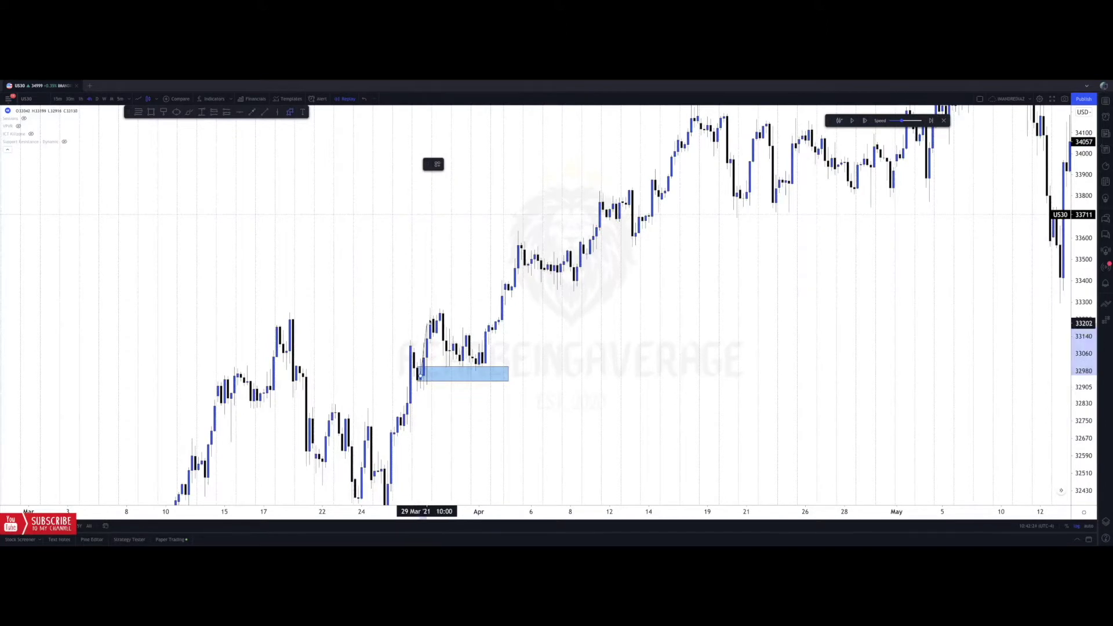
pyautogui.click(438, 312)
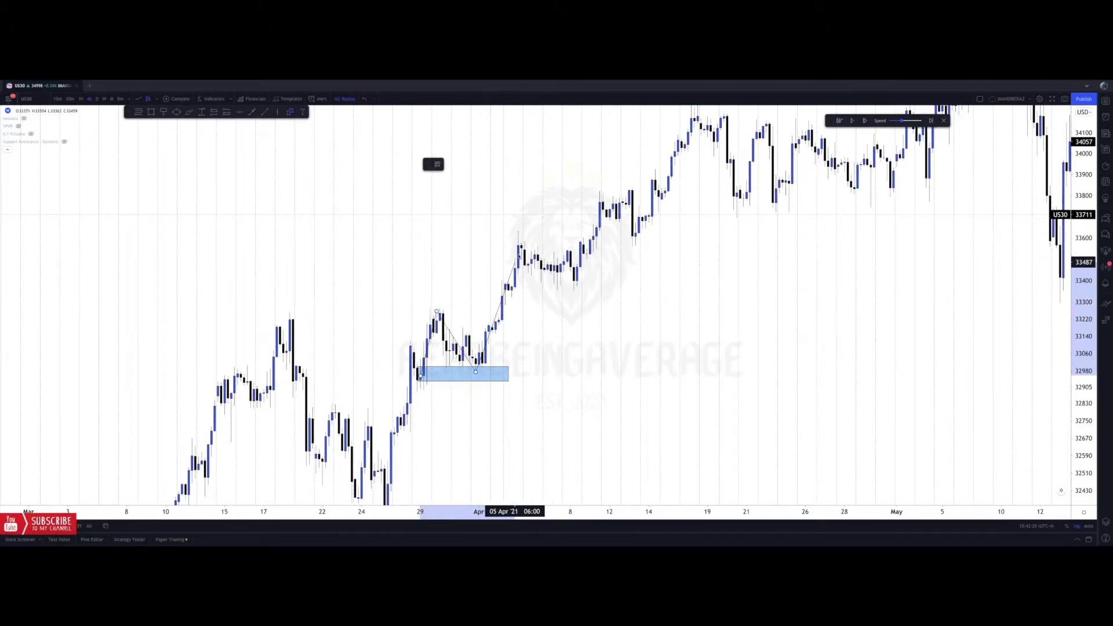
pyautogui.doubleClick(518, 243)
pyautogui.click(540, 317)
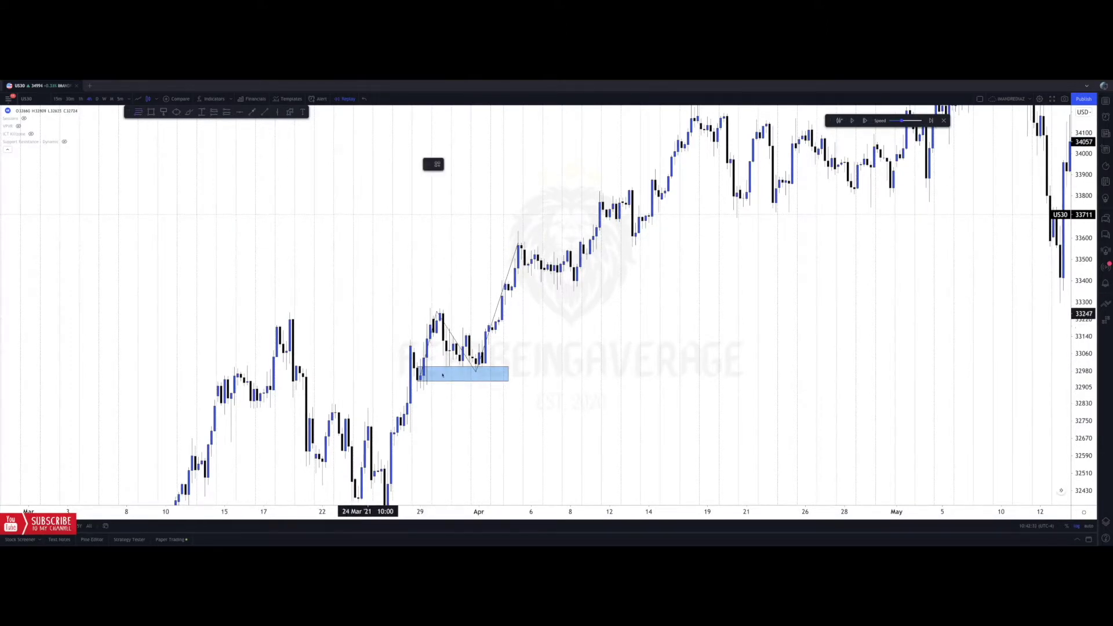
# Draw a Fib retracement from the rectangle's base at 32936 to the late-March high at 33244 and hide its 0.382 level.
pyautogui.moveTo(417, 381)
pyautogui.mouseDown()
pyautogui.moveTo(492, 343)
pyautogui.moveTo(506, 315)
pyautogui.mouseUp()
pyautogui.doubleClick(504, 316)
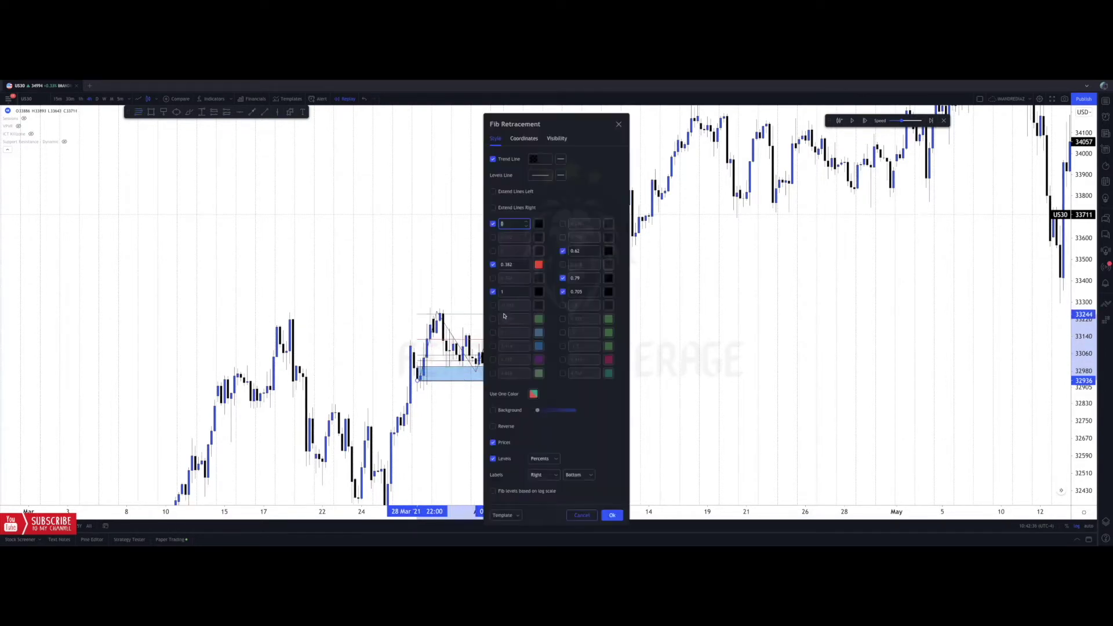
pyautogui.click(492, 265)
pyautogui.click(456, 270)
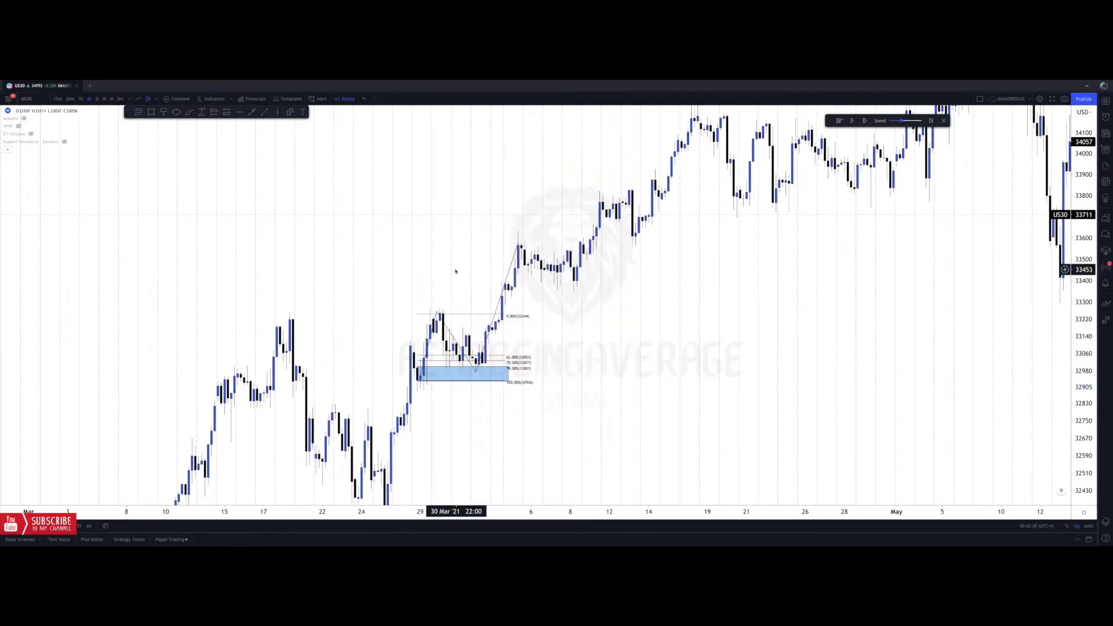
# Highlight the 1 April dip into the 28 March rectangle with a small yellow ellipse around the Fib retracement's lower levels.
pyautogui.moveTo(558, 384); pyautogui.dragTo(544, 393)
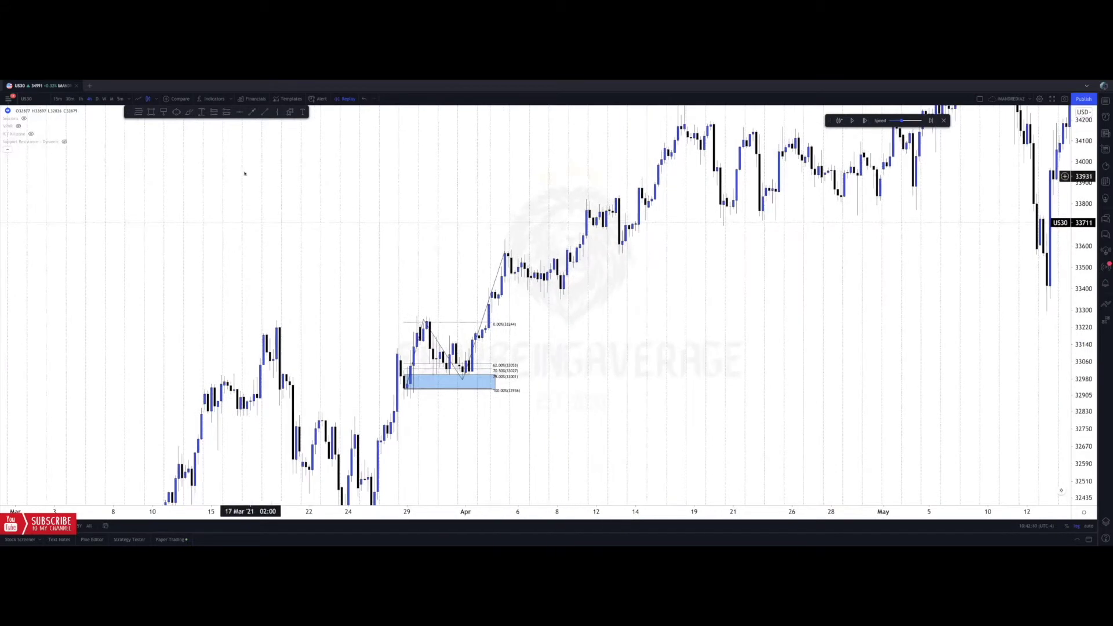
pyautogui.click(425, 376)
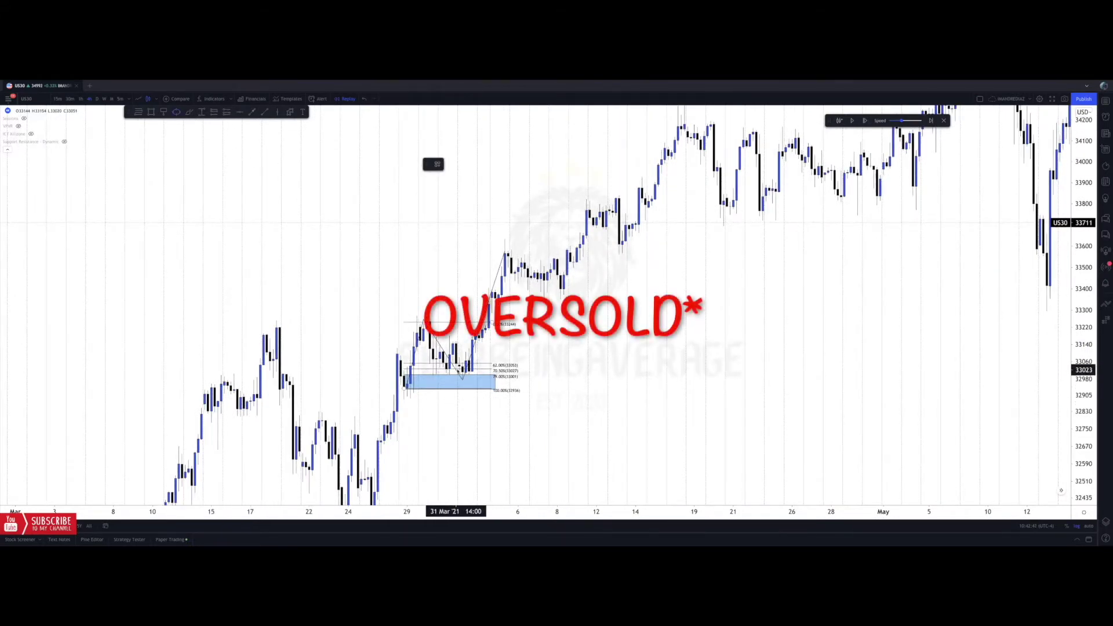
pyautogui.click(472, 379)
pyautogui.click(480, 364)
pyautogui.click(486, 360)
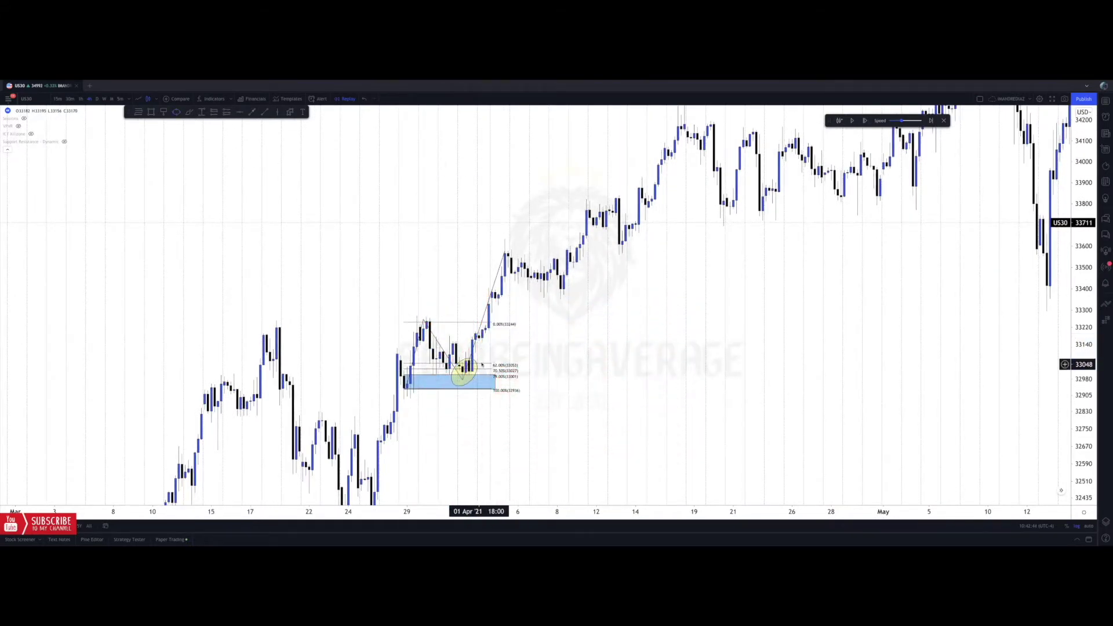
pyautogui.moveTo(486, 357); pyautogui.dragTo(480, 359)
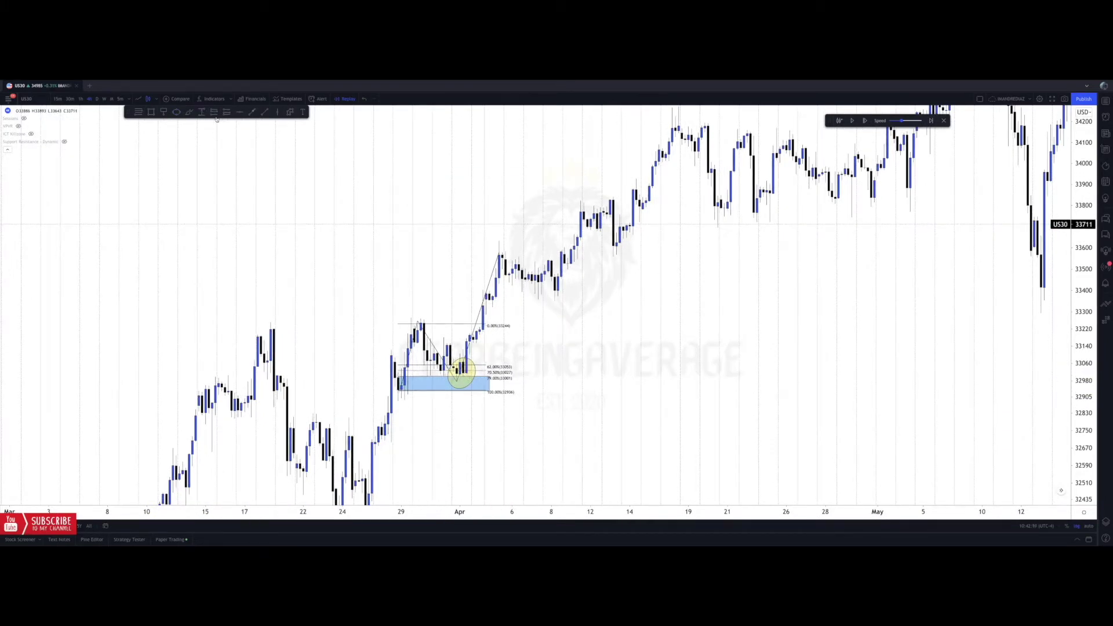
# Try to draw a pointer line from 33150 on 11 April to the highlighted dip in the rectangle.
pyautogui.moveTo(588, 346); pyautogui.dragTo(504, 362)
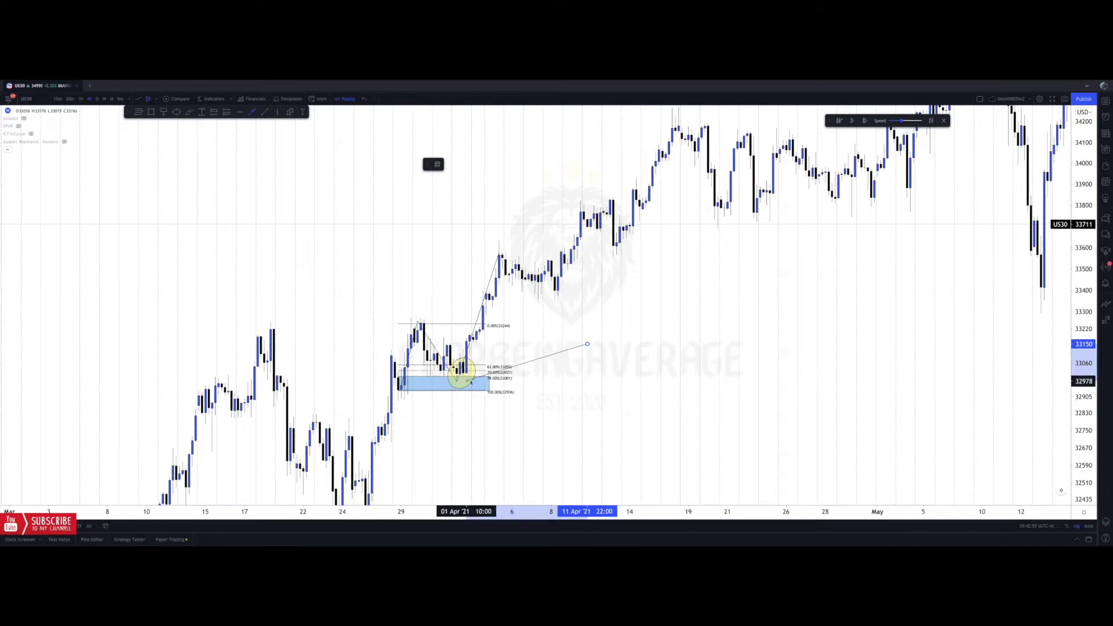
pyautogui.press('Escape')
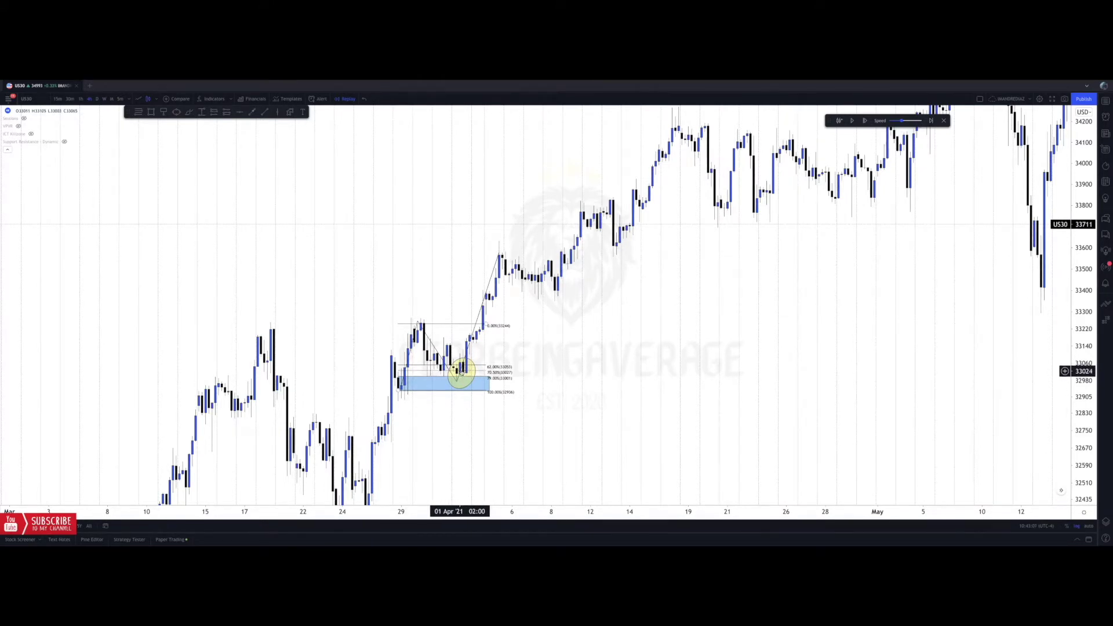
# Draw a Fib retracement from the 8 April low at 33398 up to about 33830, ending around 15 April.
pyautogui.moveTo(462, 337); pyautogui.dragTo(453, 348)
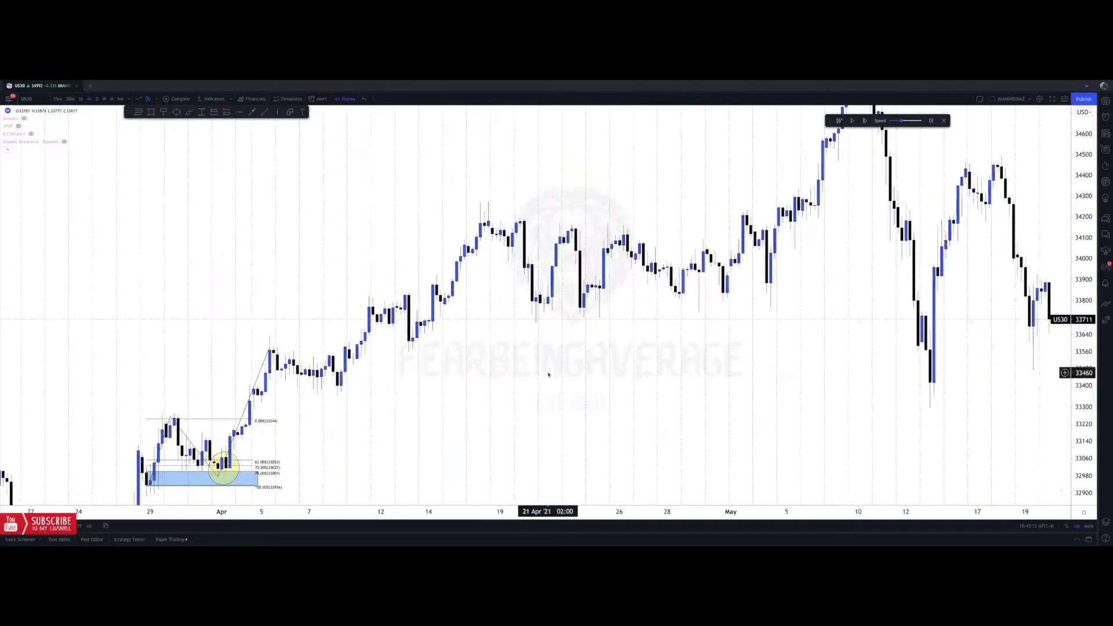
pyautogui.moveTo(538, 366); pyautogui.dragTo(526, 435)
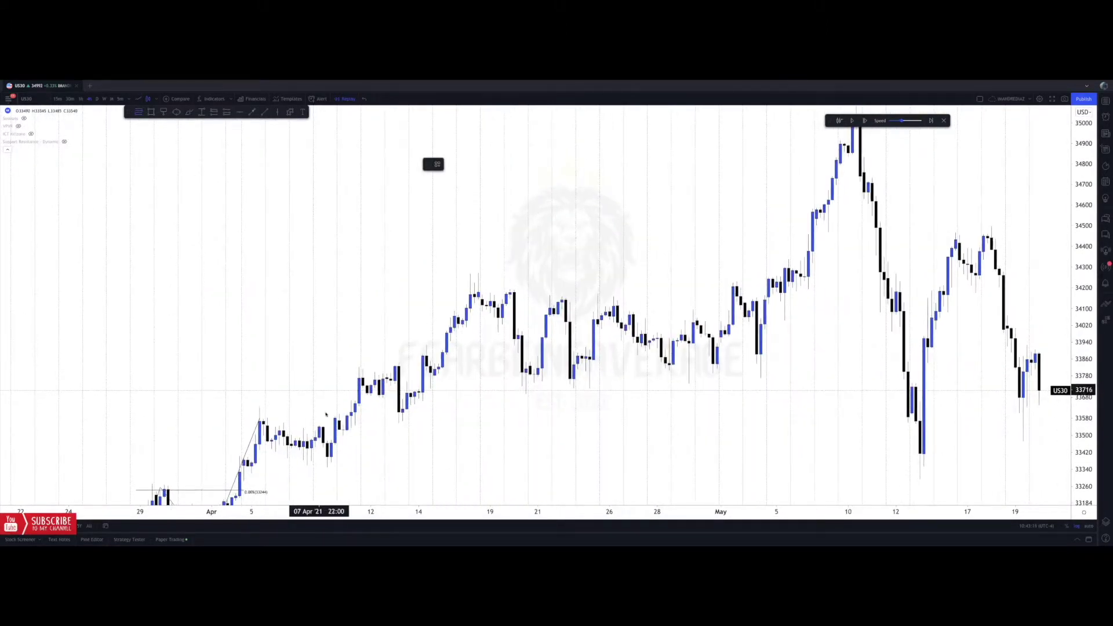
pyautogui.click(327, 458)
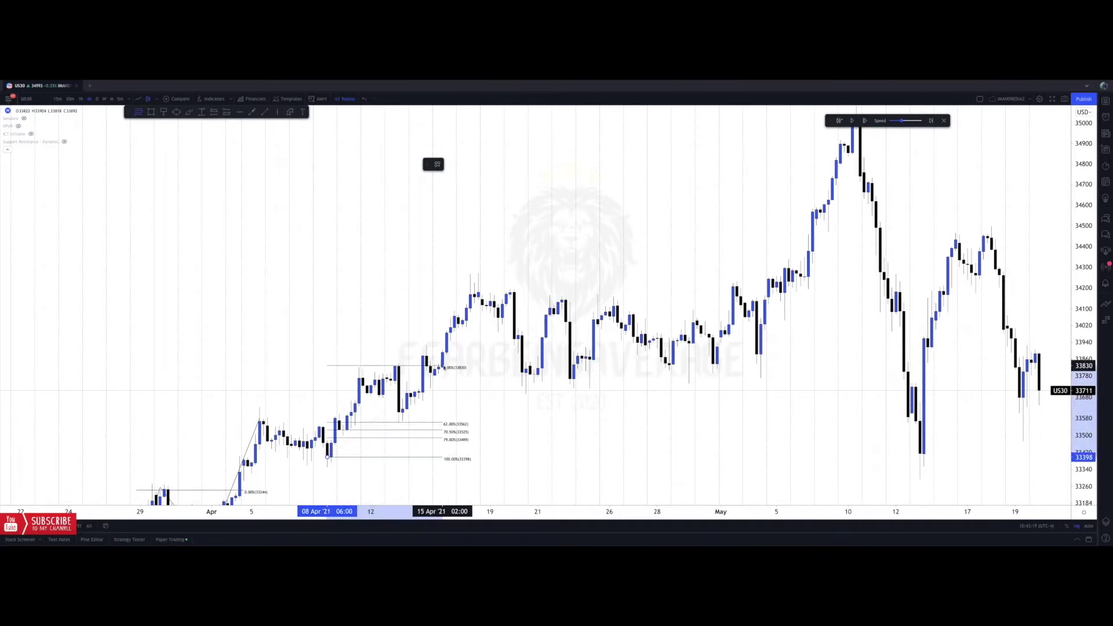
pyautogui.click(445, 368)
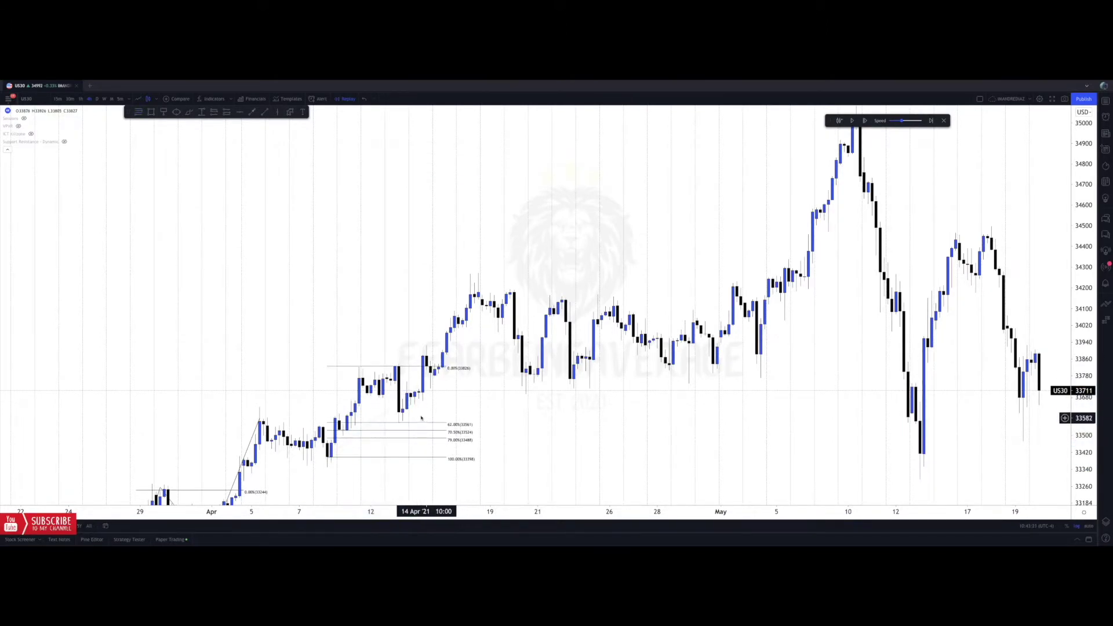
# Mark the order block at the new Fib's lower levels with a rectangle from 33576 to 33519, spanning 8 to 15 April.
pyautogui.click(151, 113)
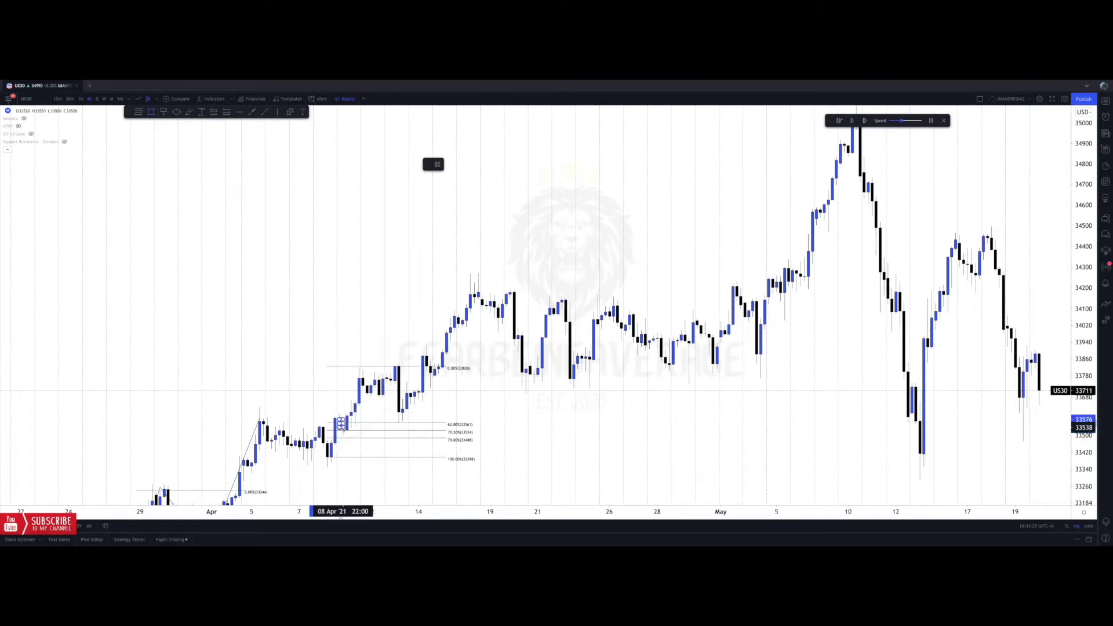
pyautogui.moveTo(339, 421); pyautogui.dragTo(448, 432)
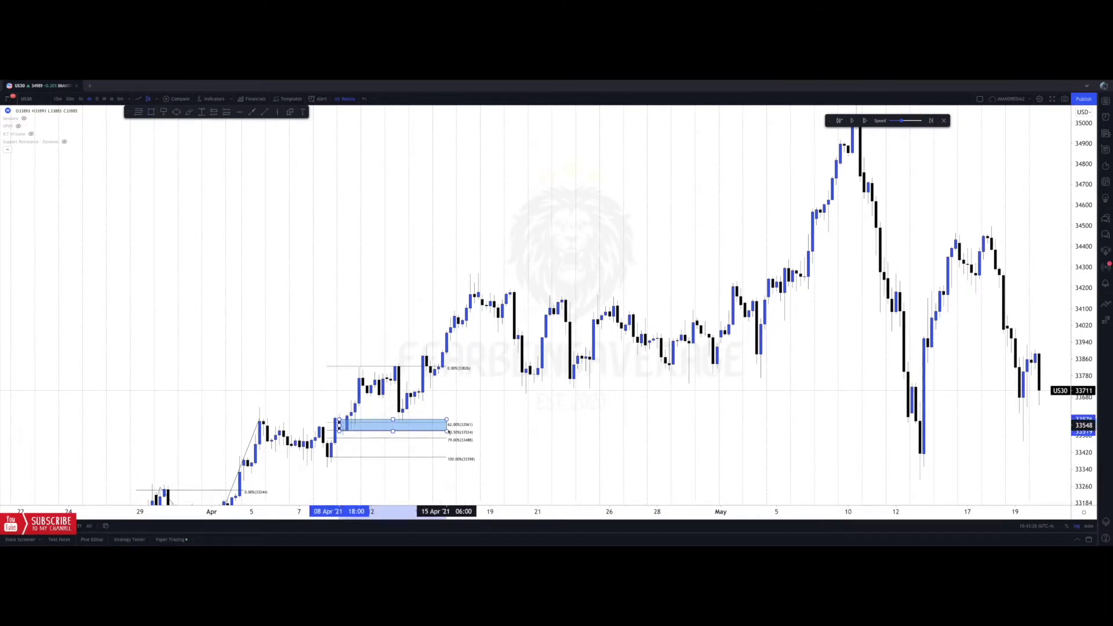
pyautogui.click(450, 430)
# Highlight the 13 April dip touching the upper edge of the 8 April rectangle with a small yellow ellipse.
pyautogui.click(177, 112)
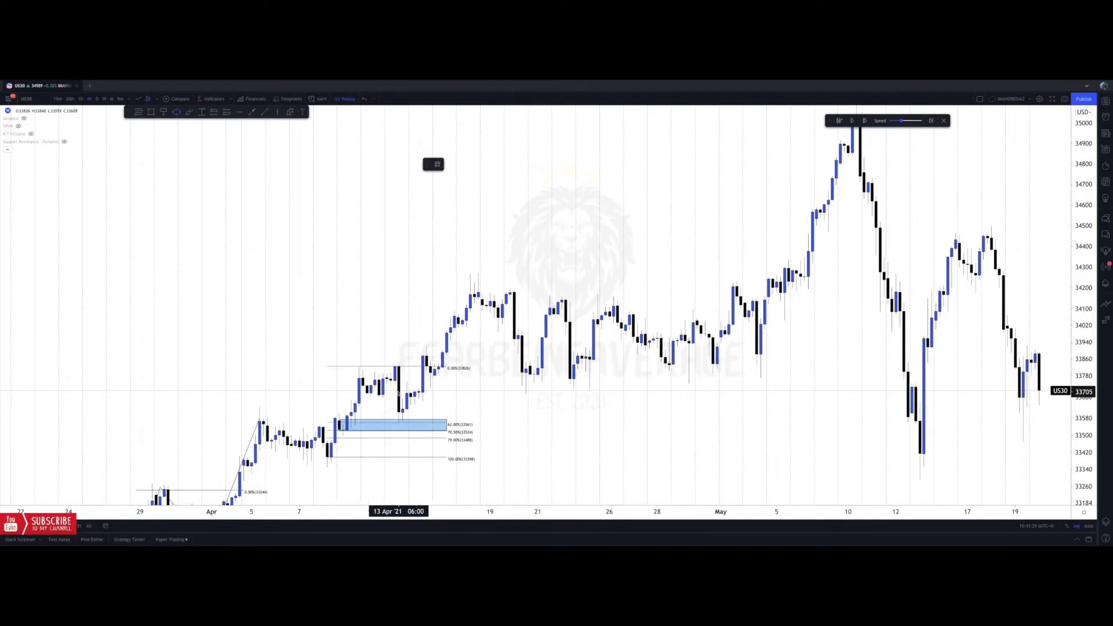
pyautogui.click(395, 417)
pyautogui.click(406, 424)
pyautogui.click(410, 420)
pyautogui.click(419, 413)
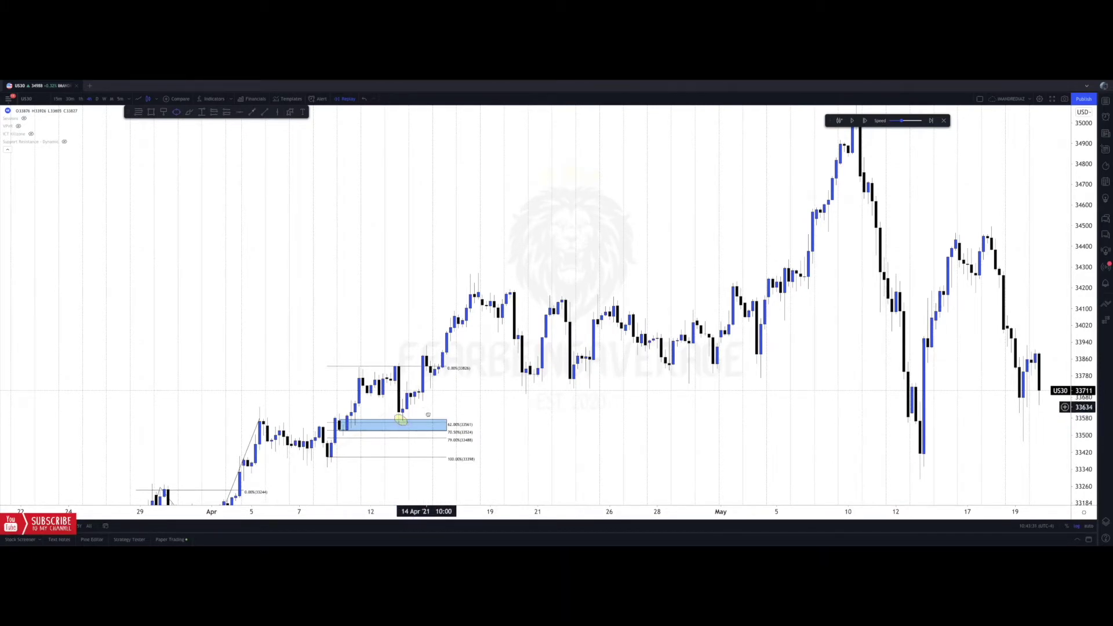
pyautogui.moveTo(426, 406); pyautogui.dragTo(426, 414)
# Draw a Fib retracement from 33415 on 13 May to 34448 and add a rectangle from 33576 down to its base.
pyautogui.click(264, 112)
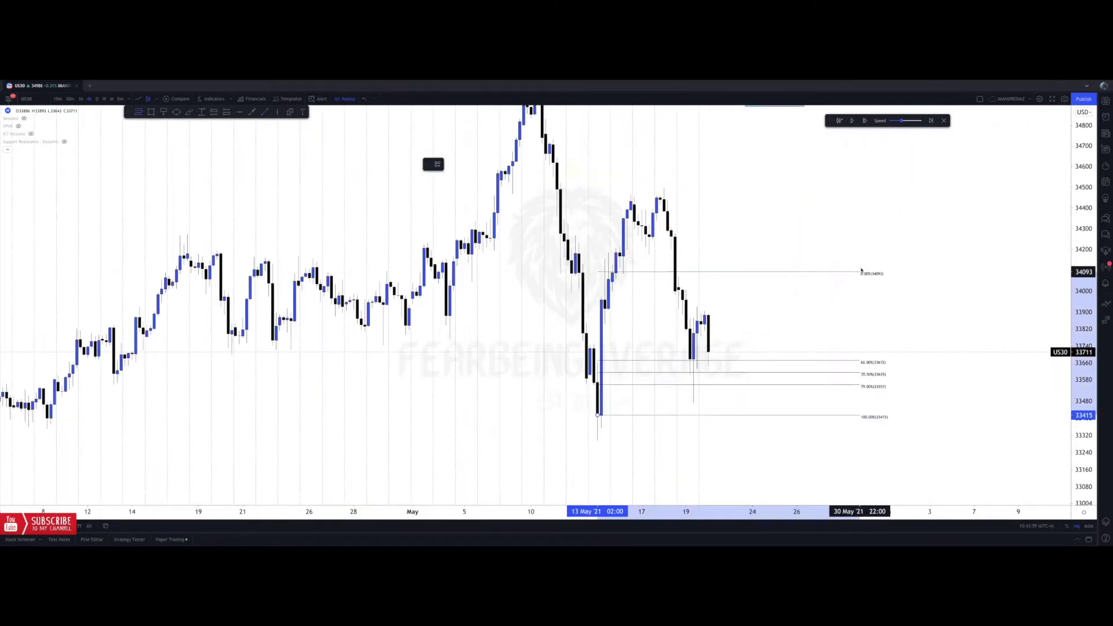
pyautogui.moveTo(861, 270); pyautogui.dragTo(768, 251)
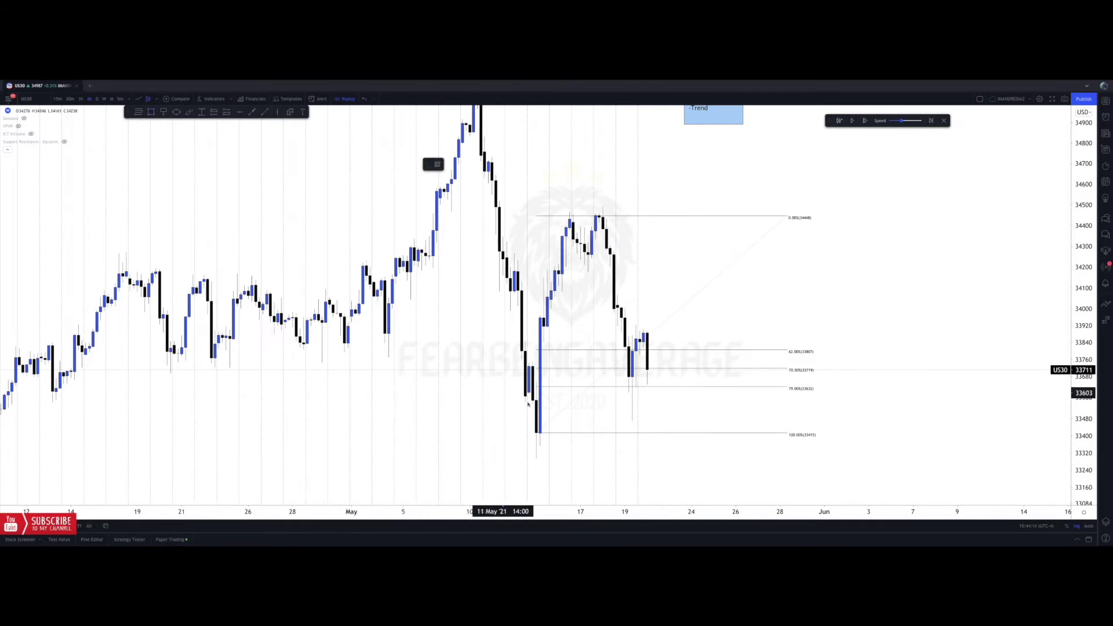
pyautogui.click(538, 434)
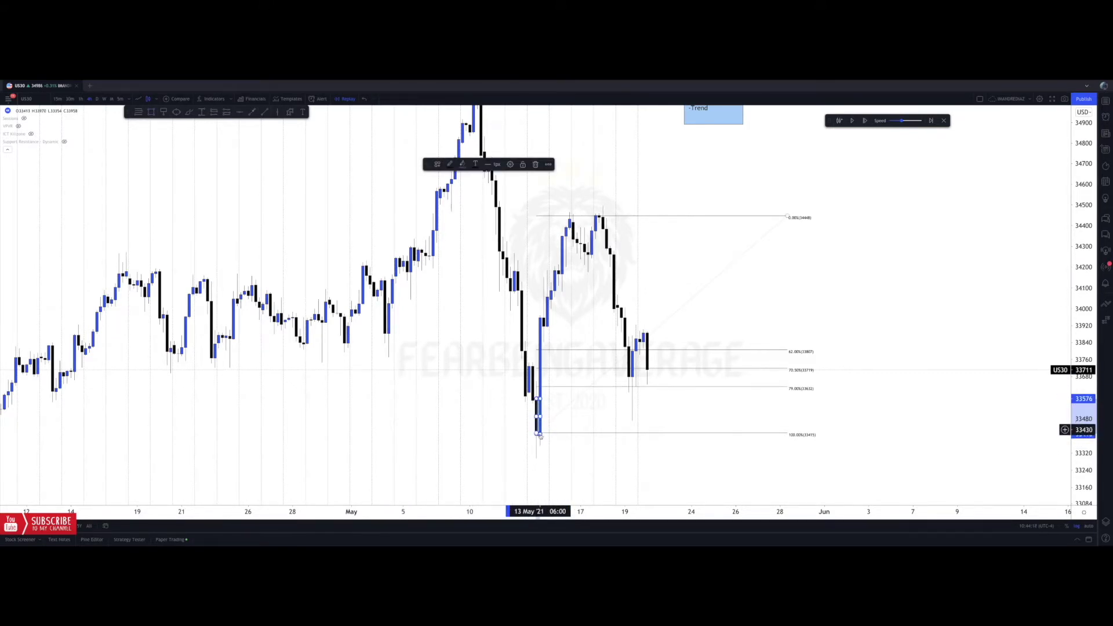
pyautogui.moveTo(539, 416); pyautogui.dragTo(789, 433)
pyautogui.click(795, 428)
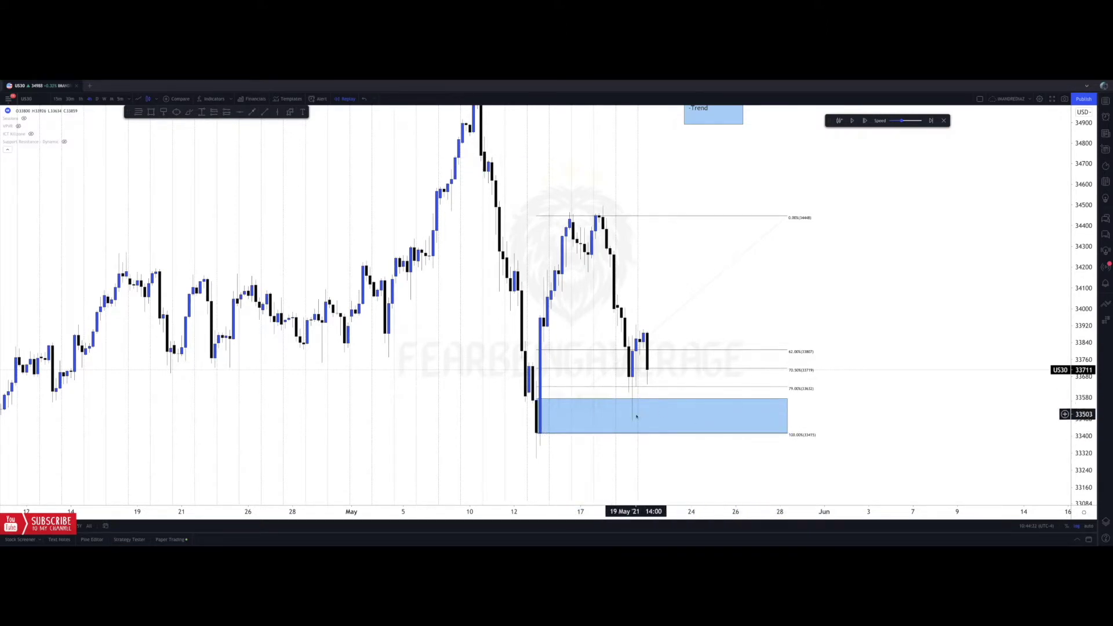
# Draw an arrow from 33221 on 12 May, below the low, up into the large 13 May rectangle at about 33555.
pyautogui.moveTo(765, 333); pyautogui.dragTo(691, 226)
pyautogui.click(251, 114)
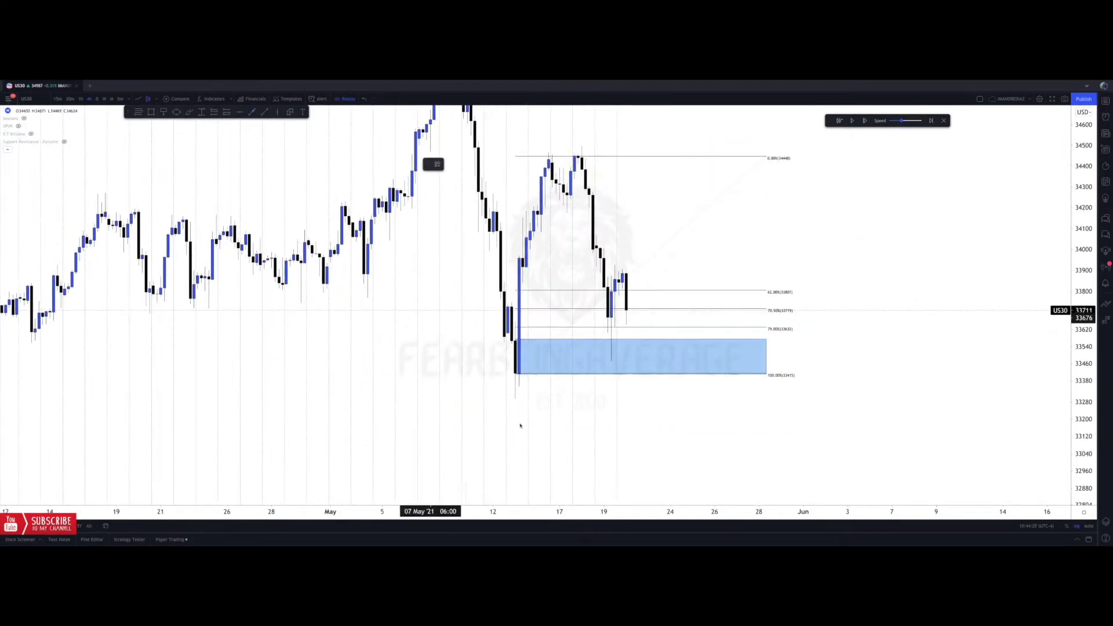
pyautogui.click(504, 414)
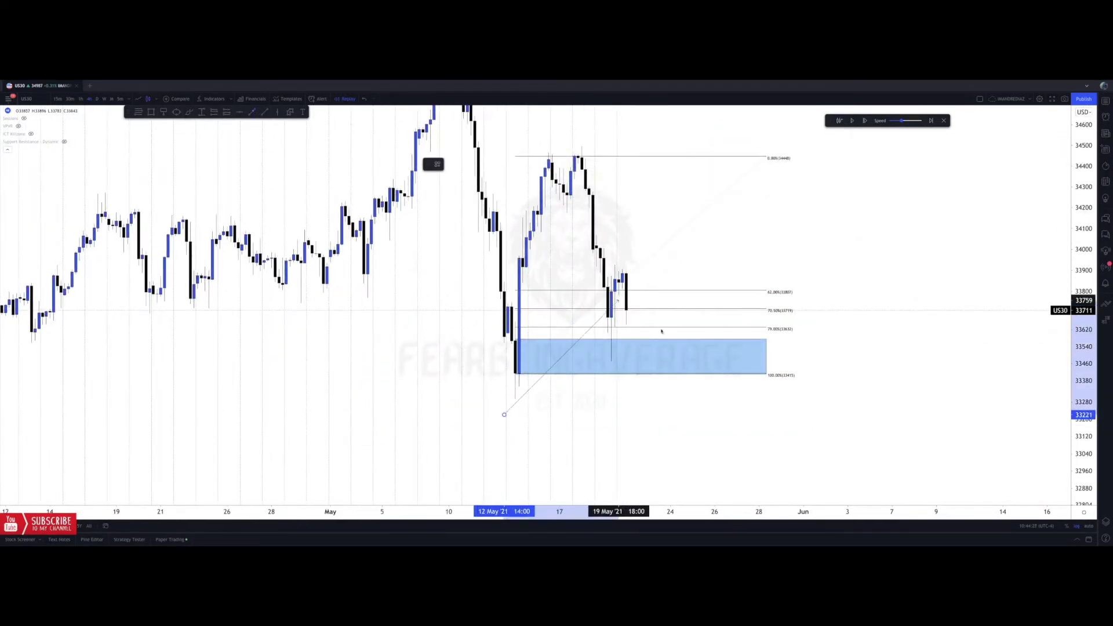
pyautogui.click(714, 343)
pyautogui.click(666, 196)
pyautogui.moveTo(666, 196); pyautogui.dragTo(628, 300)
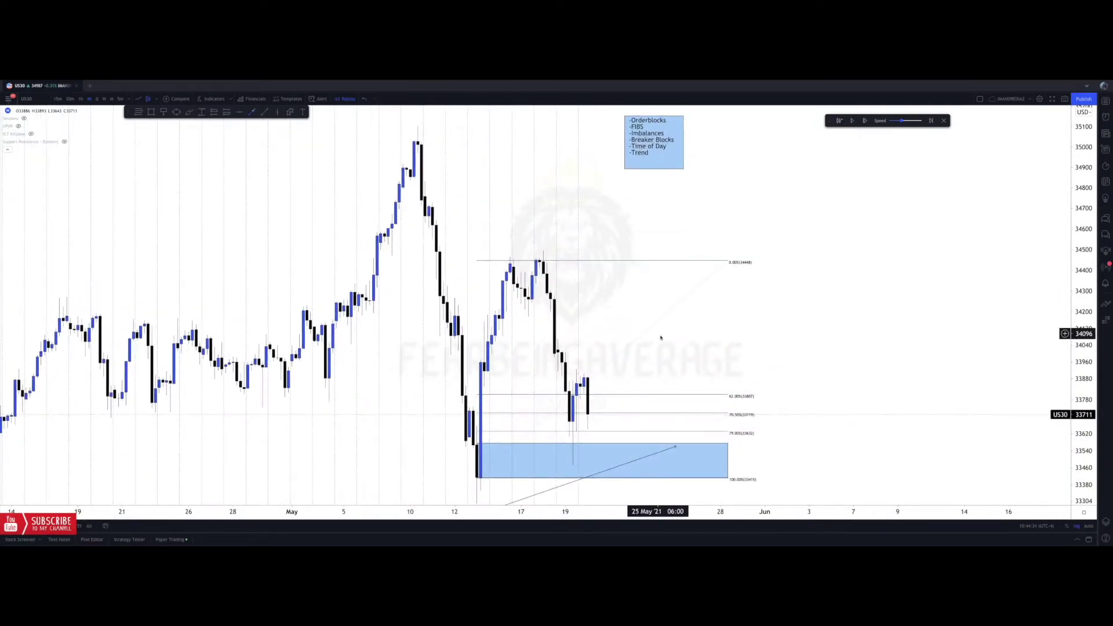
# Frame the steep 18 May drop with a narrow rectangle from about 34300 to 33890, adjust its corners, and delete it.
pyautogui.moveTo(638, 384); pyautogui.dragTo(640, 346)
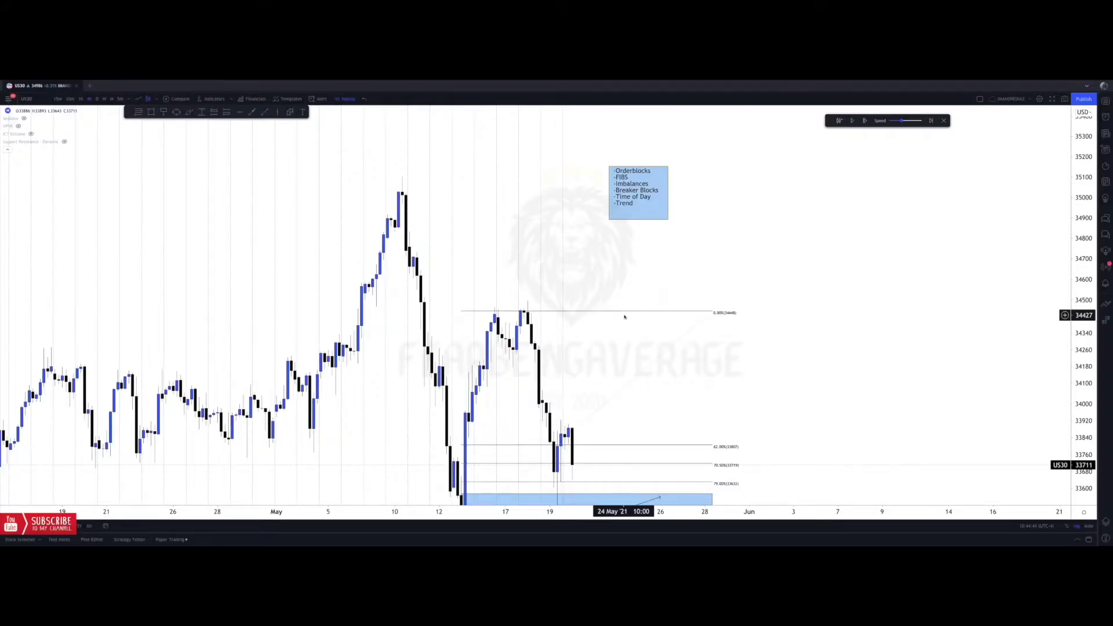
pyautogui.moveTo(618, 367); pyautogui.dragTo(616, 286)
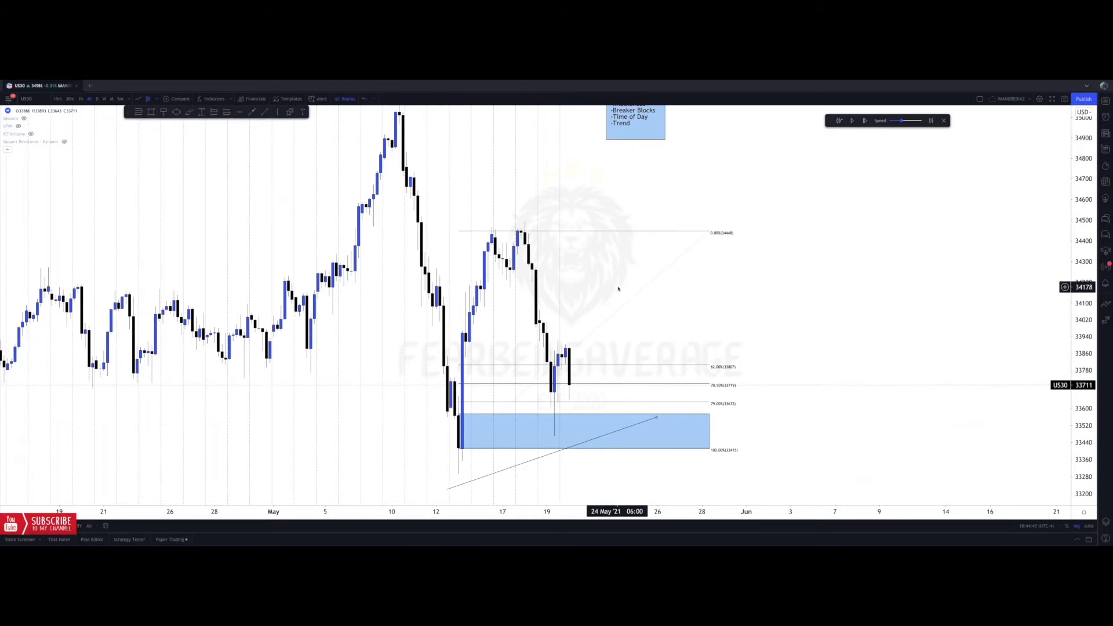
pyautogui.moveTo(610, 289); pyautogui.dragTo(556, 317)
pyautogui.moveTo(585, 269); pyautogui.dragTo(583, 273)
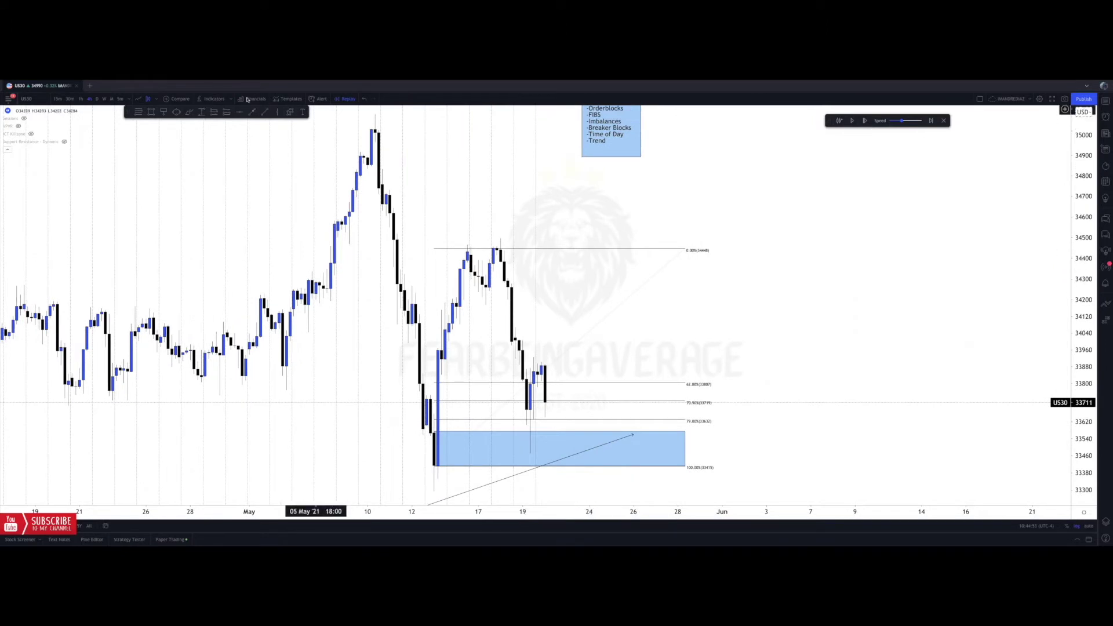
pyautogui.click(151, 111)
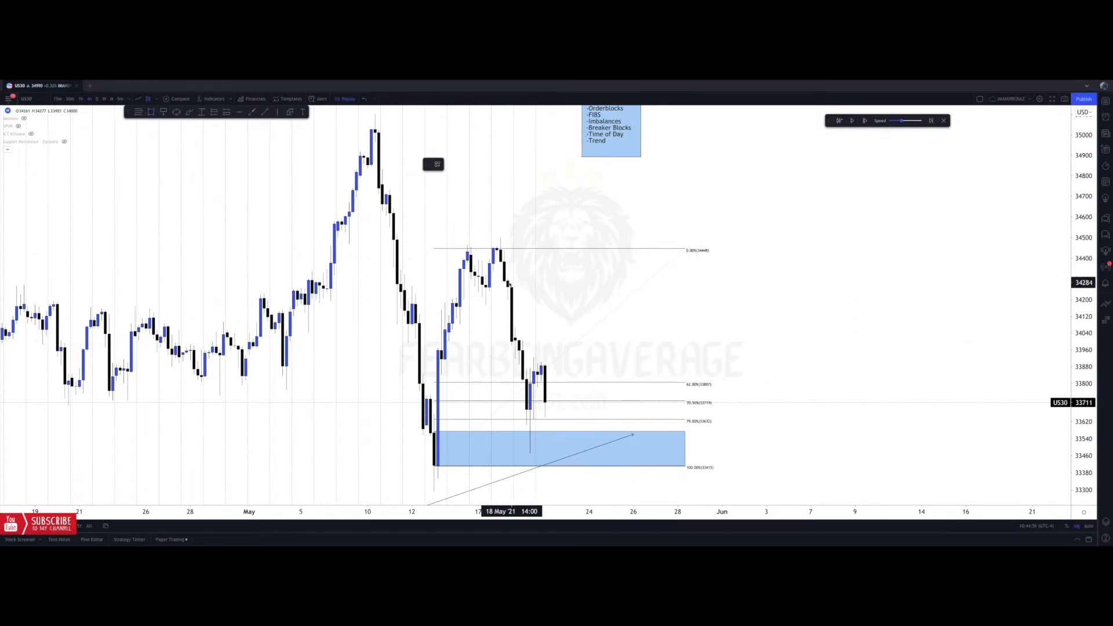
pyautogui.moveTo(505, 278); pyautogui.dragTo(530, 329)
pyautogui.moveTo(517, 353); pyautogui.dragTo(516, 363)
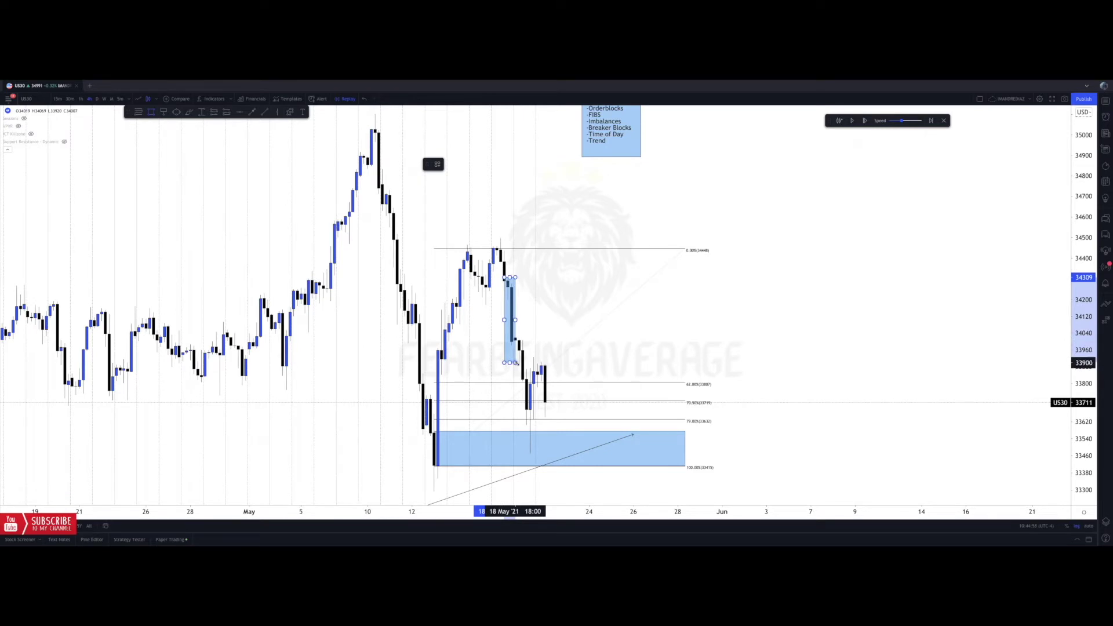
pyautogui.click(574, 291)
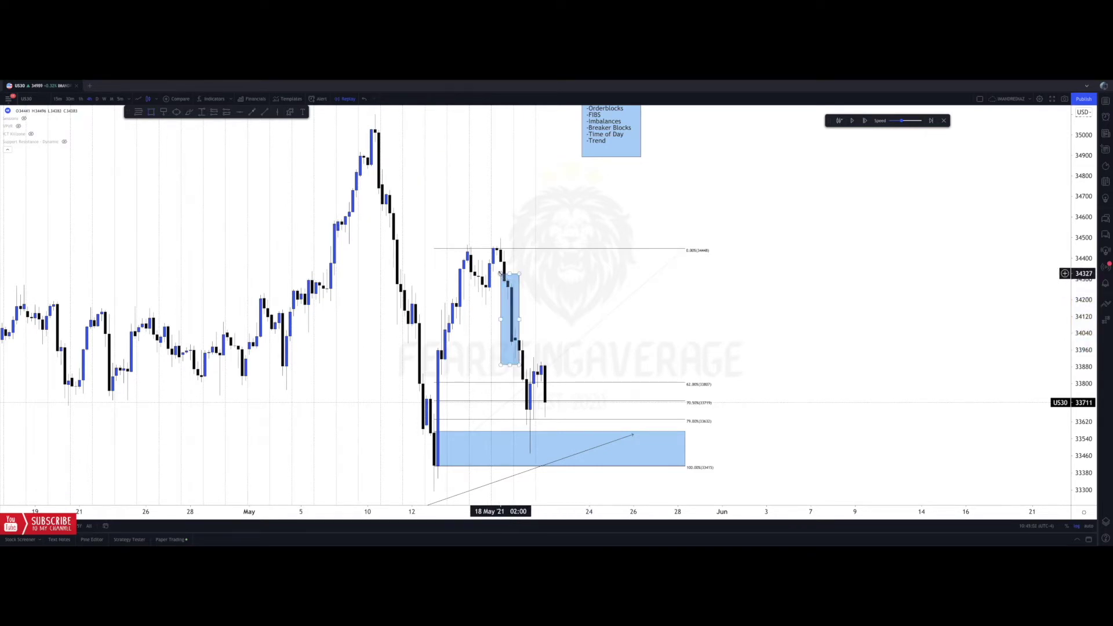
pyautogui.moveTo(501, 273); pyautogui.dragTo(505, 278)
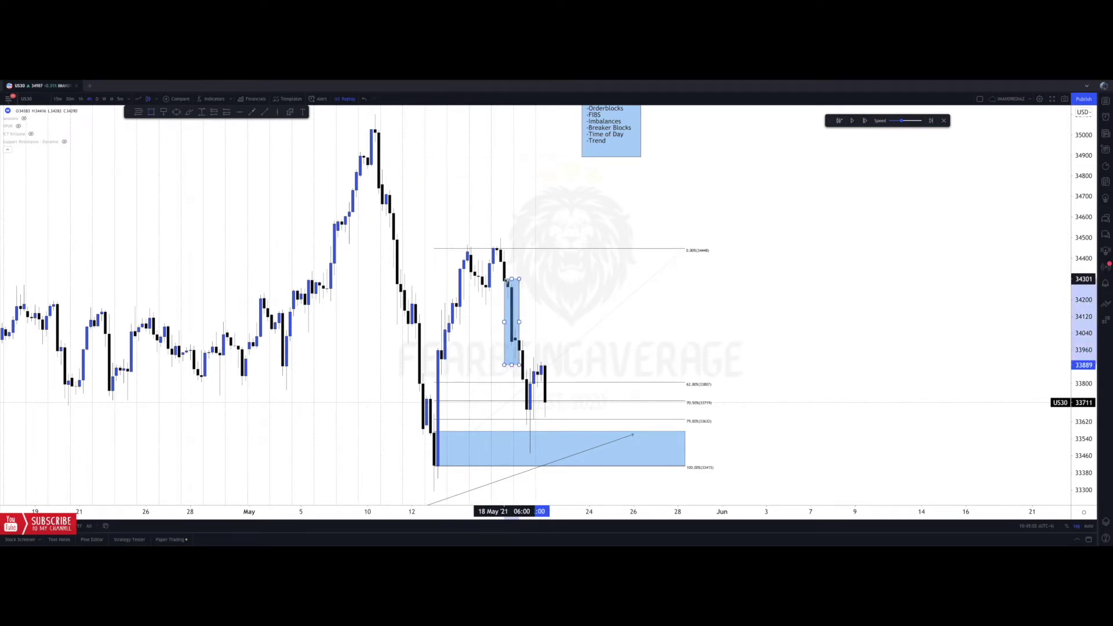
pyautogui.click(509, 285)
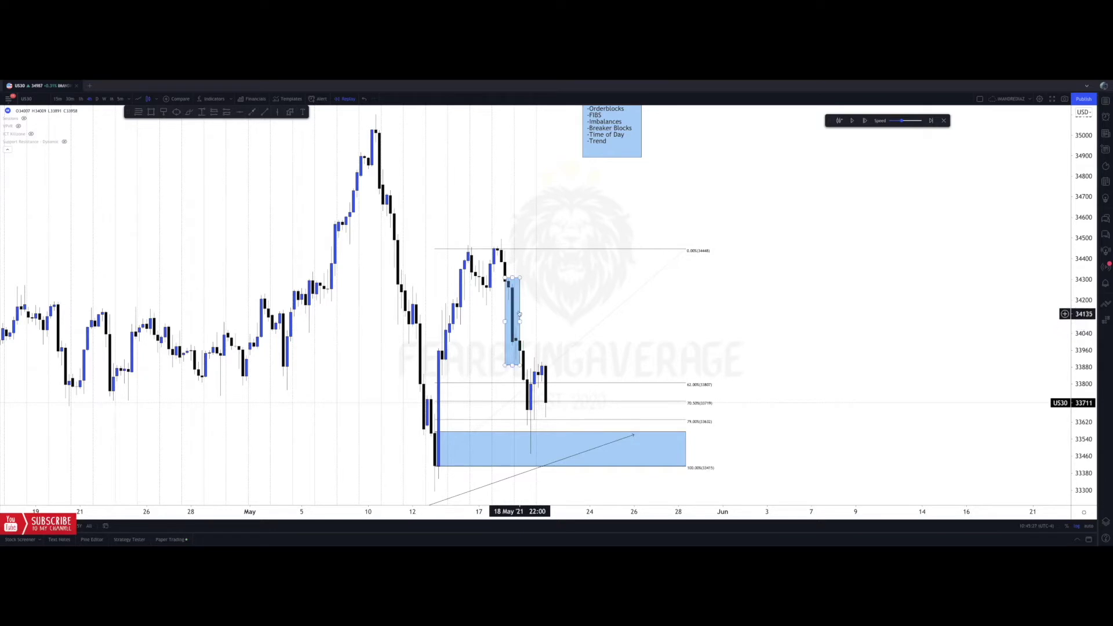
pyautogui.press('Delete')
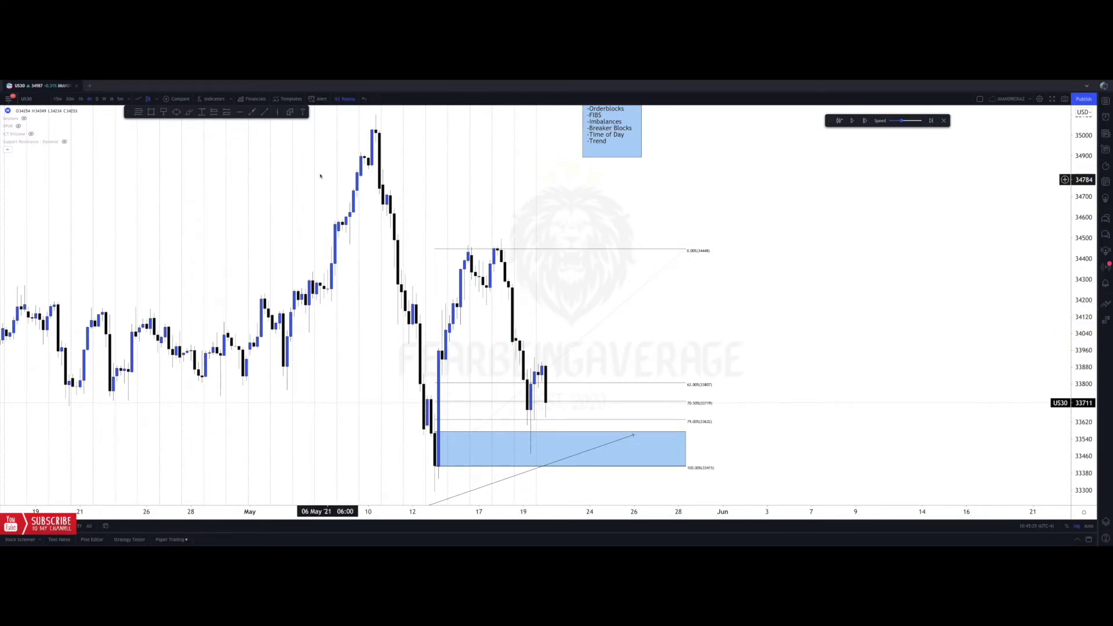
# Mark the imbalance in the 18 May drop with an unfilled, black-bordered FVG rectangle from about 34200 to 34070.
pyautogui.click(150, 112)
pyautogui.moveTo(510, 301)
pyautogui.mouseDown()
pyautogui.moveTo(549, 329)
pyautogui.moveTo(718, 323)
pyautogui.moveTo(699, 335)
pyautogui.mouseUp()
pyautogui.click(698, 340)
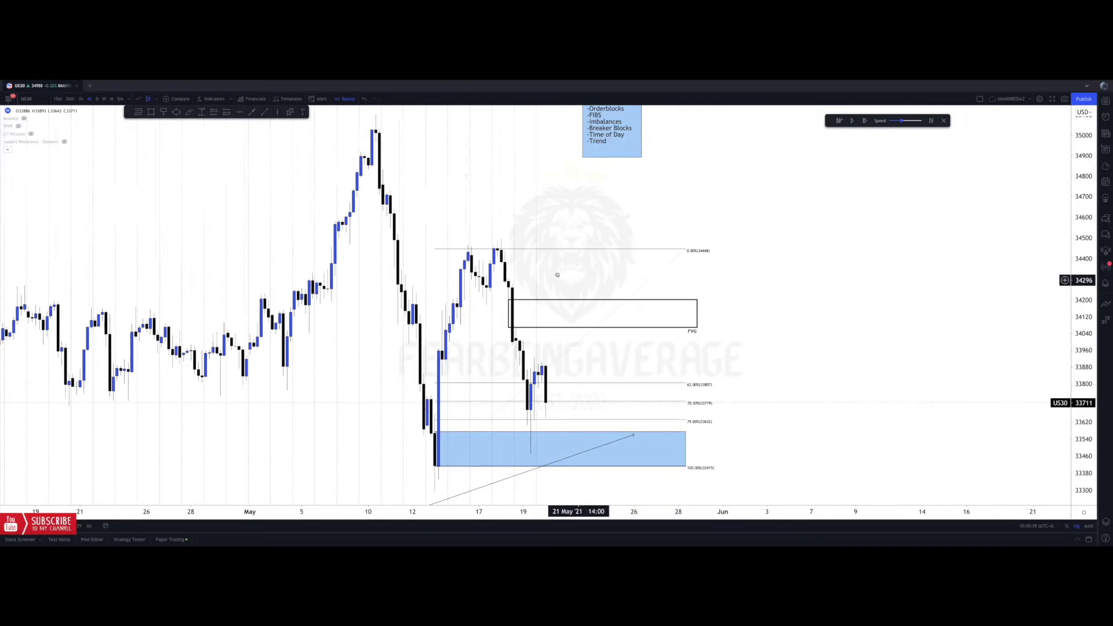
# Sketch a zigzag path from the latest candle up into the FVG rectangle and above it, and discard the path.
pyautogui.moveTo(554, 273); pyautogui.dragTo(508, 261)
pyautogui.click(288, 112)
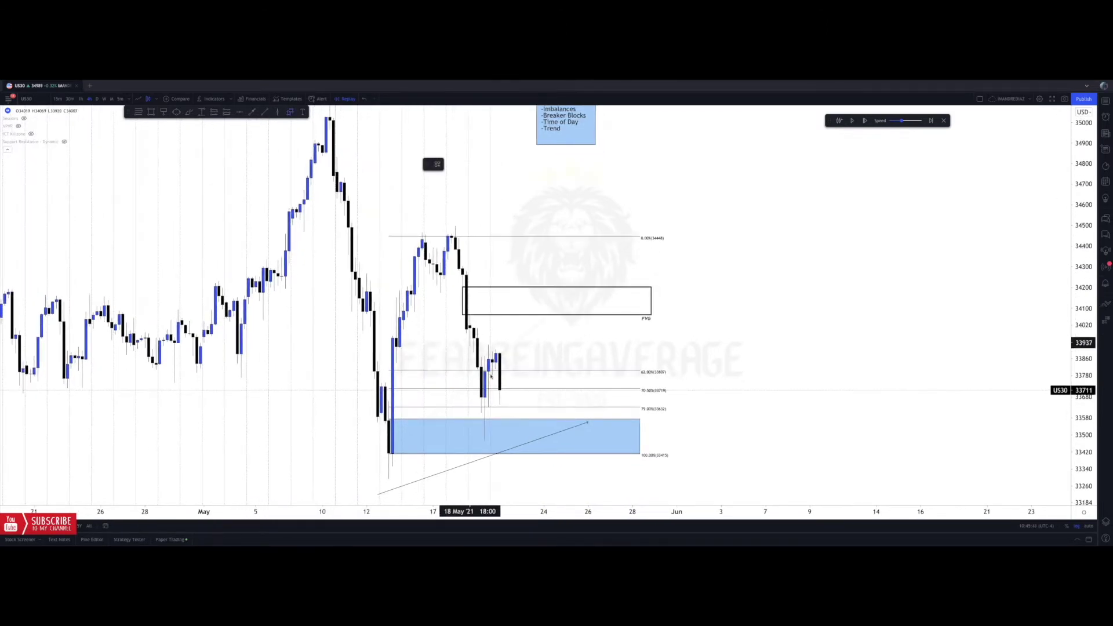
pyautogui.click(506, 394)
pyautogui.click(514, 330)
pyautogui.click(537, 378)
pyautogui.click(544, 290)
pyautogui.click(551, 311)
pyautogui.click(559, 287)
pyautogui.click(573, 328)
pyautogui.click(581, 291)
pyautogui.click(595, 368)
pyautogui.click(606, 276)
pyautogui.click(623, 288)
pyautogui.click(637, 311)
pyautogui.doubleClick(649, 260)
pyautogui.press('Delete')
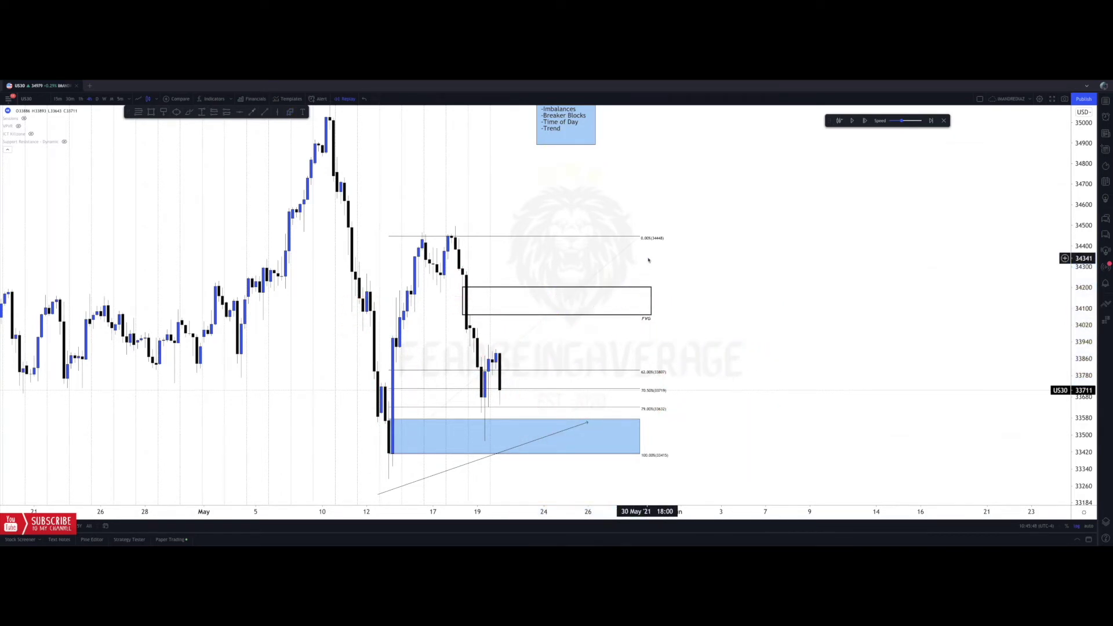
# Advance the bar replay candle by candle until price trades inside the FVG rectangle.
pyautogui.moveTo(584, 258)
pyautogui.mouseDown()
pyautogui.moveTo(598, 244)
pyautogui.moveTo(595, 272)
pyautogui.mouseUp()
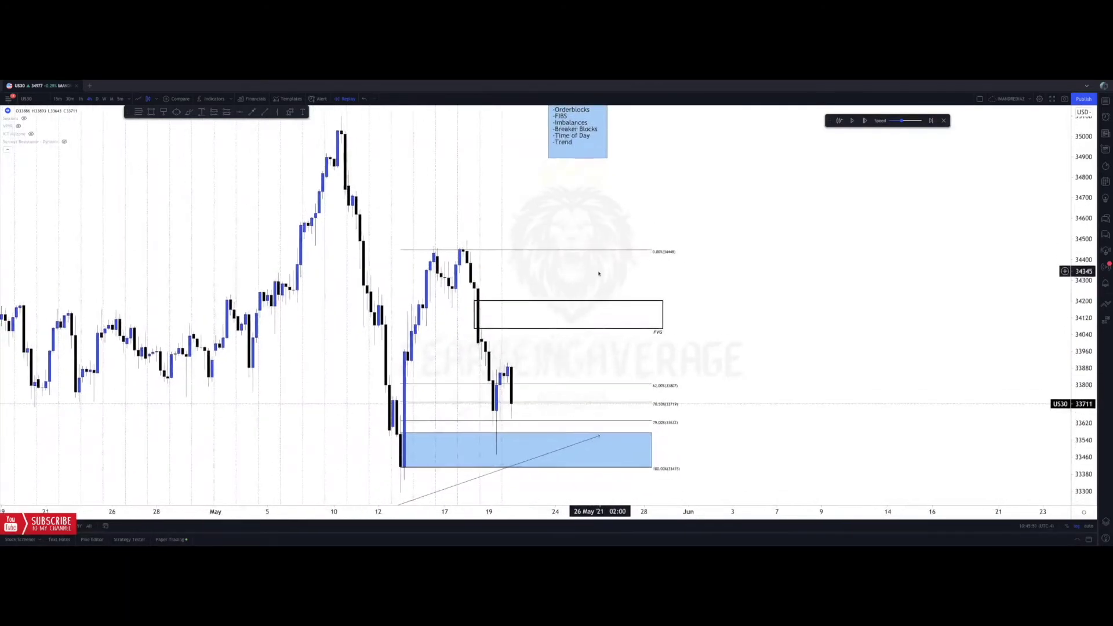
pyautogui.click(865, 121)
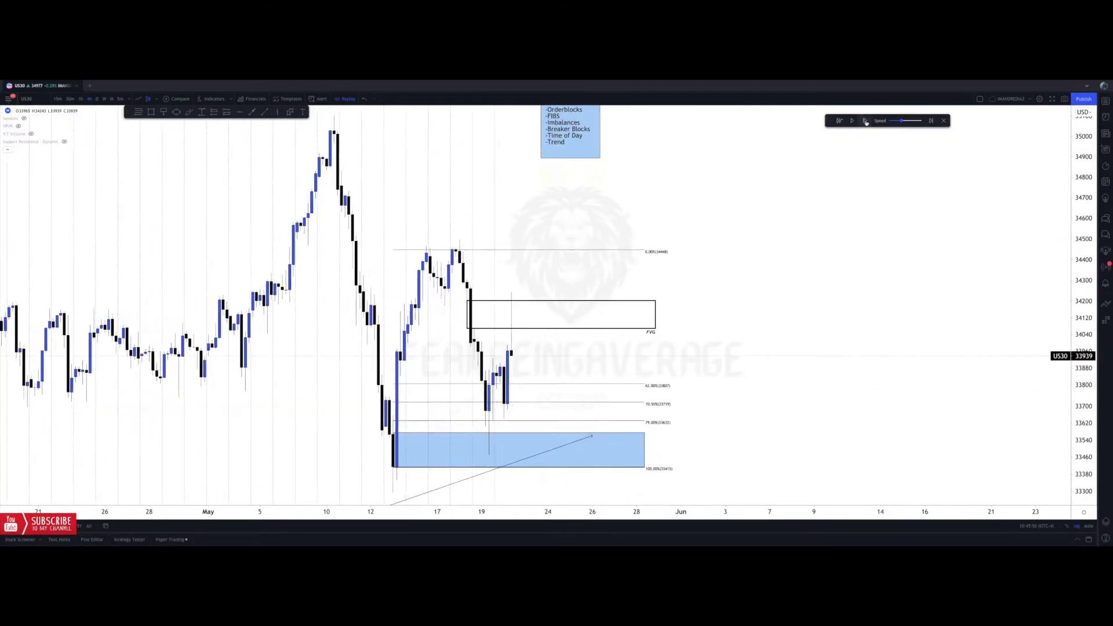
pyautogui.click(866, 121)
pyautogui.moveTo(771, 255); pyautogui.dragTo(809, 271)
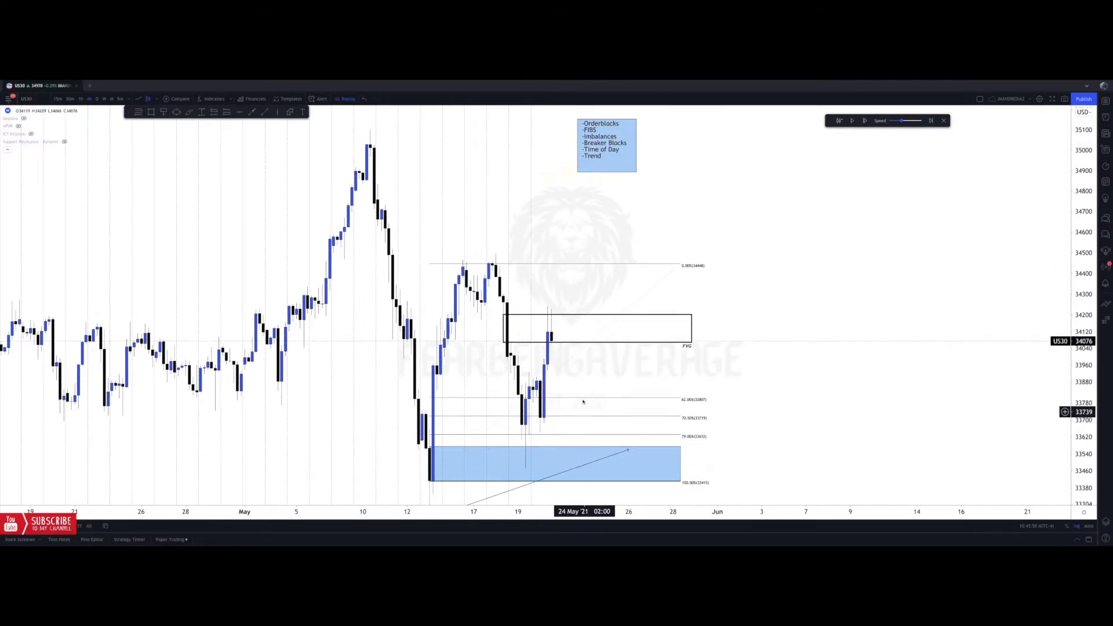
# Try to draw a pointer line from 33965 on 27 May to the 19 May wick in the large blue rectangle.
pyautogui.moveTo(582, 400); pyautogui.dragTo(587, 381)
pyautogui.click(252, 112)
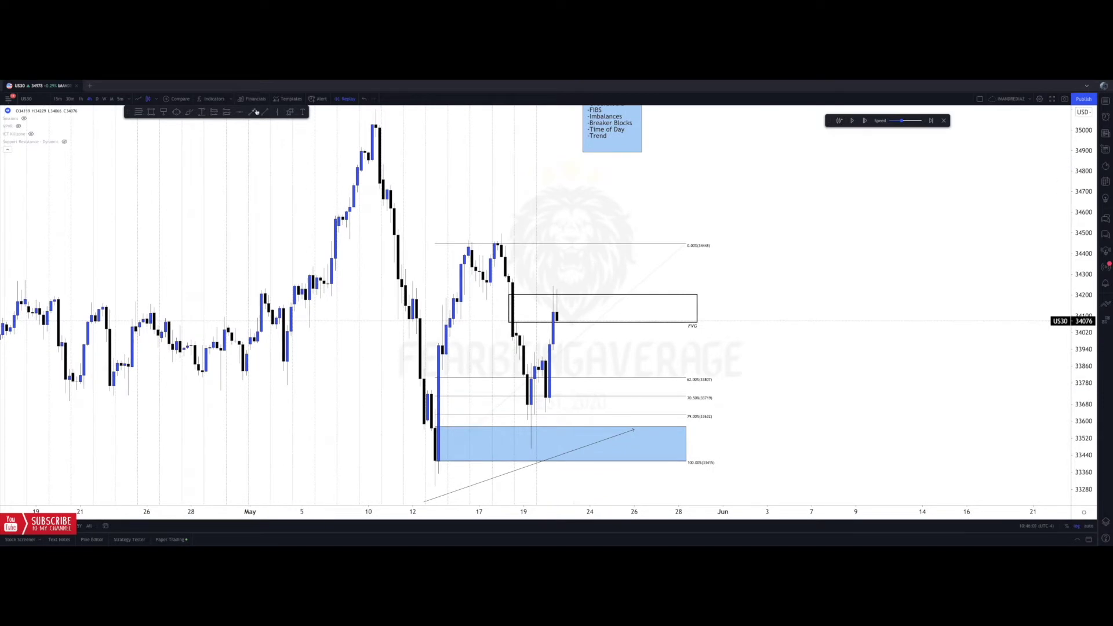
pyautogui.click(671, 344)
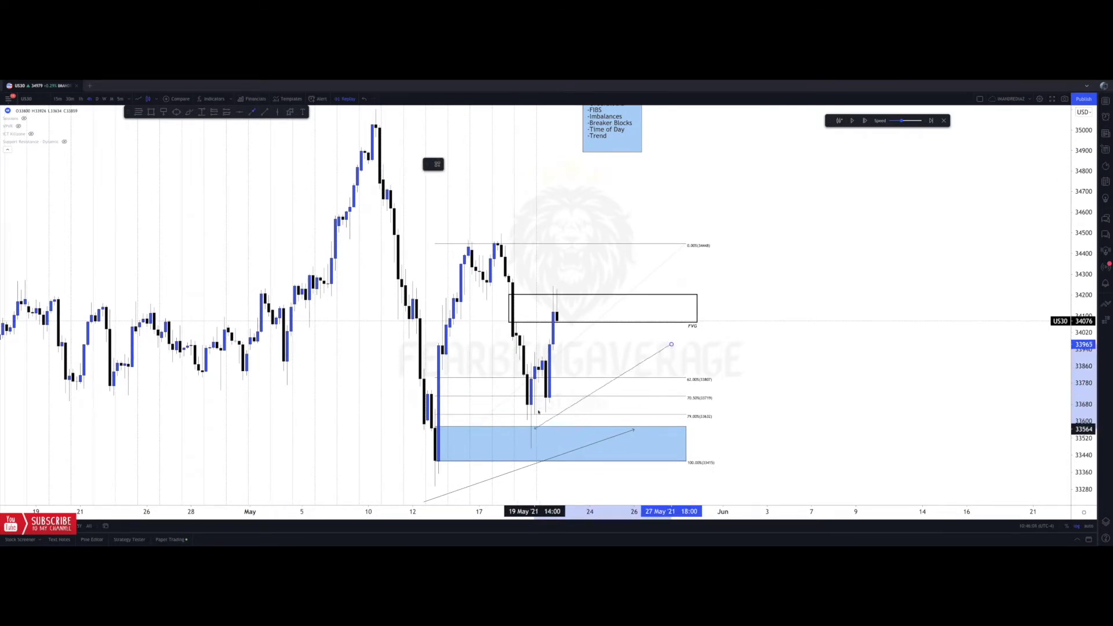
pyautogui.press('Escape')
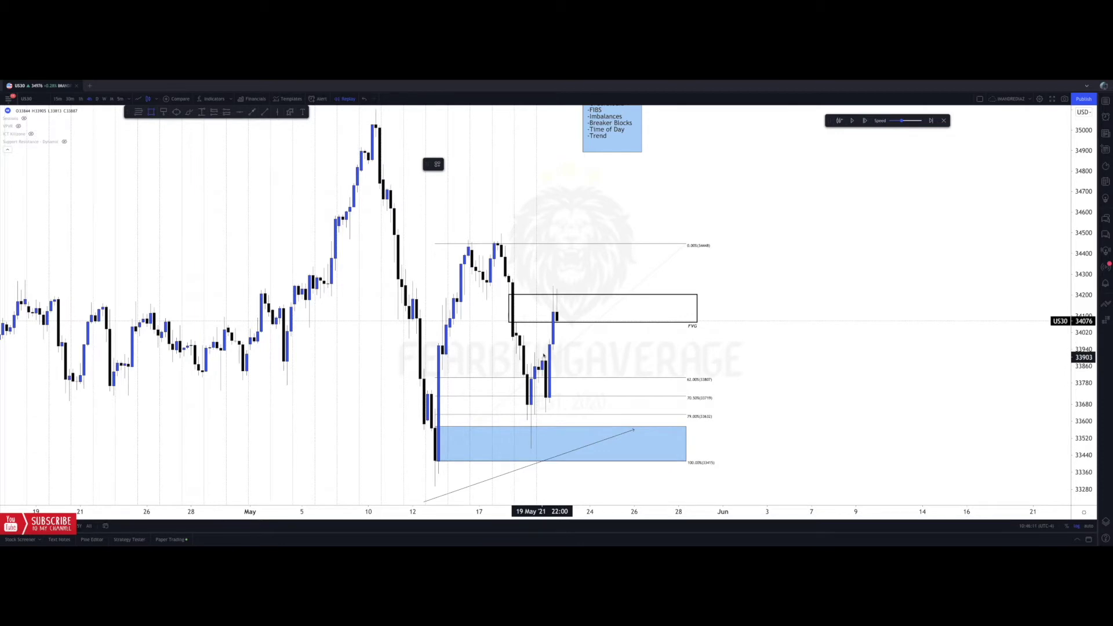
# Draw a rectangle over the 19 to 21 May candles from 33826 to 33679 and give it the thinnest border.
pyautogui.click(528, 375)
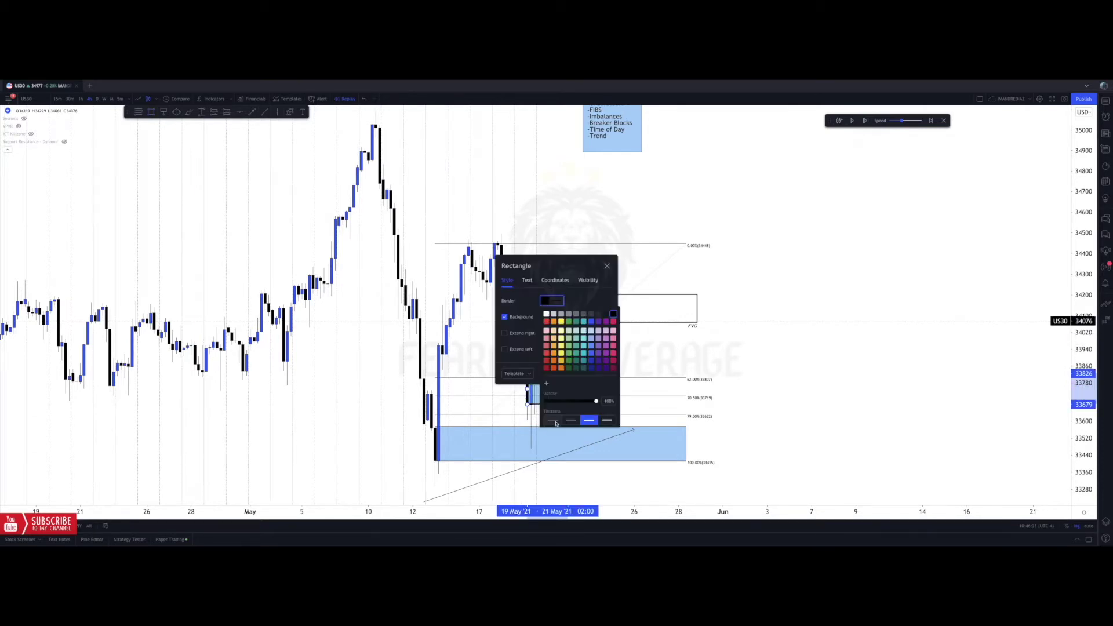
pyautogui.click(552, 421)
pyautogui.click(629, 373)
pyautogui.moveTo(640, 368); pyautogui.dragTo(641, 389)
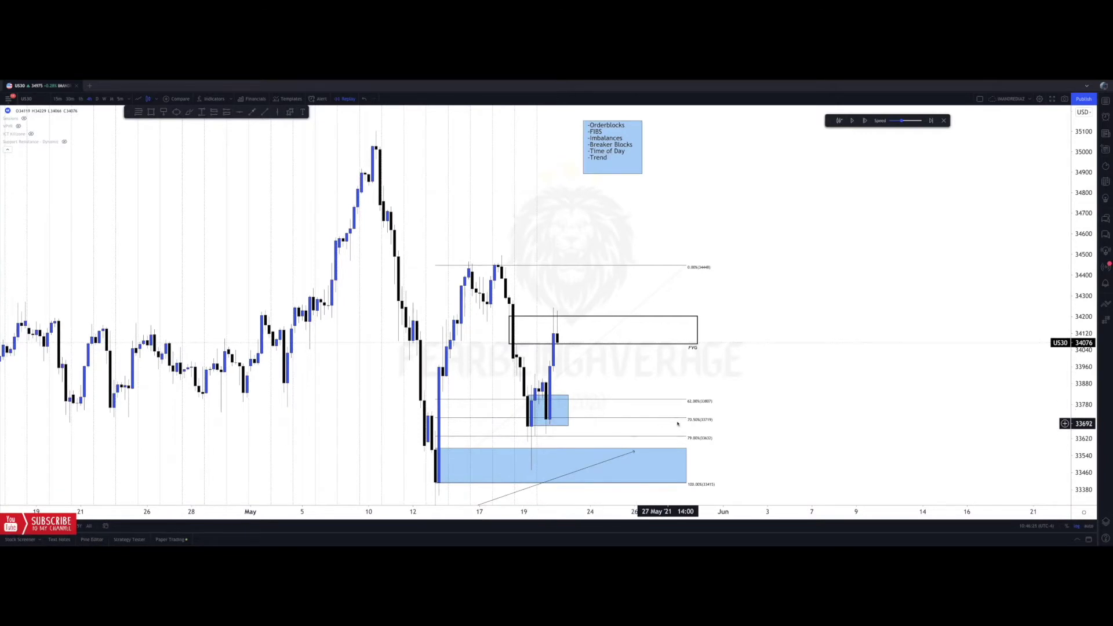
# Delete both blue rectangles, the Fib retracement, the FVG rectangle and the pointer line from the May price action.
pyautogui.click(560, 399)
pyautogui.press('Delete')
pyautogui.click(454, 454)
pyautogui.press('Delete')
pyautogui.click(531, 438)
pyautogui.press('Delete')
pyautogui.click(574, 344)
pyautogui.press('Delete')
pyautogui.click(634, 453)
pyautogui.press('Delete')
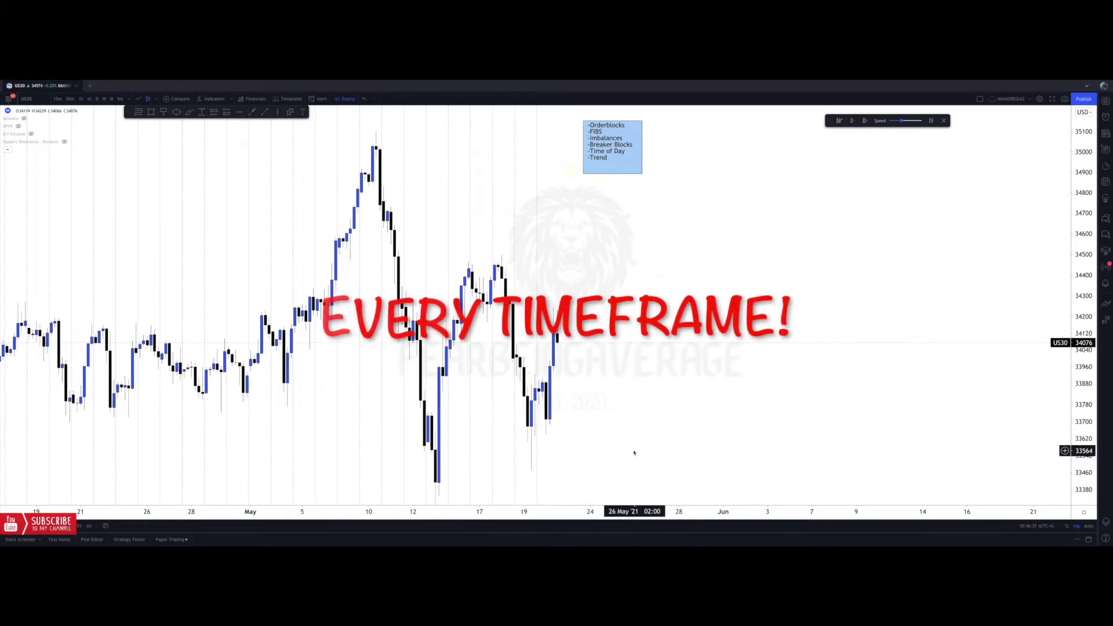
# Mark the 13 May imbalance from 33660 to 33842 with an FVG-template rectangle extended to 26 May, and delete it.
pyautogui.moveTo(464, 377); pyautogui.dragTo(544, 405)
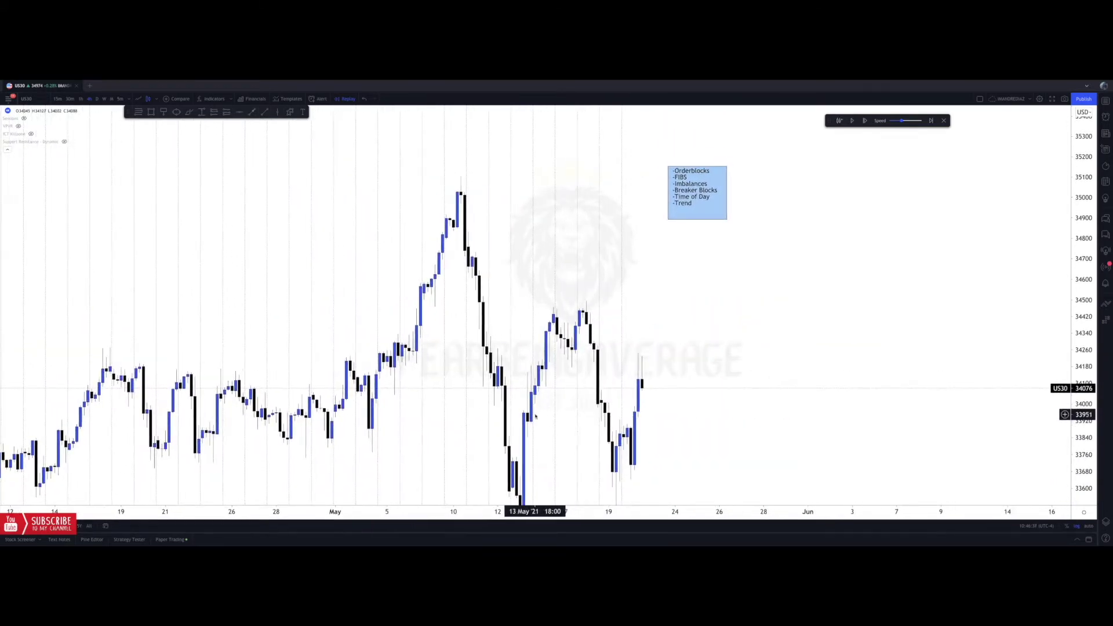
pyautogui.moveTo(547, 273)
pyautogui.mouseDown()
pyautogui.moveTo(533, 307)
pyautogui.moveTo(534, 280)
pyautogui.mouseUp()
pyautogui.moveTo(510, 334); pyautogui.dragTo(500, 286)
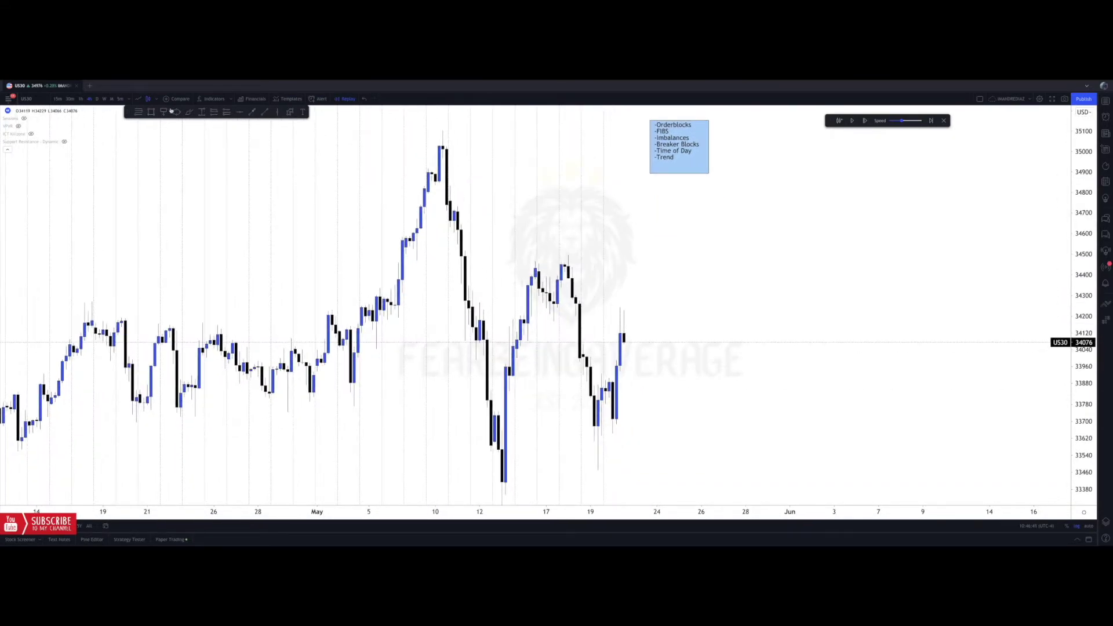
pyautogui.click(438, 165)
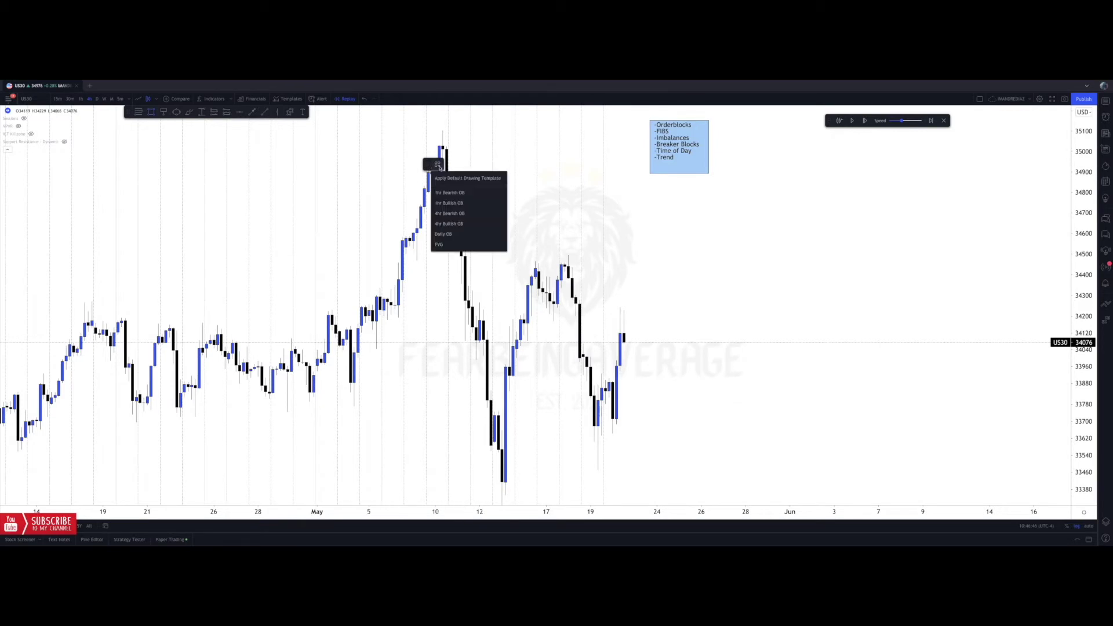
pyautogui.click(448, 244)
pyautogui.moveTo(502, 432); pyautogui.dragTo(528, 392)
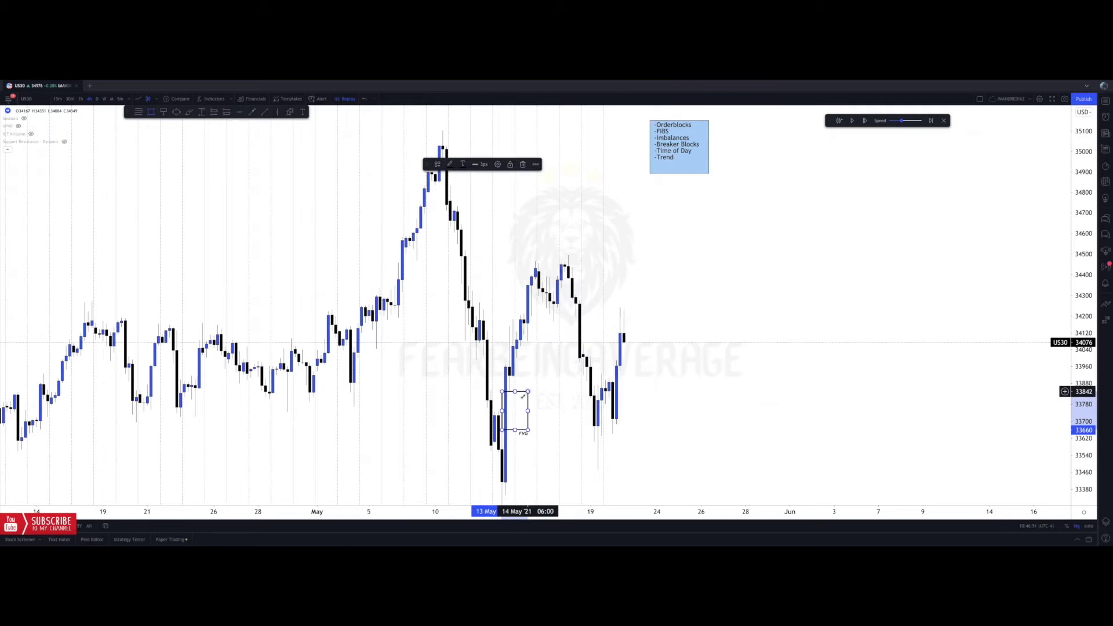
pyautogui.moveTo(528, 430)
pyautogui.mouseDown()
pyautogui.moveTo(668, 431)
pyautogui.moveTo(657, 412)
pyautogui.moveTo(713, 385)
pyautogui.moveTo(706, 368)
pyautogui.mouseUp()
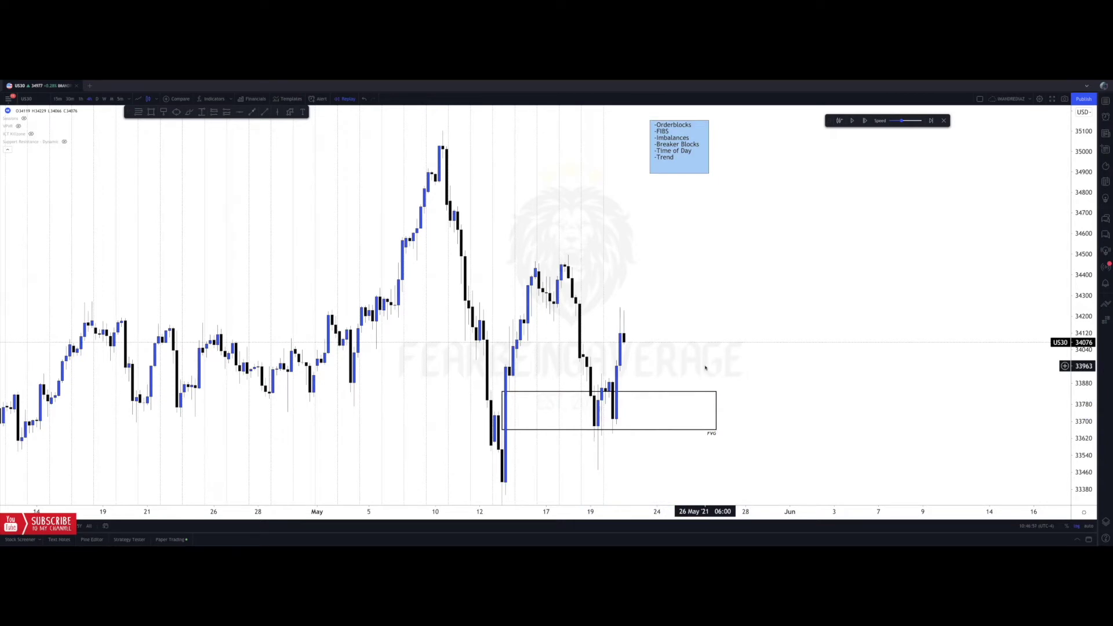
pyautogui.click(715, 393)
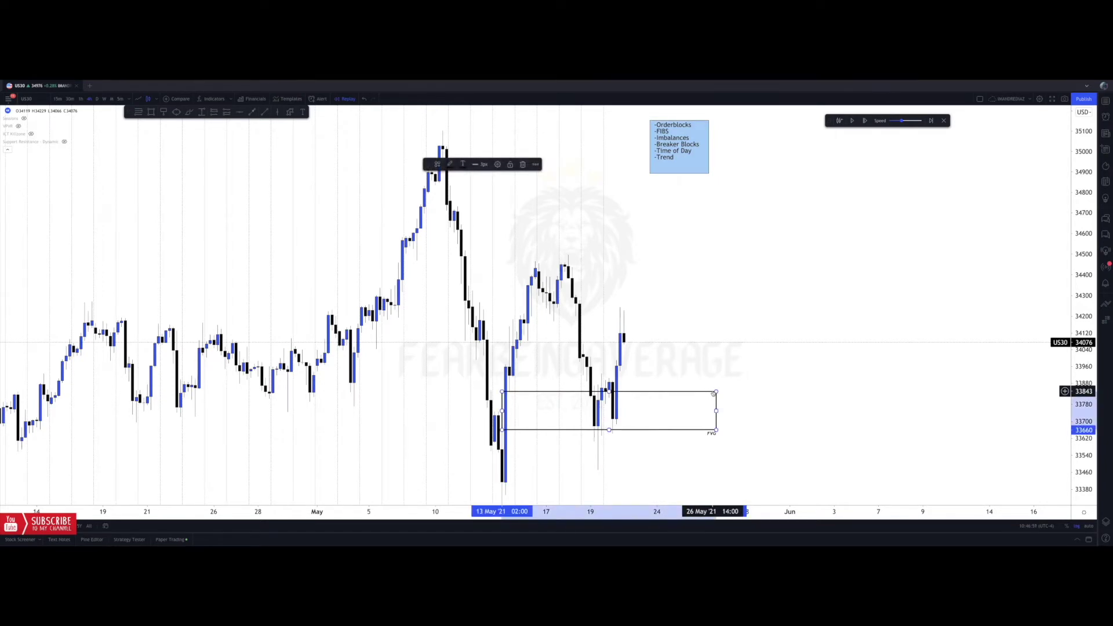
pyautogui.press('Delete')
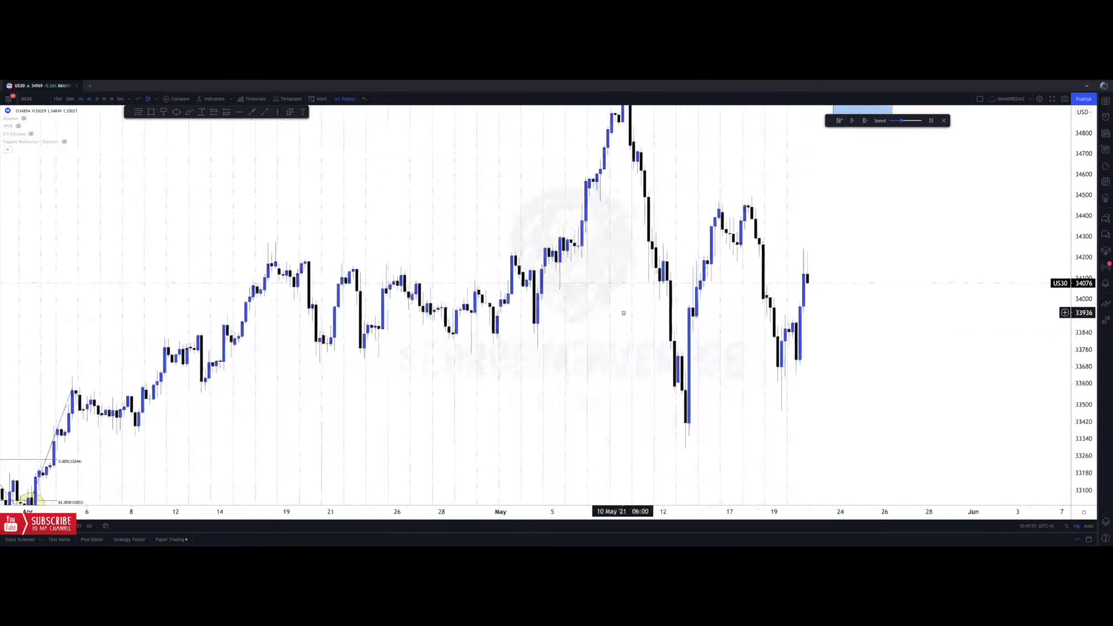
# Mark the 22 April gap and the 19 April gap from 34152 to 34000 with temporary rectangles, deleting each one.
pyautogui.scroll(-1, 349, 343)
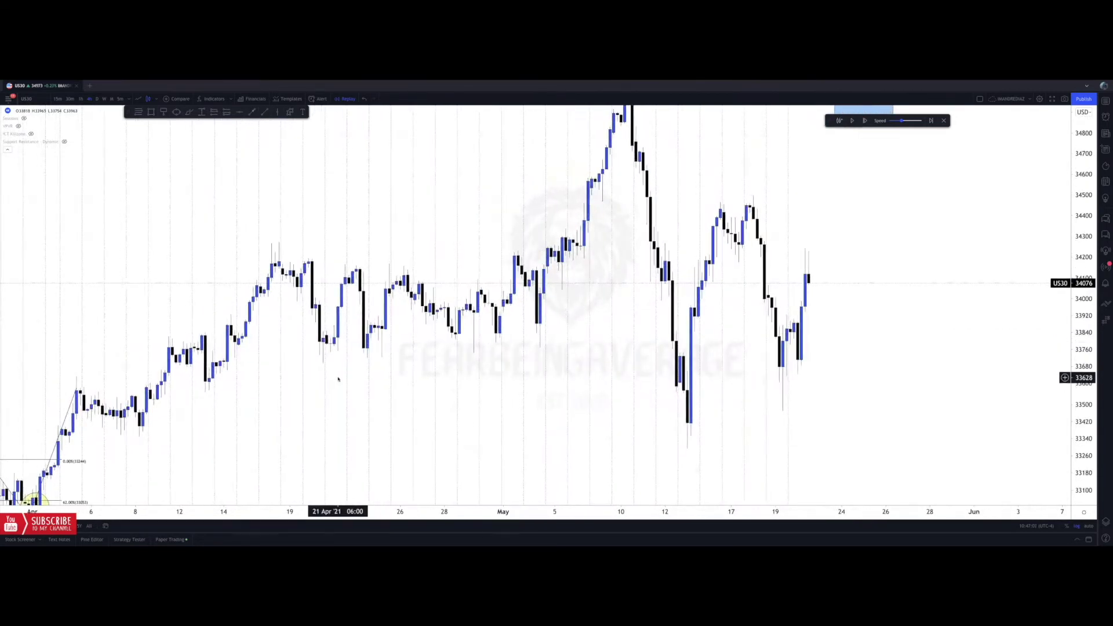
pyautogui.moveTo(352, 368); pyautogui.dragTo(351, 380)
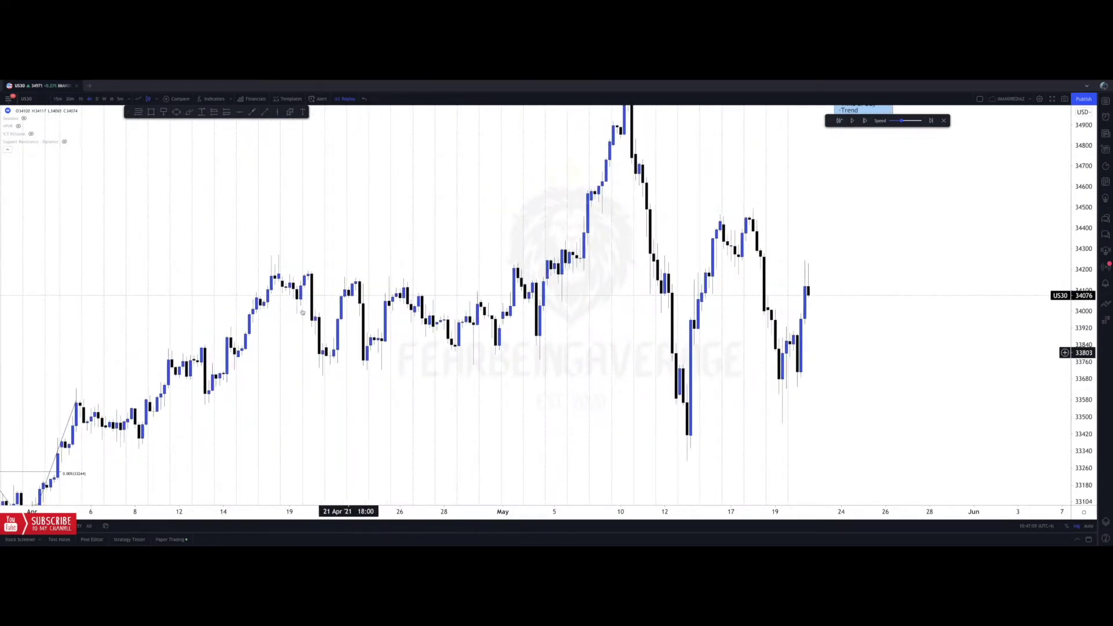
pyautogui.click(151, 111)
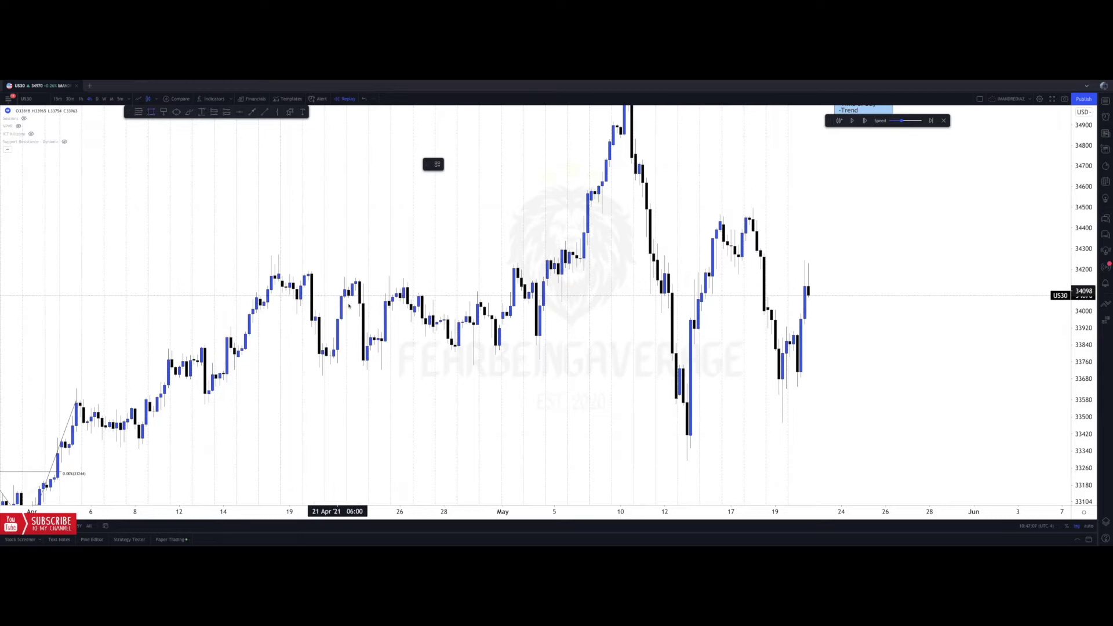
pyautogui.moveTo(359, 314); pyautogui.dragTo(408, 334)
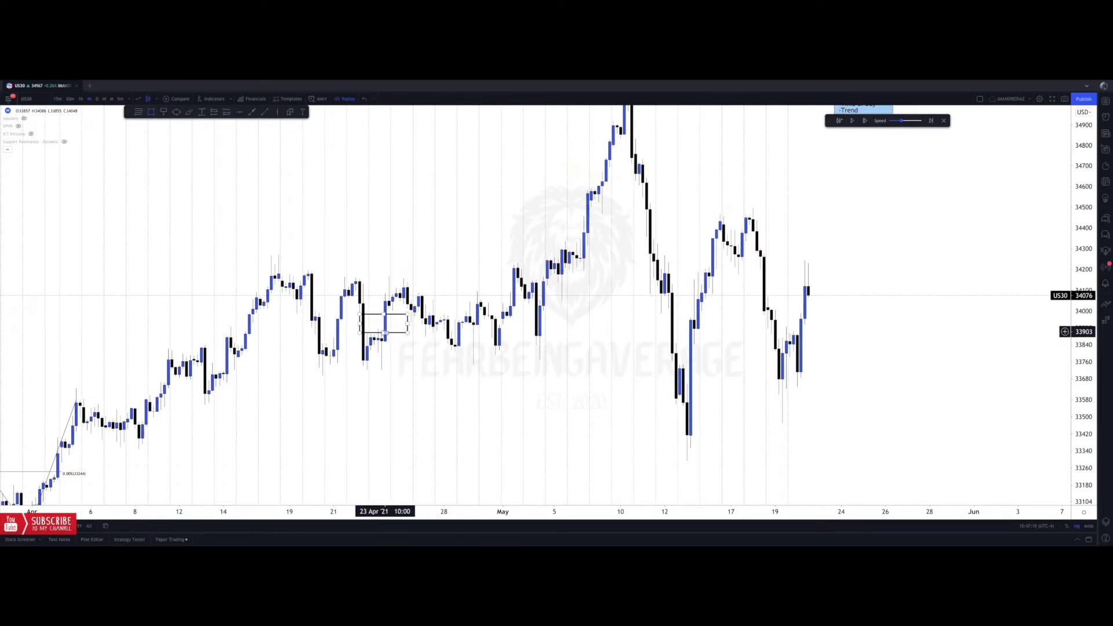
pyautogui.click(406, 315)
pyautogui.press('Delete')
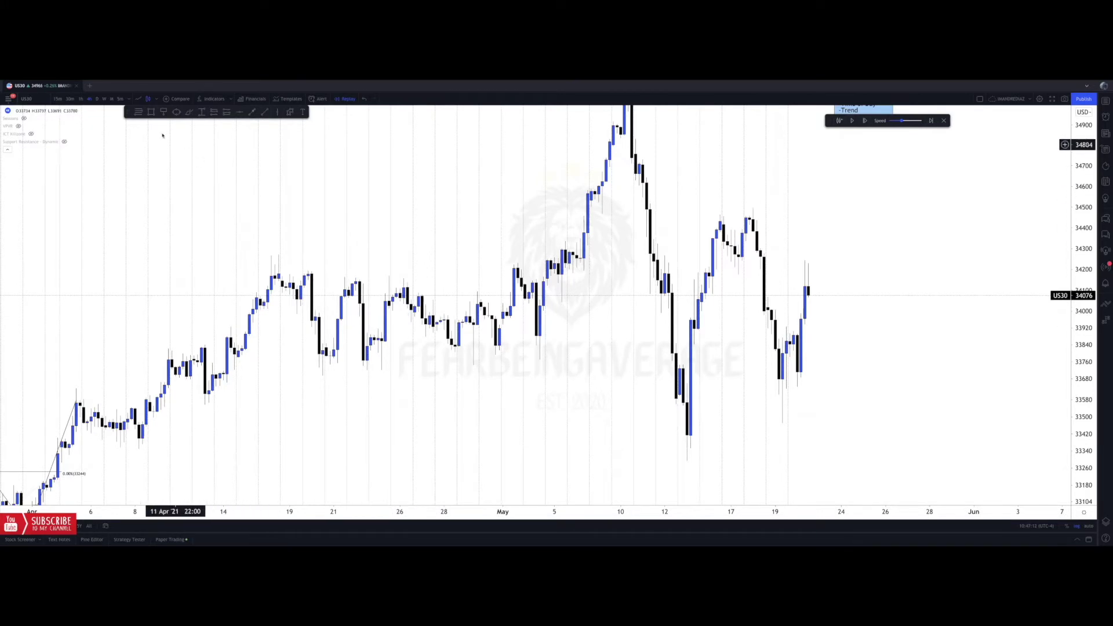
pyautogui.moveTo(309, 280)
pyautogui.mouseDown()
pyautogui.moveTo(339, 310)
pyautogui.moveTo(374, 310)
pyautogui.mouseUp()
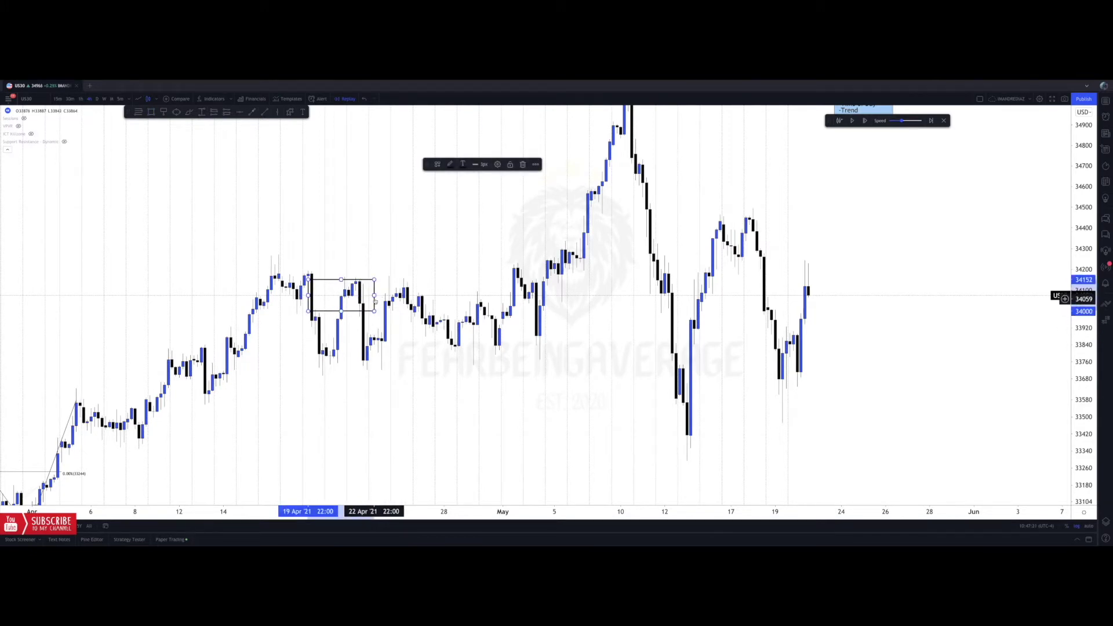
pyautogui.press('Delete')
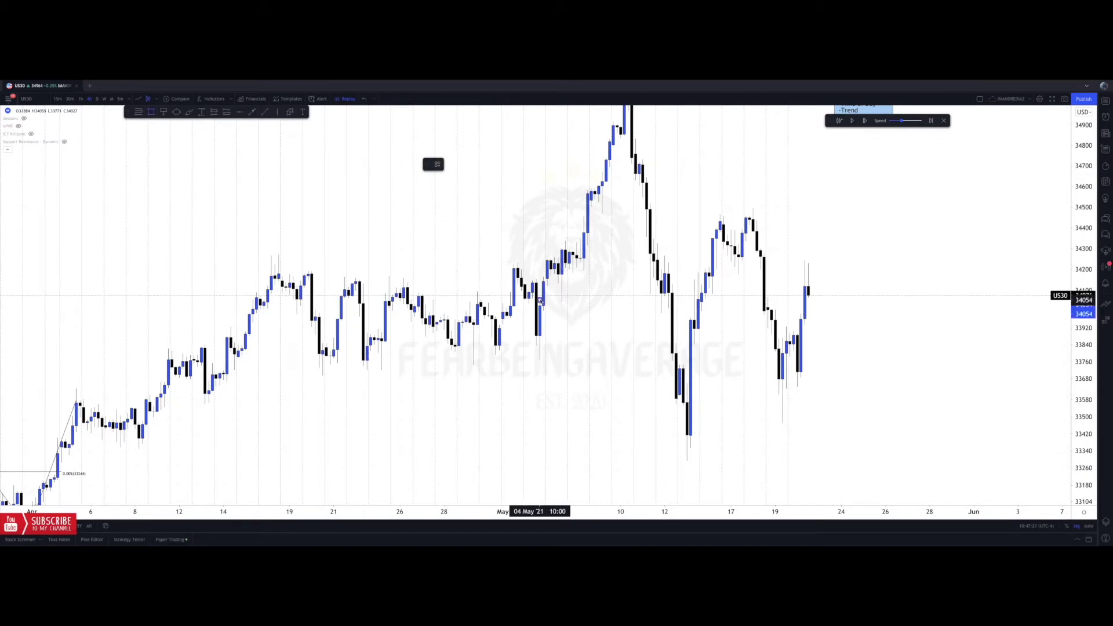
# Mark the 4 May gap from 34054 to about 34121 with a rectangle reaching 6 May, and delete it.
pyautogui.moveTo(540, 300); pyautogui.dragTo(585, 284)
pyautogui.click(584, 285)
pyautogui.click(621, 294)
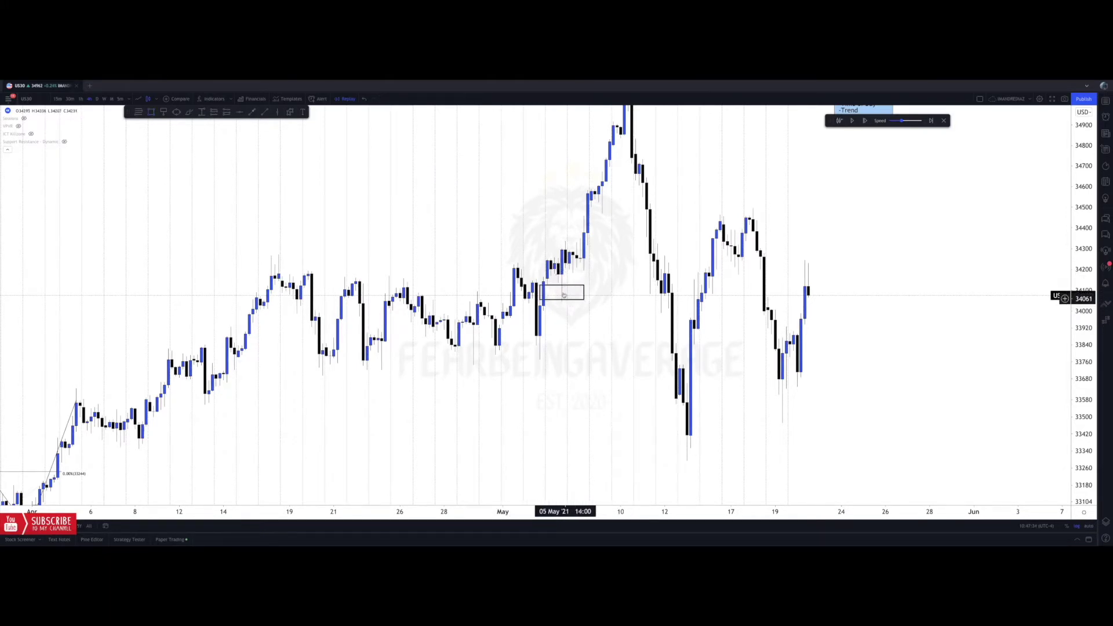
pyautogui.click(584, 286)
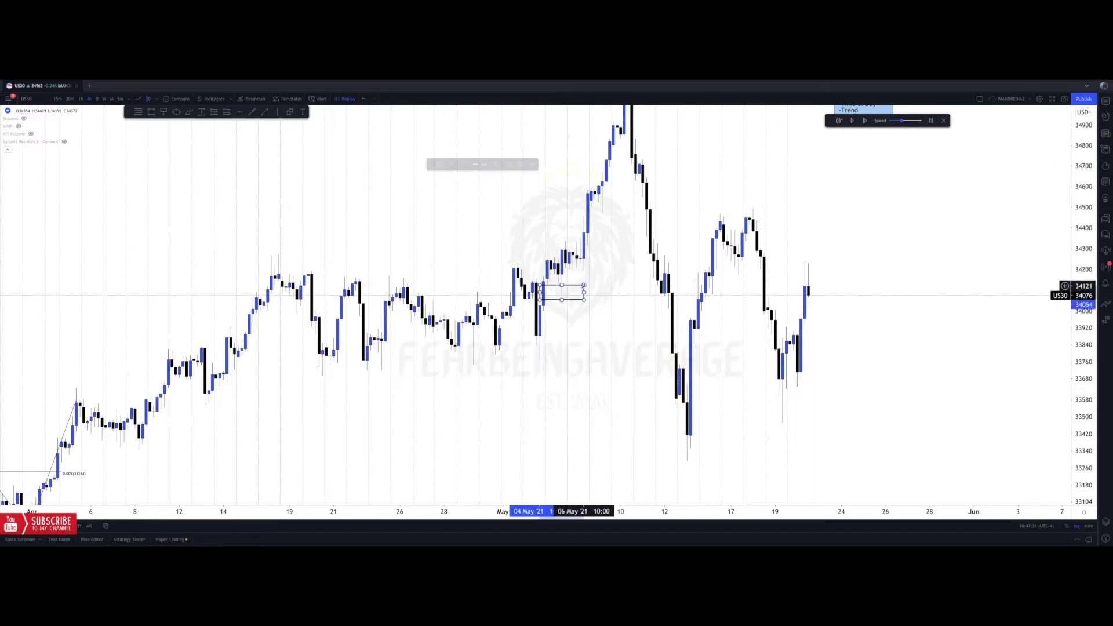
pyautogui.press('Delete')
# Delete the old Fib retracement, zigzag path, yellow circle and blue rectangle around 29 March to 2 April.
pyautogui.moveTo(703, 171); pyautogui.dragTo(604, 231)
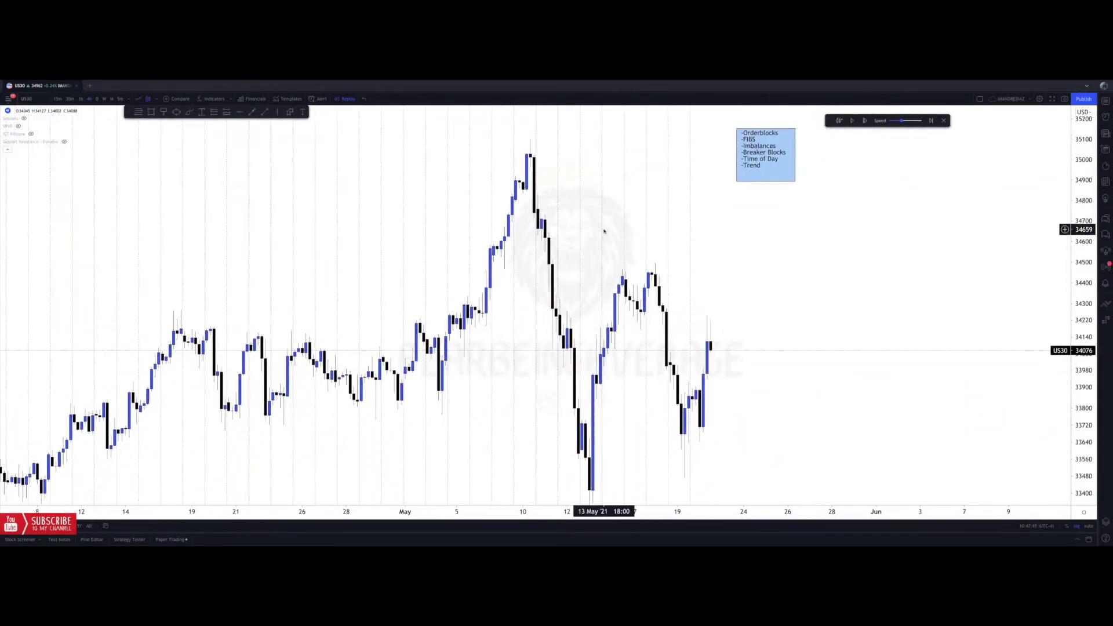
pyautogui.moveTo(405, 265); pyautogui.dragTo(601, 224)
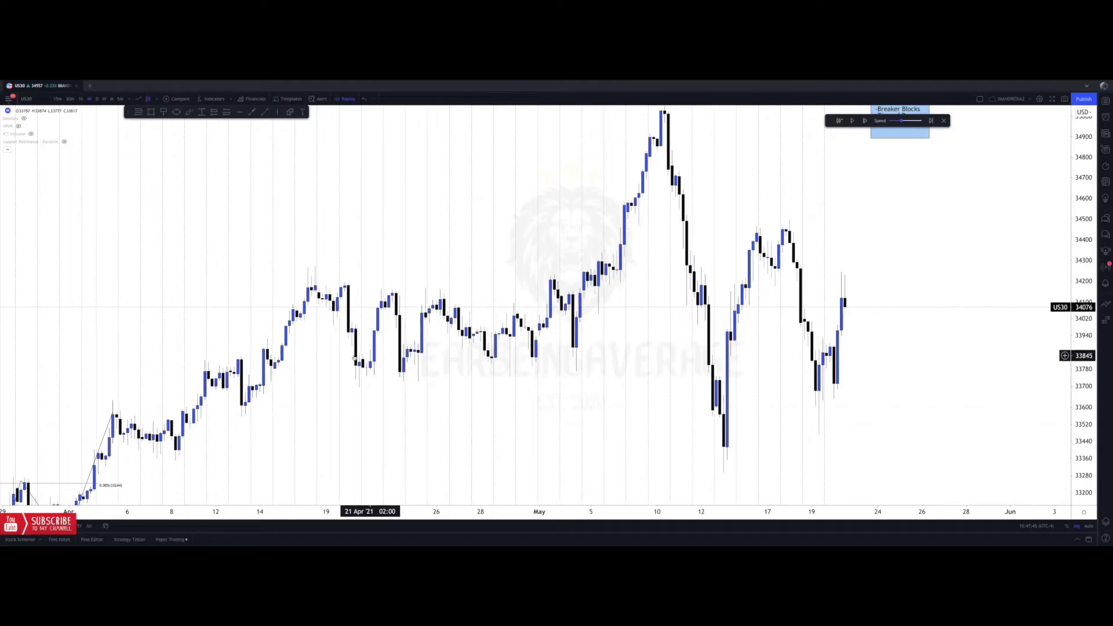
pyautogui.moveTo(280, 342); pyautogui.dragTo(515, 242)
pyautogui.moveTo(406, 303); pyautogui.dragTo(417, 268)
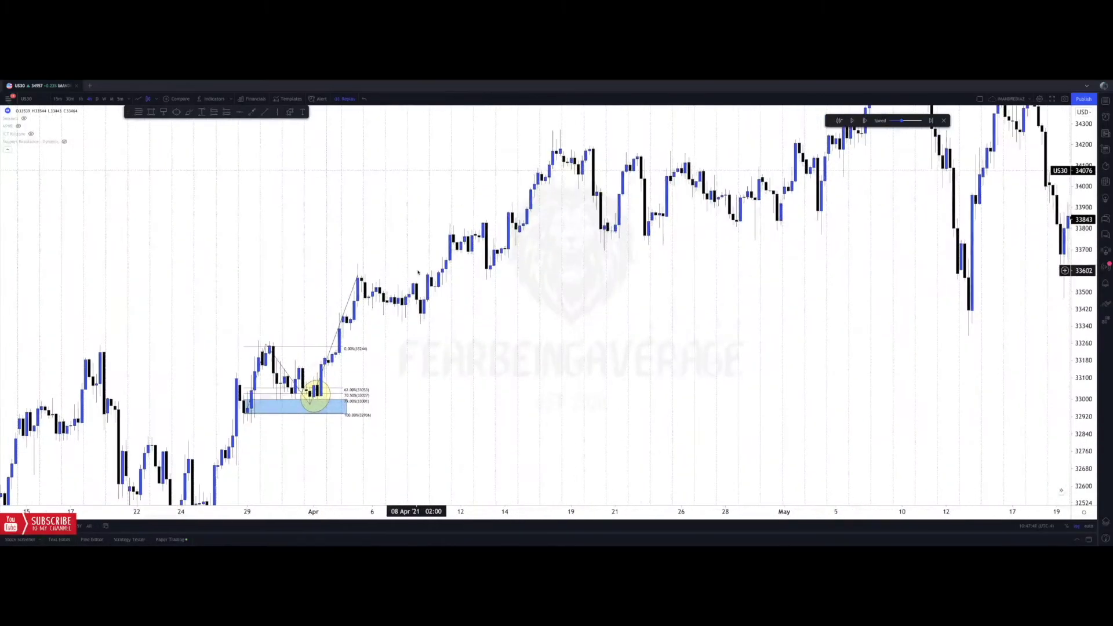
pyautogui.click(323, 388)
pyautogui.press('Delete')
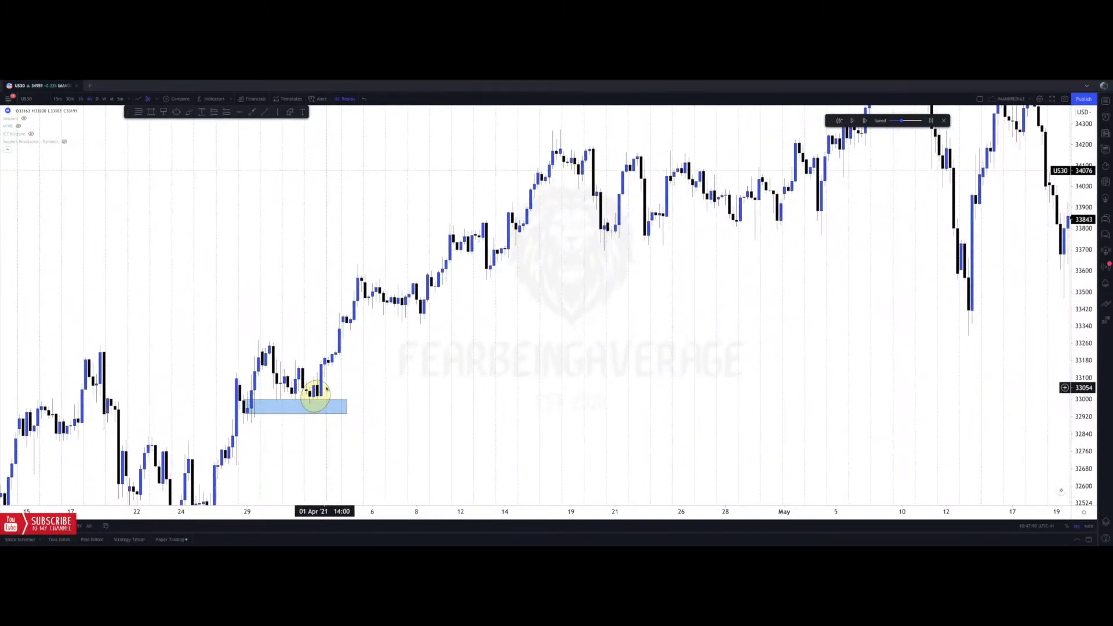
pyautogui.click(325, 385)
pyautogui.press('Delete')
pyautogui.click(340, 399)
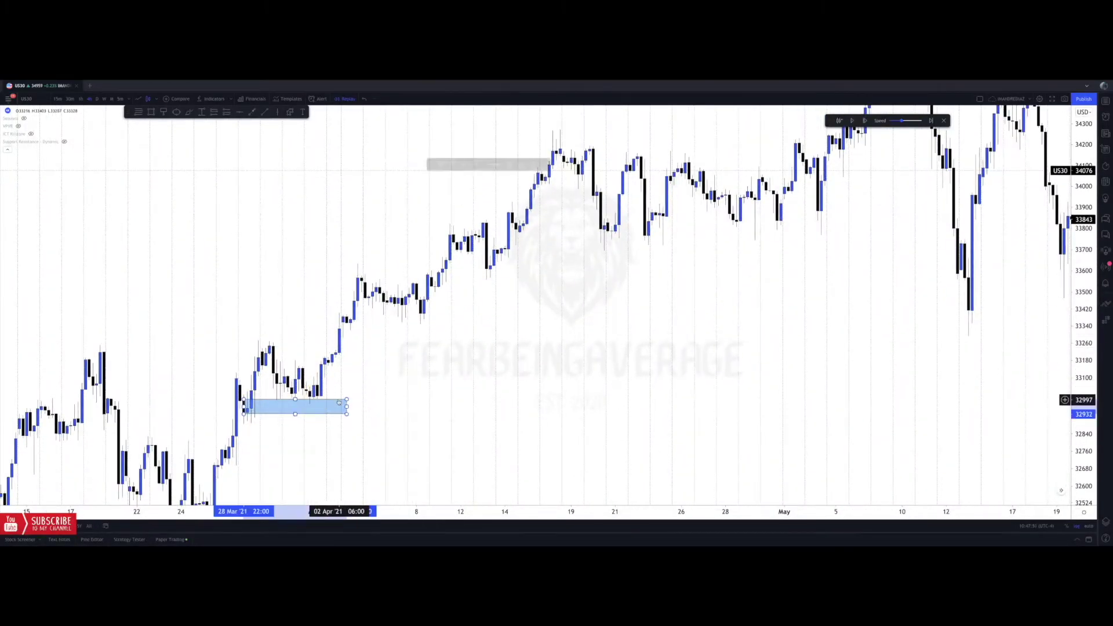
pyautogui.press('Delete')
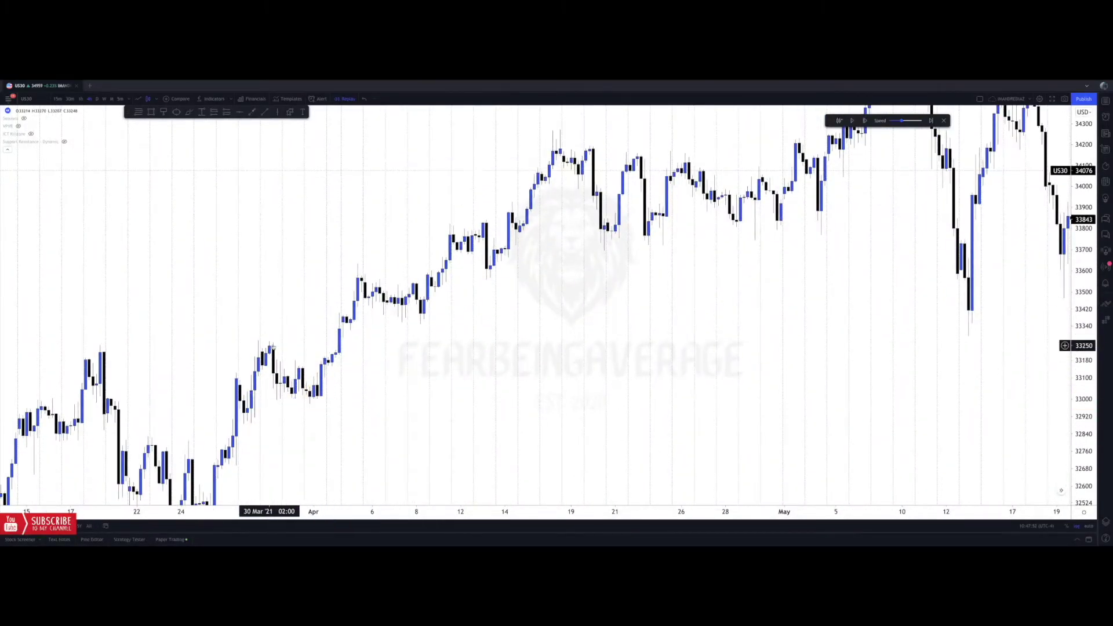
pyautogui.moveTo(272, 347); pyautogui.dragTo(385, 361)
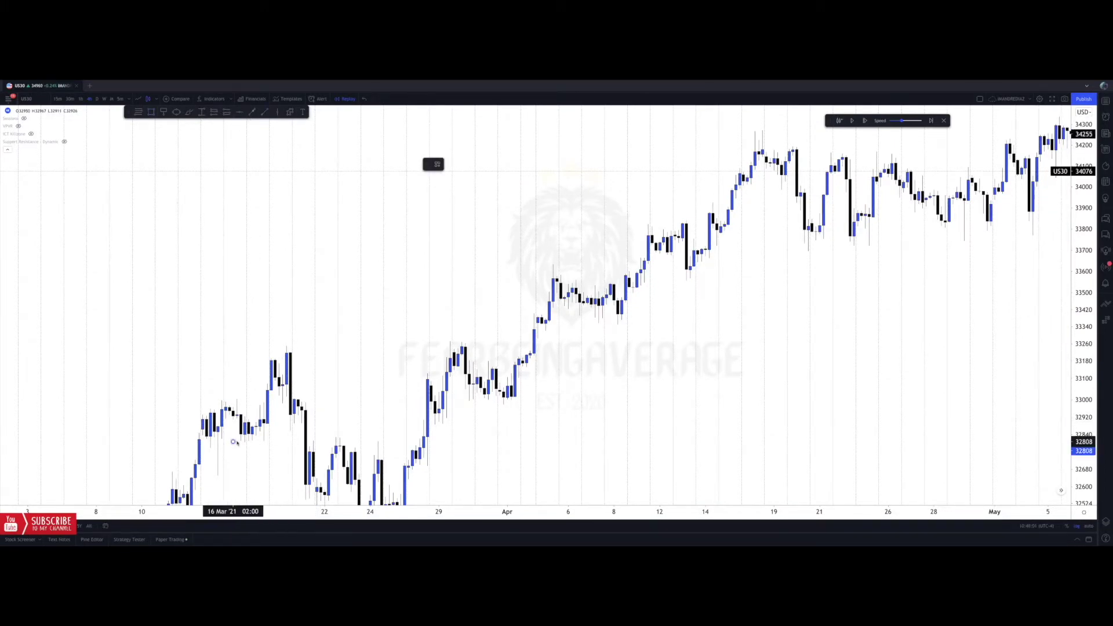
pyautogui.click(313, 442)
pyautogui.press('Delete')
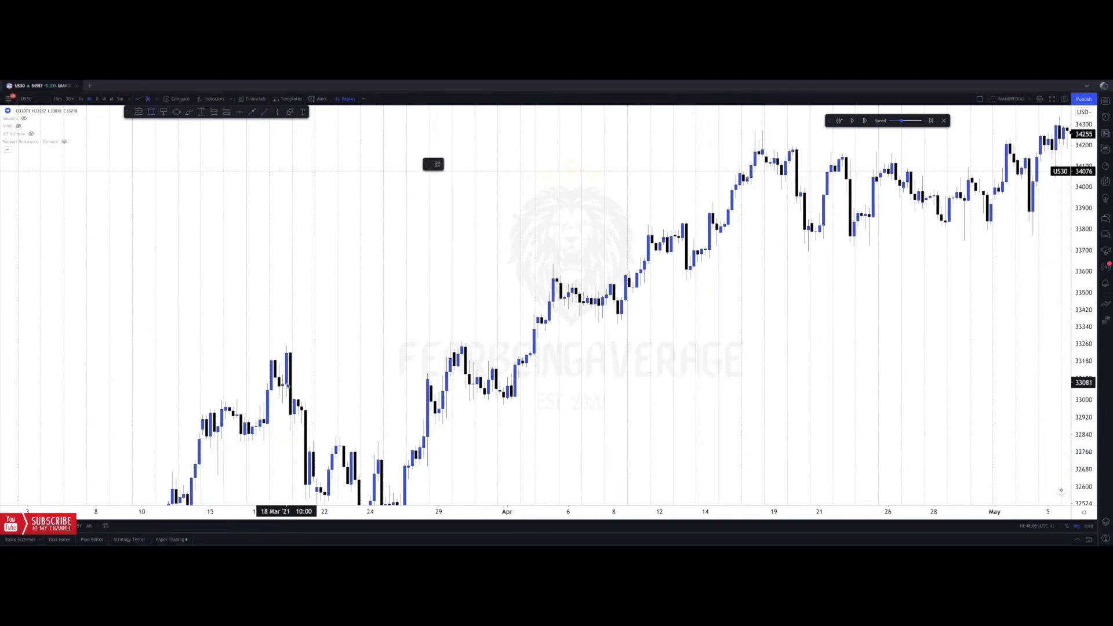
# Draw a rectangle over the 18 March bearish candle from 33217 to 33069 and stretch it to 29 March.
pyautogui.click(287, 353)
pyautogui.click(382, 384)
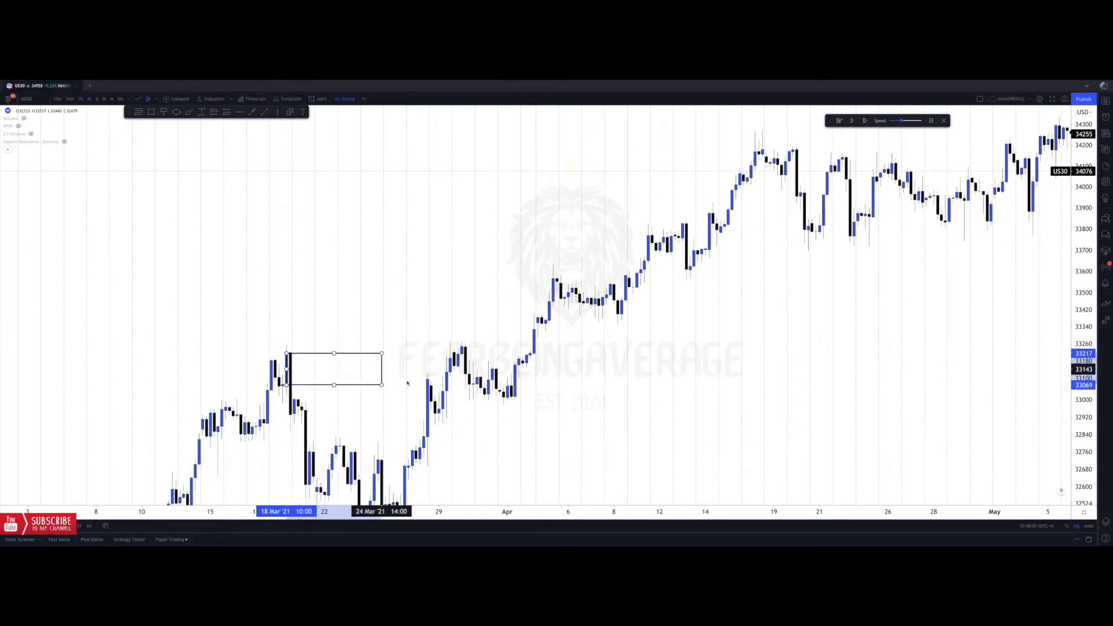
pyautogui.moveTo(382, 369); pyautogui.dragTo(439, 369)
# Turn on the rectangle's background fill with the thinnest border and extend it to 2 April.
pyautogui.doubleClick(438, 384)
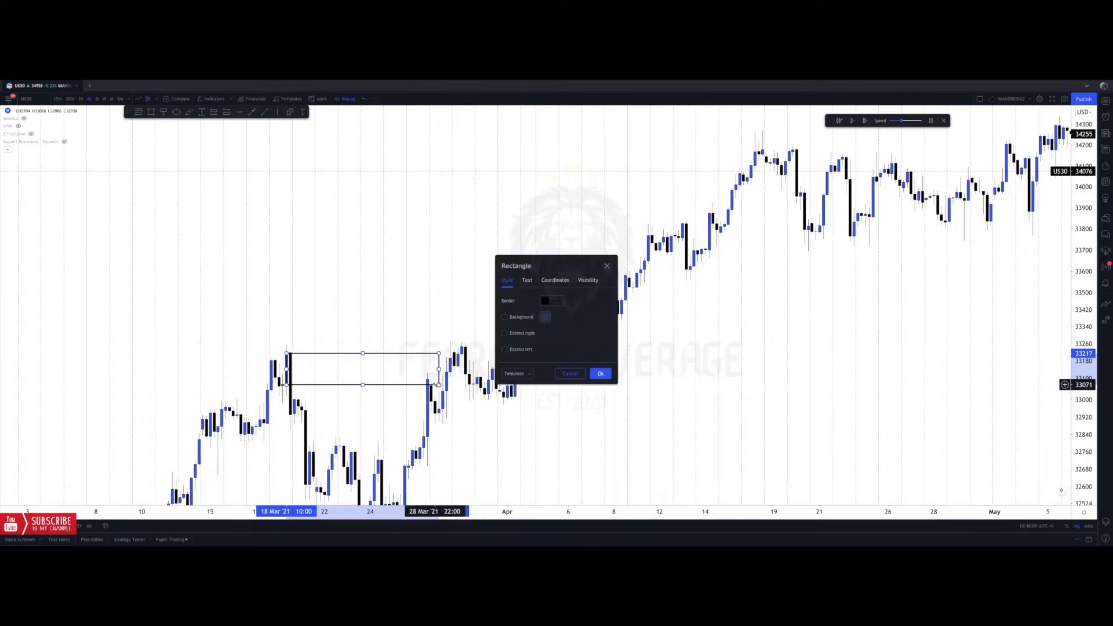
pyautogui.click(504, 317)
pyautogui.click(555, 304)
pyautogui.click(552, 418)
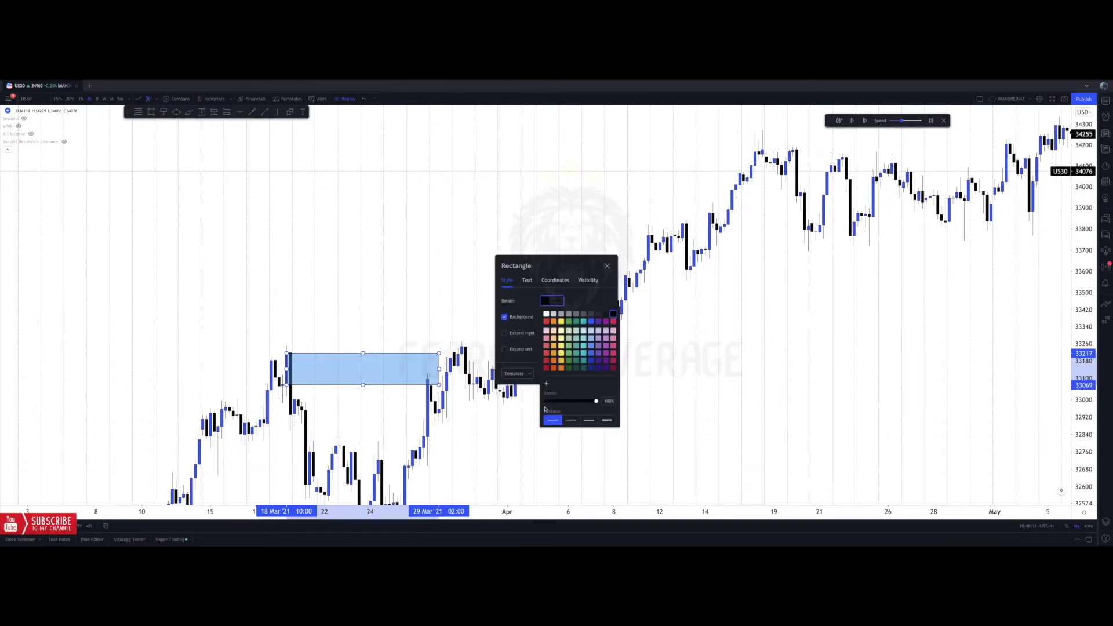
pyautogui.click(408, 297)
pyautogui.moveTo(439, 370); pyautogui.dragTo(534, 369)
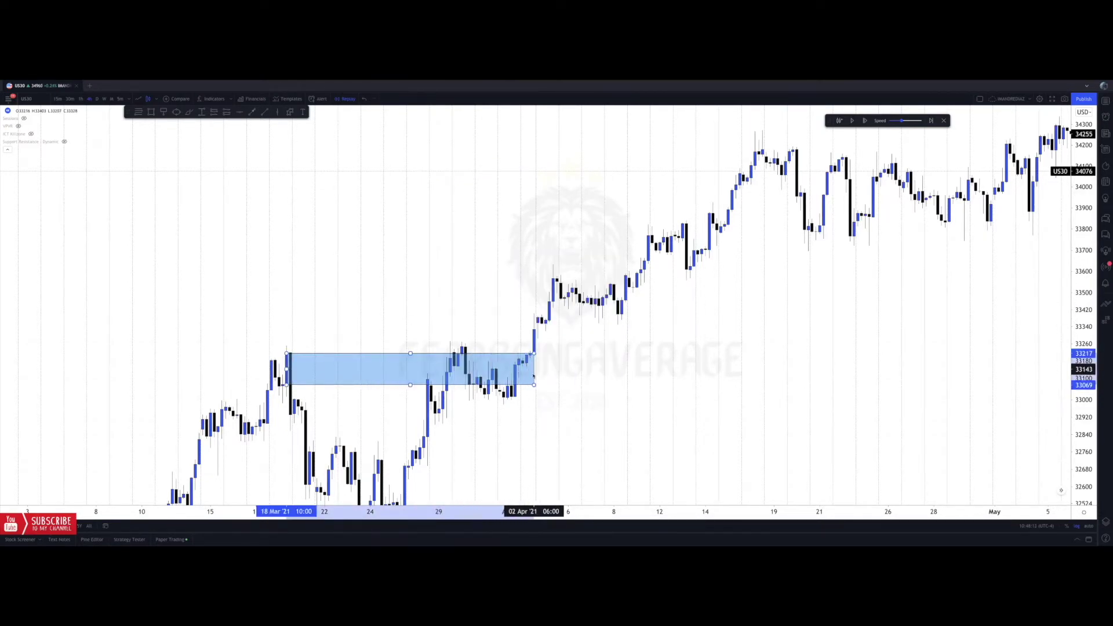
# Exit the bar replay, and try to draw a line from 34734 on 6 July toward the 12 July candles.
pyautogui.moveTo(478, 334); pyautogui.dragTo(497, 317)
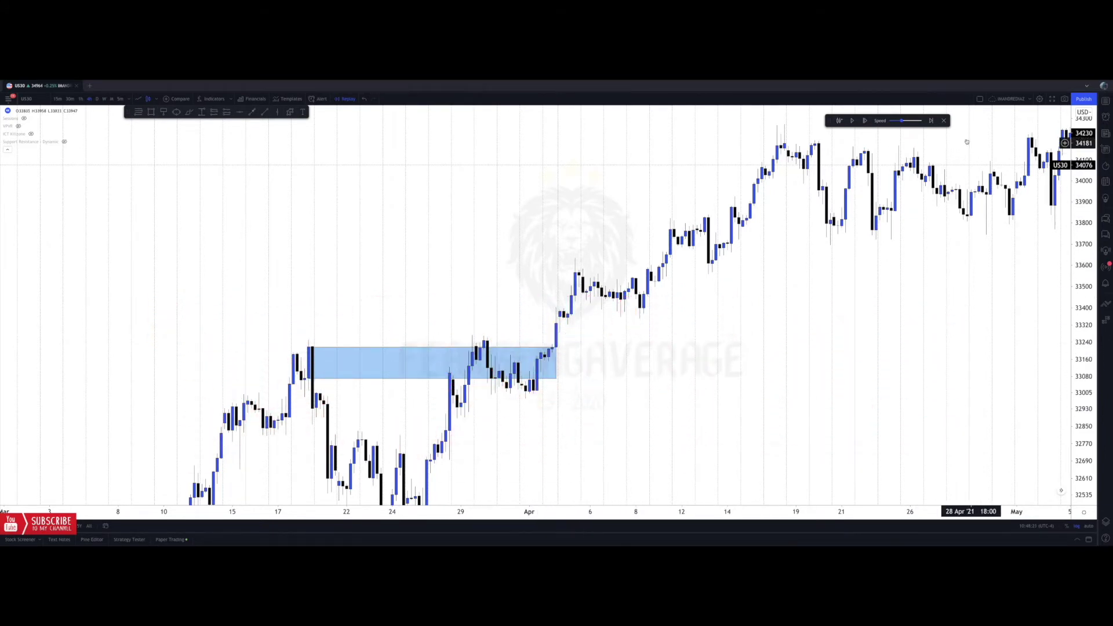
pyautogui.click(943, 121)
pyautogui.click(609, 338)
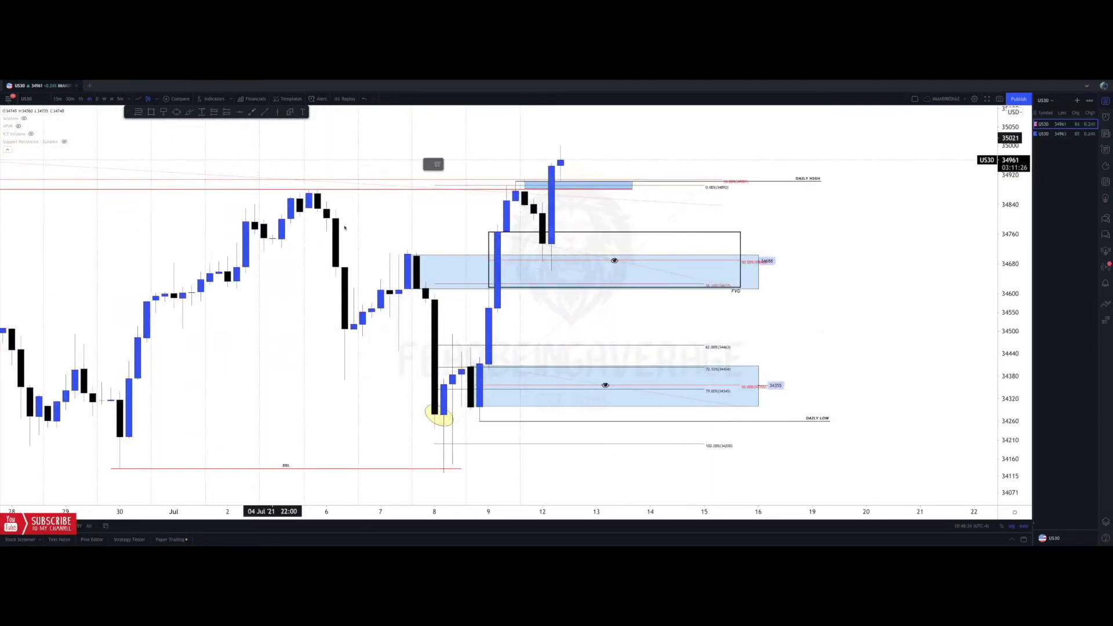
pyautogui.click(362, 244)
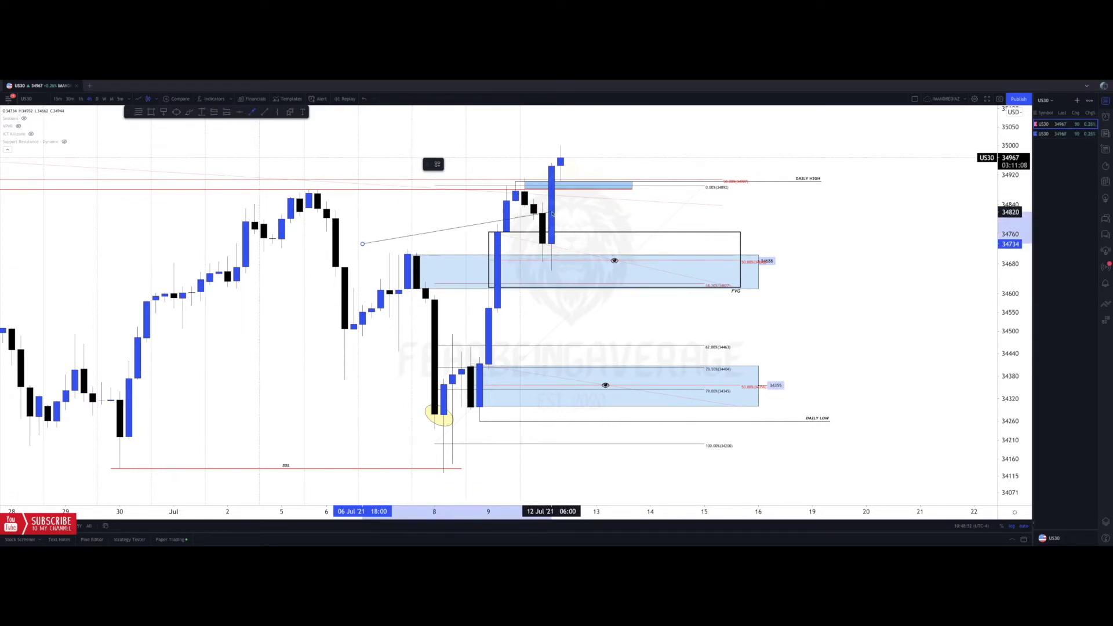
pyautogui.press('Escape')
# Switch to the second US30 symbol in the watchlist and bring the May and June price action into view.
pyautogui.click(1046, 134)
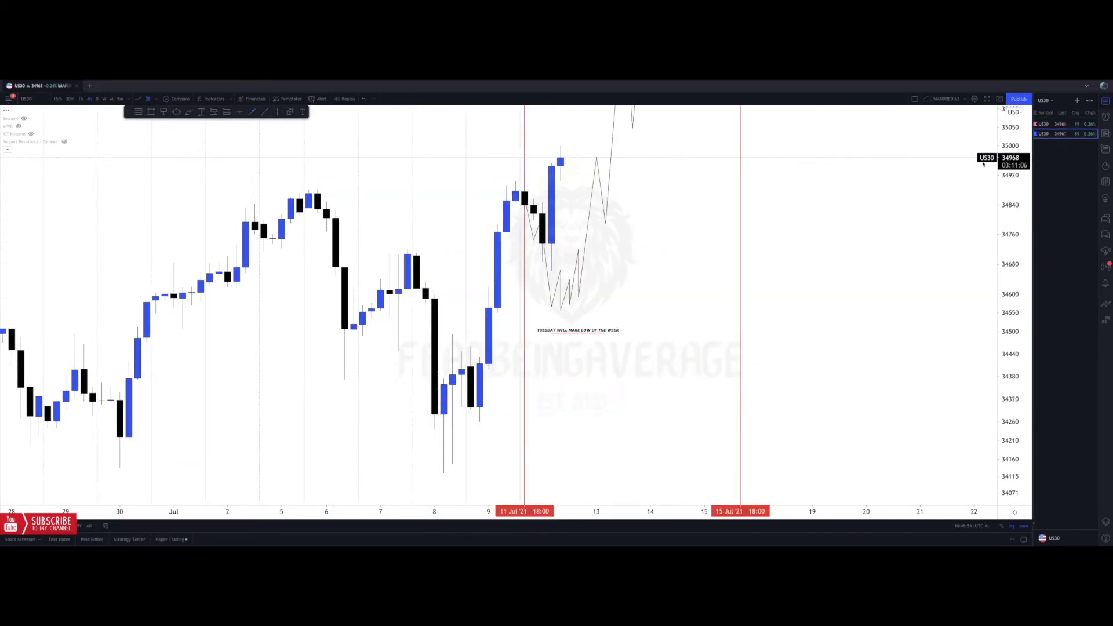
pyautogui.scroll(-2, 685, 277)
pyautogui.scroll(-6, 427, 303)
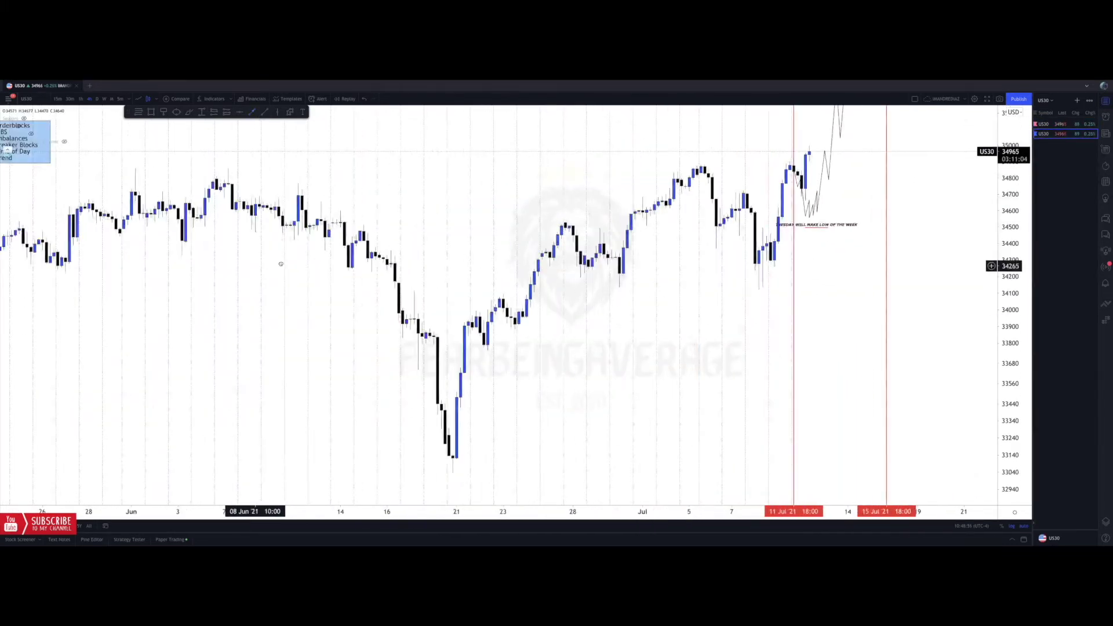
pyautogui.moveTo(259, 266); pyautogui.dragTo(670, 271)
pyautogui.hscroll(-5, 568, 271)
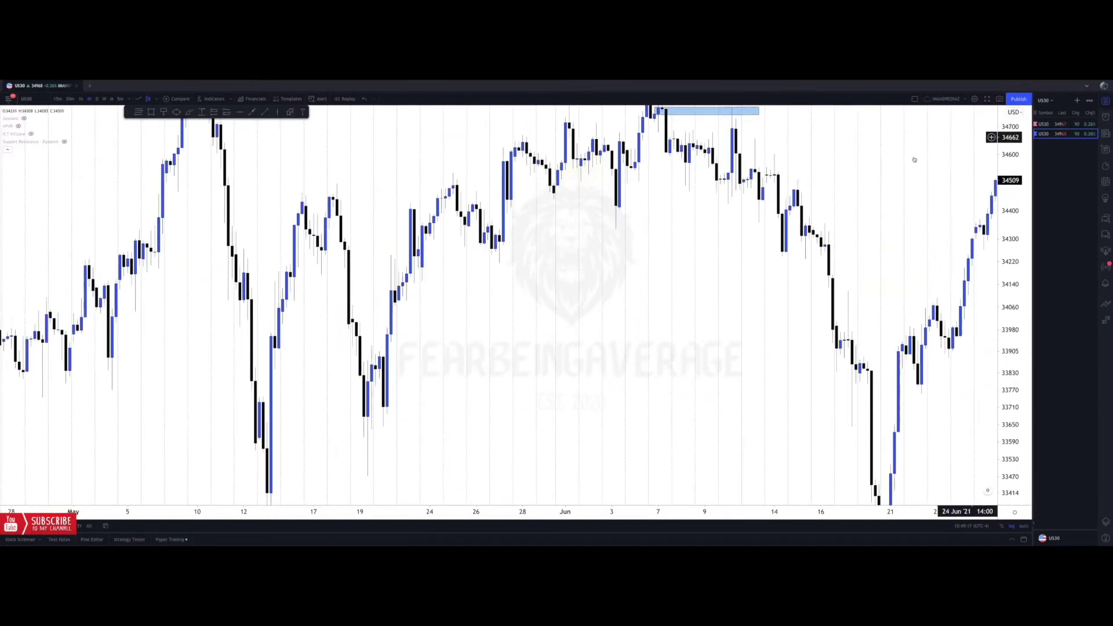
# Draw an arrow from about 34850 down to the 10 June 2021 wick touching the June order block near 34760.
pyautogui.moveTo(915, 158); pyautogui.dragTo(800, 390)
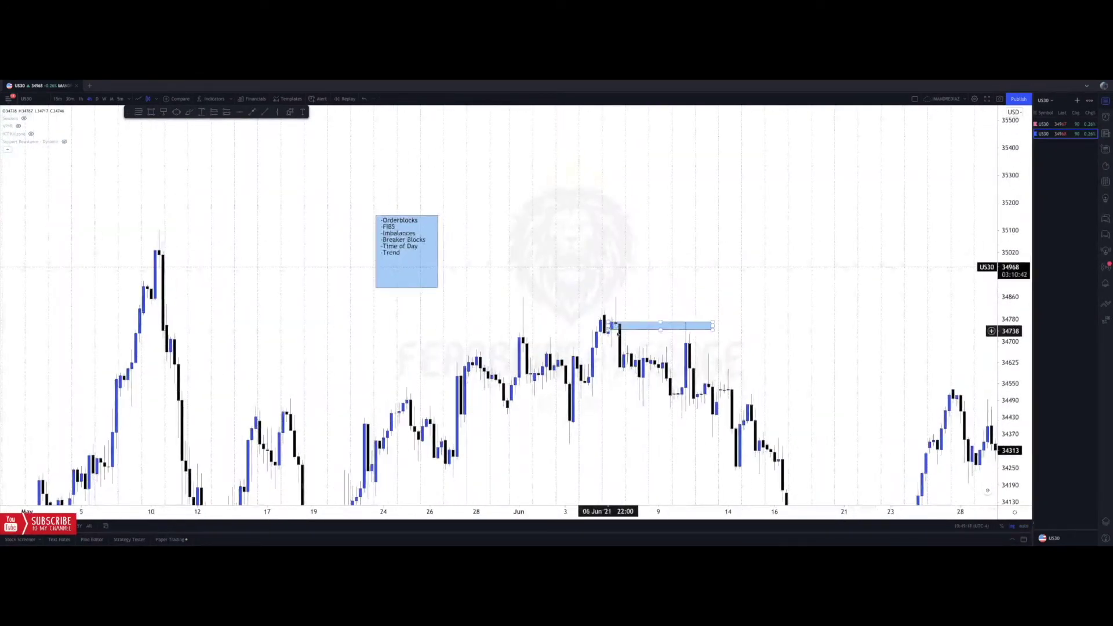
pyautogui.click(255, 113)
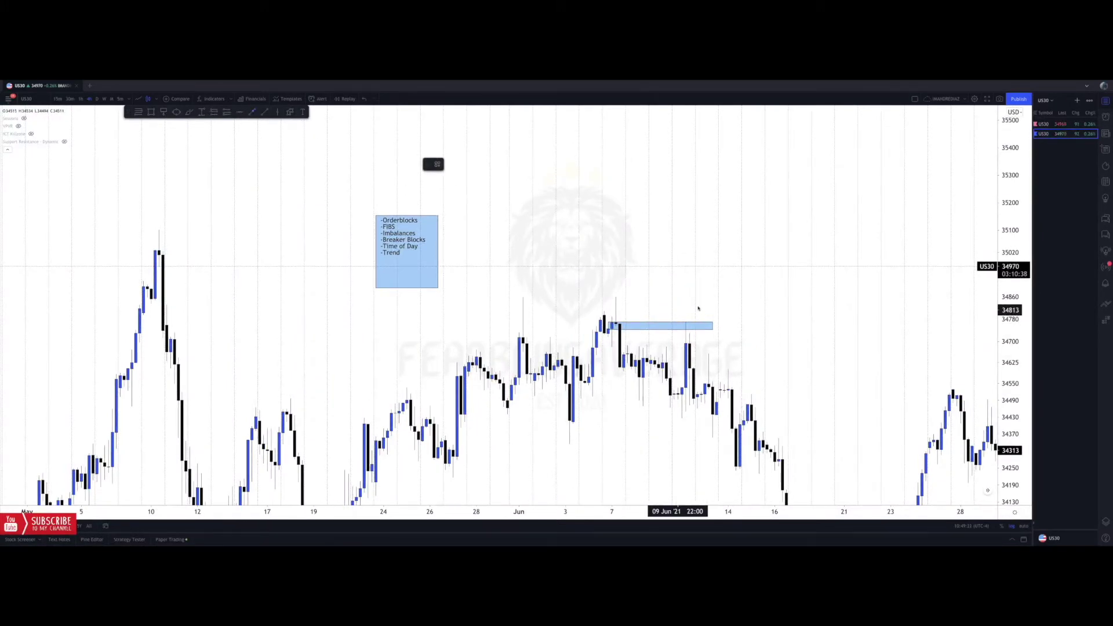
pyautogui.click(713, 300)
pyautogui.click(689, 324)
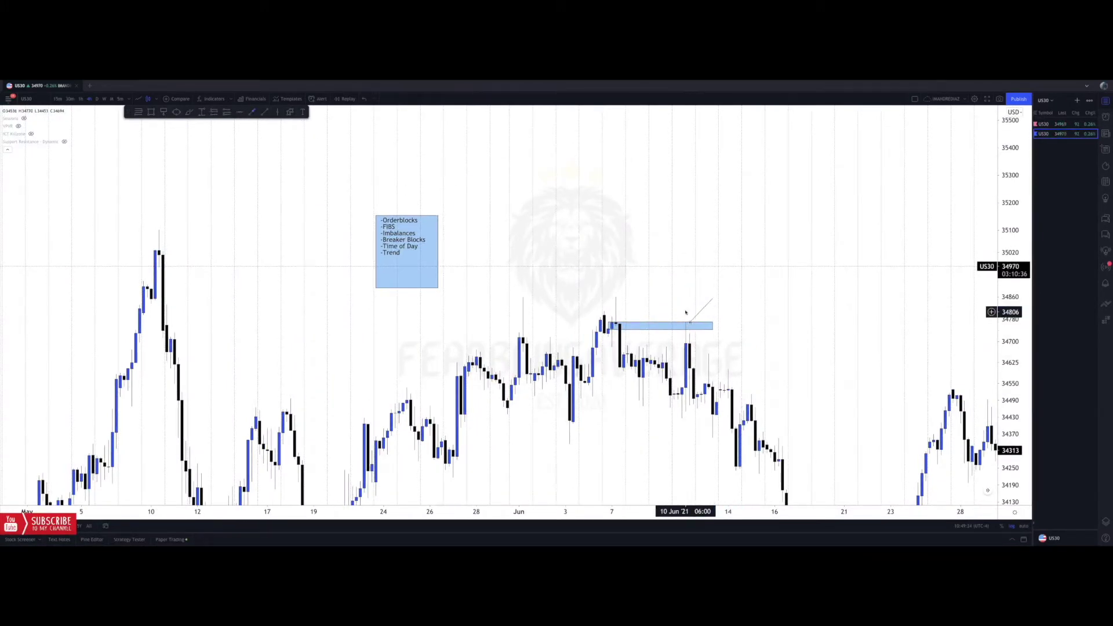
# Examine the earlier price action from June 2021 back to October 2020 in search of another order block example.
pyautogui.hscroll(5, 715, 367)
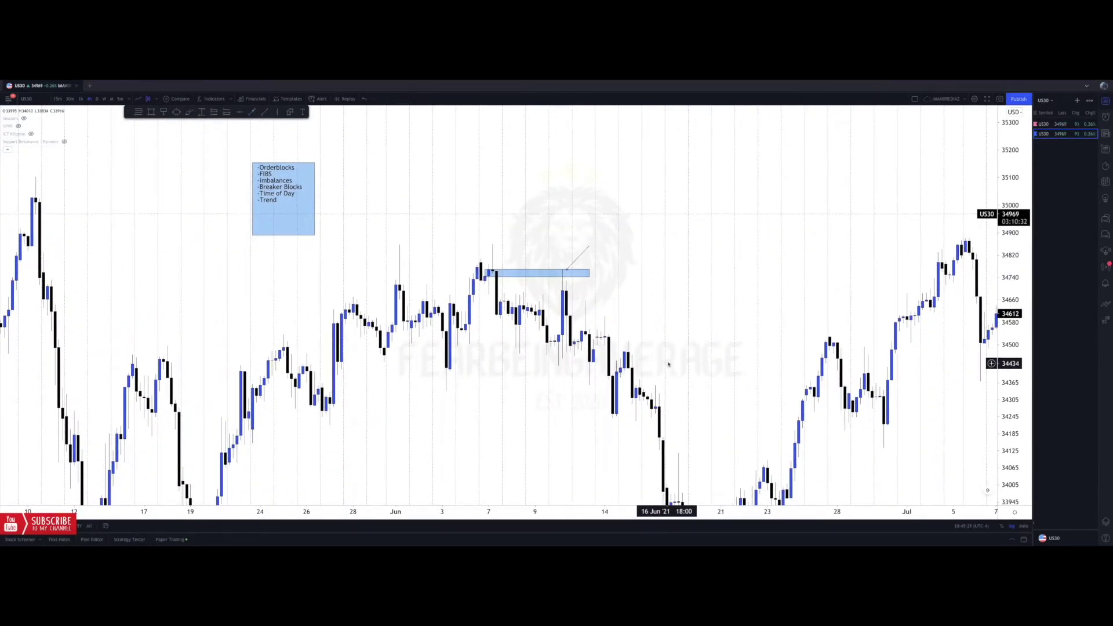
pyautogui.moveTo(664, 361); pyautogui.dragTo(667, 332)
pyautogui.hscroll(-3, 405, 380)
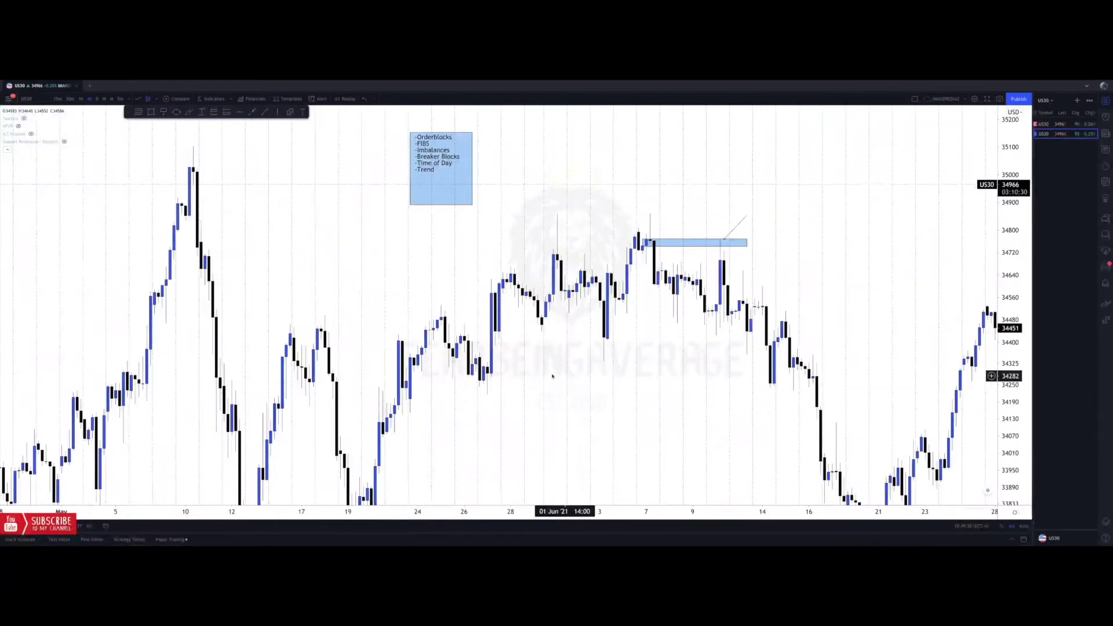
pyautogui.hscroll(-5, 342, 348)
pyautogui.hscroll(-8, 297, 321)
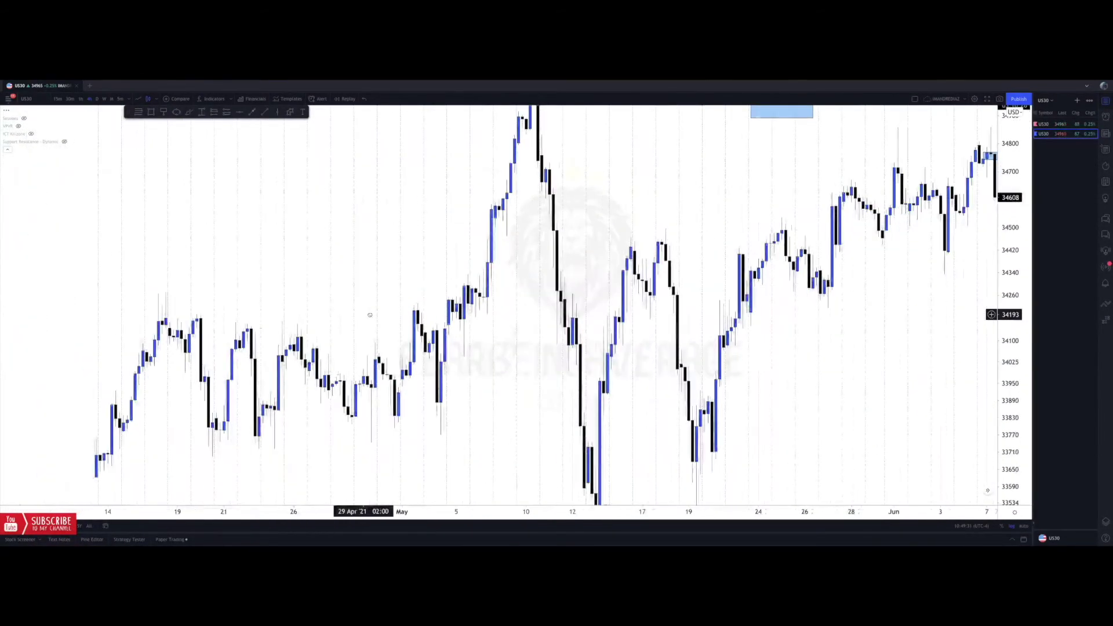
pyautogui.hscroll(-5, 342, 300)
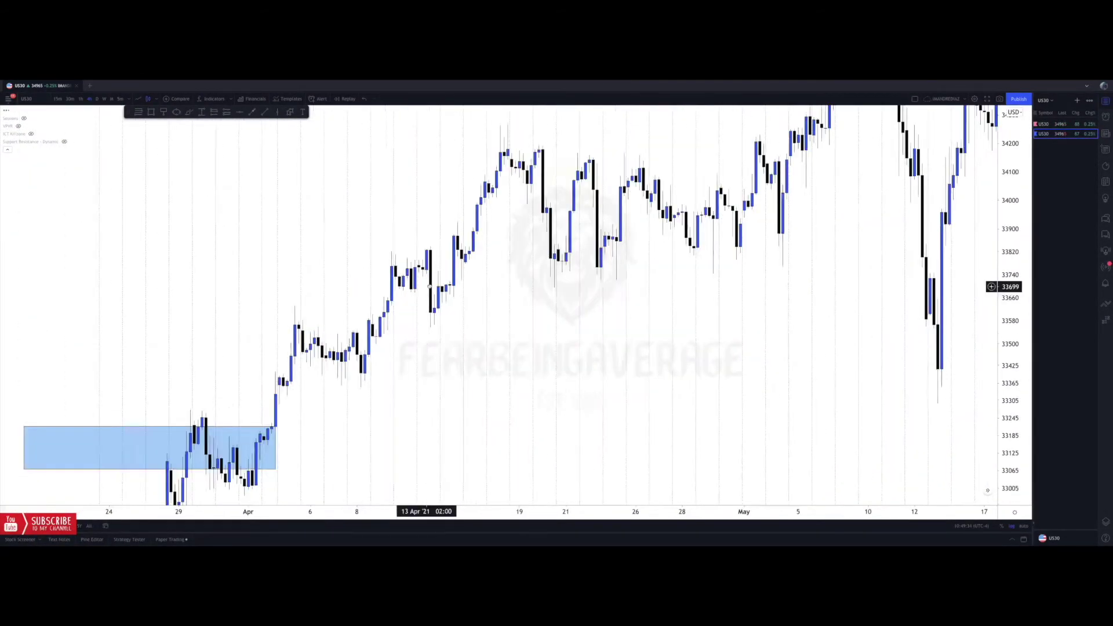
pyautogui.hscroll(-5, 76, 319)
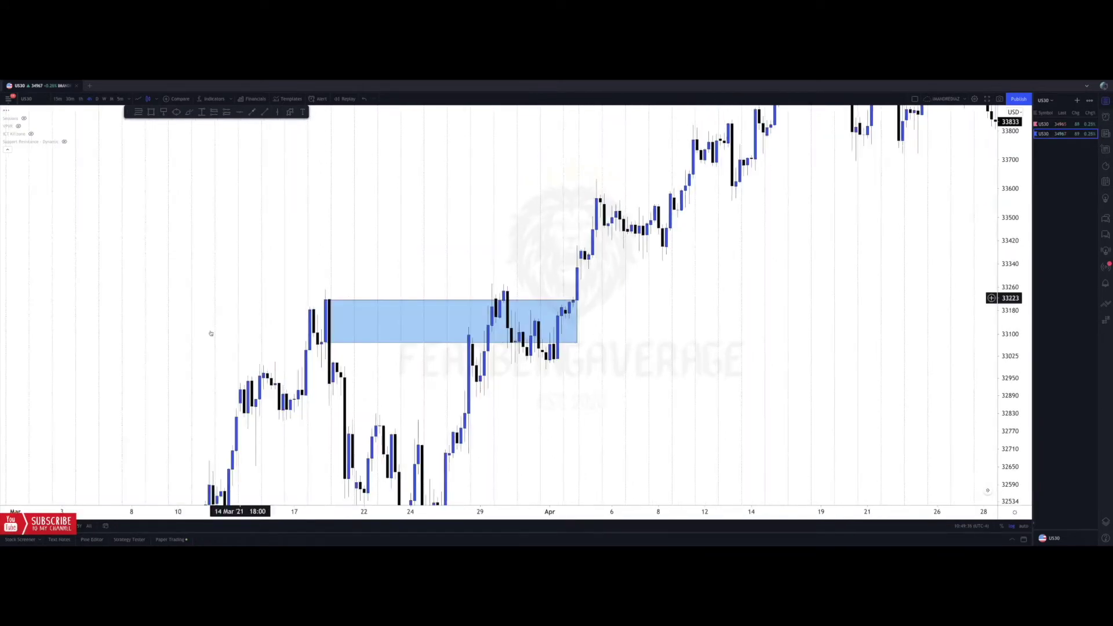
pyautogui.hscroll(-3, 208, 331)
pyautogui.hscroll(-4, 313, 336)
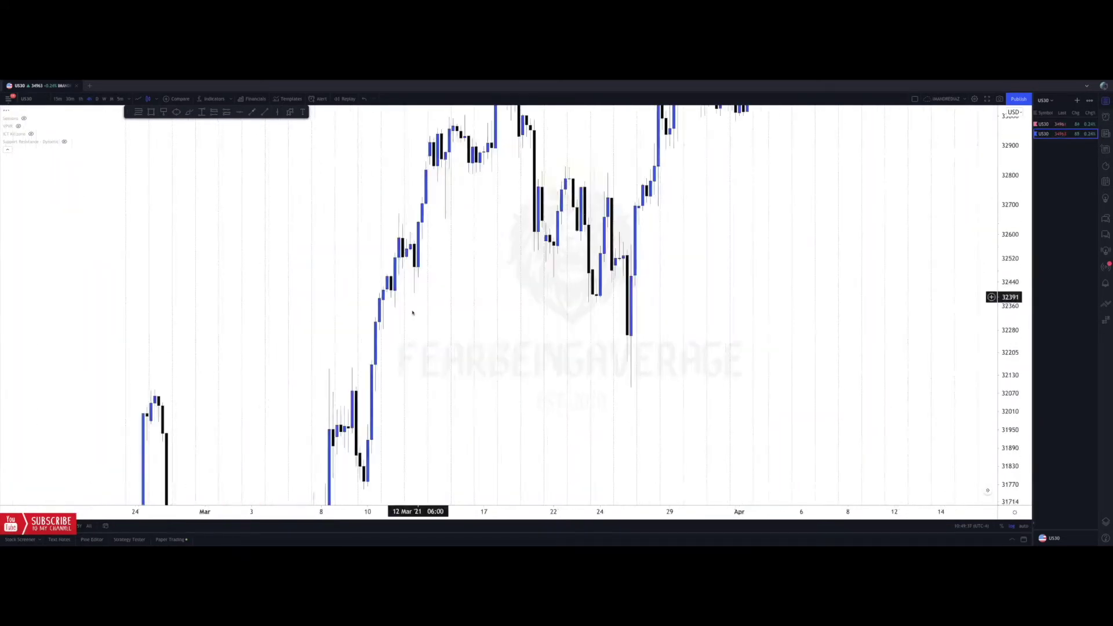
pyautogui.moveTo(358, 337); pyautogui.dragTo(354, 289)
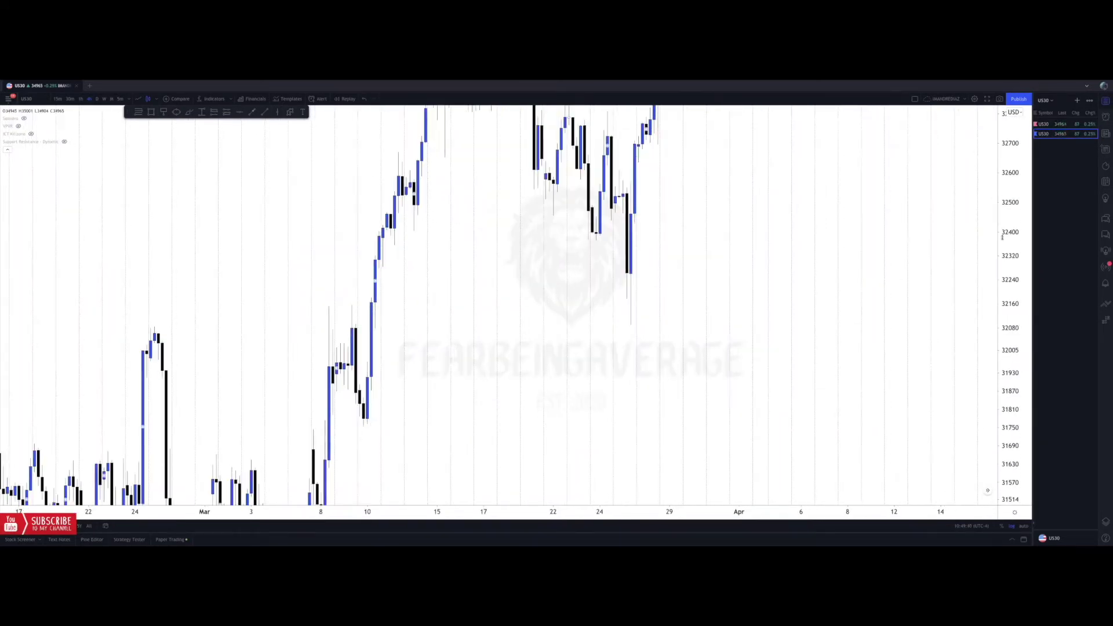
pyautogui.moveTo(1004, 237); pyautogui.dragTo(1004, 350)
pyautogui.scroll(-3, 940, 346)
pyautogui.hscroll(3, 600, 336)
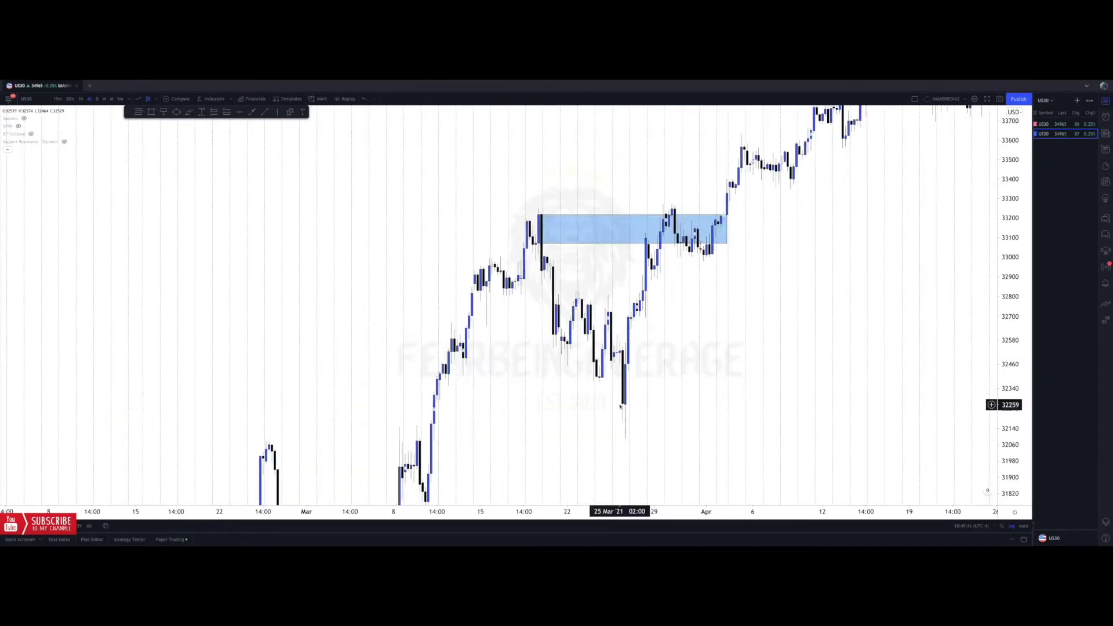
pyautogui.moveTo(567, 347); pyautogui.dragTo(557, 281)
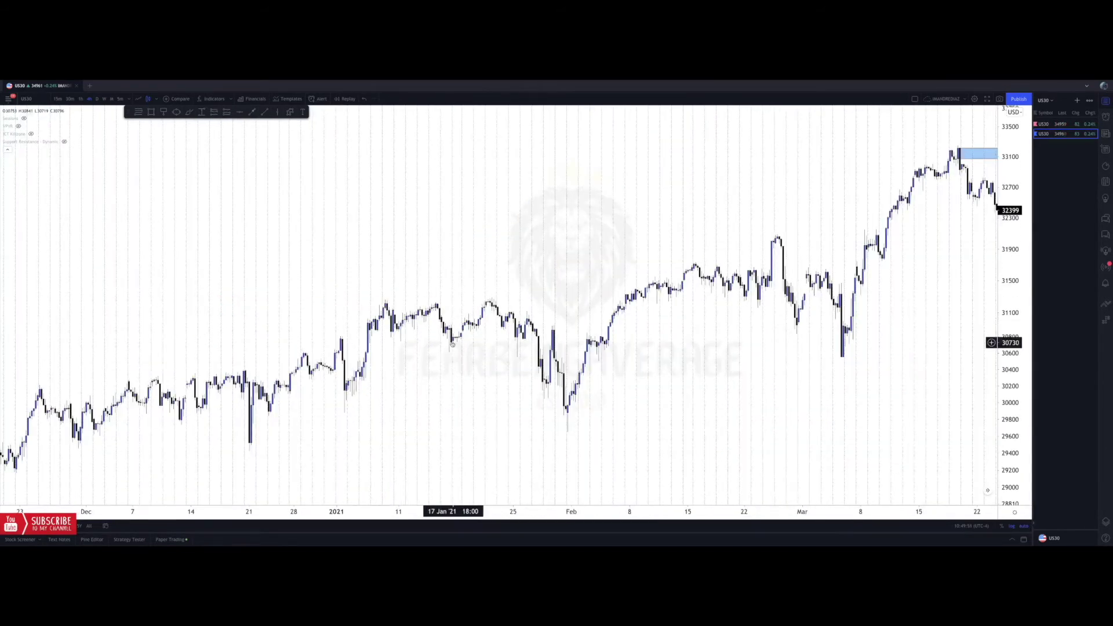
pyautogui.hscroll(-2, 392, 346)
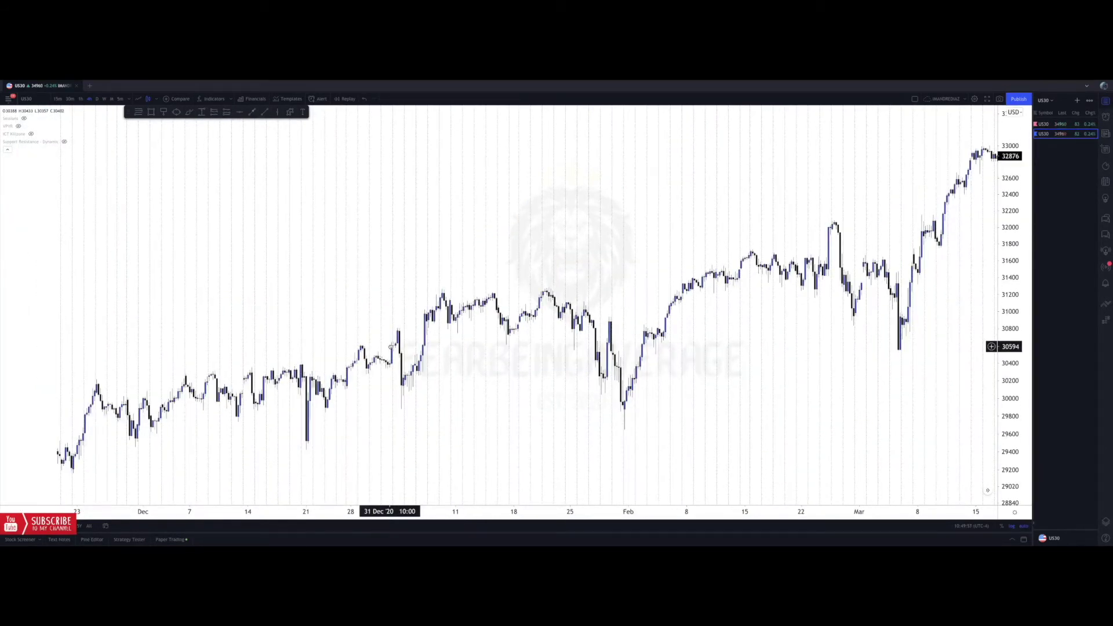
pyautogui.hscroll(-10, 392, 347)
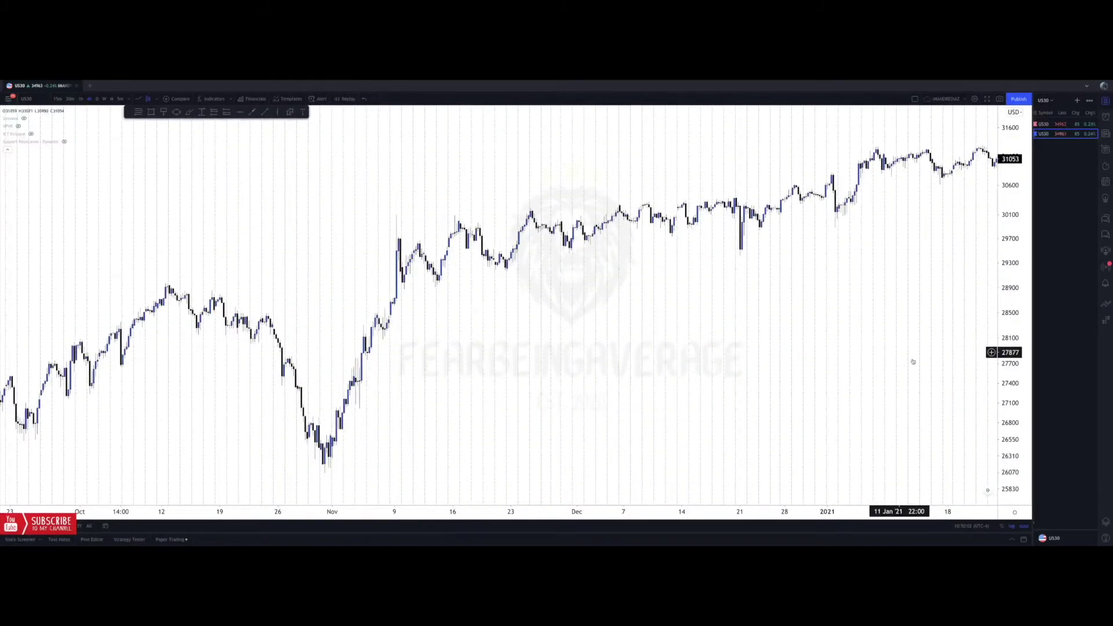
# Draw a rectangle over the 11 November 2020 bearish candle, about 29640 to 29540, and extend it to 17 November.
pyautogui.scroll(3, 666, 334)
pyautogui.hscroll(-1, 696, 322)
pyautogui.hscroll(-1, 329, 197)
pyautogui.click(151, 112)
pyautogui.click(337, 363)
pyautogui.click(374, 353)
pyautogui.moveTo(374, 358); pyautogui.dragTo(419, 364)
pyautogui.click(412, 370)
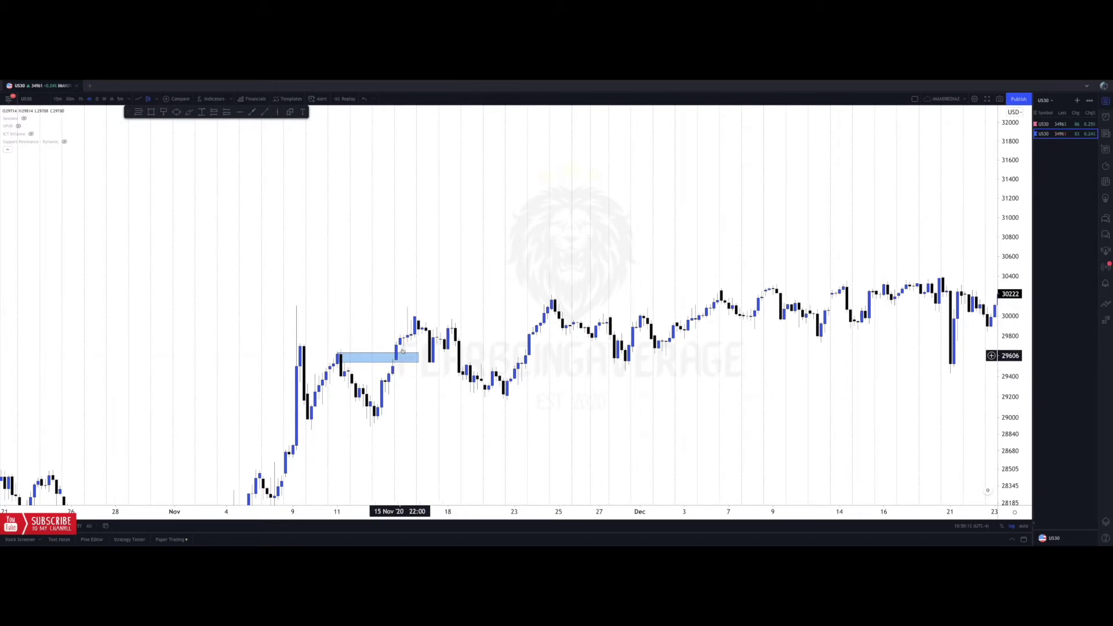
pyautogui.moveTo(417, 358); pyautogui.dragTo(440, 357)
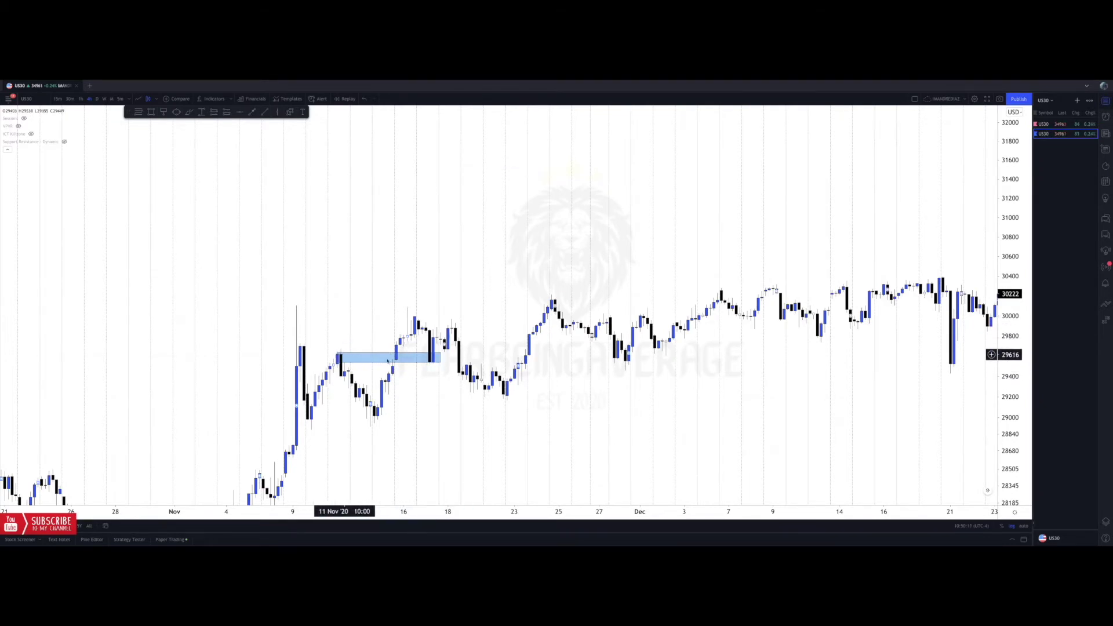
# Trace price with a path from the November zone up, back into it on 17 November and up to 18 November, and delete the path.
pyautogui.click(289, 112)
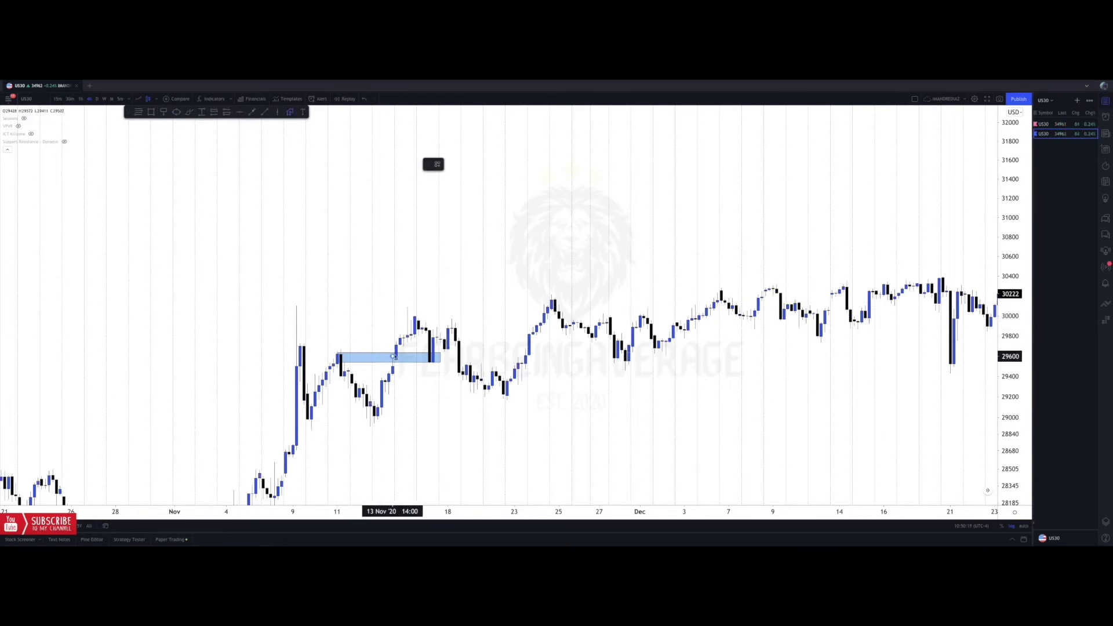
pyautogui.click(434, 361)
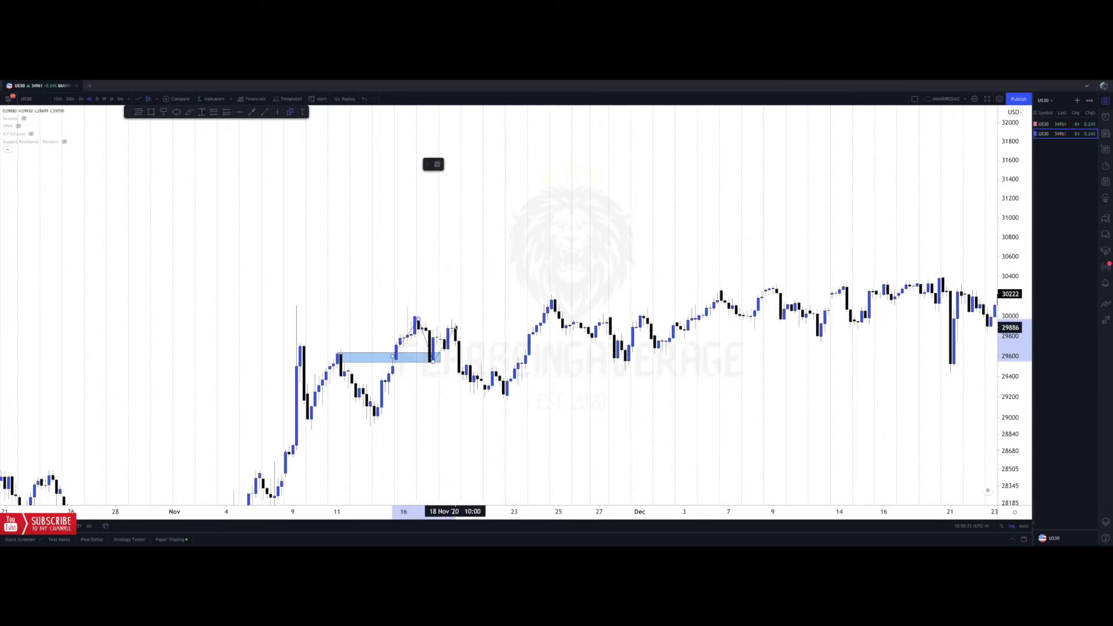
pyautogui.click(452, 317)
pyautogui.click(460, 370)
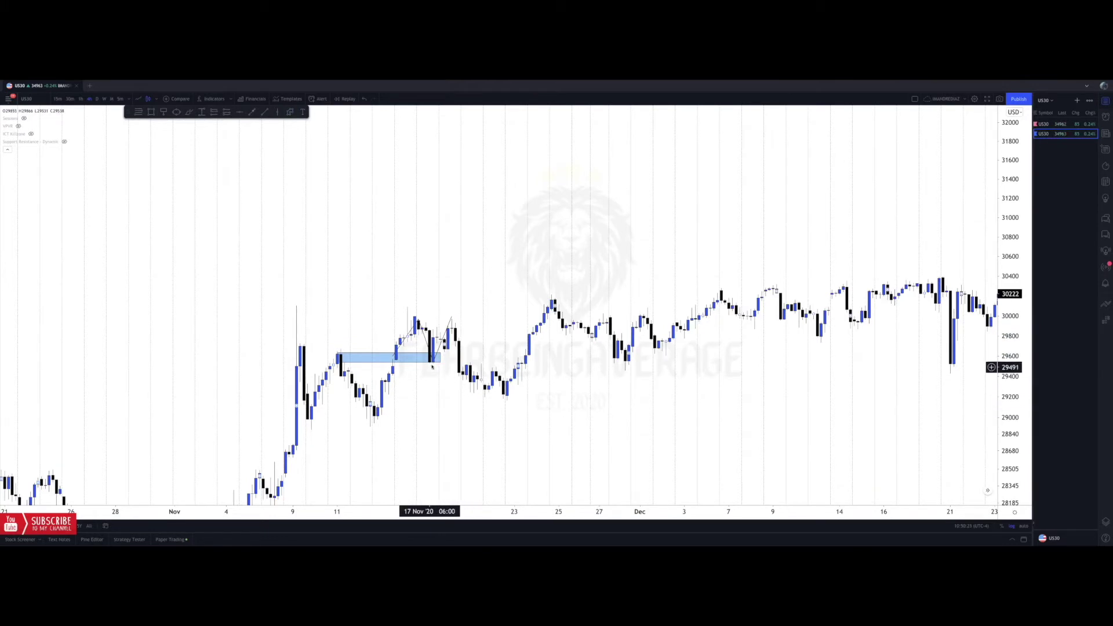
pyautogui.click(443, 340)
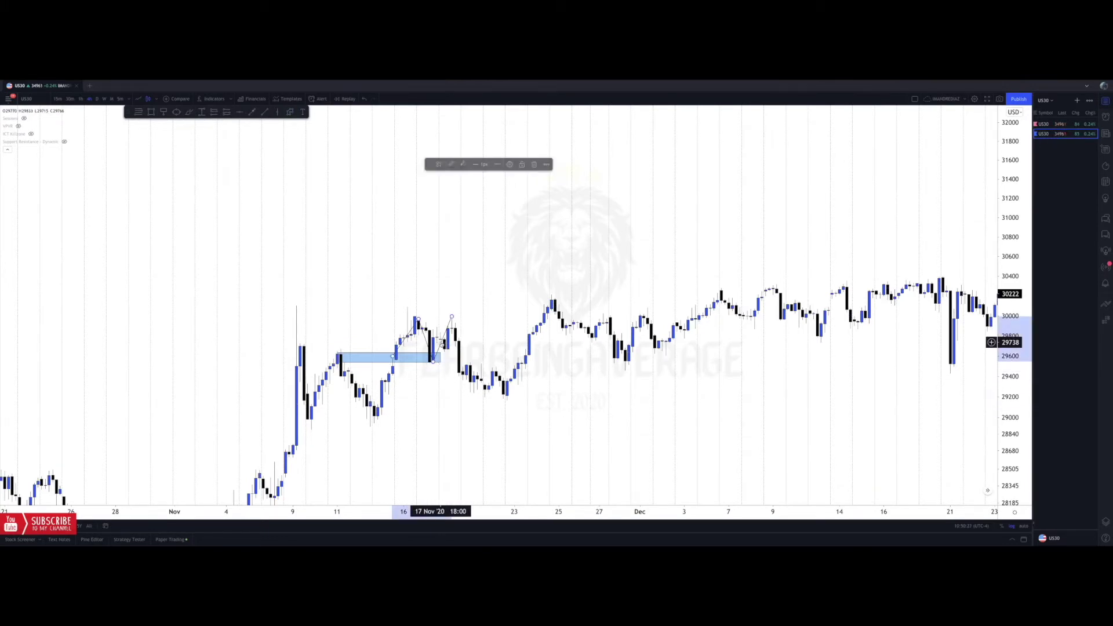
pyautogui.press('Delete')
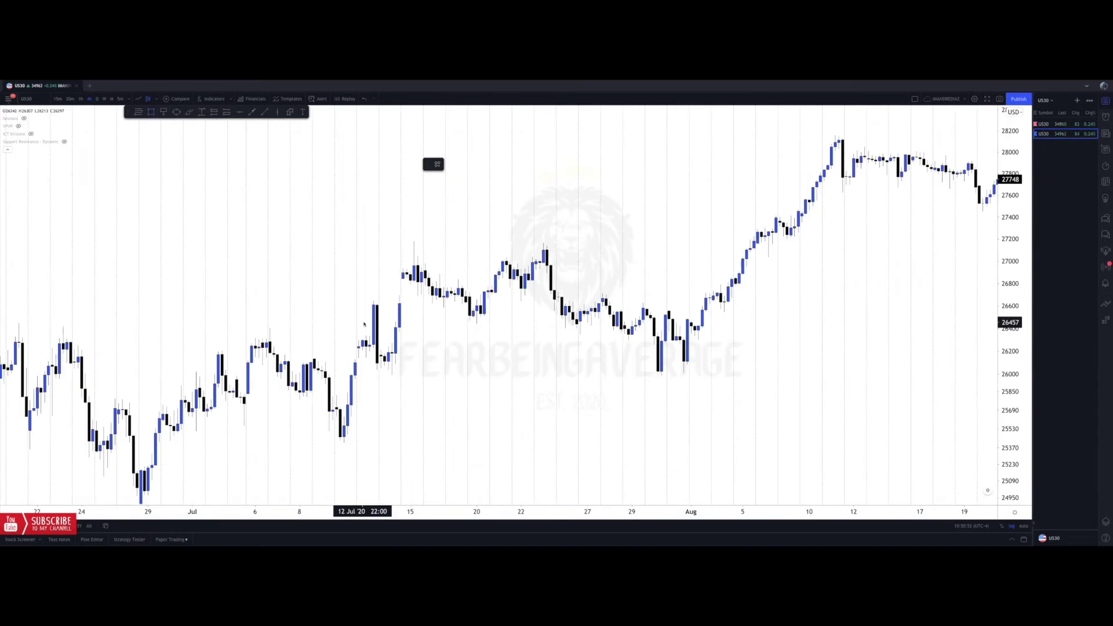
# Draw a rectangle from 26626 to 26252 between 13 and 21 July 2020, and trace price with a path back into it near 26462.
pyautogui.moveTo(374, 303)
pyautogui.mouseDown()
pyautogui.moveTo(393, 348)
pyautogui.moveTo(514, 324)
pyautogui.mouseUp()
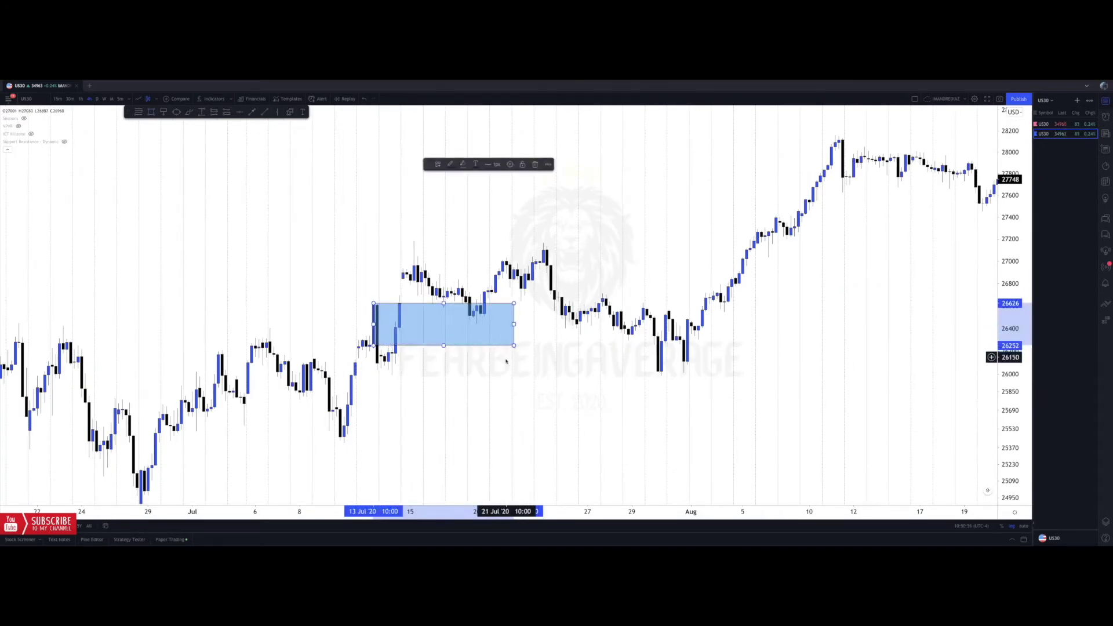
pyautogui.click(406, 358)
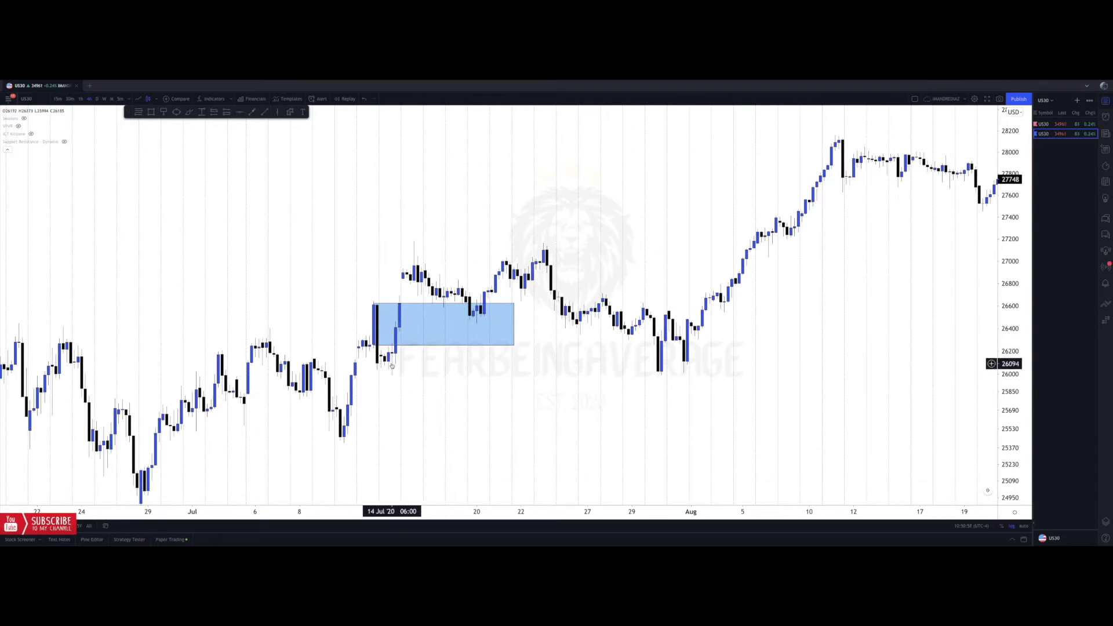
pyautogui.click(291, 113)
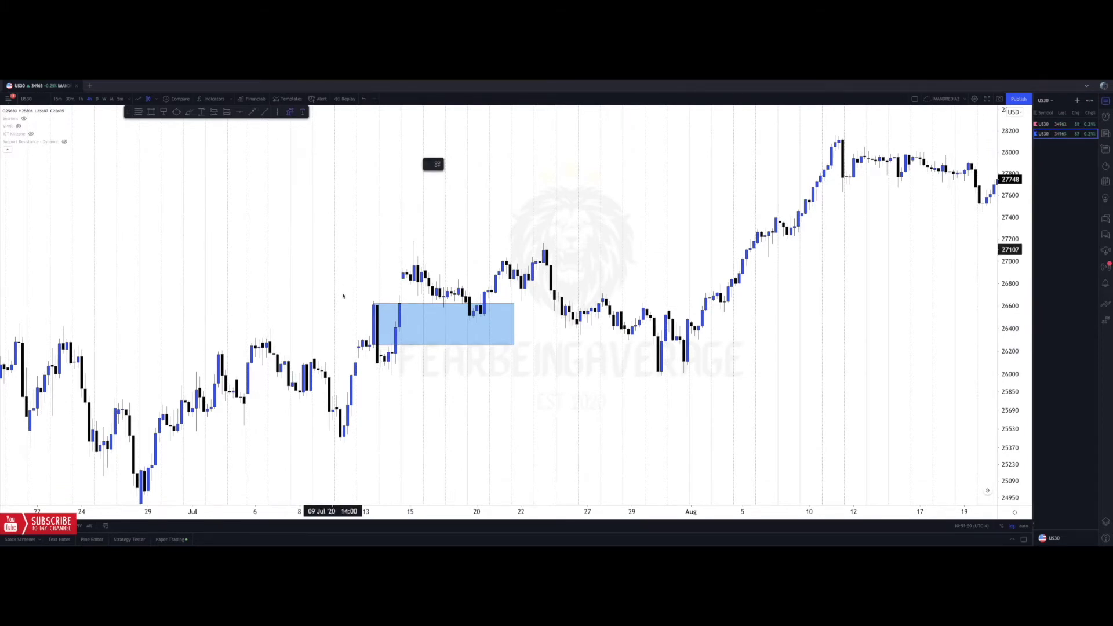
pyautogui.click(373, 304)
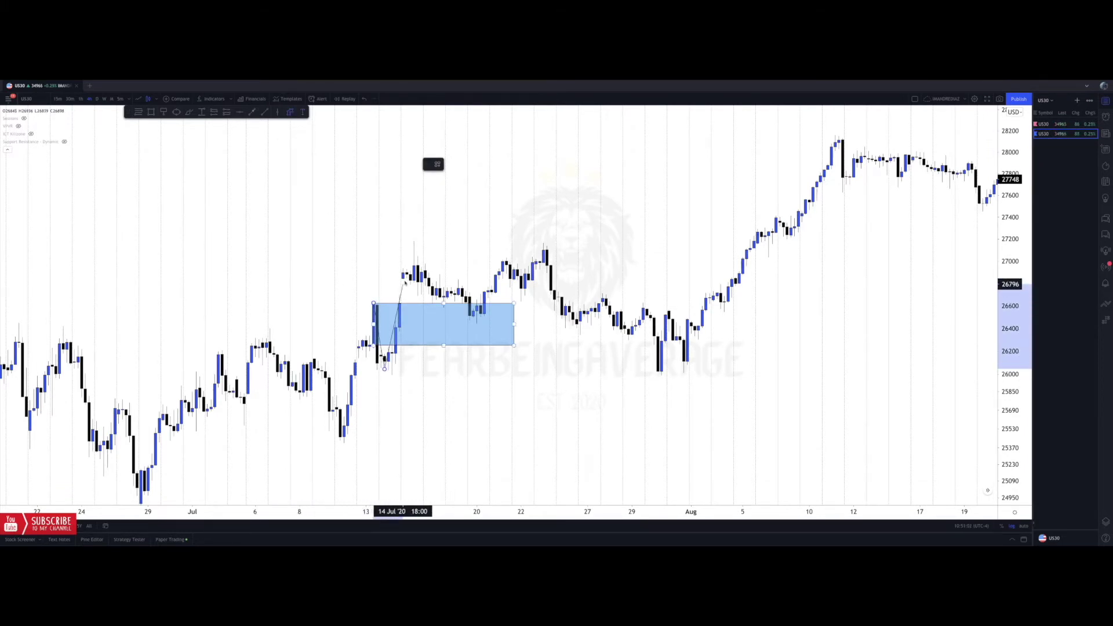
pyautogui.click(414, 266)
pyautogui.click(476, 322)
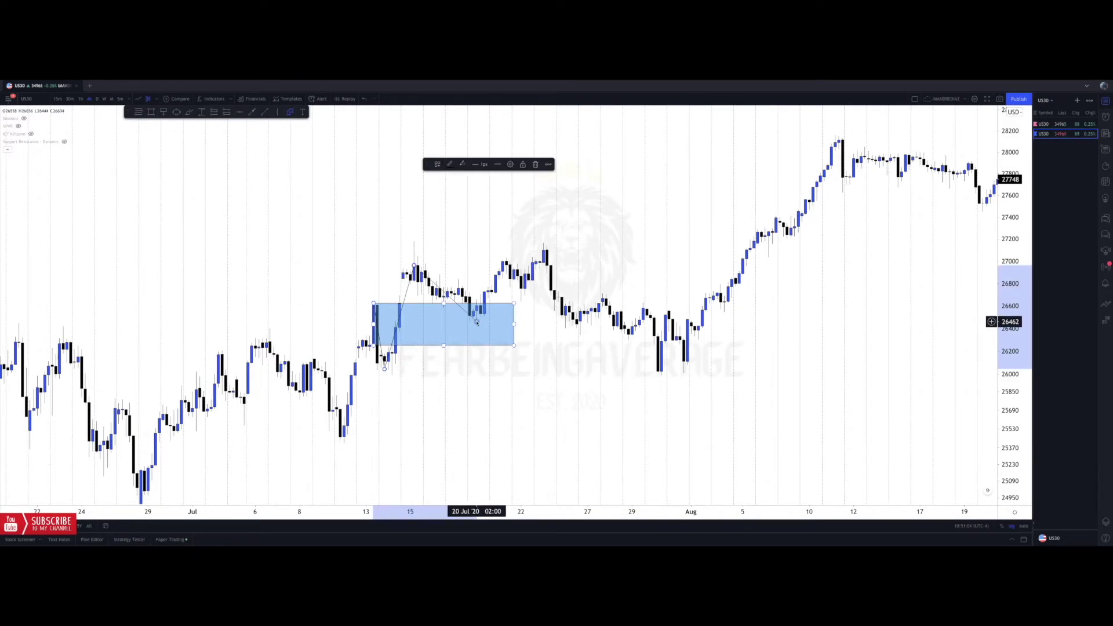
# Draw a second path from the 20 July low to the 23 July high near 27087, and delete it together with the July rectangle.
pyautogui.click(291, 113)
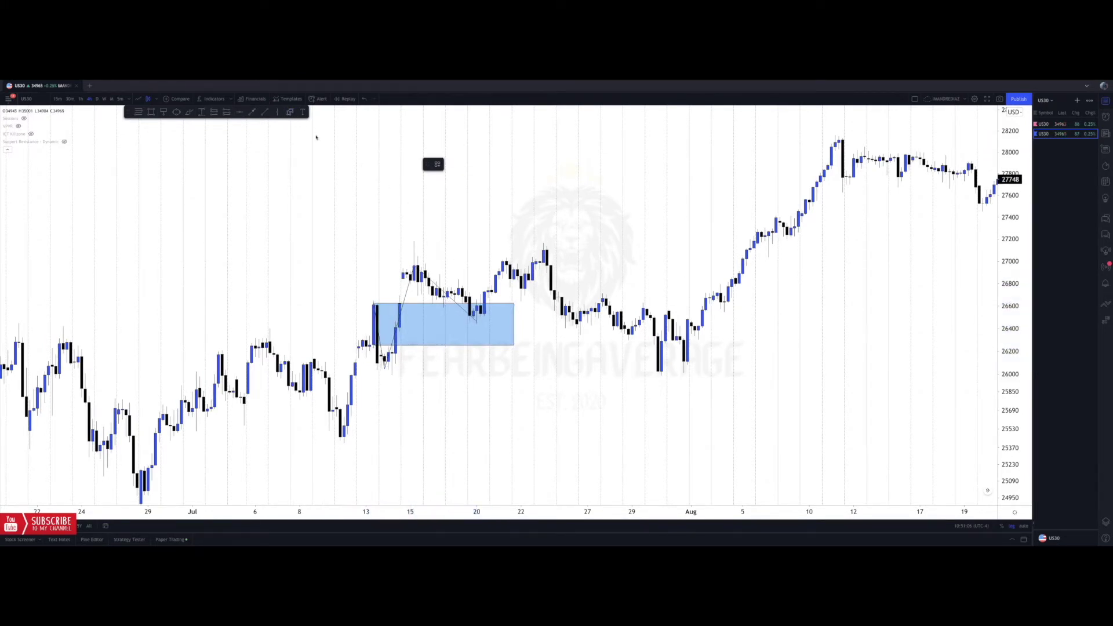
pyautogui.click(476, 322)
pyautogui.click(544, 250)
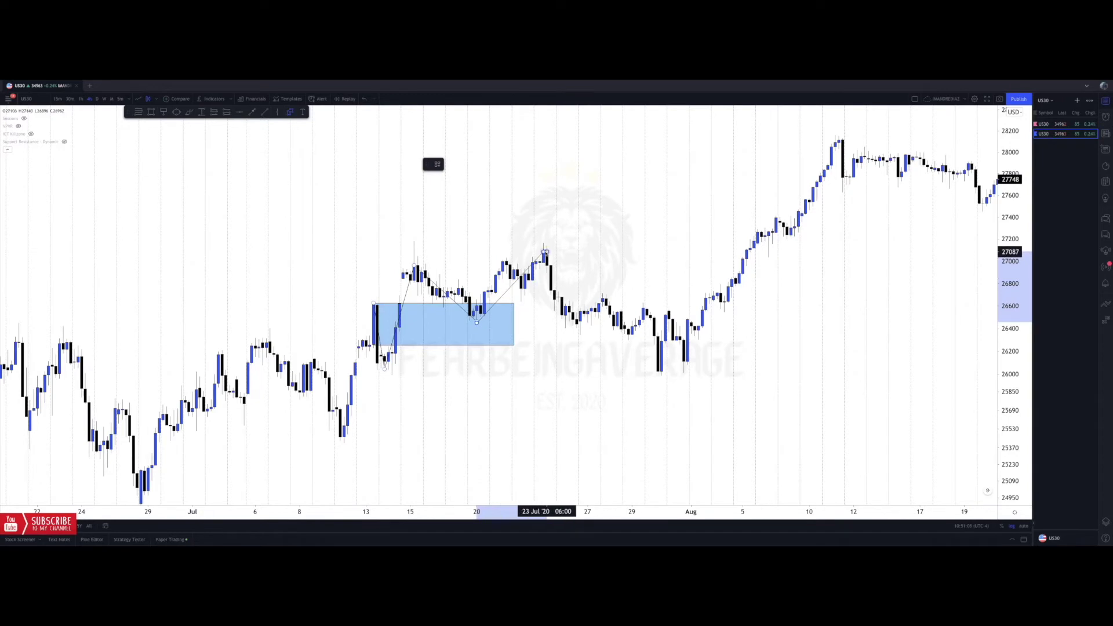
pyautogui.press('Escape')
pyautogui.click(501, 308)
pyautogui.press('Delete')
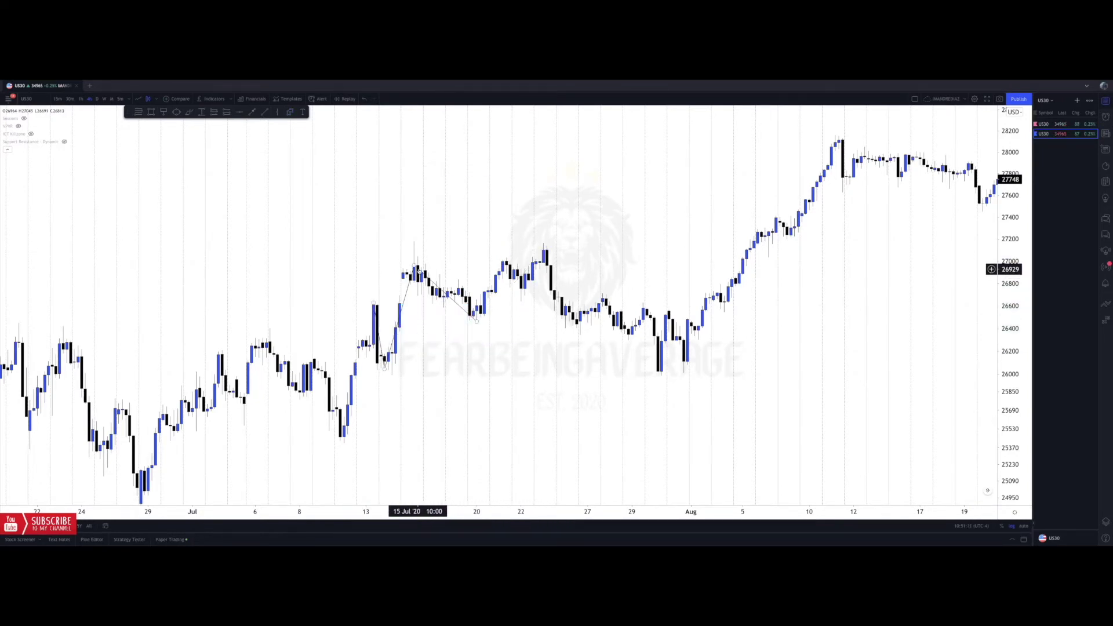
# Reset the chart view and examine the reaction at the June 2021 order block and the preceding May price action.
pyautogui.rightClick(531, 217)
pyautogui.click(551, 227)
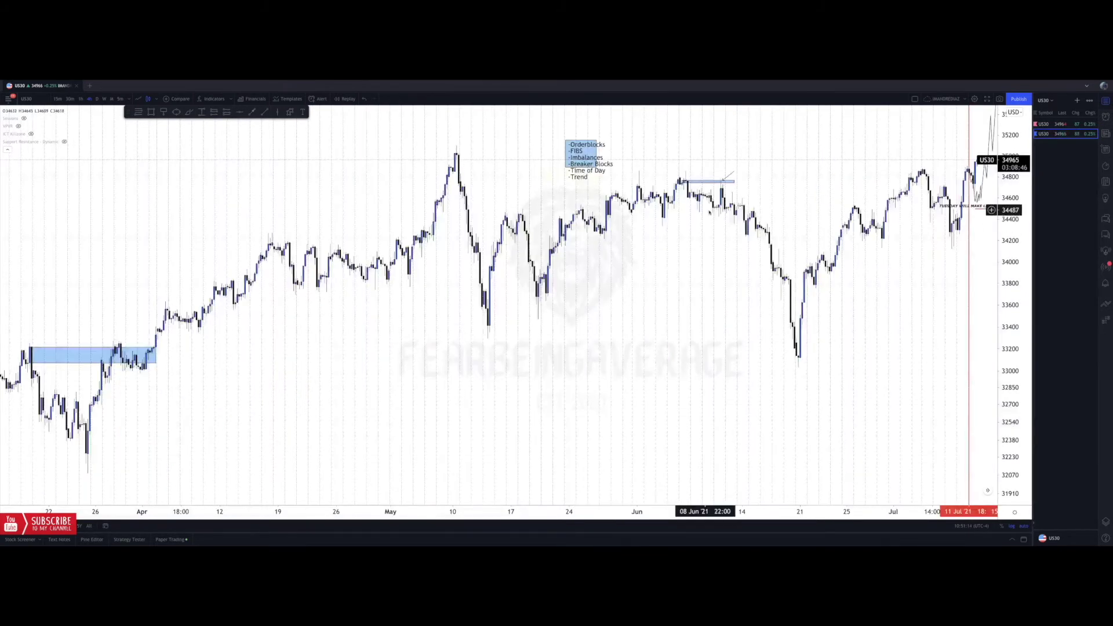
pyautogui.scroll(5, 603, 322)
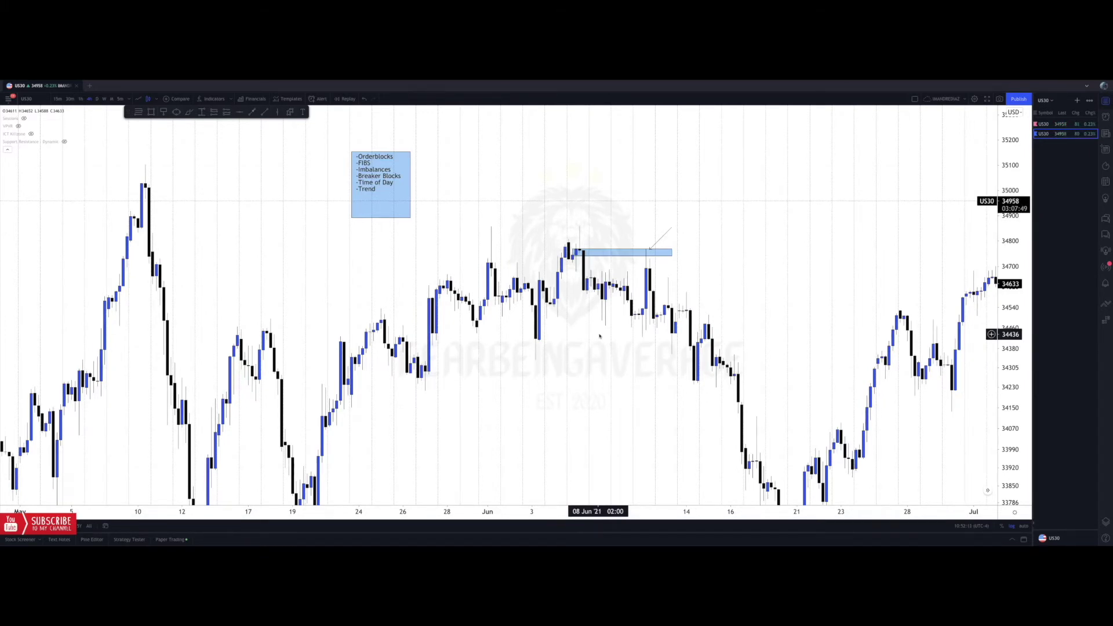
pyautogui.moveTo(646, 362); pyautogui.dragTo(637, 345)
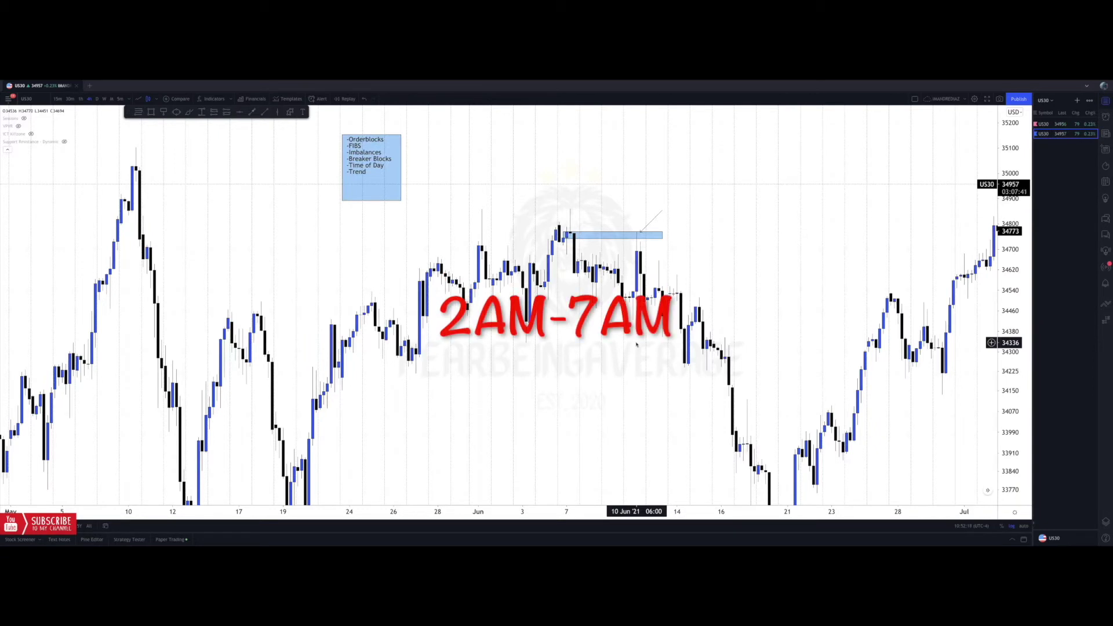
pyautogui.moveTo(586, 325); pyautogui.dragTo(577, 314)
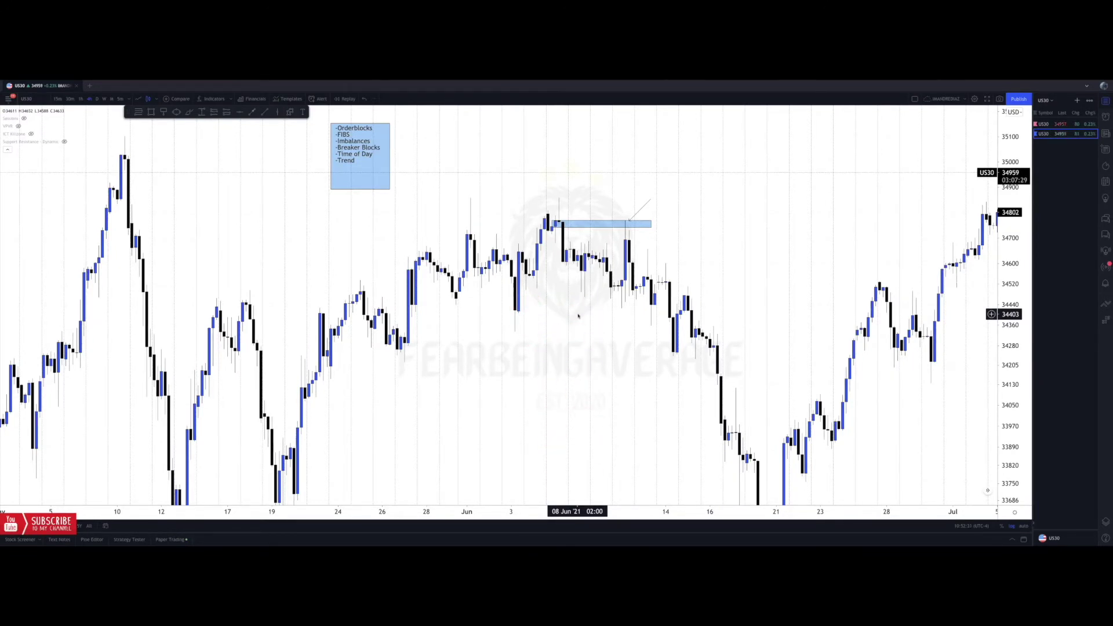
pyautogui.moveTo(578, 316); pyautogui.dragTo(560, 243)
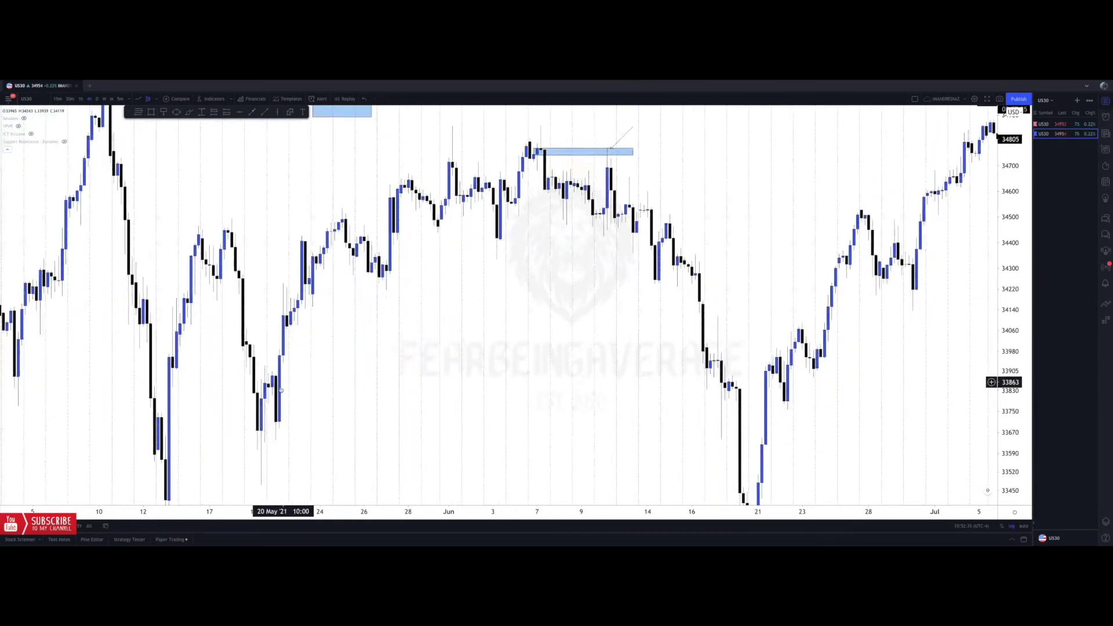
pyautogui.moveTo(296, 387); pyautogui.dragTo(370, 379)
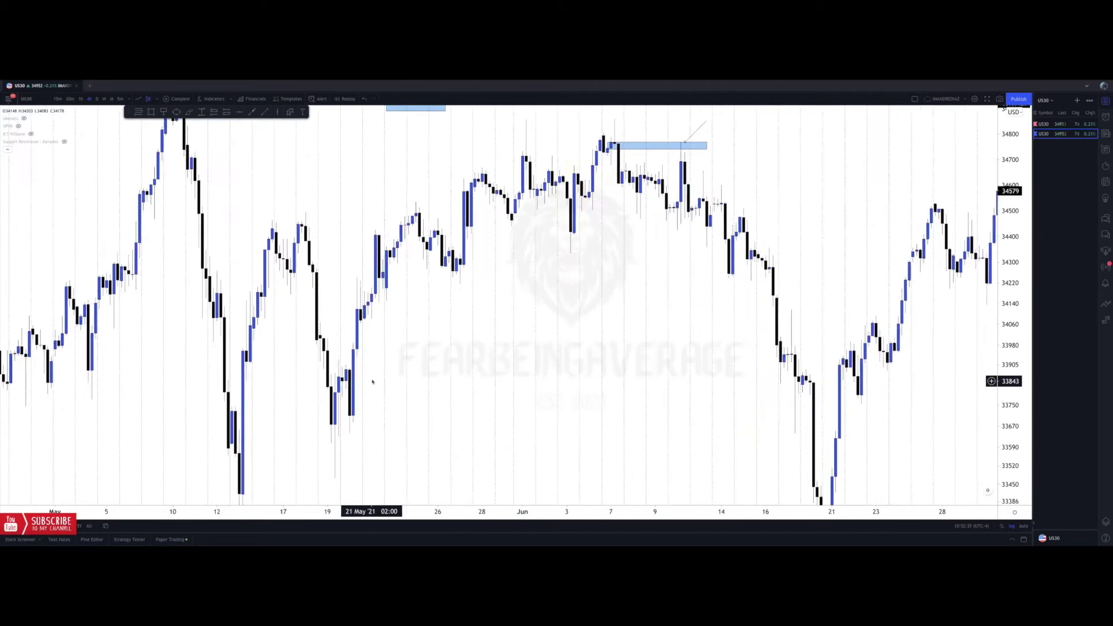
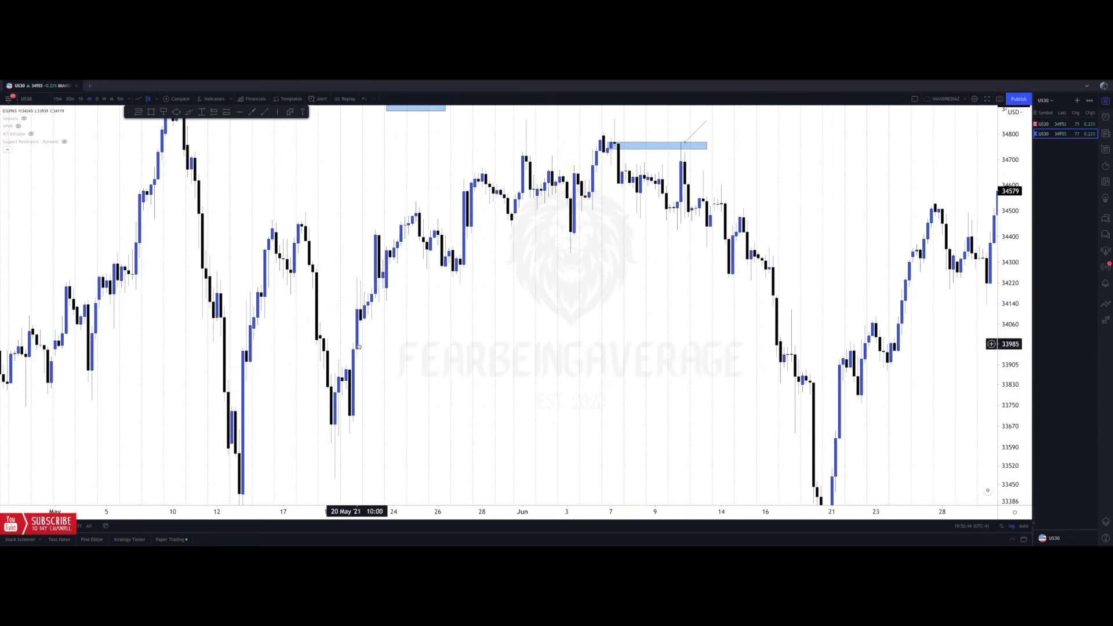
# Go back to the March 2021 order block near 33200 and delete the rectangle extending from it to early April.
pyautogui.moveTo(328, 342); pyautogui.dragTo(343, 378)
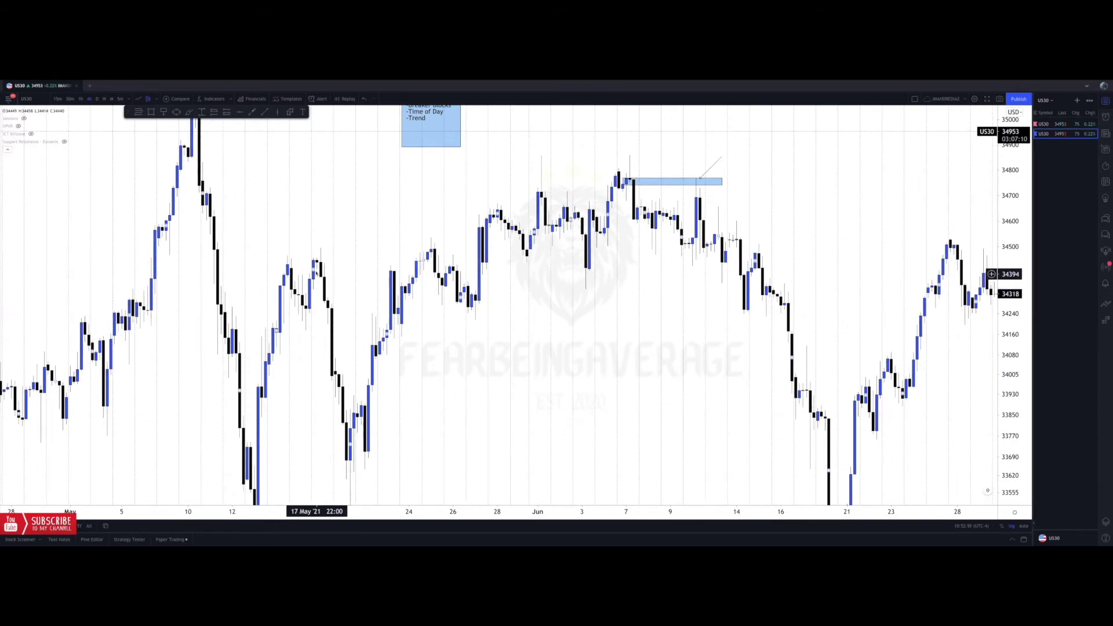
pyautogui.moveTo(323, 355); pyautogui.dragTo(371, 380)
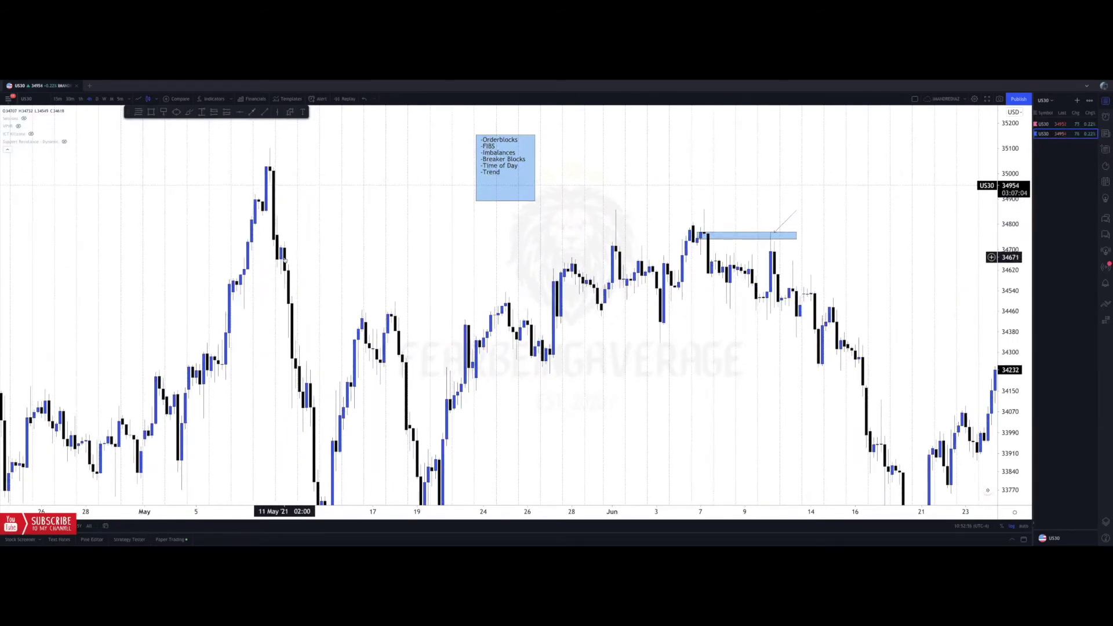
pyautogui.moveTo(284, 290); pyautogui.dragTo(443, 303)
pyautogui.moveTo(251, 313); pyautogui.dragTo(328, 254)
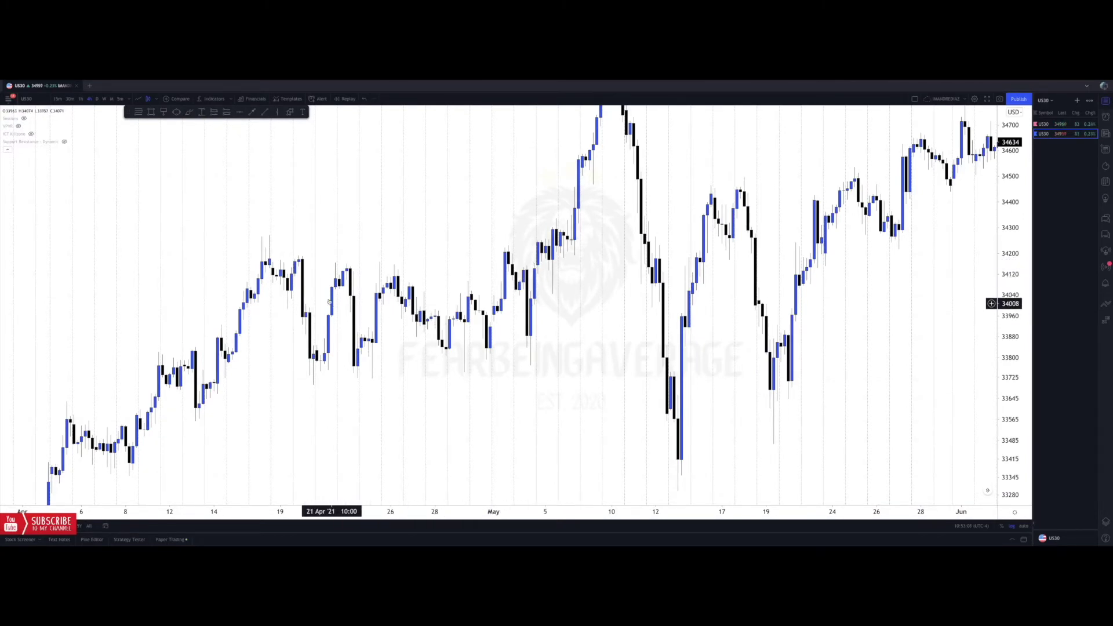
pyautogui.moveTo(274, 295); pyautogui.dragTo(319, 280)
pyautogui.moveTo(317, 337); pyautogui.dragTo(329, 320)
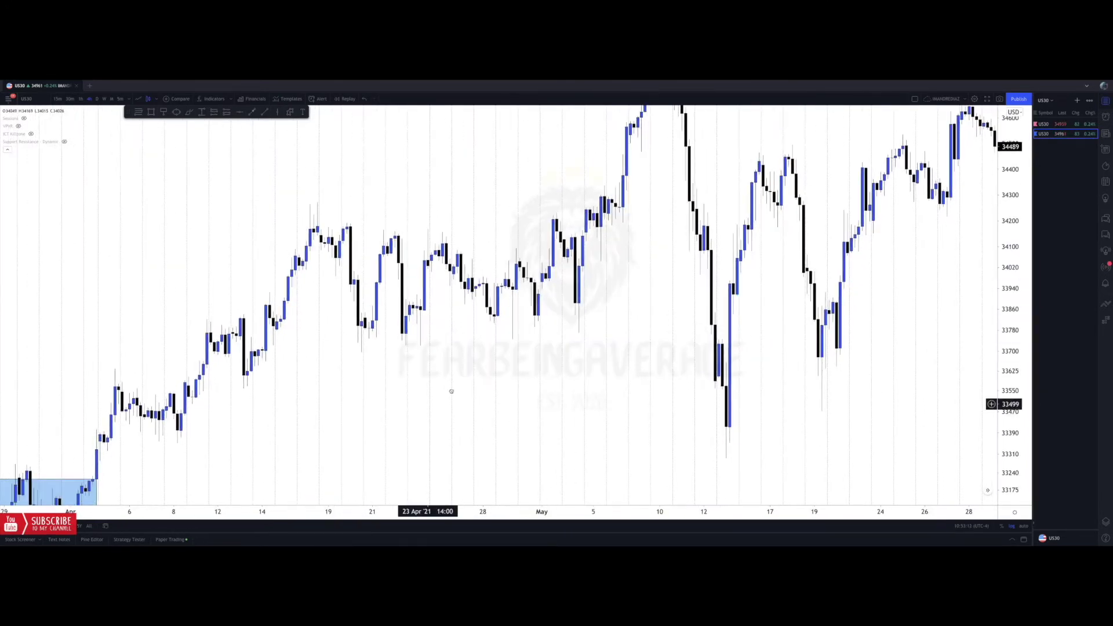
pyautogui.moveTo(440, 400); pyautogui.dragTo(579, 303)
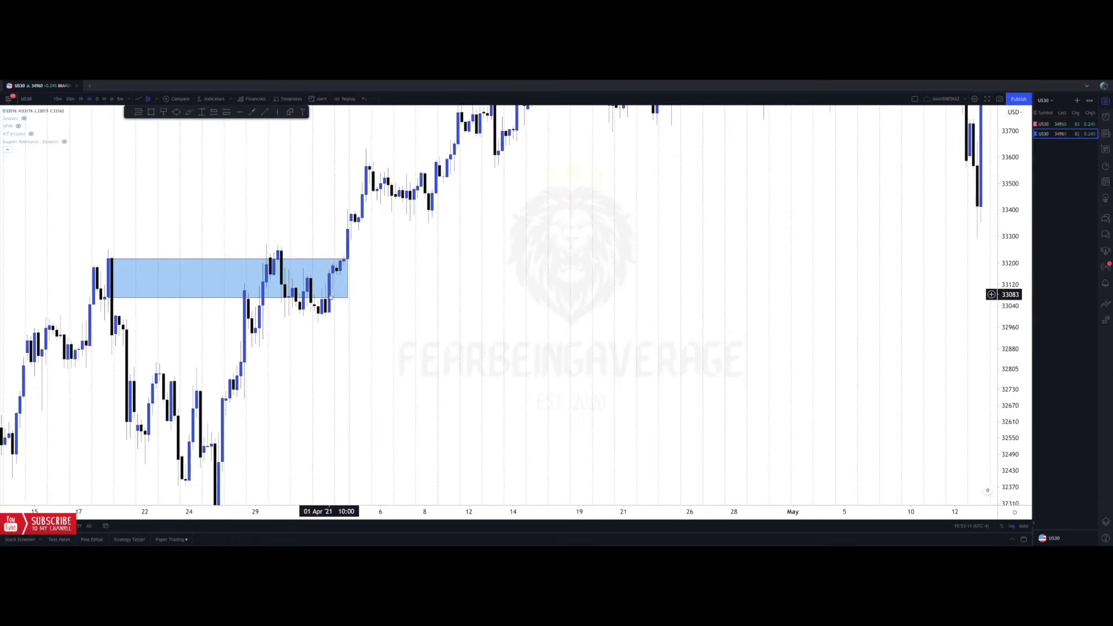
pyautogui.click(346, 260)
pyautogui.press('Delete')
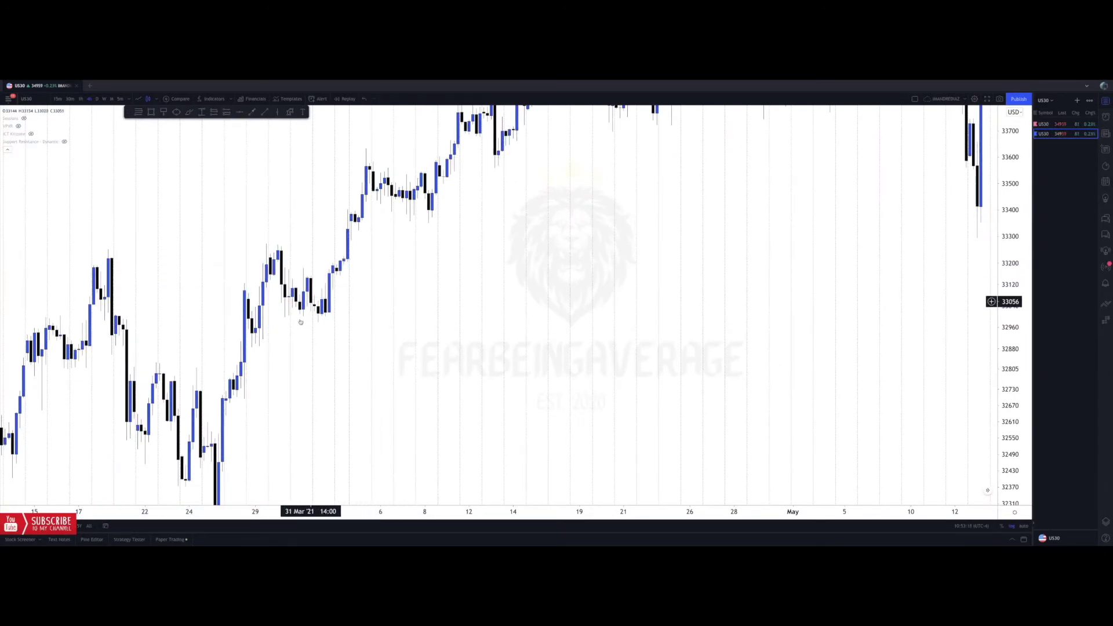
# Examine the March 2021 swing low and the uptrend from it through April to the May high.
pyautogui.moveTo(304, 316); pyautogui.dragTo(333, 251)
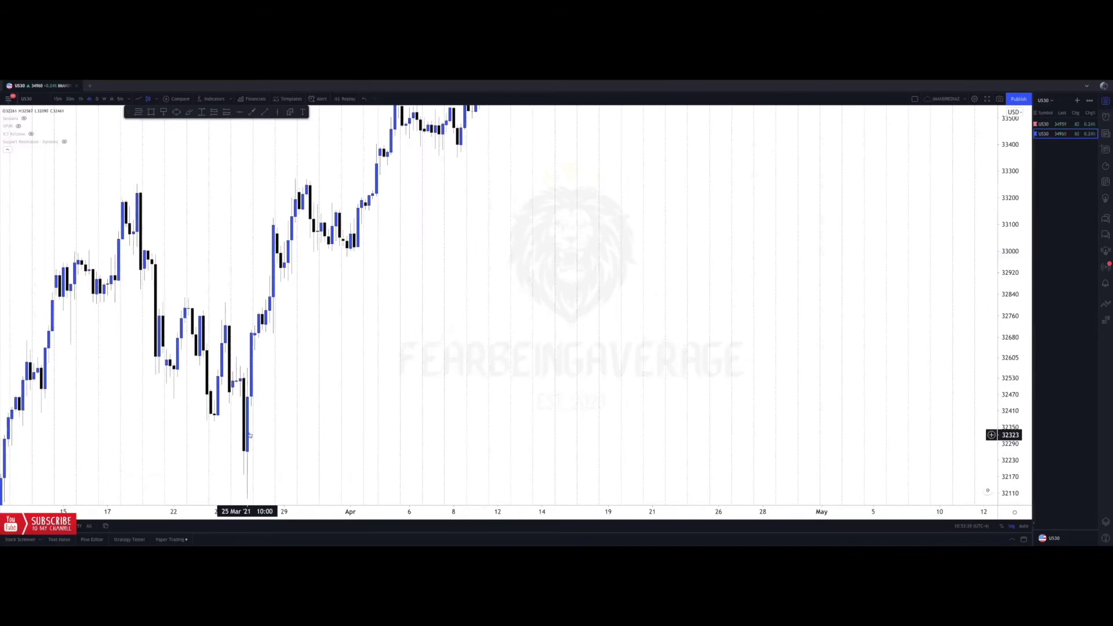
pyautogui.moveTo(234, 266); pyautogui.dragTo(377, 244)
pyautogui.moveTo(249, 359); pyautogui.dragTo(338, 243)
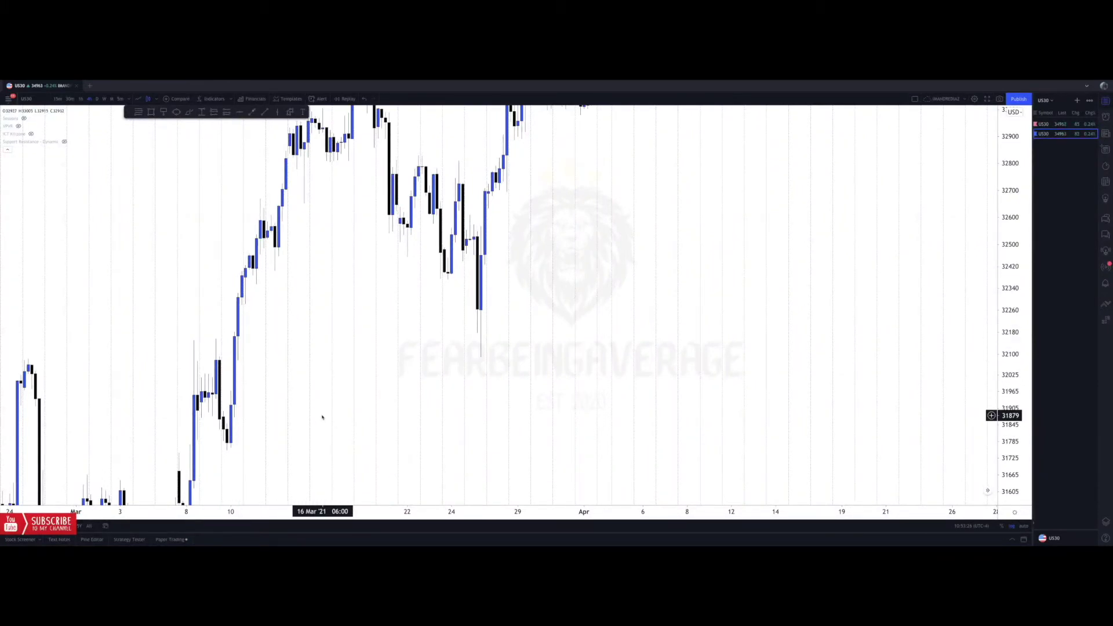
pyautogui.moveTo(1014, 151); pyautogui.dragTo(882, 396)
pyautogui.scroll(-3, 811, 232)
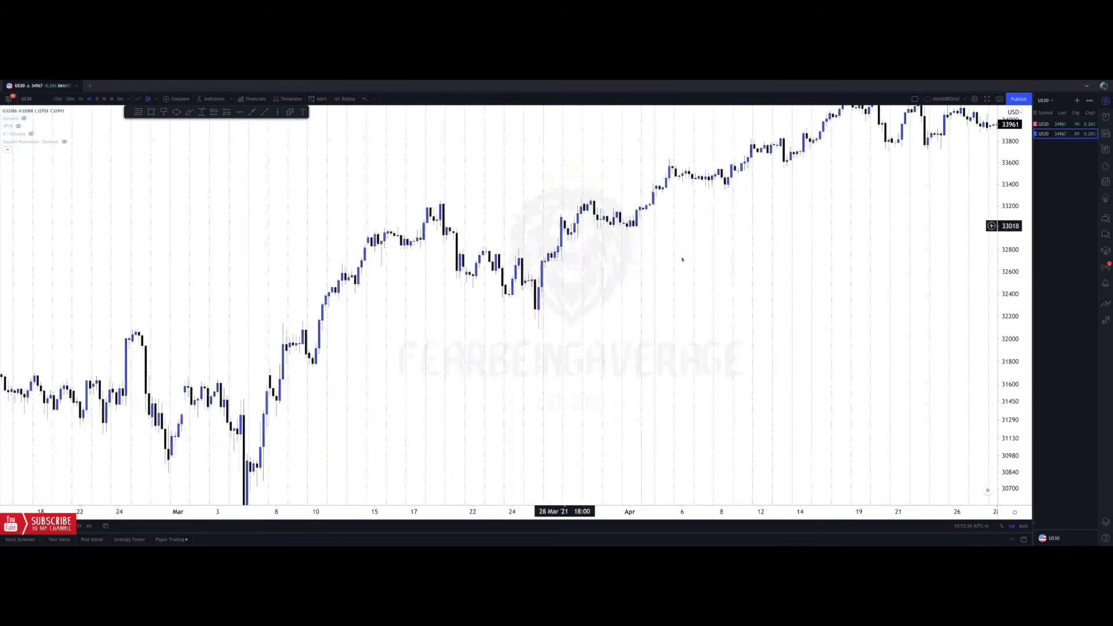
pyautogui.moveTo(809, 232); pyautogui.dragTo(524, 356)
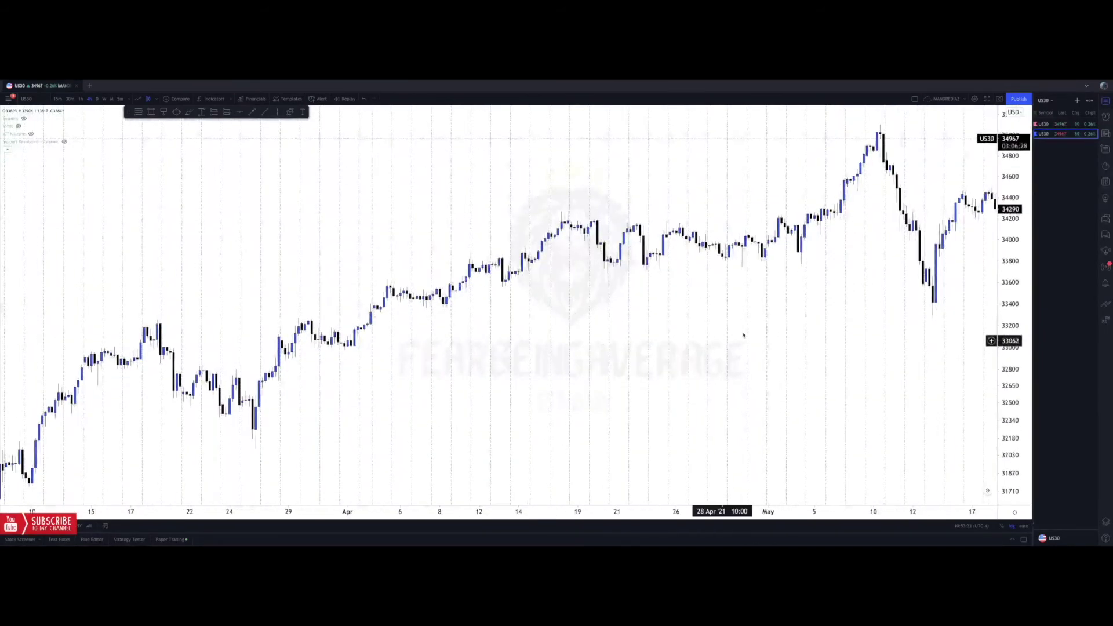
pyautogui.moveTo(736, 319); pyautogui.dragTo(557, 339)
pyautogui.moveTo(867, 181); pyautogui.dragTo(634, 242)
pyautogui.moveTo(1011, 313); pyautogui.dragTo(1011, 119)
pyautogui.moveTo(791, 149); pyautogui.dragTo(792, 266)
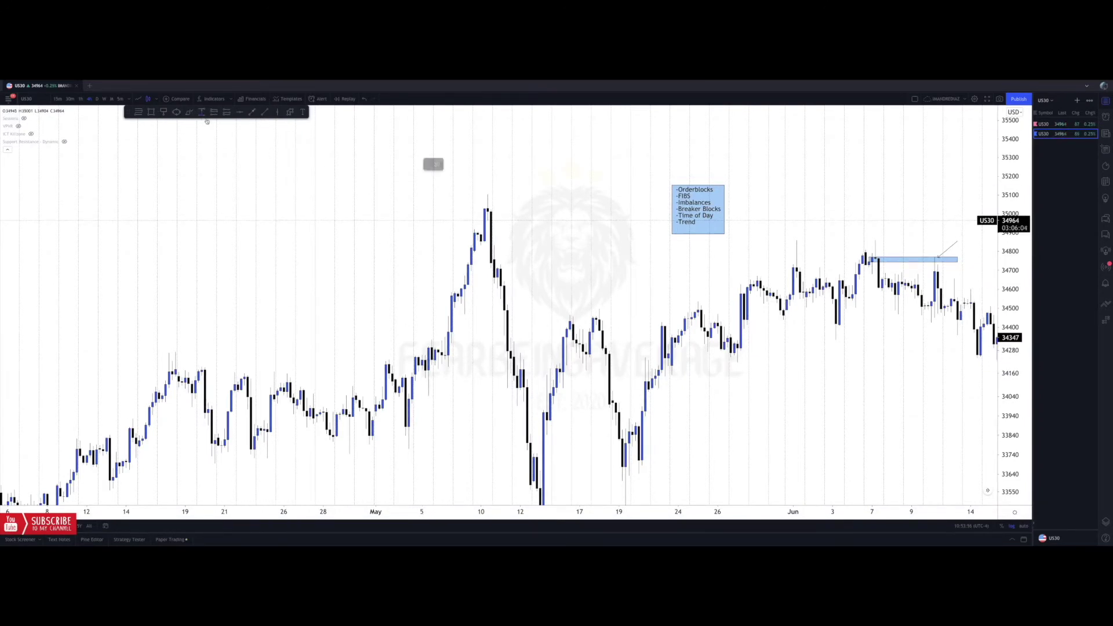
# Measure the price and date range of the consolidation between 4 and 6 May 2021.
pyautogui.click(406, 360)
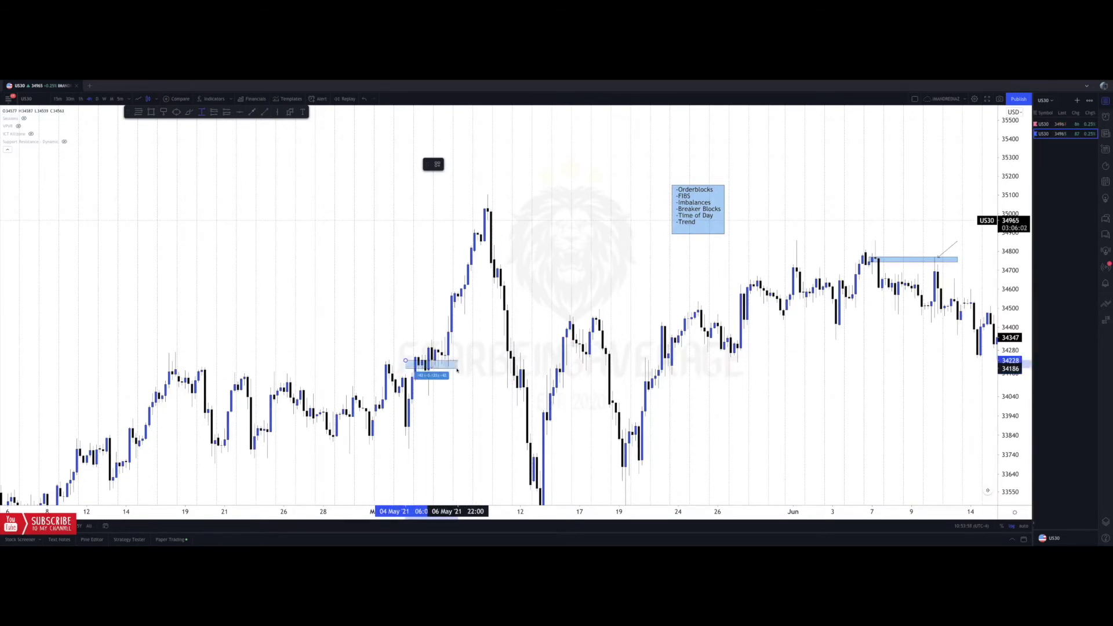
pyautogui.press('Escape')
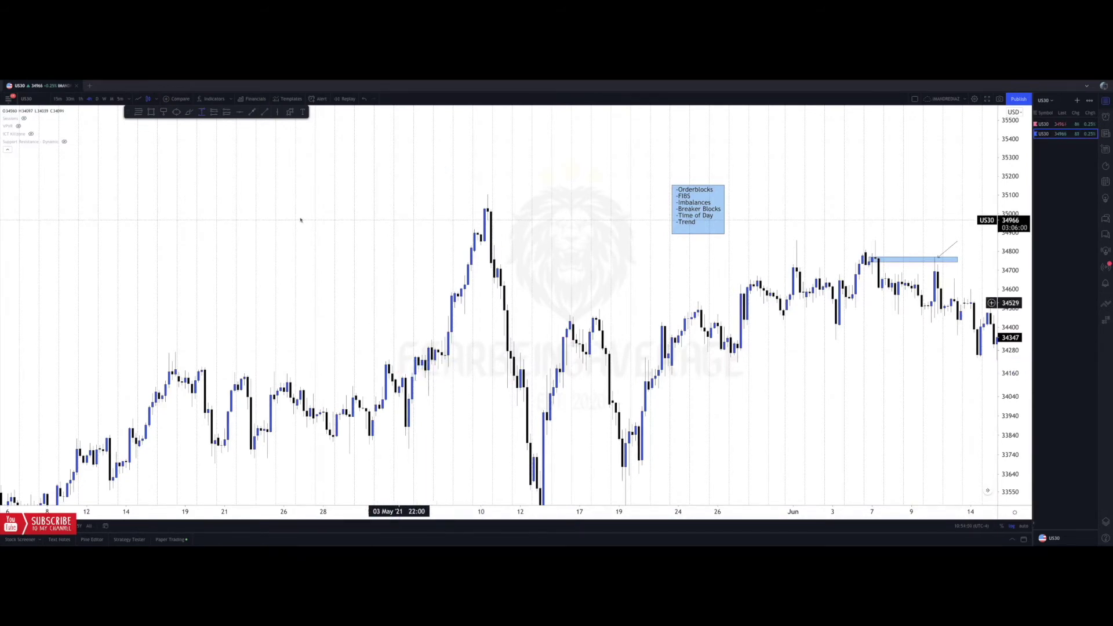
pyautogui.click(417, 363)
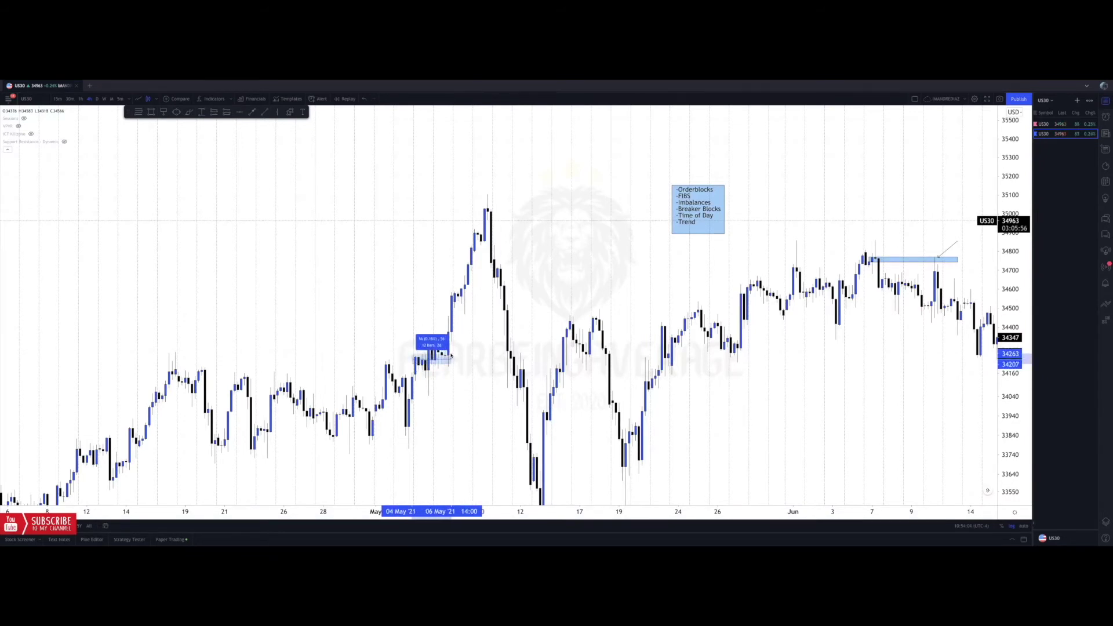
pyautogui.click(452, 355)
# Examine the May to July 2021 price action around the June order block at a wider scale.
pyautogui.moveTo(570, 282); pyautogui.dragTo(464, 219)
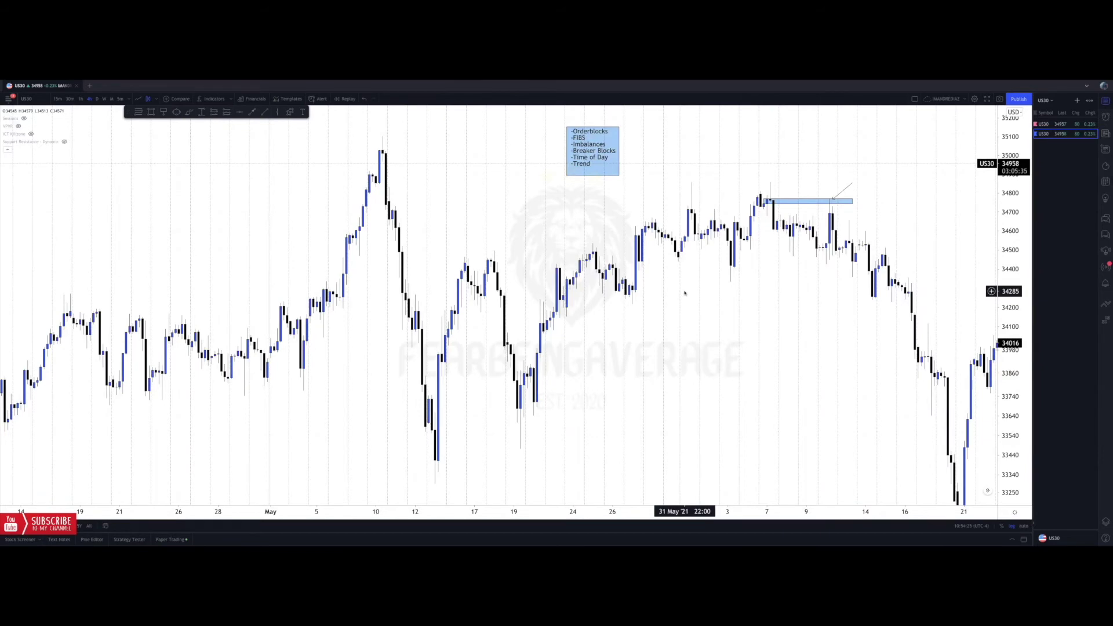
pyautogui.moveTo(673, 223); pyautogui.dragTo(623, 282)
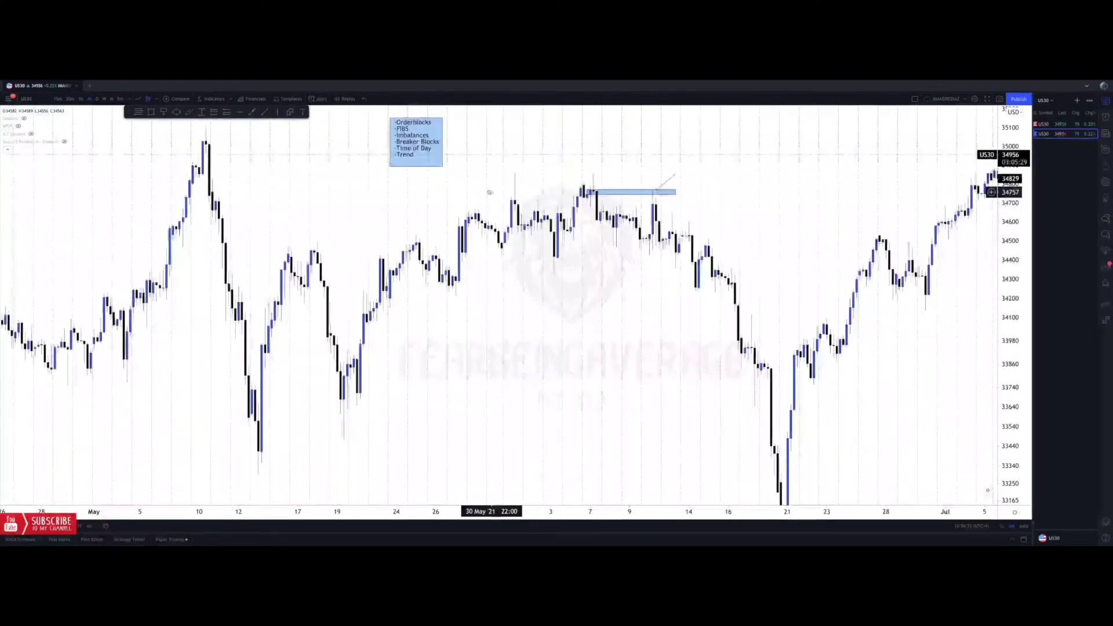
pyautogui.moveTo(490, 192); pyautogui.dragTo(421, 191)
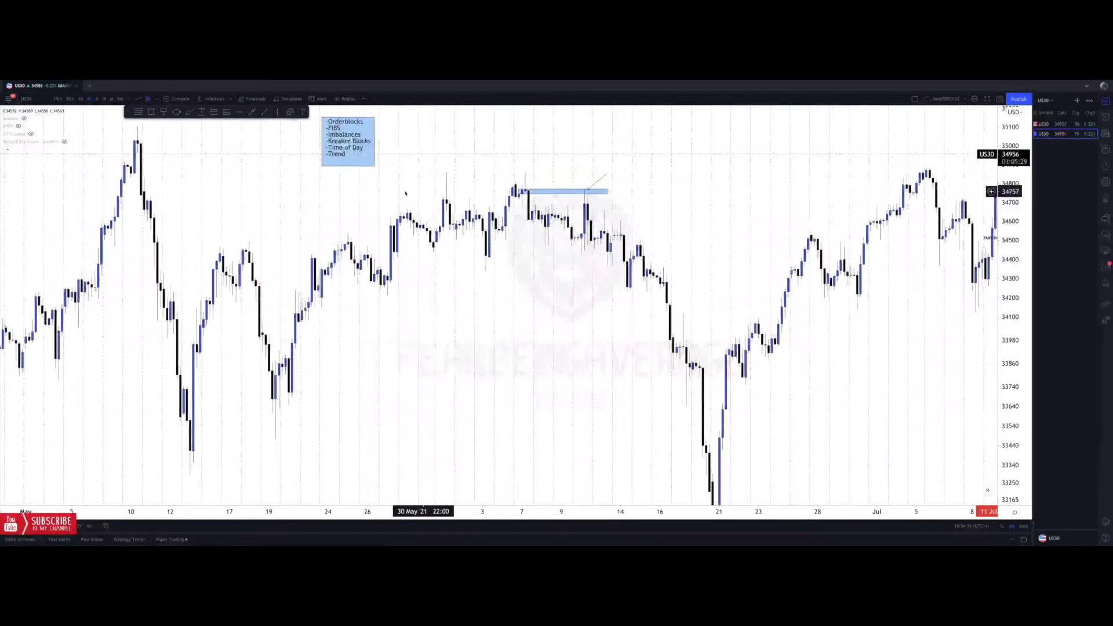
pyautogui.click(501, 153)
pyautogui.press('Escape')
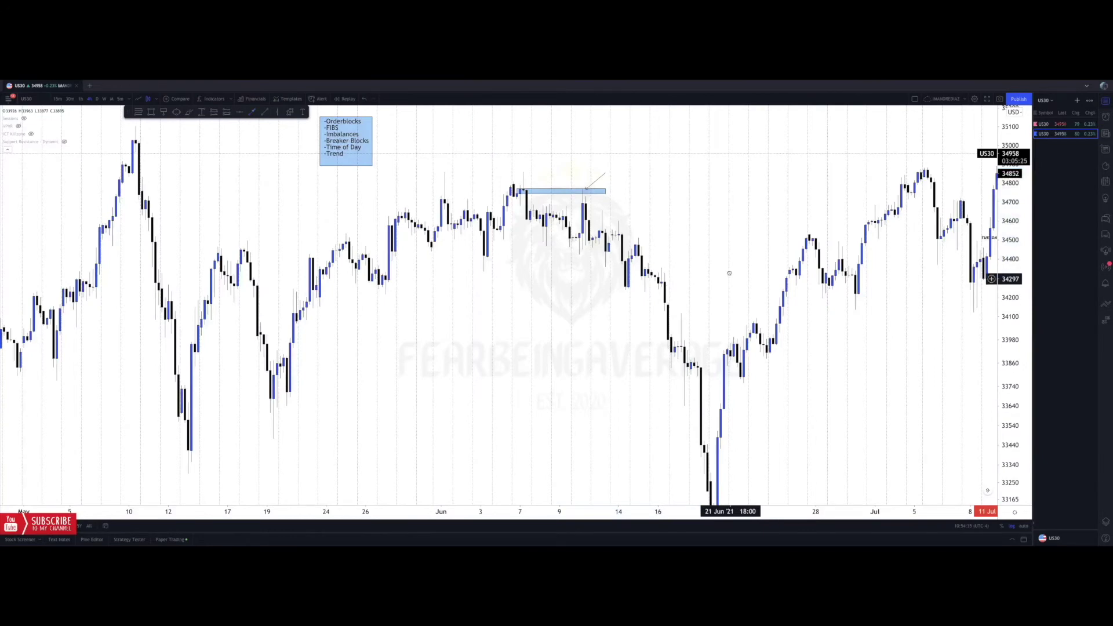
pyautogui.moveTo(729, 273); pyautogui.dragTo(692, 221)
pyautogui.moveTo(1010, 252); pyautogui.dragTo(1011, 354)
pyautogui.scroll(-3, 713, 370)
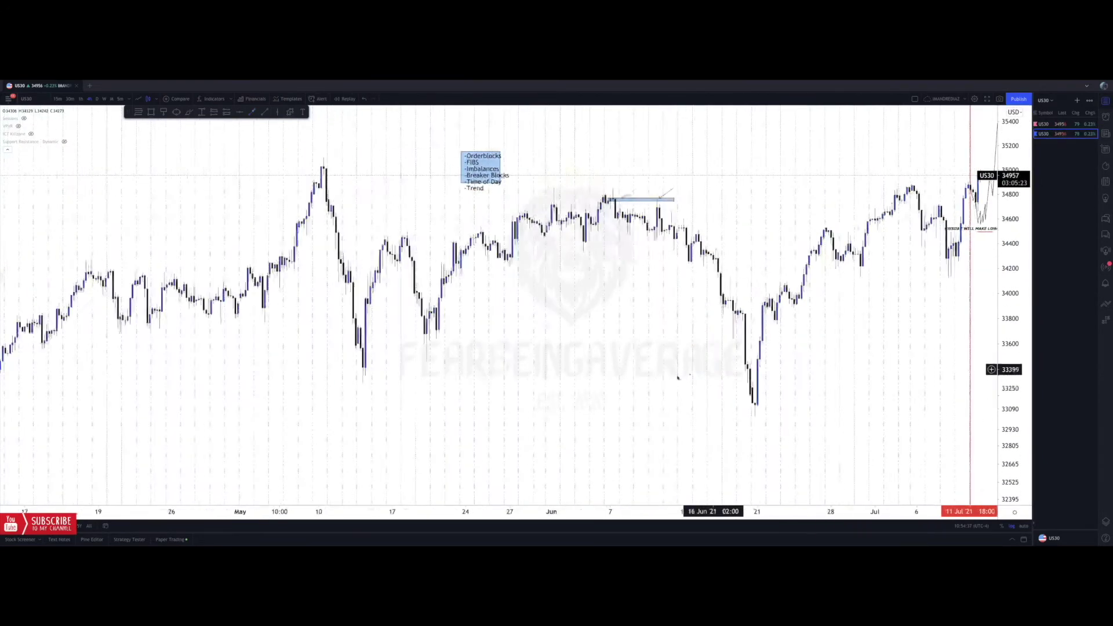
pyautogui.scroll(-2, 677, 377)
# Draw a horizontal line at 33689 from 15 April to 25 May 2021 and circle the two April lows near it with ellipses.
pyautogui.moveTo(502, 350); pyautogui.dragTo(771, 301)
pyautogui.moveTo(475, 318); pyautogui.dragTo(493, 294)
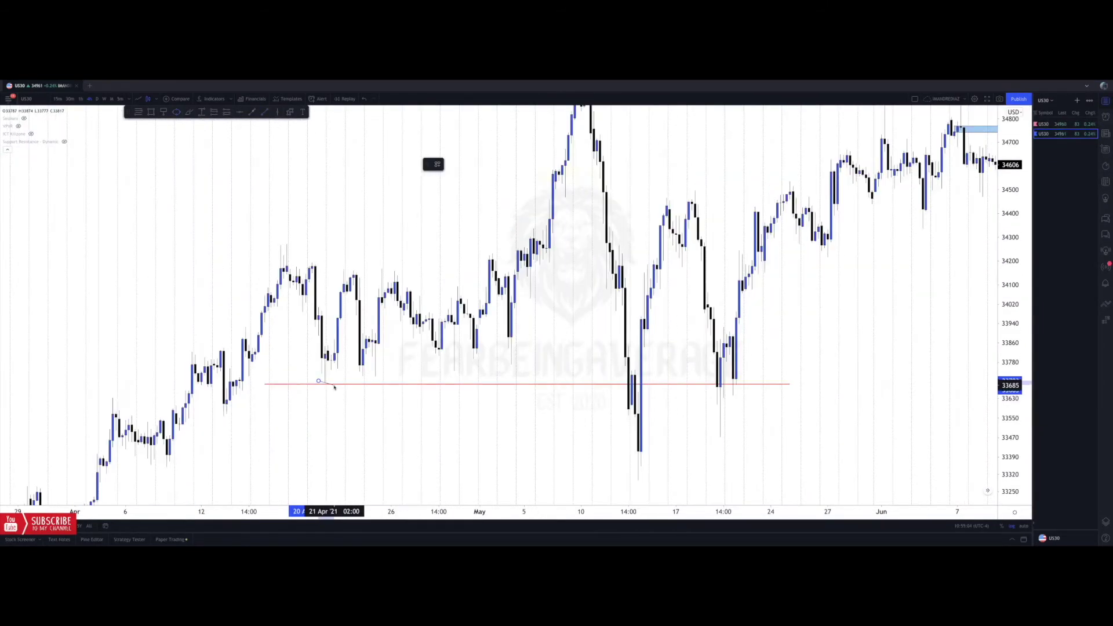
pyautogui.click(327, 384)
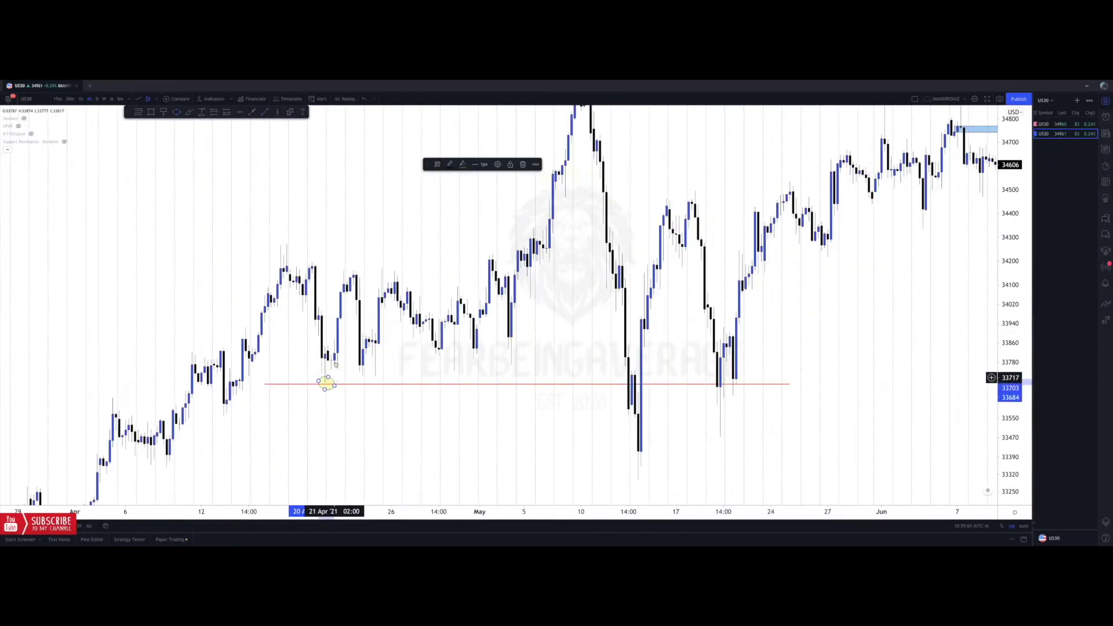
pyautogui.click(176, 112)
pyautogui.moveTo(379, 380); pyautogui.dragTo(380, 377)
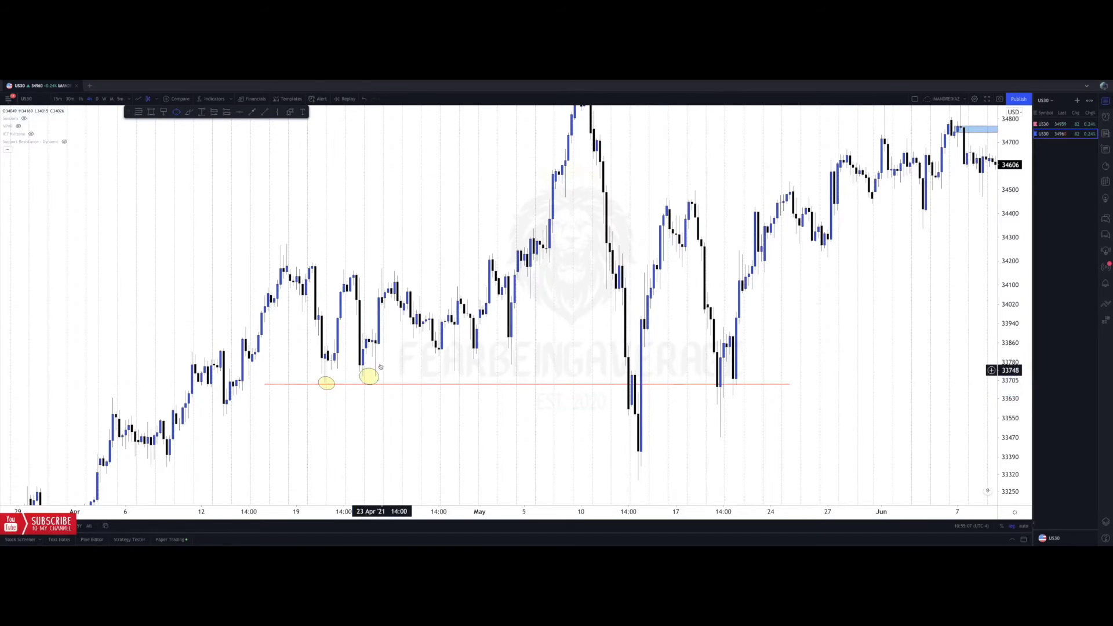
# Circle the three higher lows between late April and early May 2021 above the horizontal line with ellipses.
pyautogui.click(176, 113)
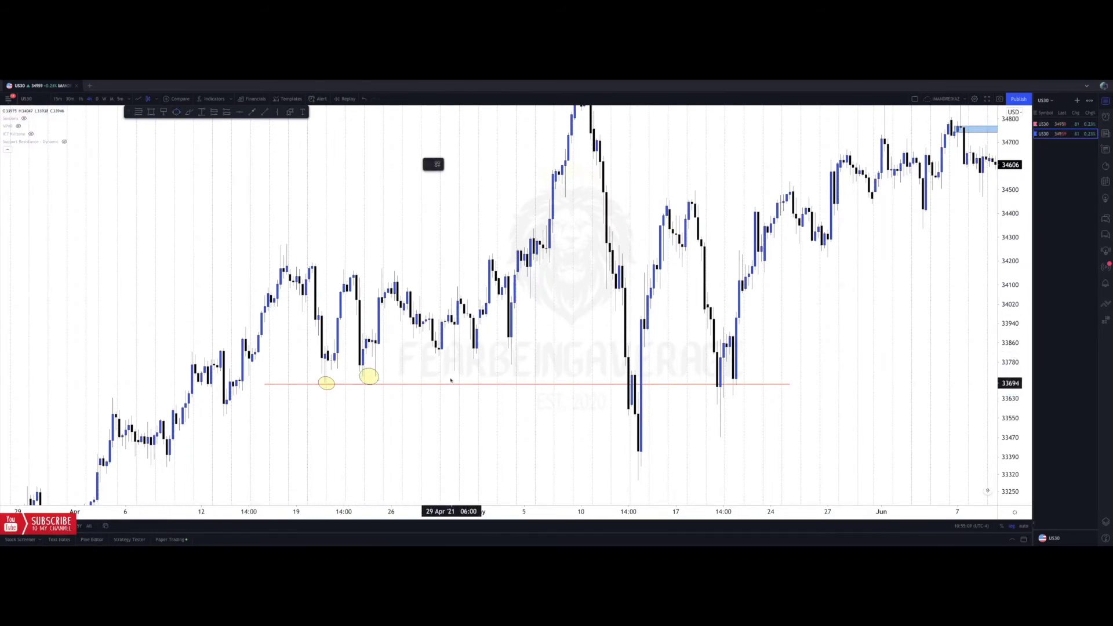
pyautogui.click(467, 366)
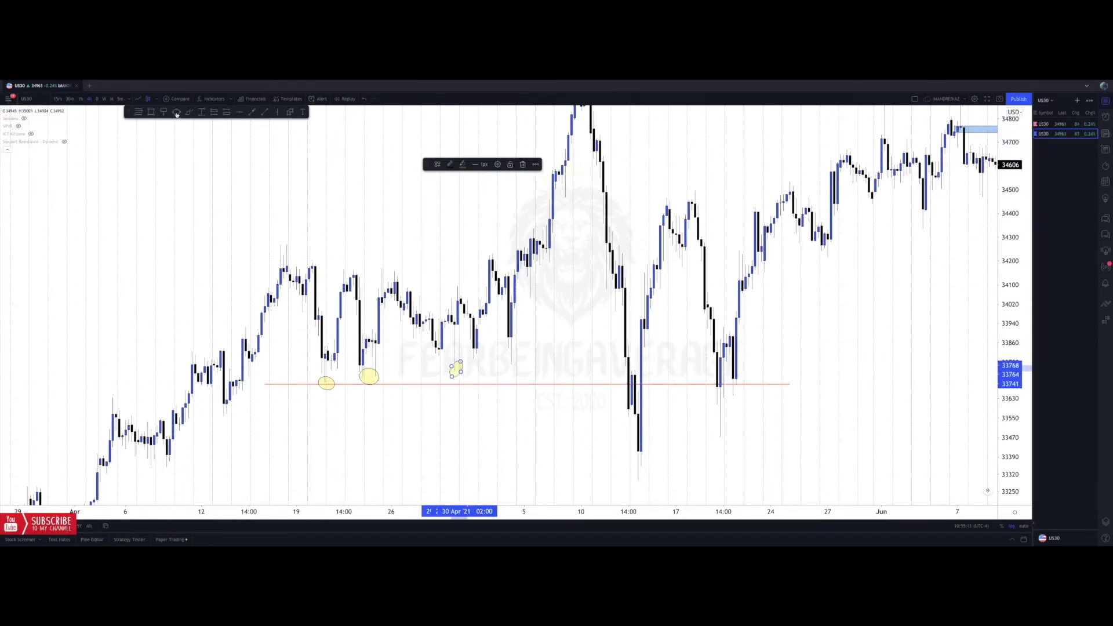
pyautogui.click(176, 113)
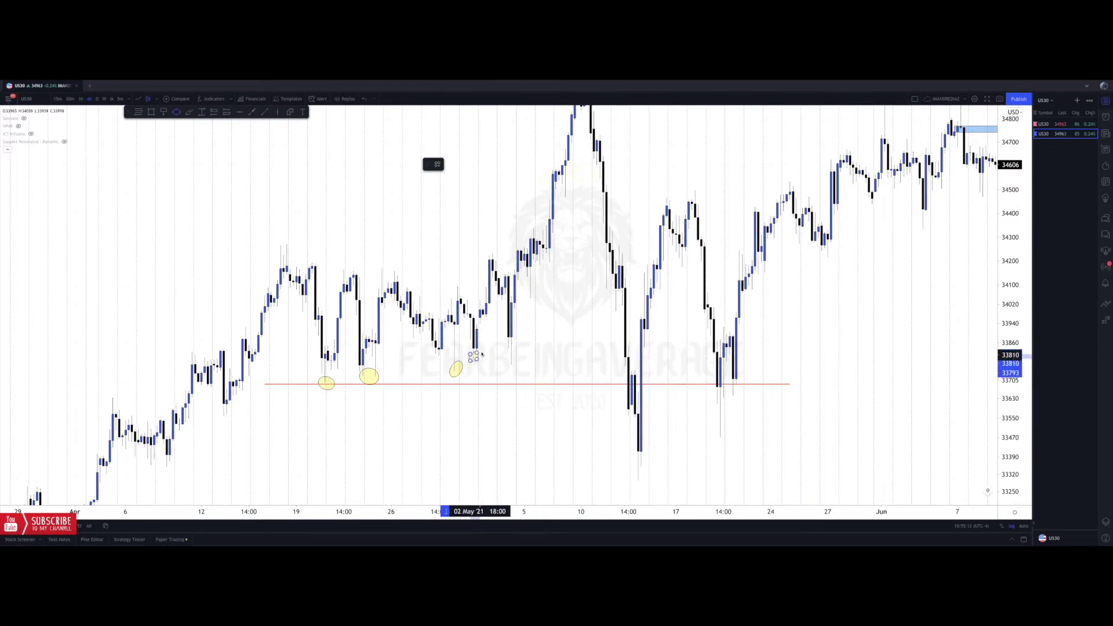
pyautogui.click(480, 350)
pyautogui.click(176, 112)
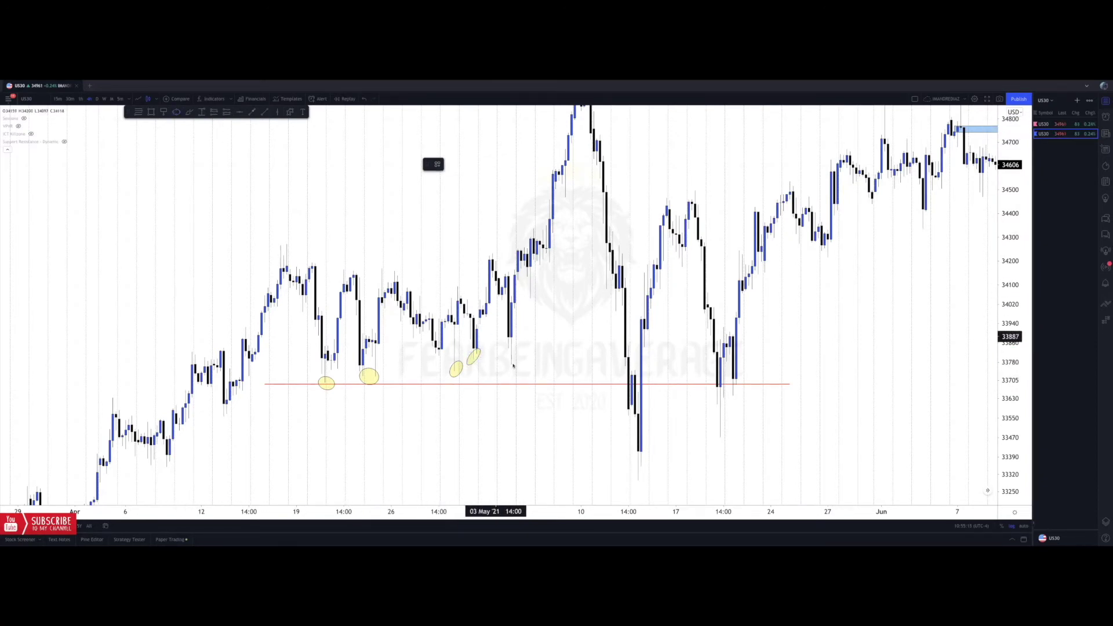
pyautogui.click(520, 358)
pyautogui.moveTo(549, 328); pyautogui.dragTo(581, 307)
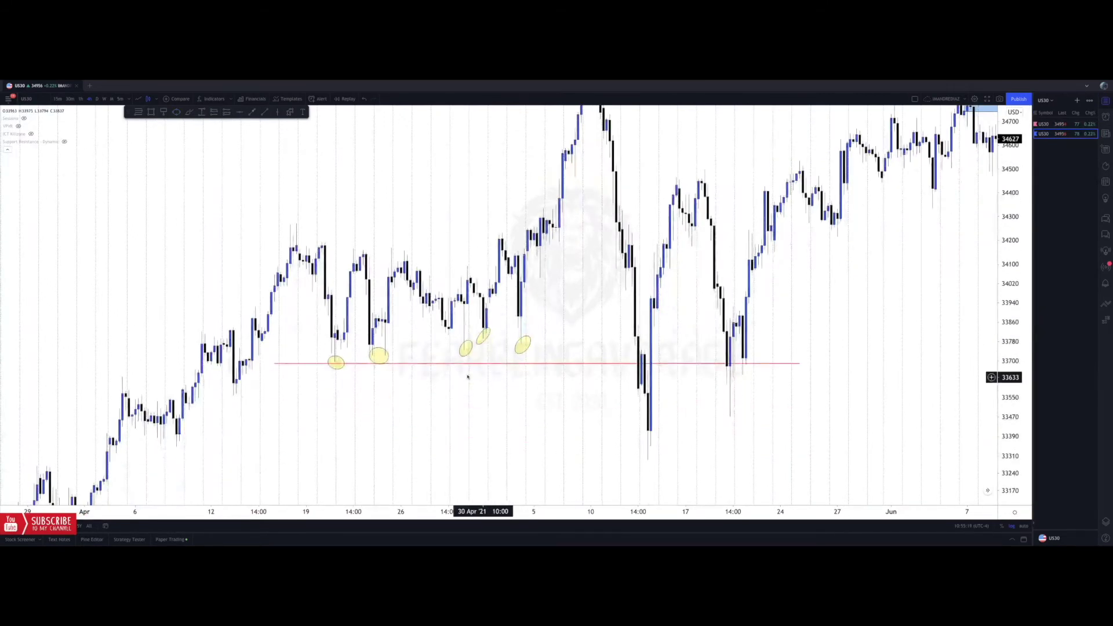
# Delete the five ellipses around the April and May lows together with the horizontal line at 33689.
pyautogui.click(471, 365)
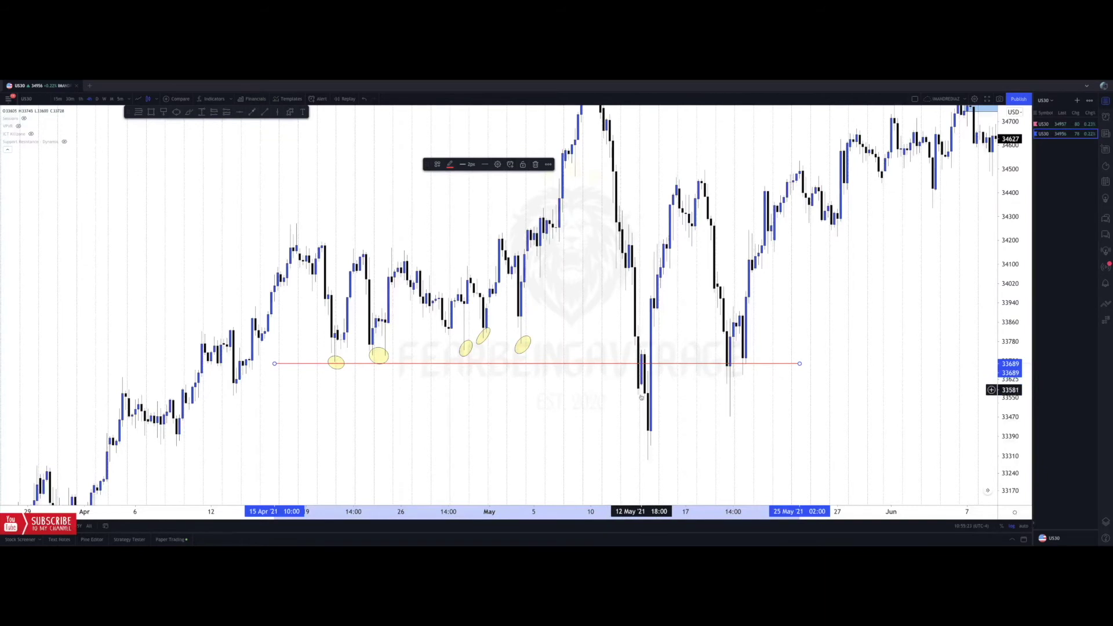
pyautogui.click(531, 342)
pyautogui.press('Delete')
pyautogui.click(487, 332)
pyautogui.press('Delete')
pyautogui.click(470, 341)
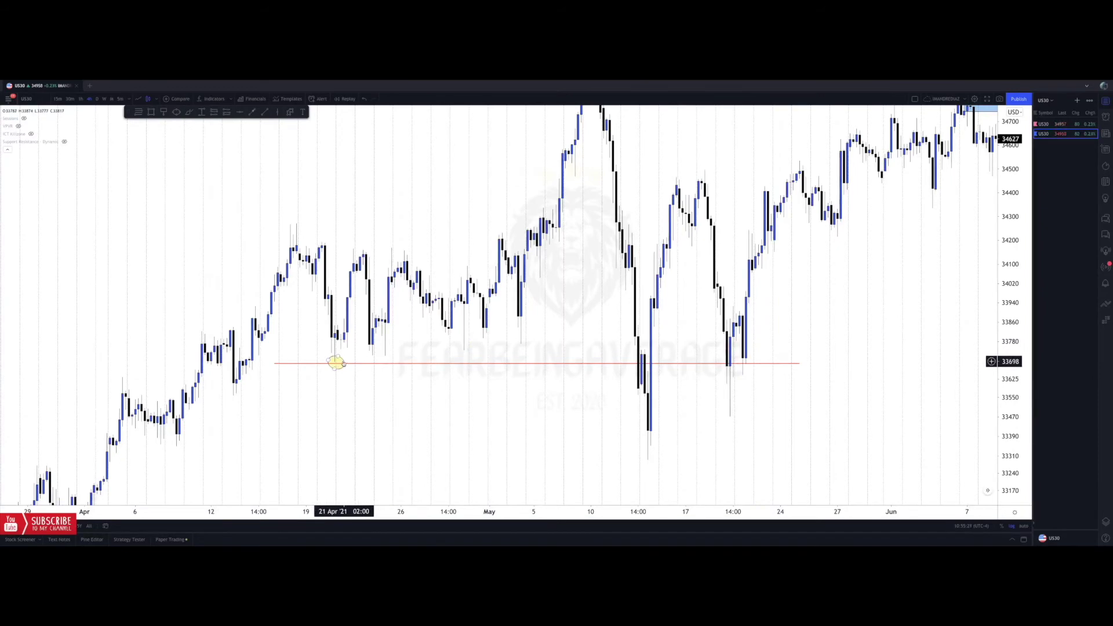
pyautogui.click(344, 364)
pyautogui.press('Delete')
pyautogui.click(345, 364)
pyautogui.press('Delete')
pyautogui.rightClick(346, 364)
pyautogui.click(376, 367)
# Examine the US30 price swings from February to May 2021 at a wider scale.
pyautogui.moveTo(375, 366); pyautogui.dragTo(489, 303)
pyautogui.moveTo(284, 311); pyautogui.dragTo(529, 325)
pyautogui.moveTo(299, 354); pyautogui.dragTo(391, 366)
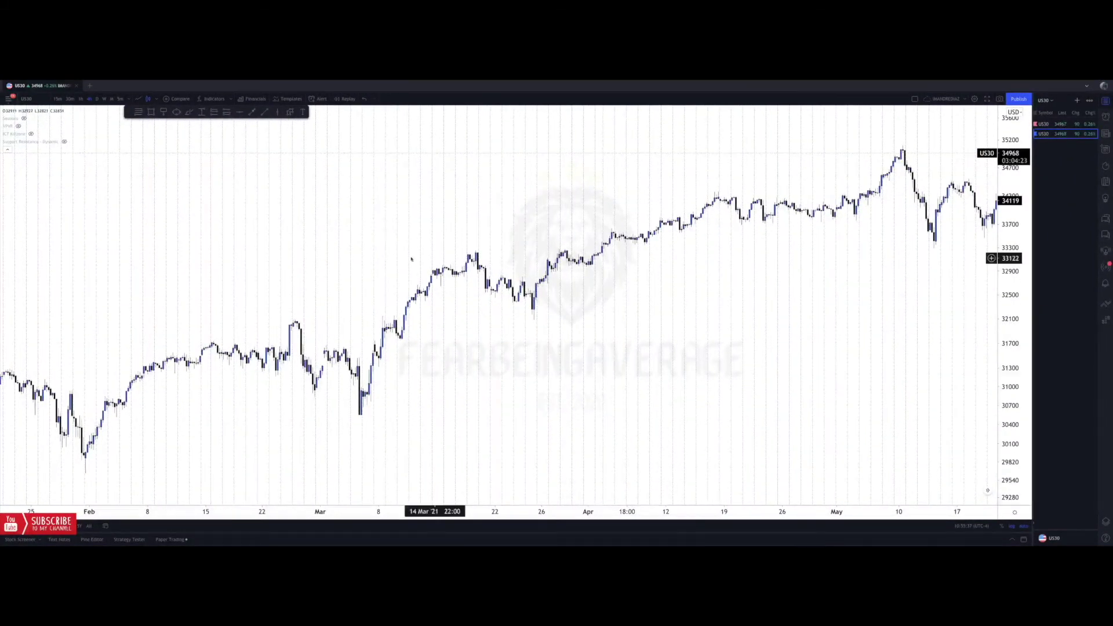
pyautogui.moveTo(351, 251); pyautogui.dragTo(435, 229)
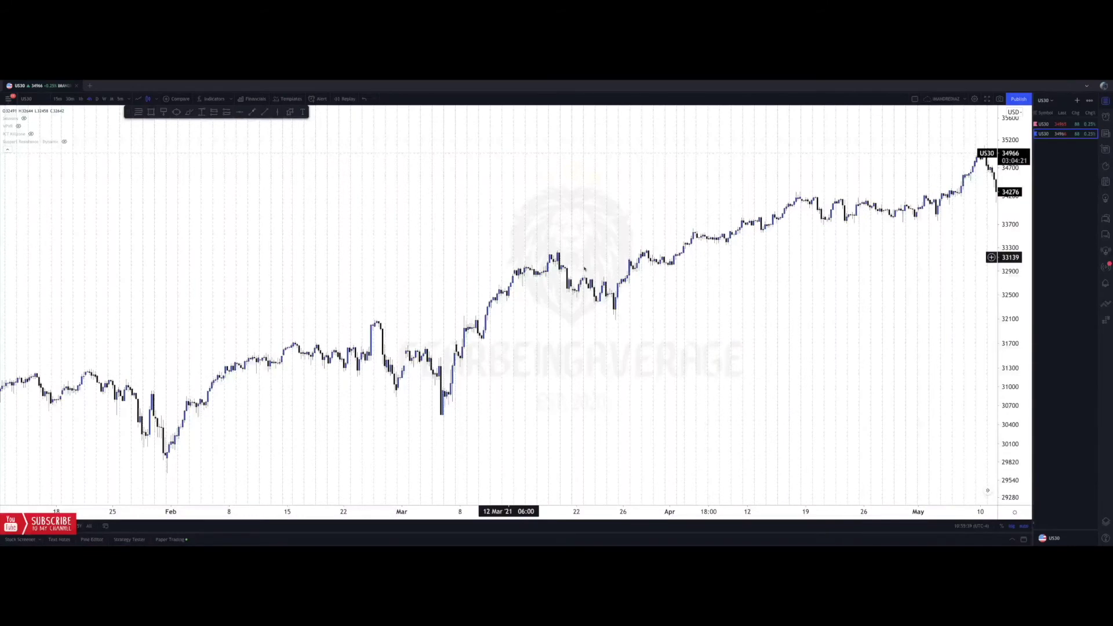
pyautogui.moveTo(584, 269); pyautogui.dragTo(504, 248)
pyautogui.click(479, 240)
pyautogui.click(539, 297)
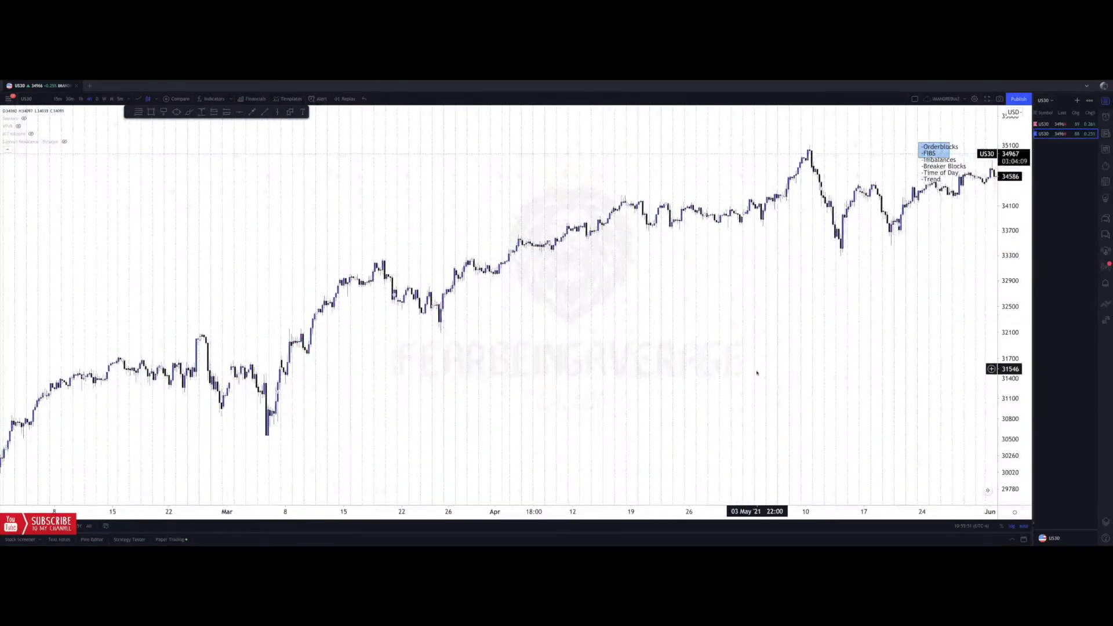
# Draw a trend line from 23 November 2020 at 30202 to 26 February 2021 at 32204 above the highs, and delete it.
pyautogui.click(253, 113)
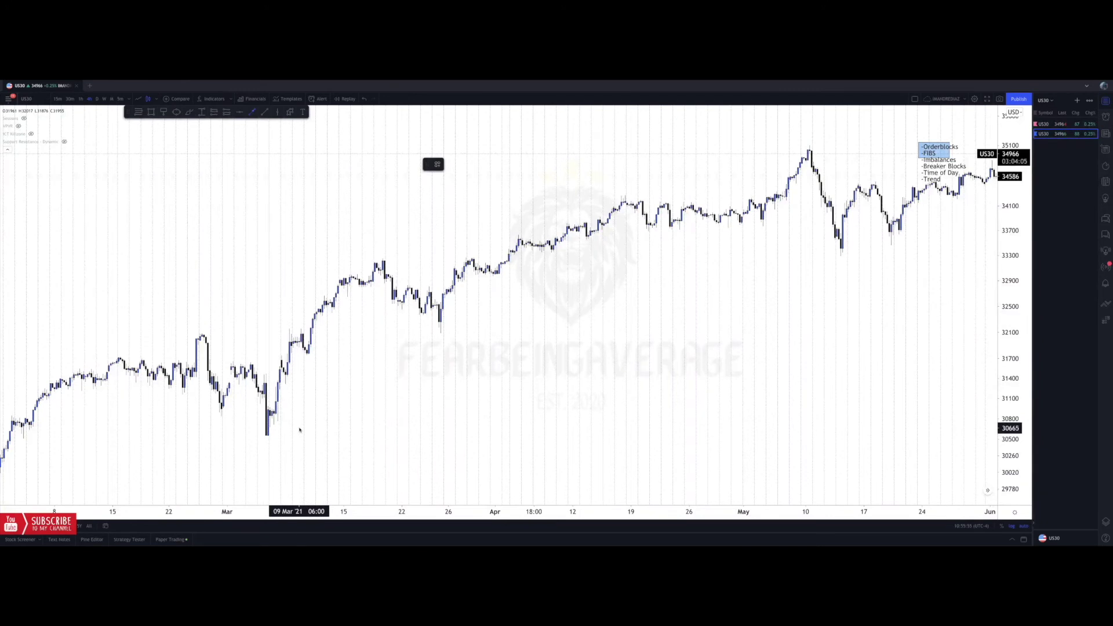
pyautogui.moveTo(181, 324); pyautogui.dragTo(603, 303)
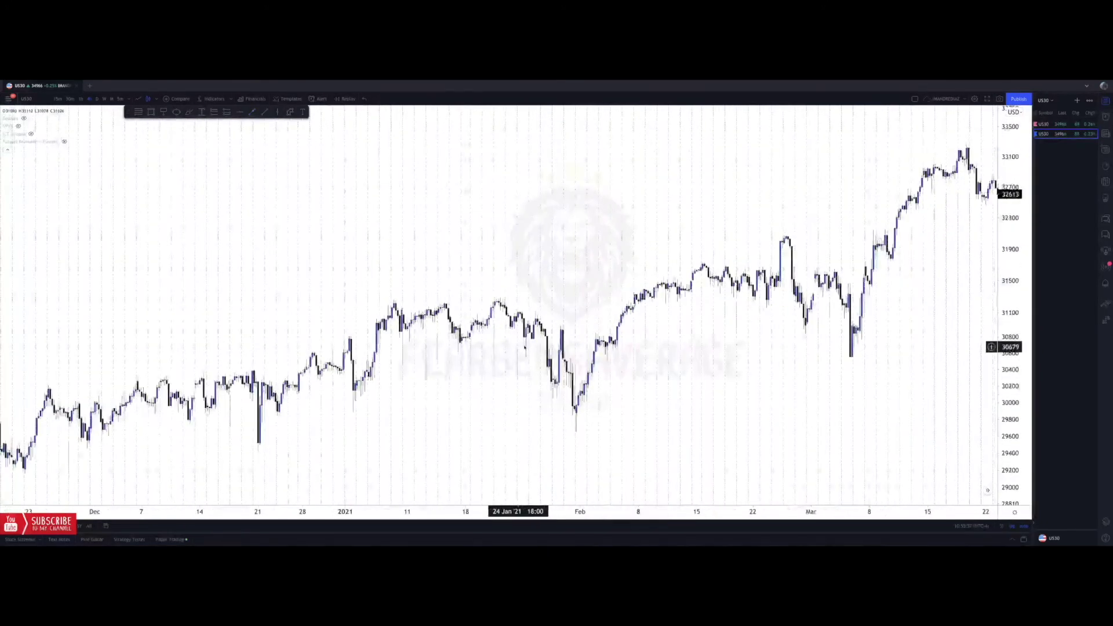
pyautogui.click(257, 113)
pyautogui.click(33, 386)
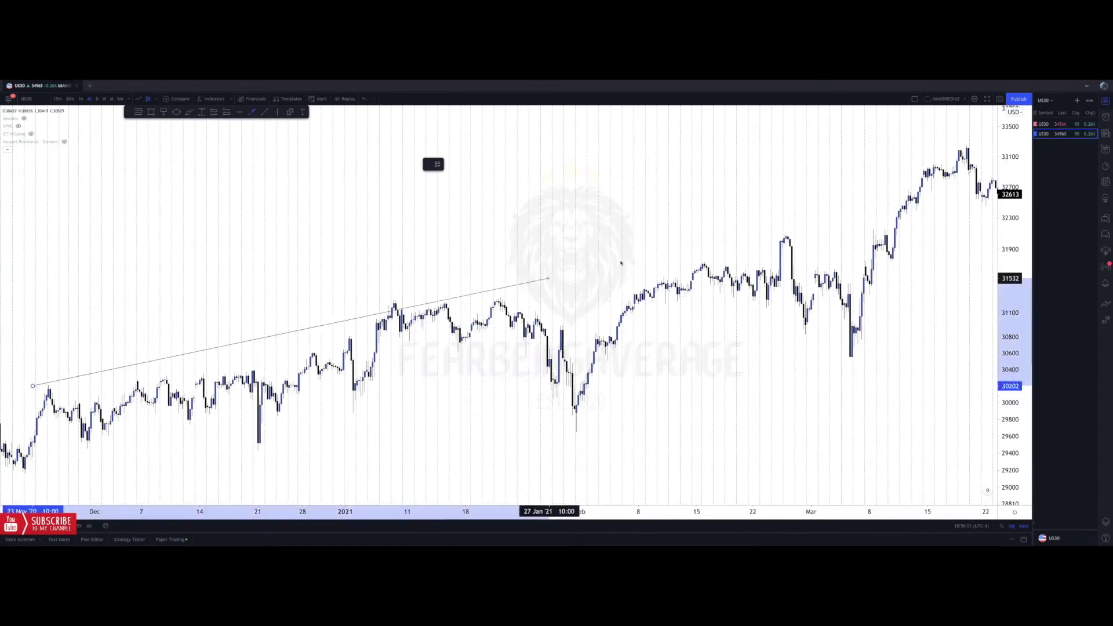
pyautogui.click(805, 225)
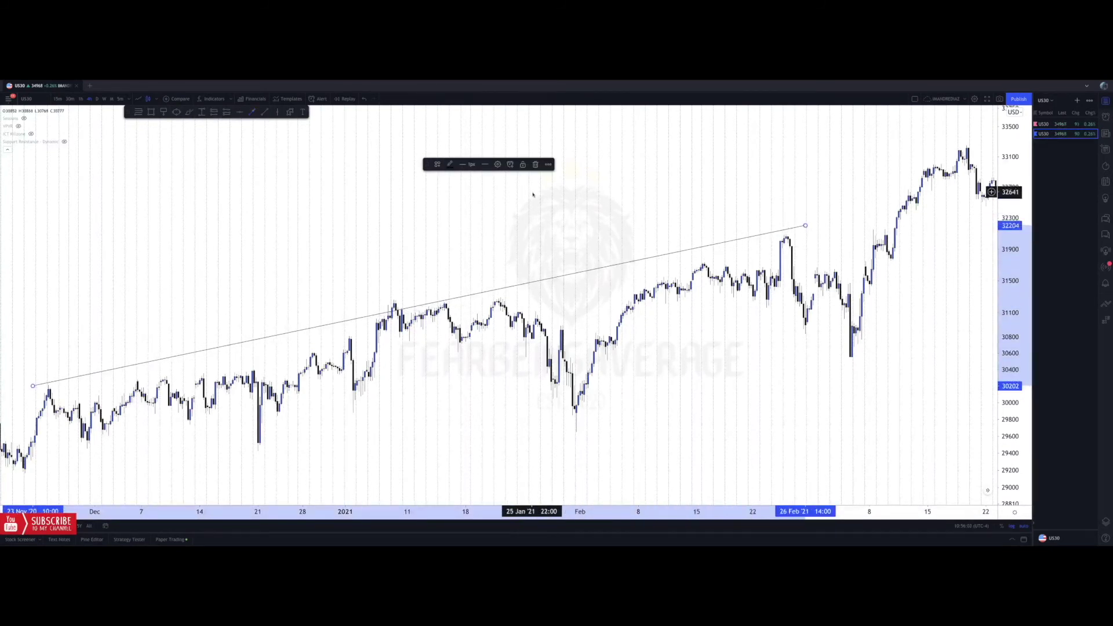
pyautogui.press('Delete')
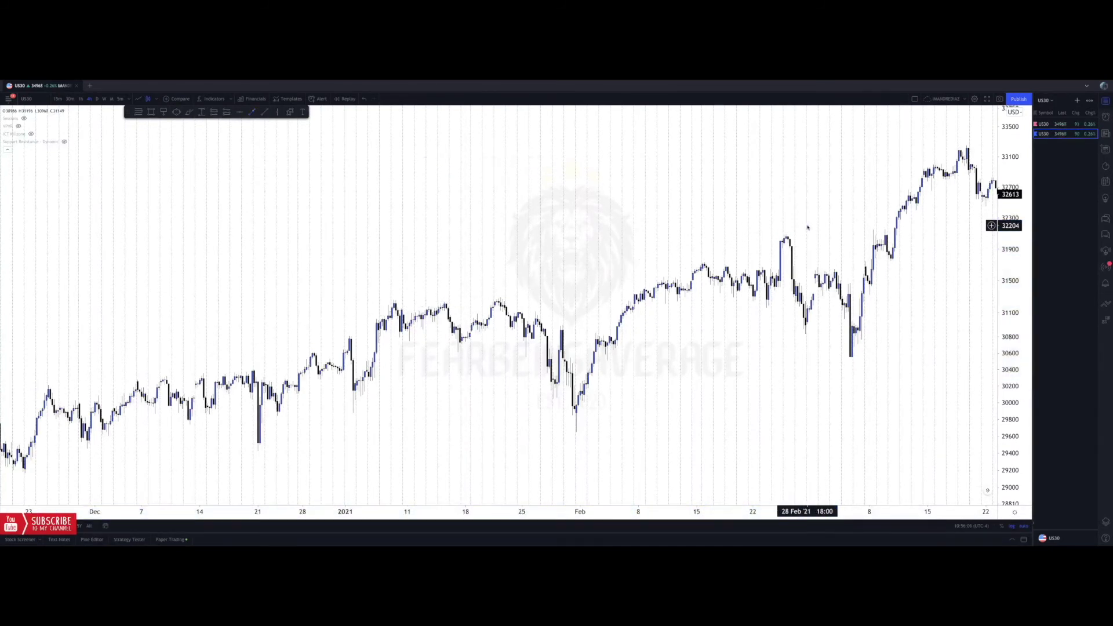
# Draw a falling trend line from 15 October 2020 at 29146 to about 27582 in early November 2020, and delete it.
pyautogui.moveTo(425, 279); pyautogui.dragTo(727, 246)
pyautogui.moveTo(389, 241); pyautogui.dragTo(667, 226)
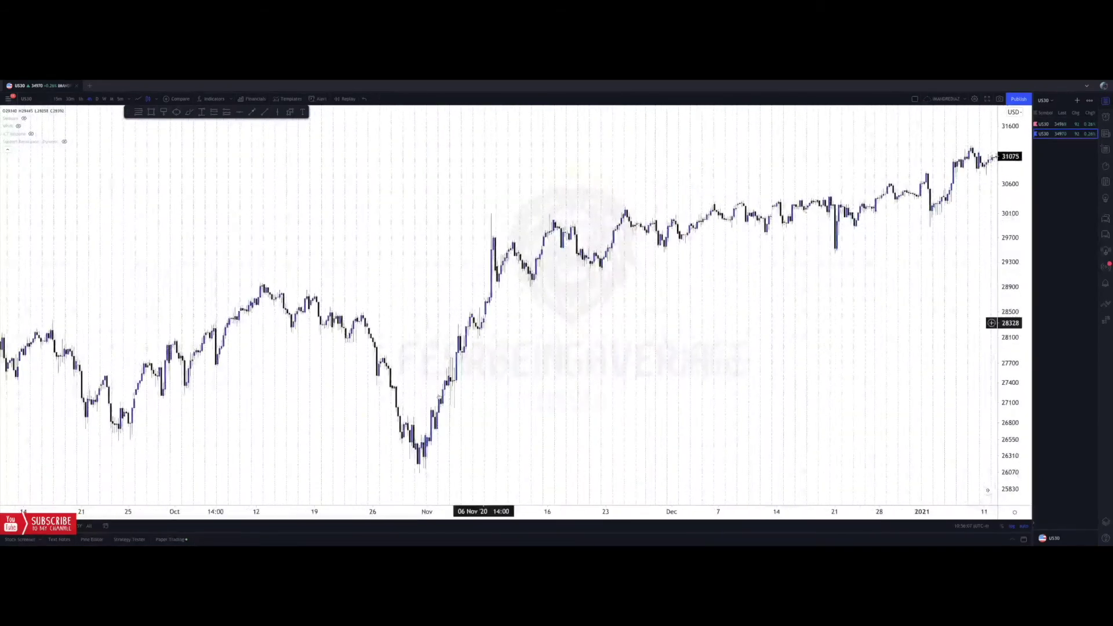
pyautogui.moveTo(364, 266); pyautogui.dragTo(491, 253)
pyautogui.click(251, 112)
pyautogui.click(417, 235)
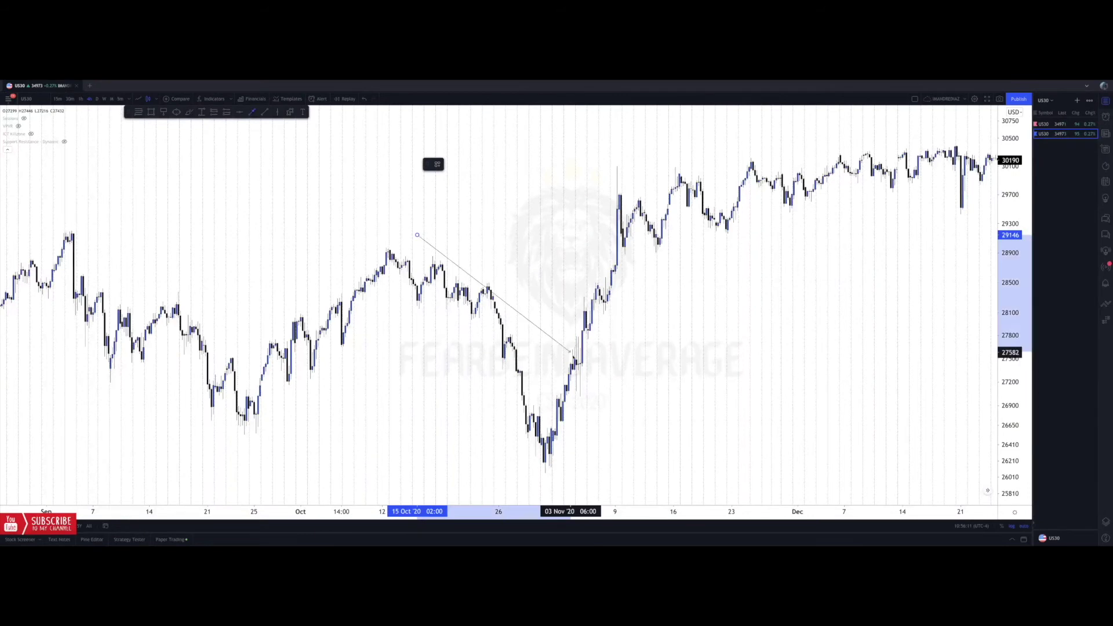
pyautogui.click(583, 352)
pyautogui.press('Delete')
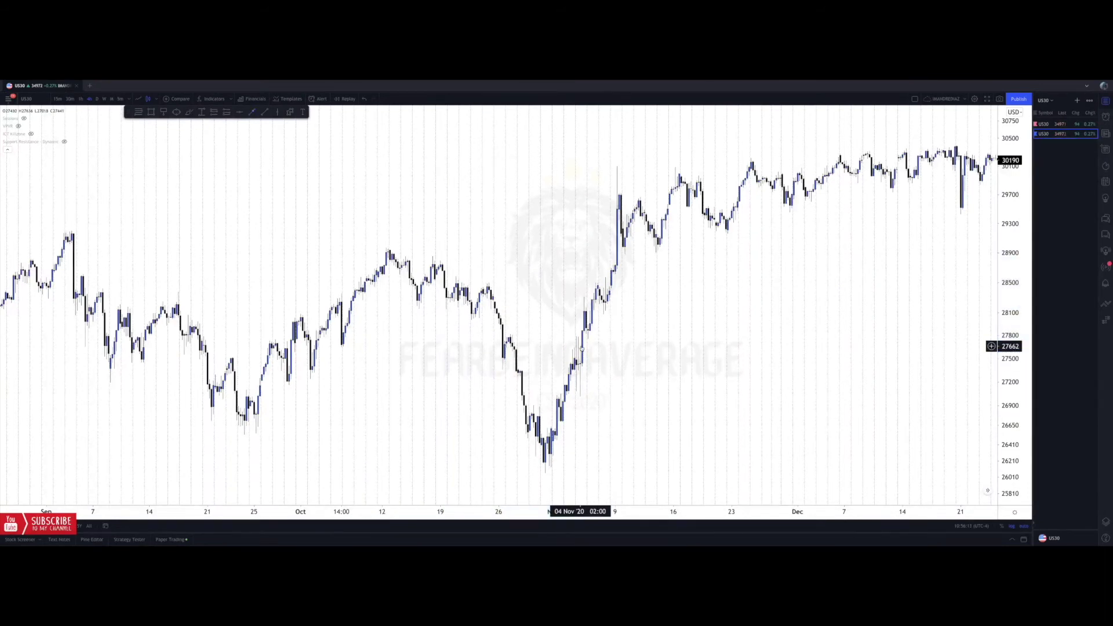
# Return to the latest prices and examine the June 2021 order block beside the list of concepts.
pyautogui.rightClick(691, 257)
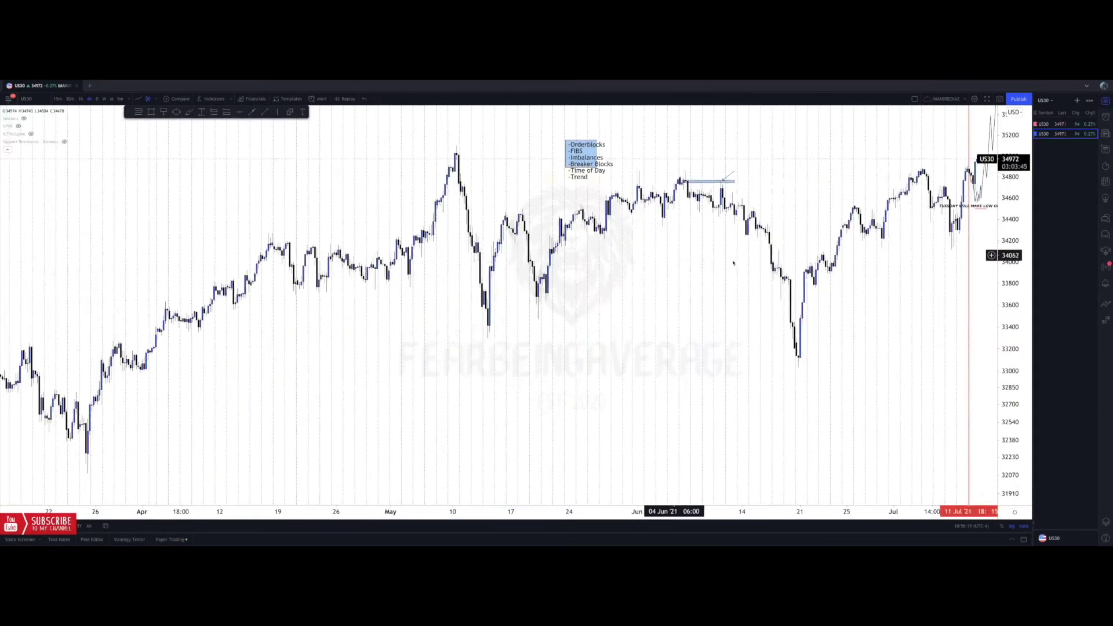
pyautogui.moveTo(1010, 336); pyautogui.dragTo(1010, 149)
pyautogui.moveTo(745, 162); pyautogui.dragTo(805, 333)
pyautogui.scroll(4, 723, 333)
pyautogui.moveTo(527, 220); pyautogui.dragTo(575, 221)
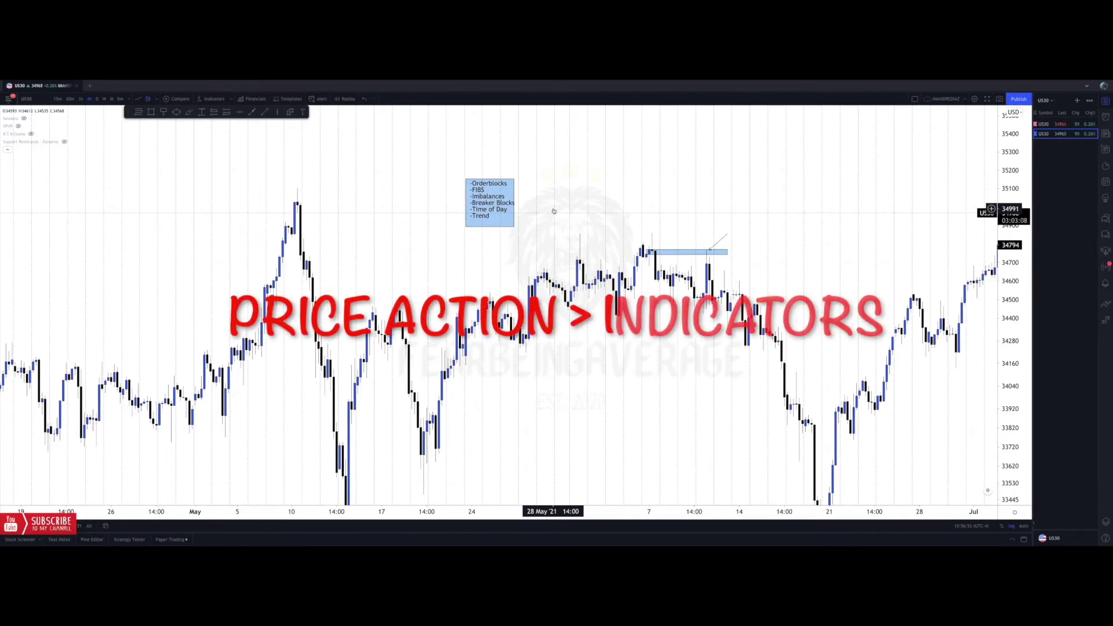
pyautogui.moveTo(568, 311); pyautogui.dragTo(557, 277)
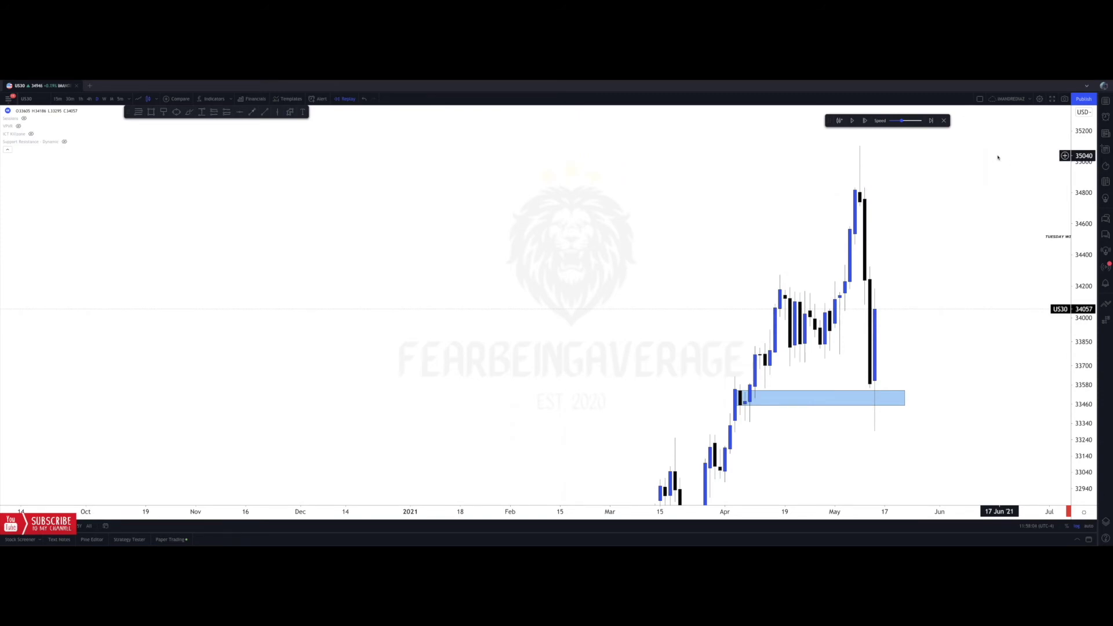
# Examine the May 2021 daily candle's reaction to the April order block zone at different price scales in the bar replay.
pyautogui.moveTo(750, 194)
pyautogui.mouseDown()
pyautogui.moveTo(684, 176)
pyautogui.moveTo(743, 189)
pyautogui.mouseUp()
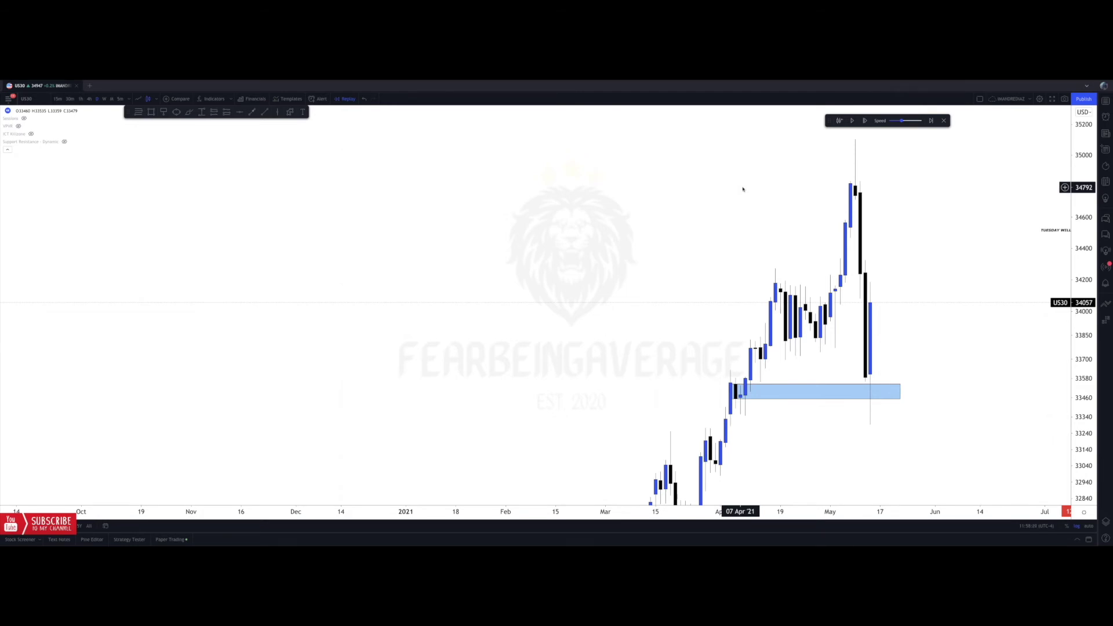
pyautogui.moveTo(1088, 178); pyautogui.dragTo(1023, 461)
pyautogui.moveTo(930, 400); pyautogui.dragTo(972, 385)
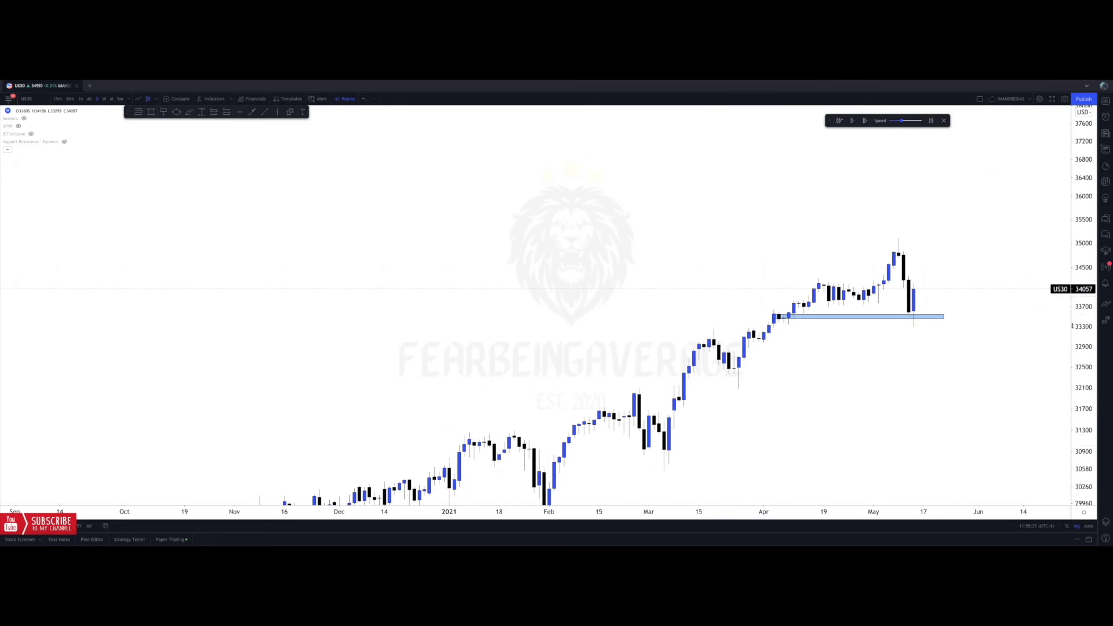
pyautogui.moveTo(1076, 325); pyautogui.dragTo(1058, 82)
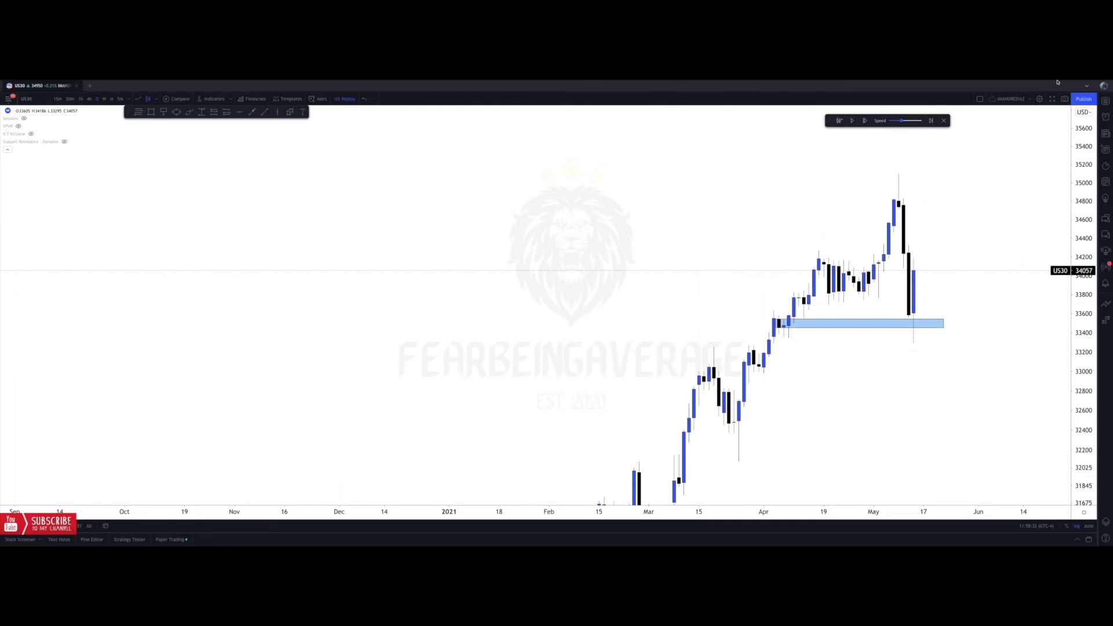
pyautogui.moveTo(985, 226); pyautogui.dragTo(993, 233)
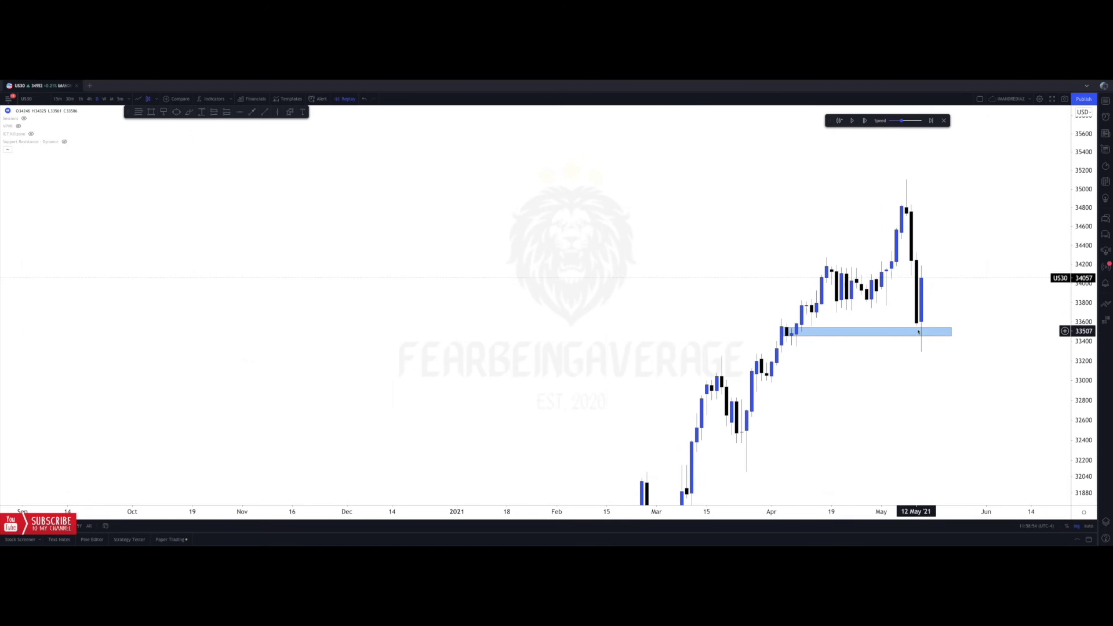
pyautogui.click(787, 332)
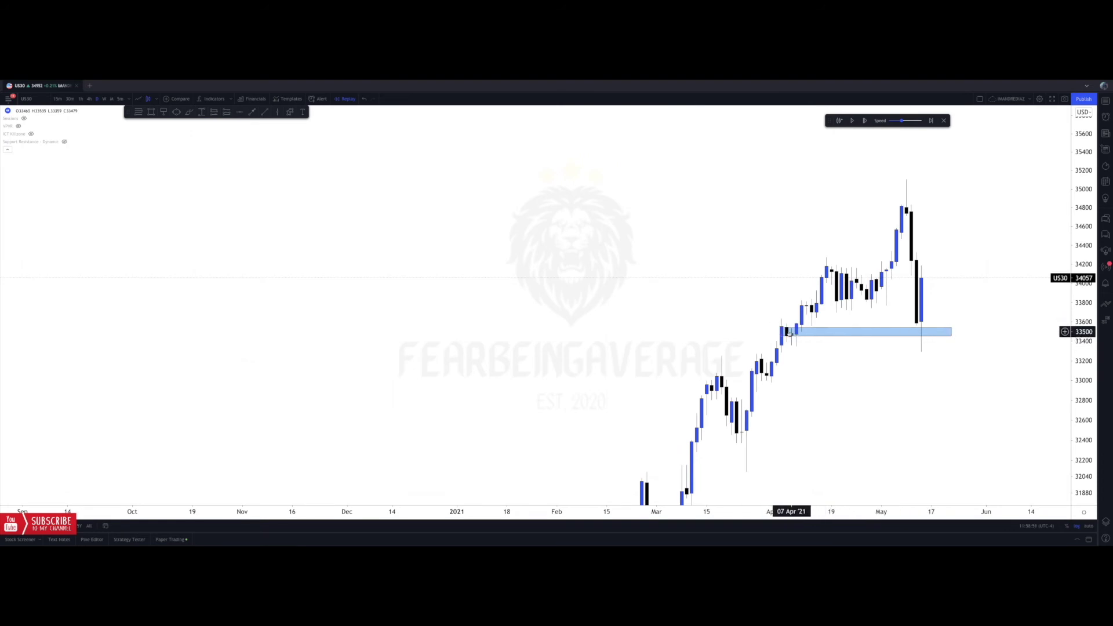
# Switch the replay chart to the four-hour timeframe and frame the April order block with the mid-May low.
pyautogui.click(90, 99)
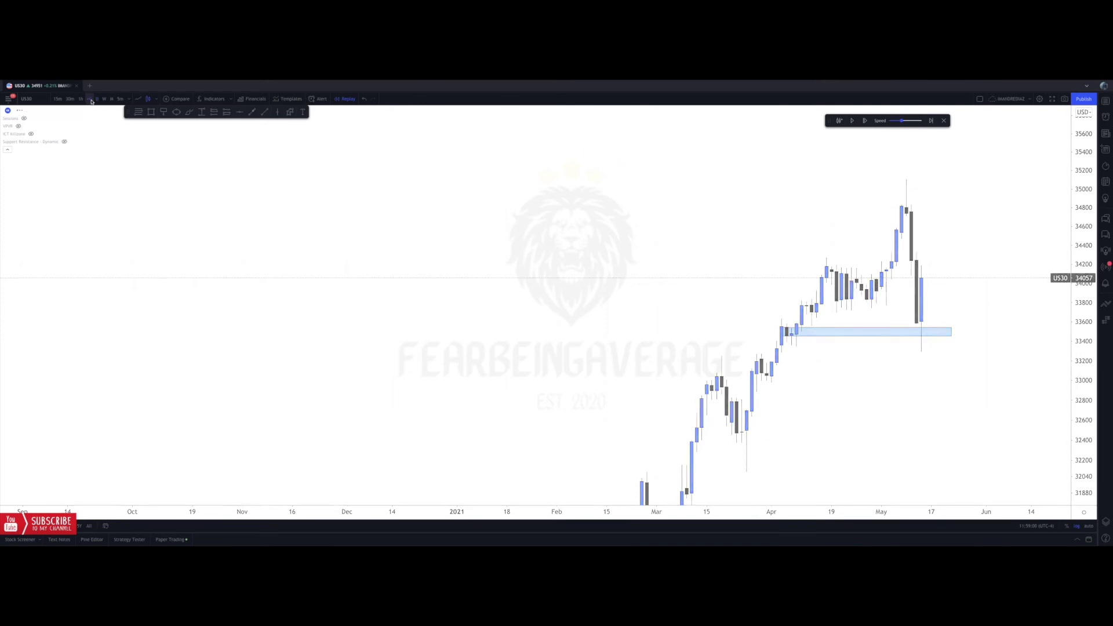
pyautogui.scroll(5, 580, 214)
pyautogui.scroll(3, 626, 215)
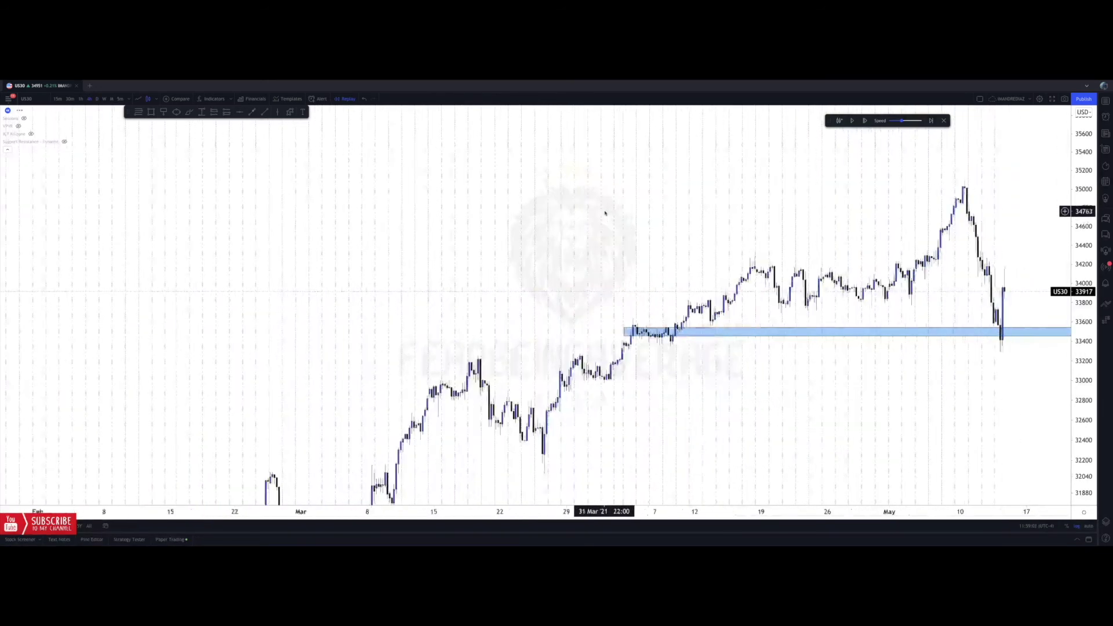
pyautogui.moveTo(747, 218); pyautogui.dragTo(625, 229)
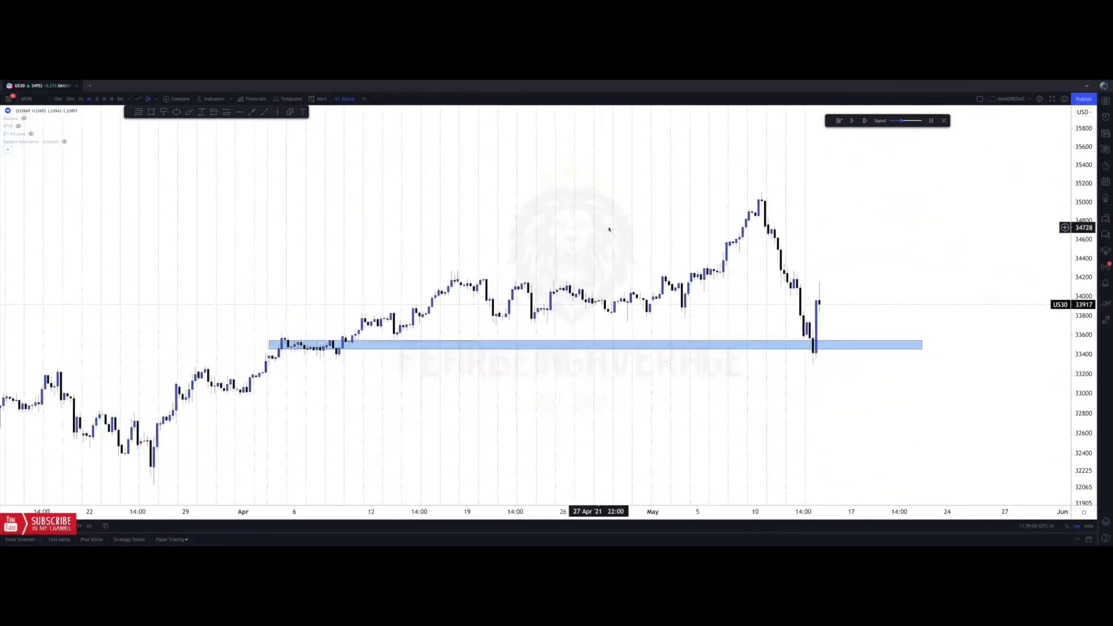
pyautogui.scroll(1, 609, 228)
pyautogui.moveTo(1079, 316); pyautogui.dragTo(1076, 214)
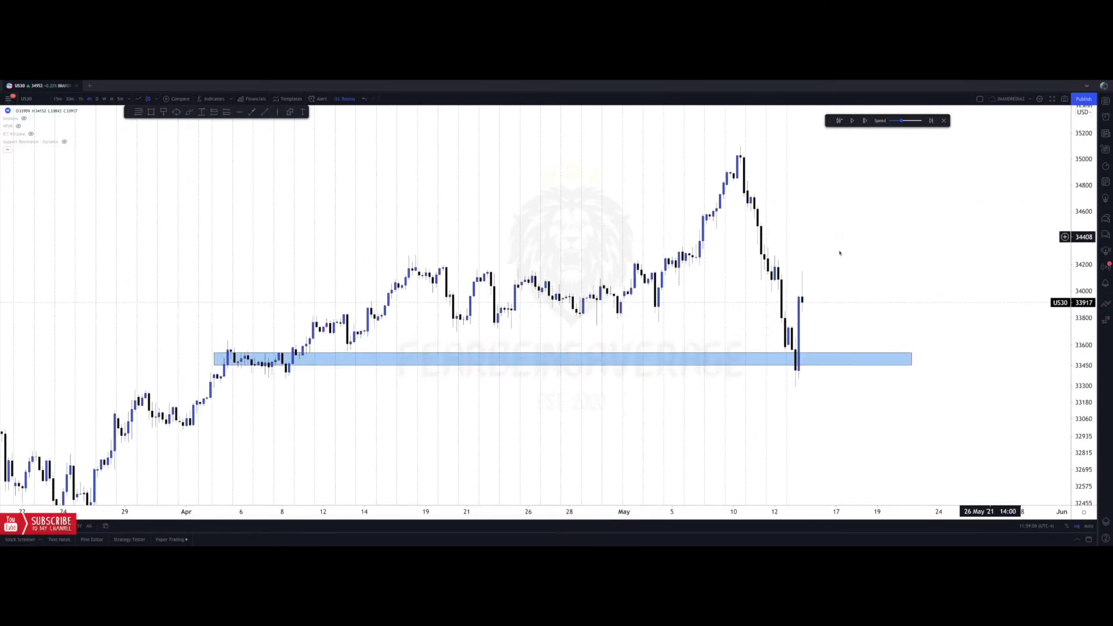
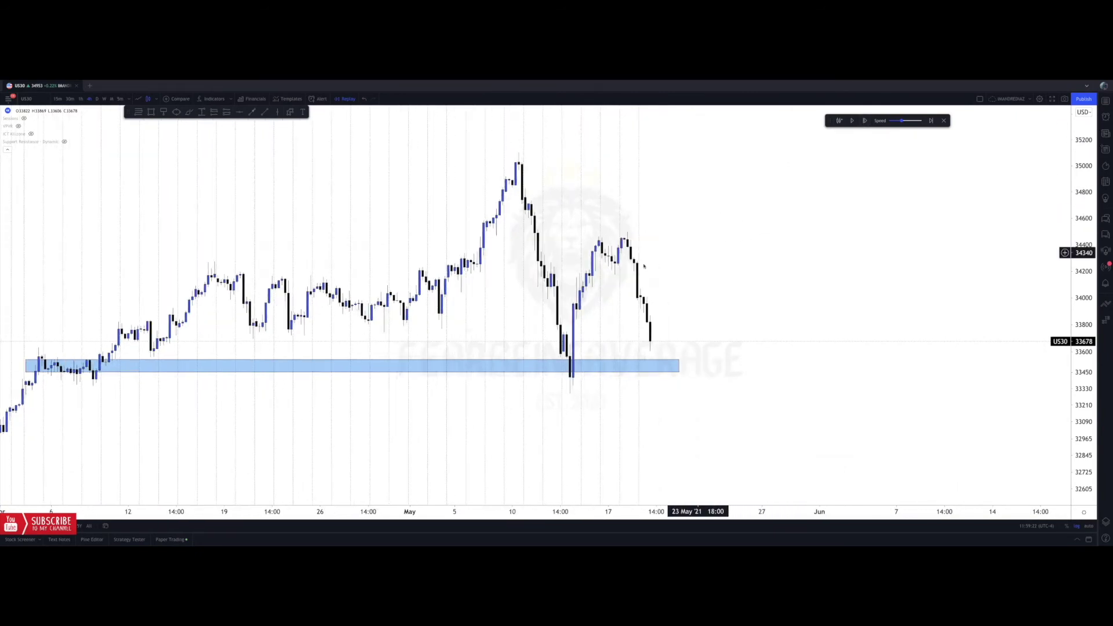
# Extend the April order block rectangle to about 24 May 2021 and set the horizontal line's price to 33500.
pyautogui.click(679, 365)
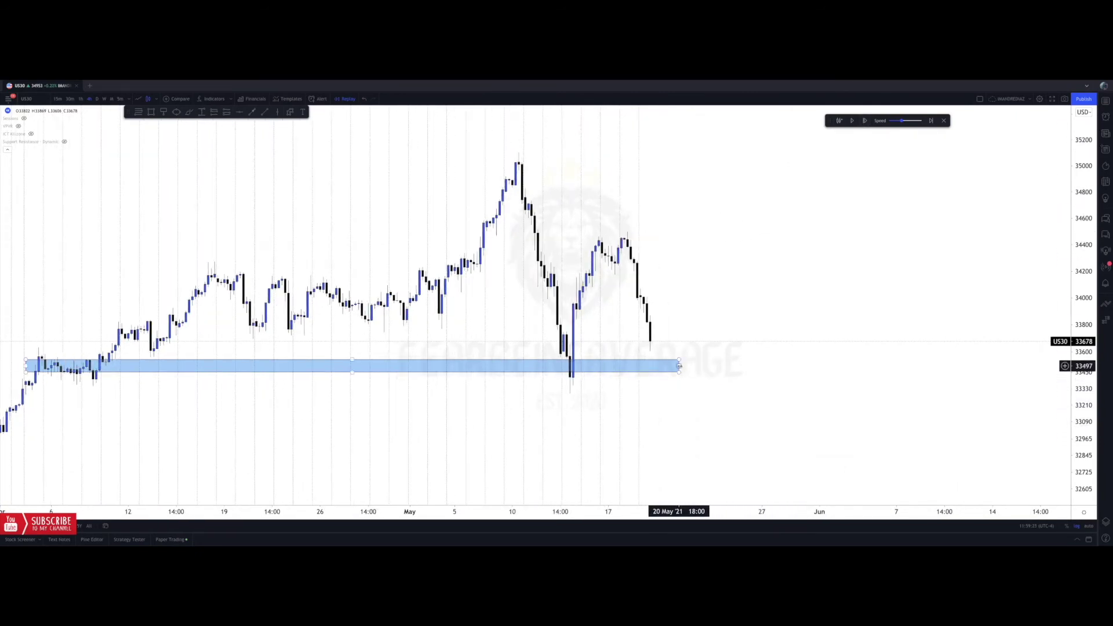
pyautogui.moveTo(679, 365); pyautogui.dragTo(711, 365)
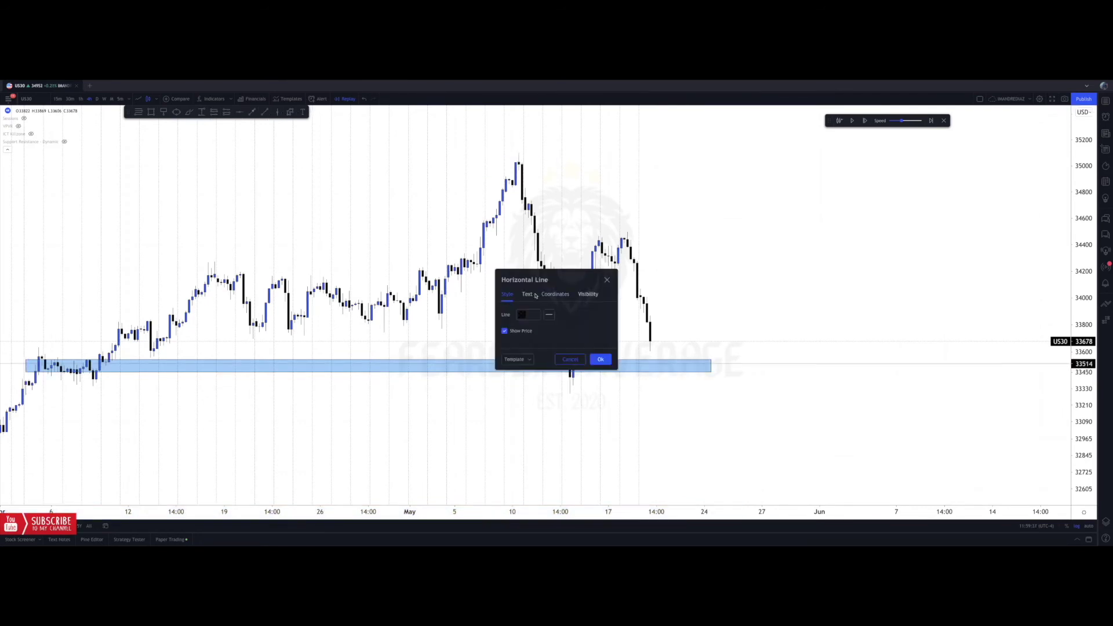
pyautogui.click(529, 294)
pyautogui.click(557, 295)
pyautogui.doubleClick(553, 314)
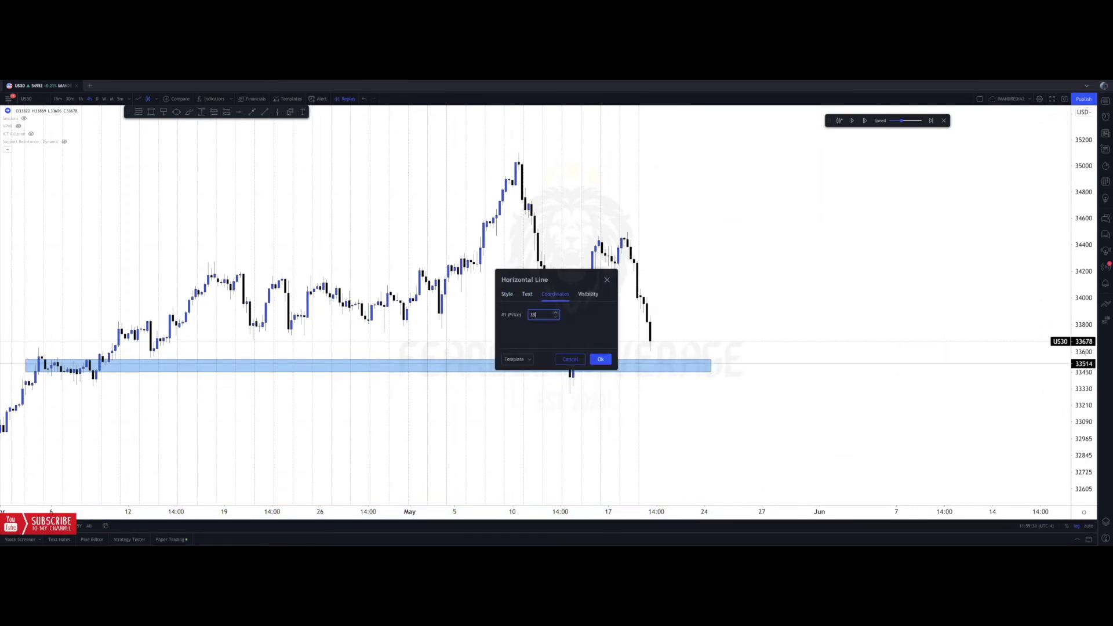
pyautogui.write('33500')
pyautogui.press('Return')
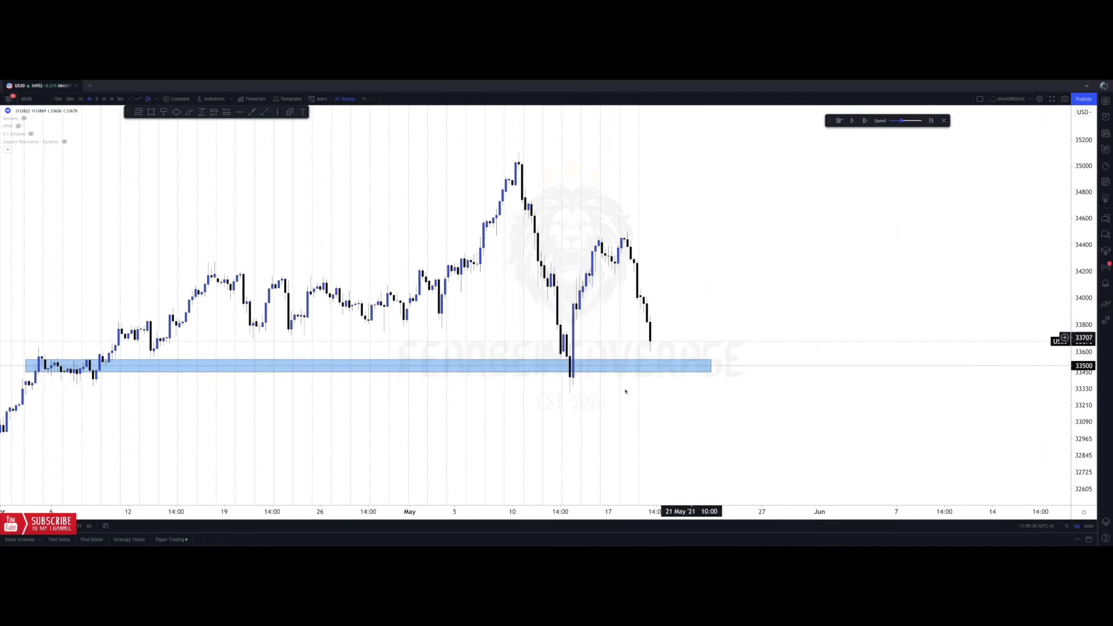
# Draw a rectangle zone from 33419 to 33571 starting at the 13 May 2021 low.
pyautogui.click(151, 112)
pyautogui.moveTo(570, 377); pyautogui.dragTo(688, 355)
pyautogui.click(689, 345)
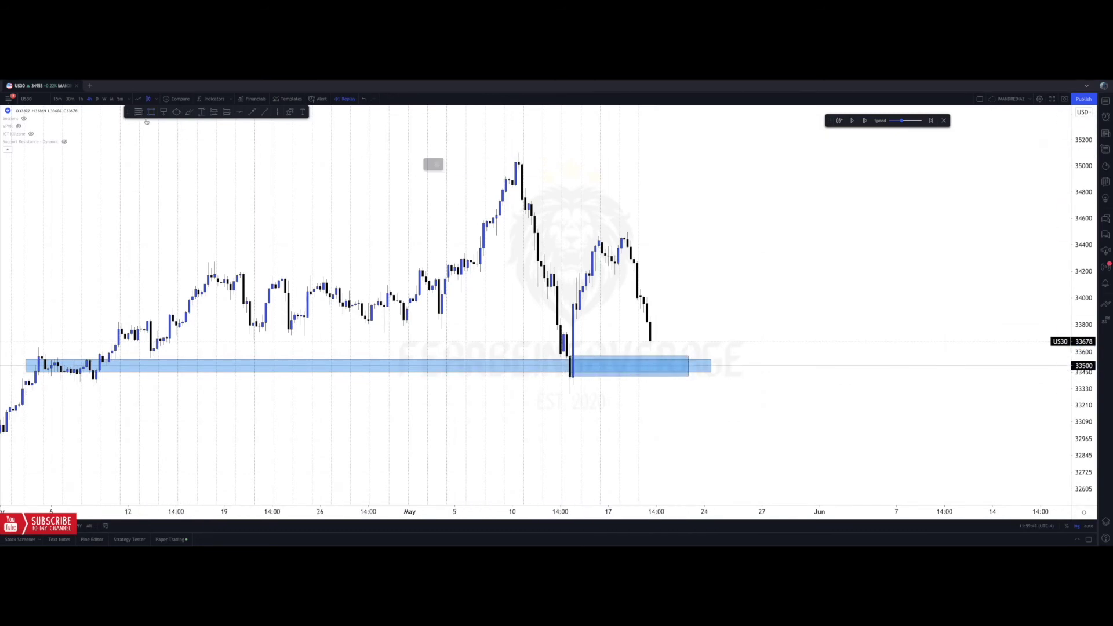
# Draw a Fib retracement from the 13 May low at 33407 to the high at 34433, and extend the new zone to 24 May 2021.
pyautogui.moveTo(570, 377)
pyautogui.mouseDown()
pyautogui.moveTo(724, 318)
pyautogui.moveTo(723, 258)
pyautogui.moveTo(698, 238)
pyautogui.moveTo(710, 240)
pyautogui.mouseUp()
pyautogui.click(696, 392)
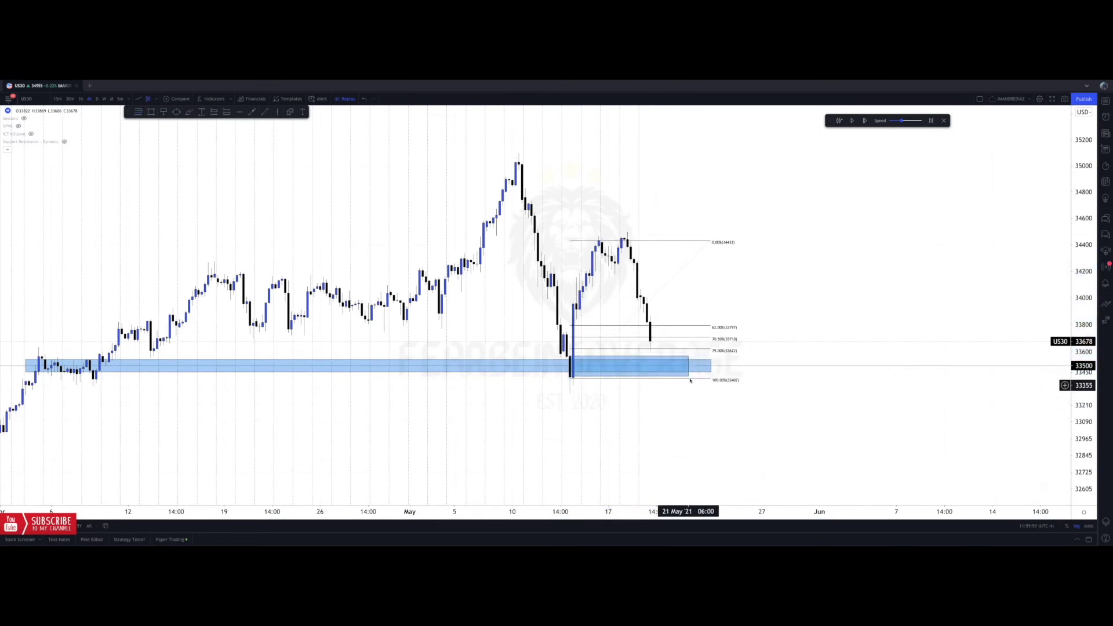
pyautogui.moveTo(688, 366); pyautogui.dragTo(710, 367)
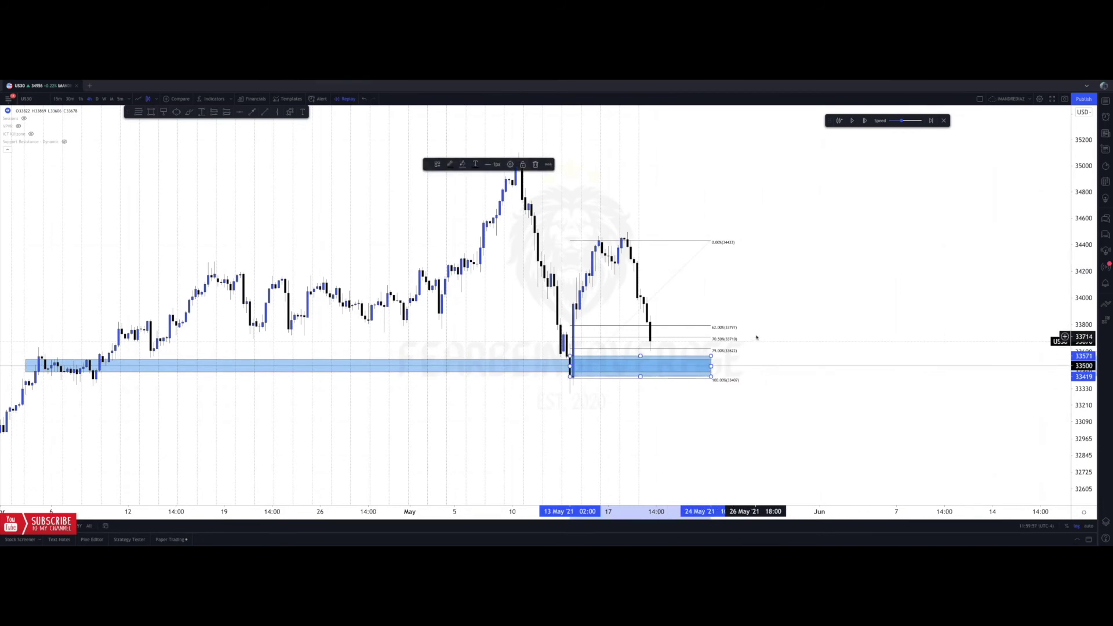
pyautogui.click(756, 338)
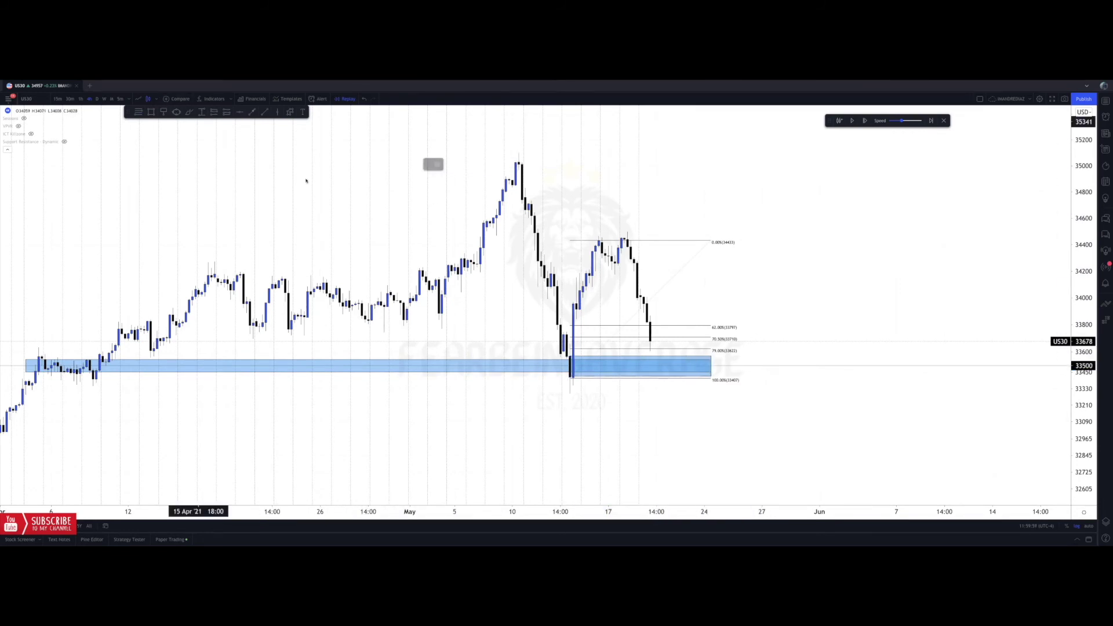
# Circle the latest candle's low around the 79% Fib retracement level with an ellipse.
pyautogui.click(656, 360)
pyautogui.click(668, 283)
pyautogui.click(671, 287)
pyautogui.moveTo(673, 292); pyautogui.dragTo(693, 304)
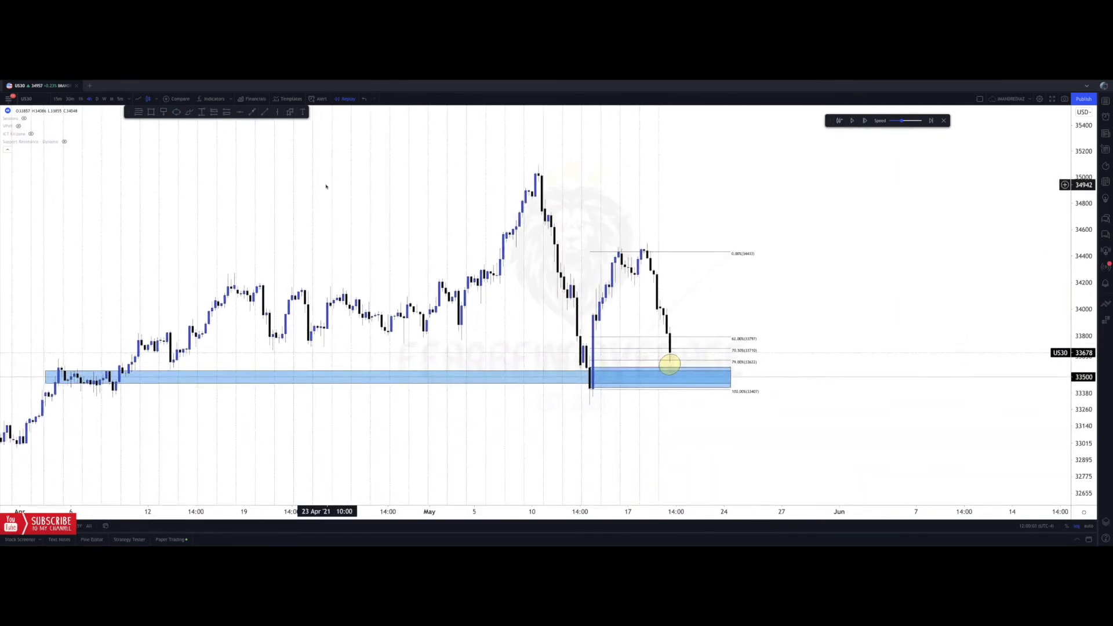
# Place a long position with entry 33573, stop 33374 and target 34430, and shorten it to about 26 May 2021.
pyautogui.click(683, 367)
pyautogui.moveTo(682, 425); pyautogui.dragTo(682, 394)
pyautogui.moveTo(682, 310); pyautogui.dragTo(671, 253)
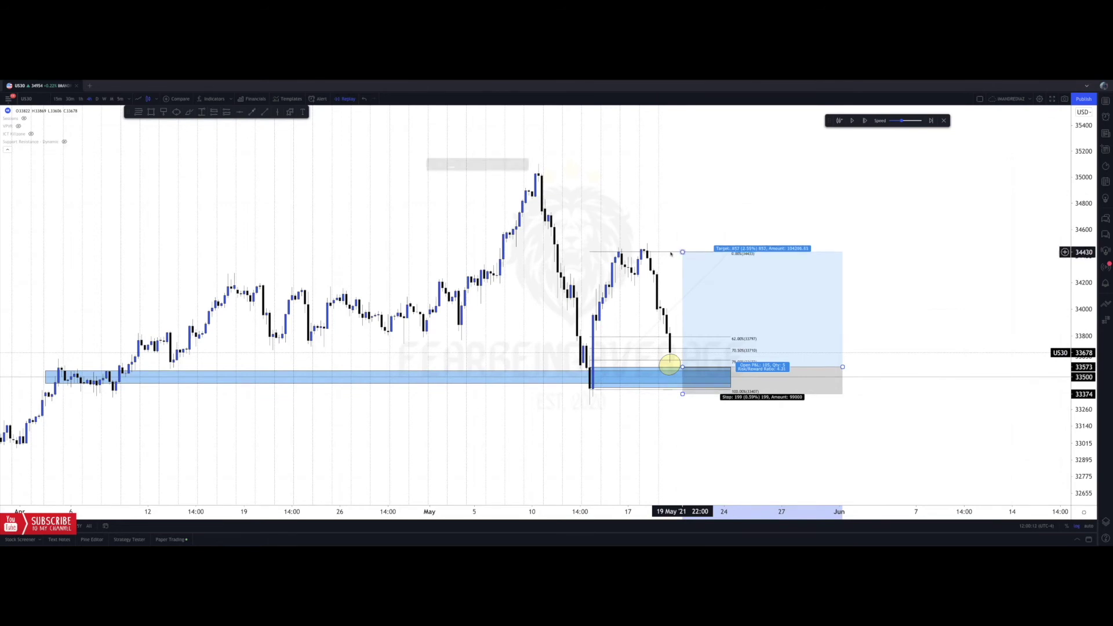
pyautogui.click(671, 253)
pyautogui.moveTo(842, 367); pyautogui.dragTo(762, 368)
pyautogui.click(812, 323)
pyautogui.moveTo(819, 314); pyautogui.dragTo(835, 317)
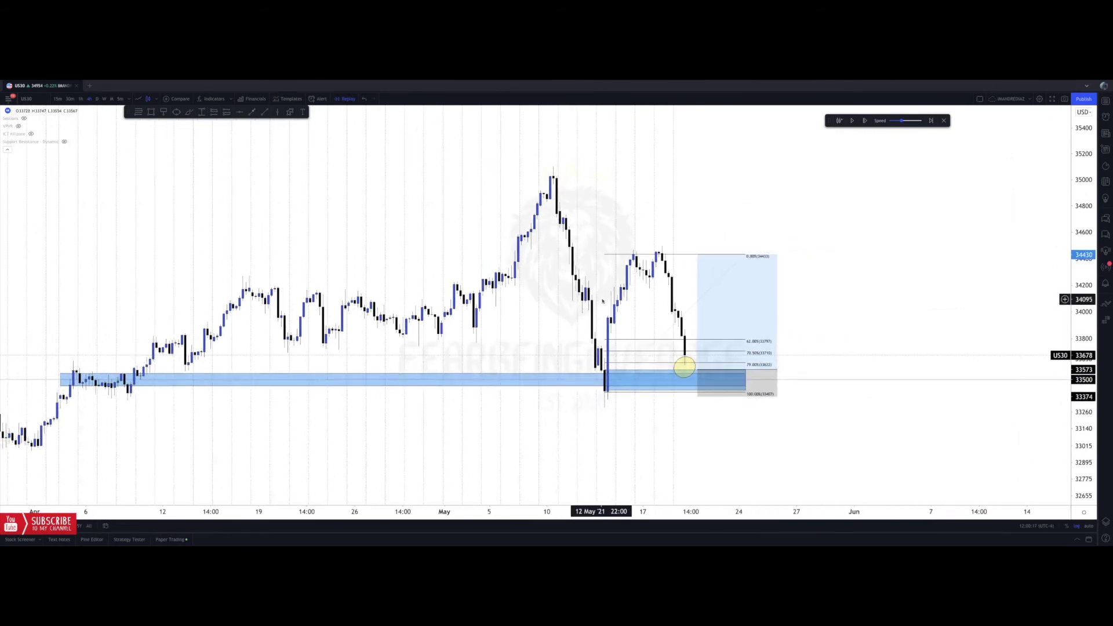
# Add the text label "FIB LONG + Daily OB + 4hr OB" and place it centred beneath the order block zones and long position.
pyautogui.click(704, 419)
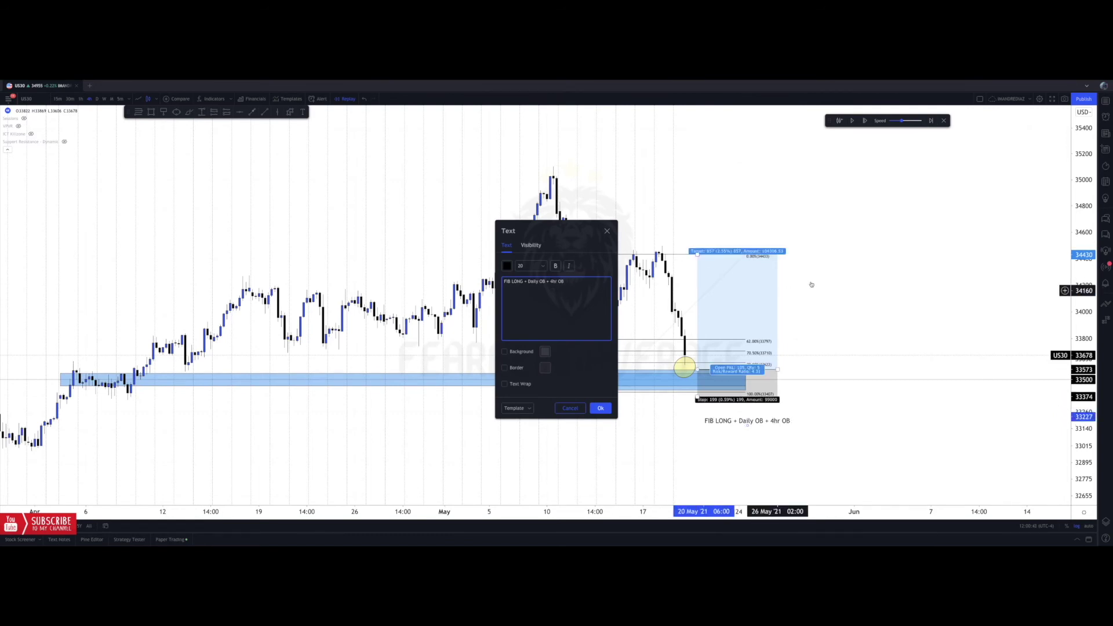
pyautogui.click(789, 290)
pyautogui.moveTo(741, 424); pyautogui.dragTo(716, 423)
pyautogui.click(747, 426)
pyautogui.moveTo(742, 363)
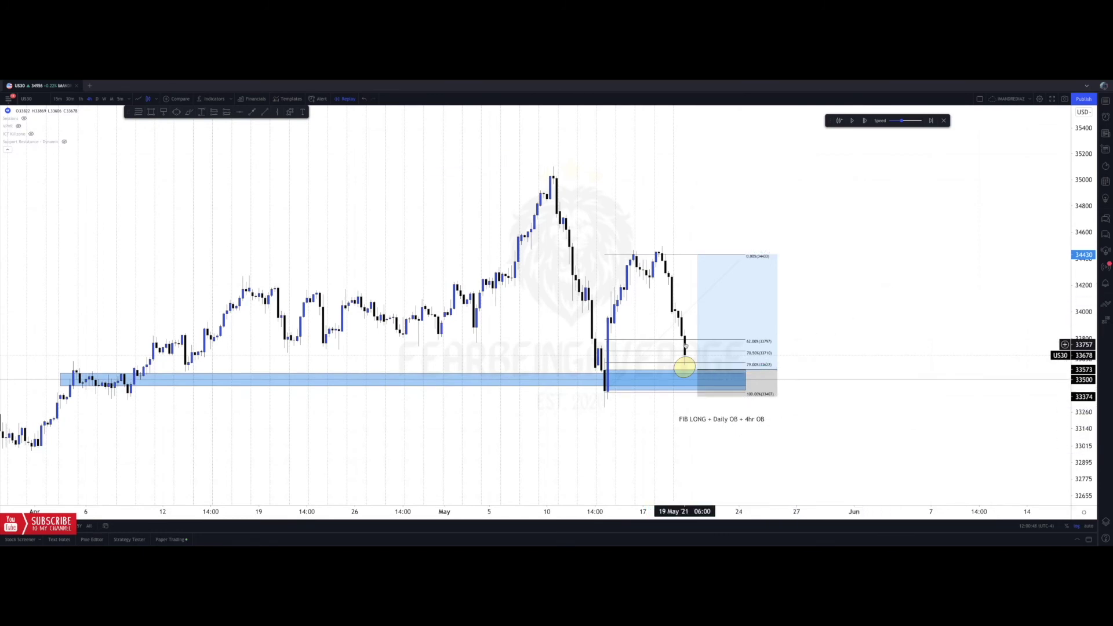
pyautogui.moveTo(657, 315); pyautogui.dragTo(646, 317)
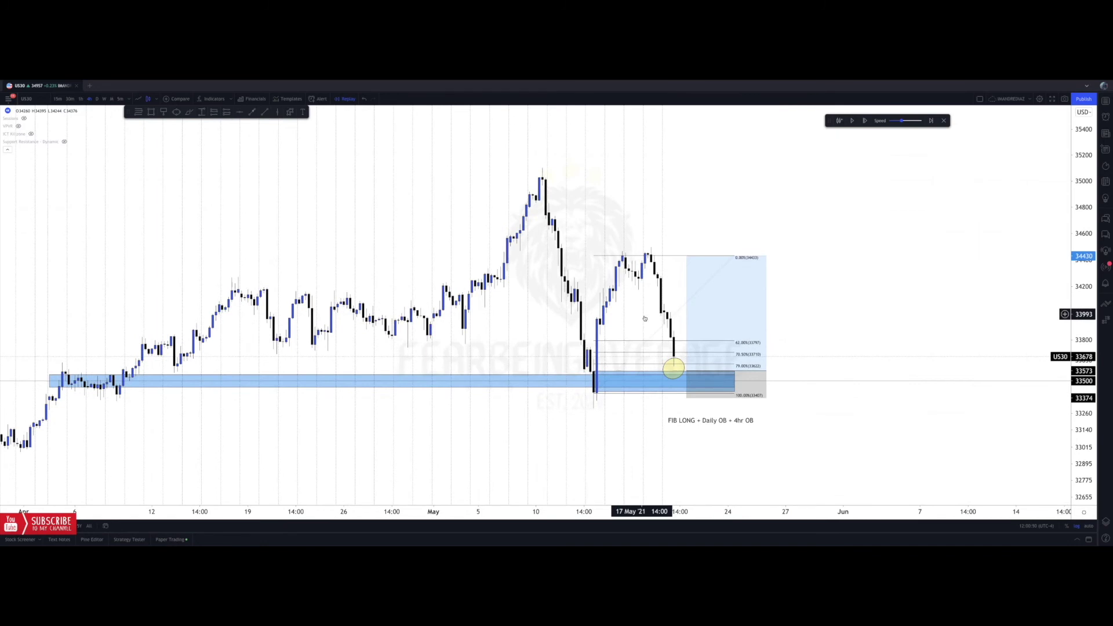
# Advance the replay one candle and draw a Fib from 33572 to 33421 across the 4hr order block to mark its 50% level.
pyautogui.click(865, 122)
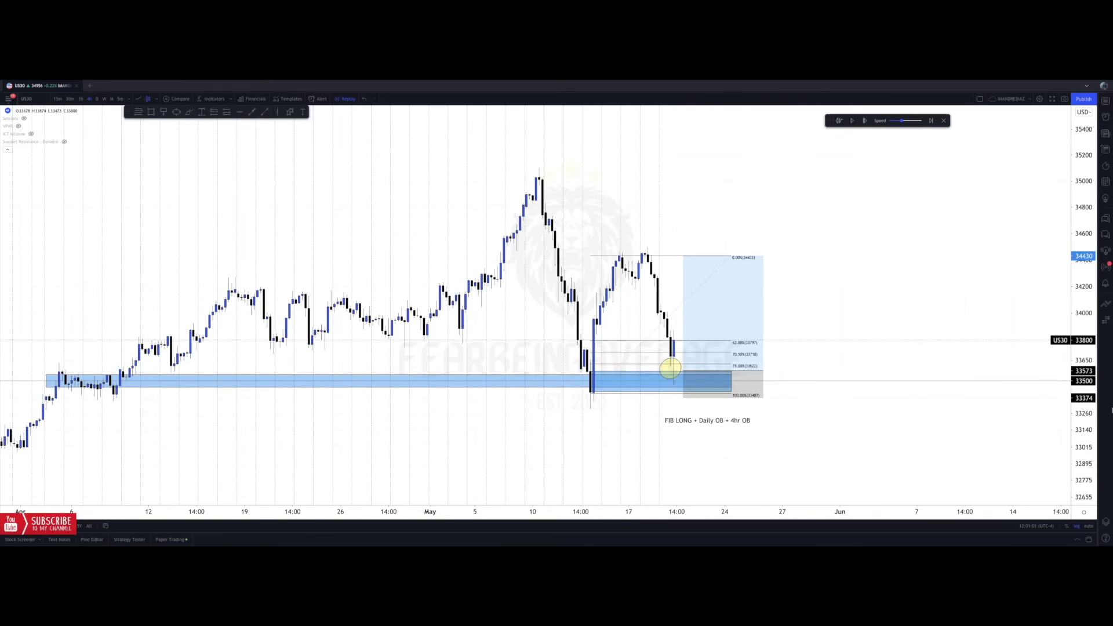
pyautogui.scroll(4, 914, 318)
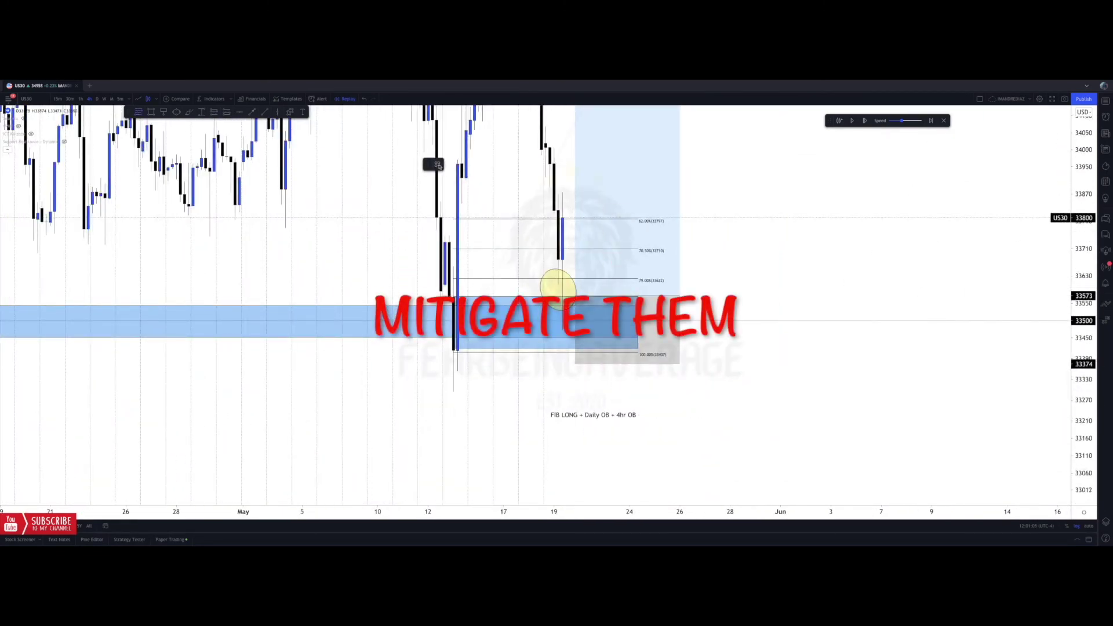
pyautogui.click(453, 297)
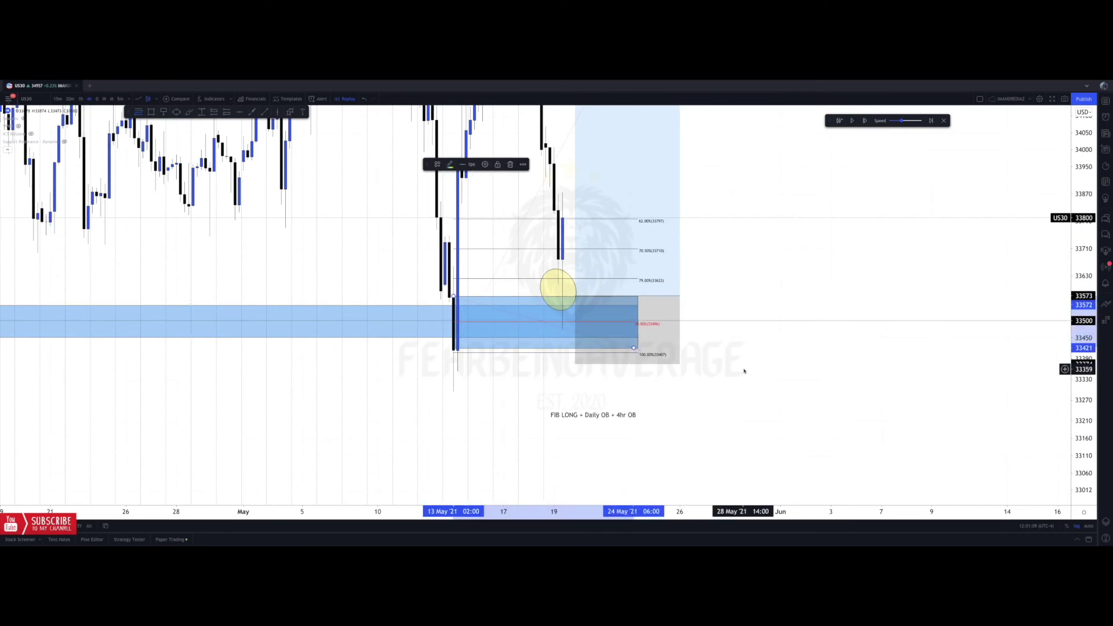
pyautogui.moveTo(730, 303); pyautogui.dragTo(763, 390)
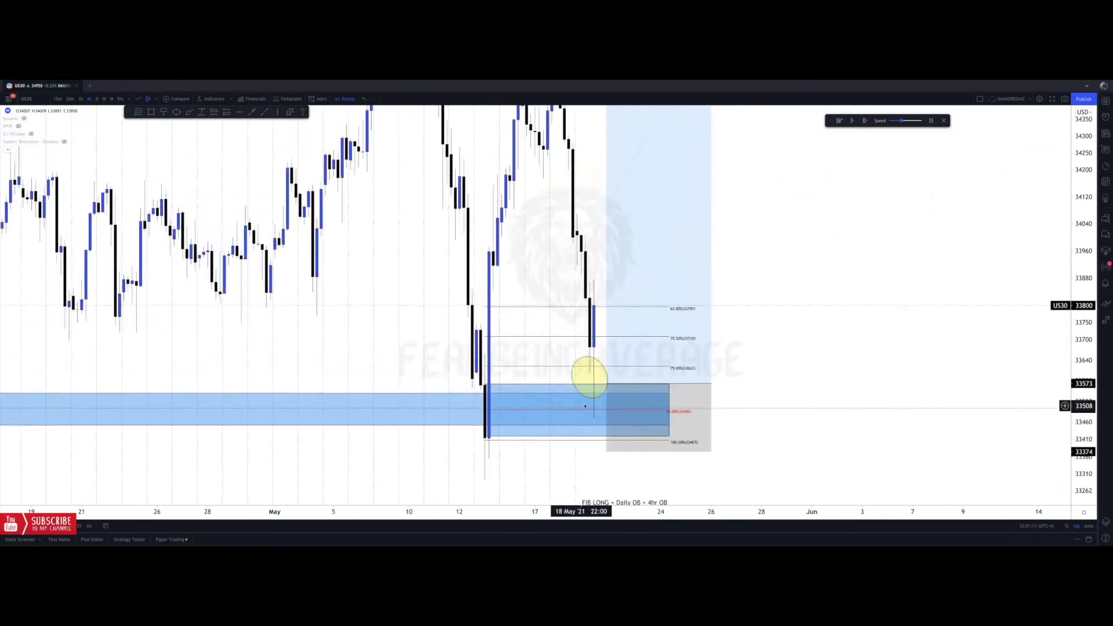
pyautogui.moveTo(1084, 203); pyautogui.dragTo(1082, 360)
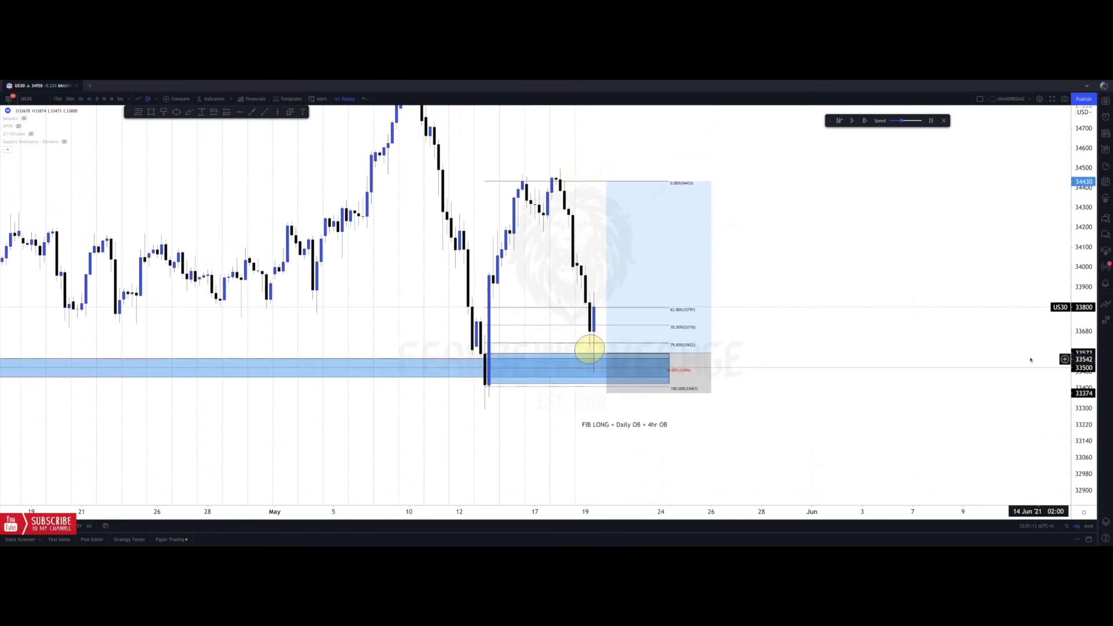
pyautogui.scroll(-3, 1031, 358)
pyautogui.moveTo(893, 213); pyautogui.dragTo(869, 253)
pyautogui.moveTo(826, 370); pyautogui.dragTo(794, 331)
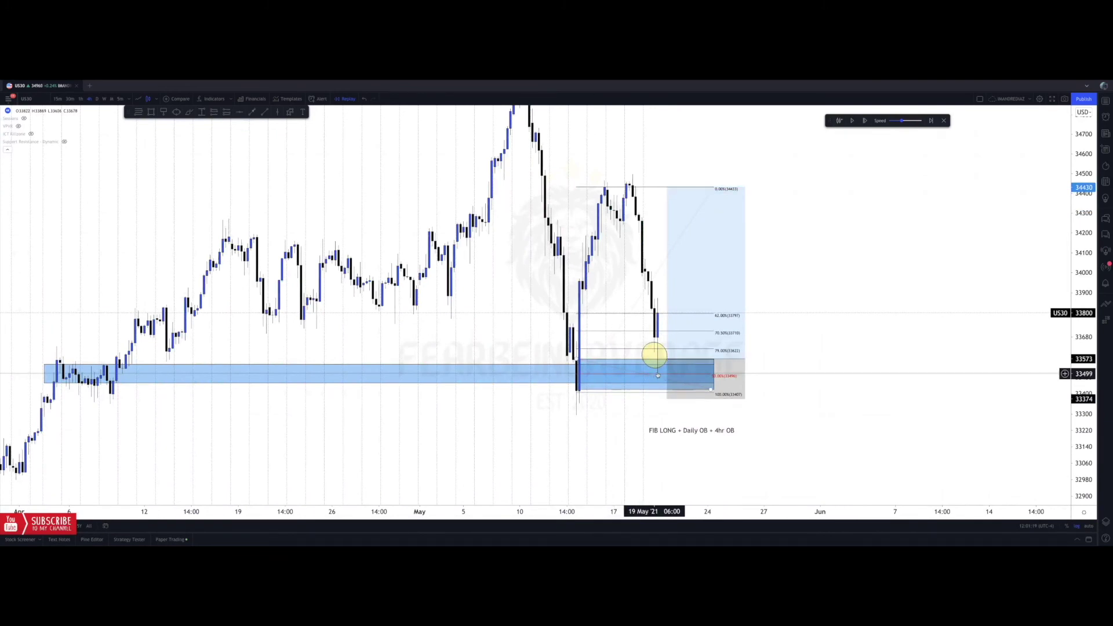
# Draw an FVG-template rectangle from 34207 to 34070, spanning 18 to 26 May 2021, and lower the long position's target to 34070.
pyautogui.scroll(1, 684, 348)
pyautogui.moveTo(745, 278); pyautogui.dragTo(745, 335)
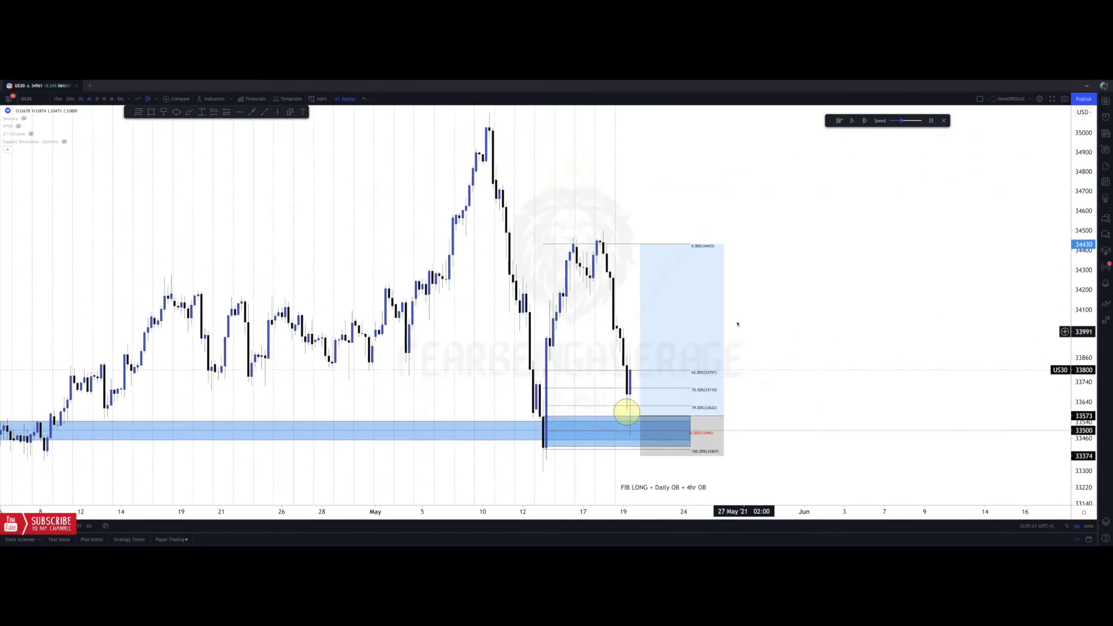
pyautogui.click(151, 112)
pyautogui.click(437, 164)
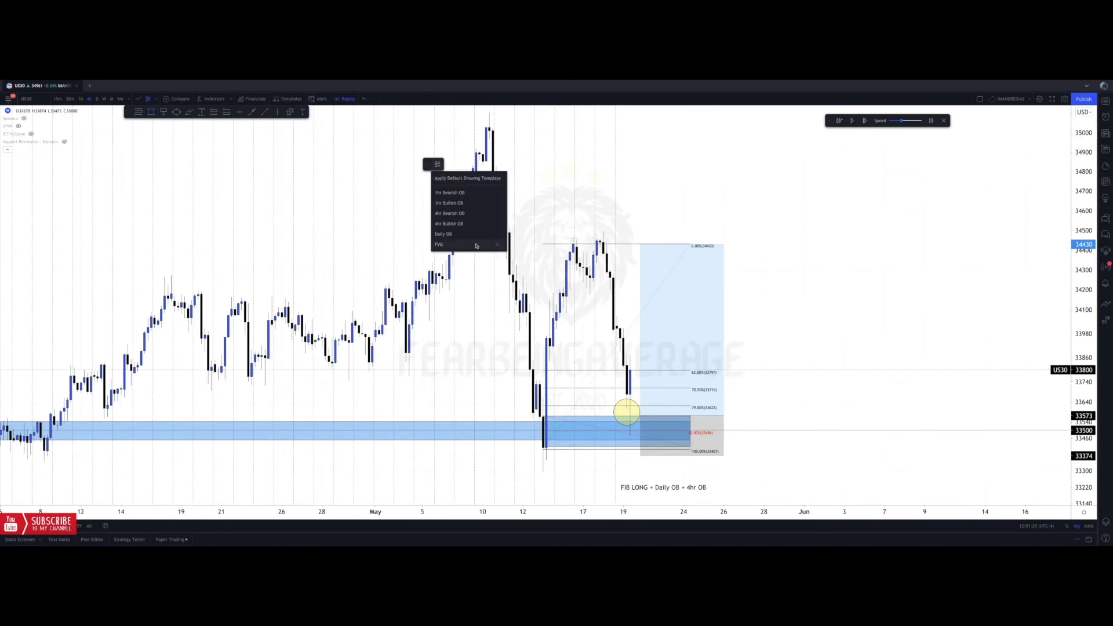
pyautogui.click(476, 246)
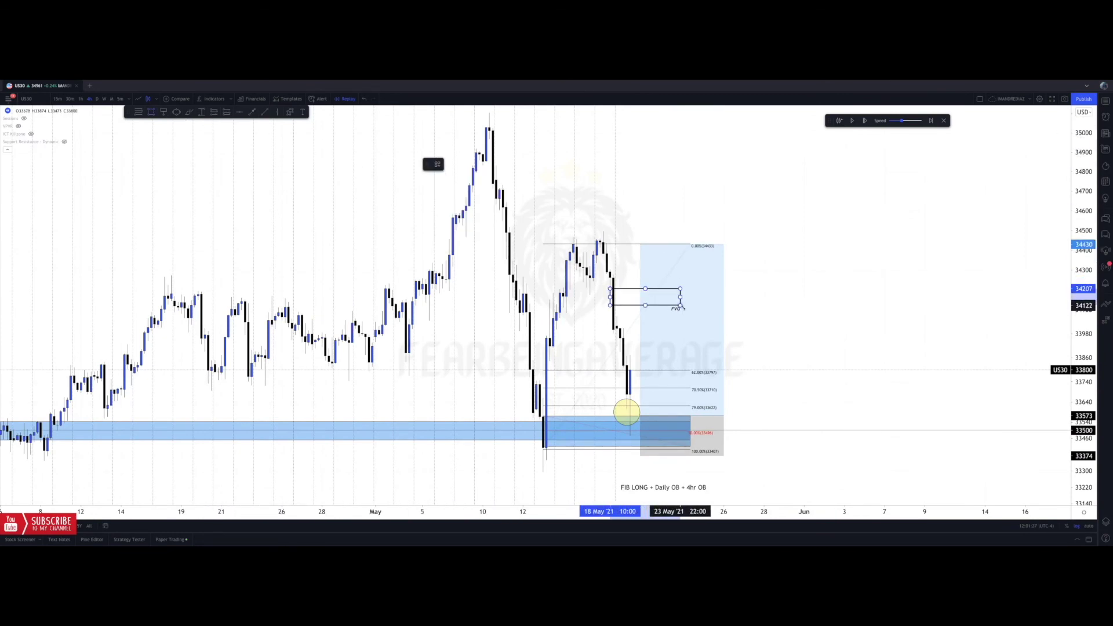
pyautogui.click(698, 316)
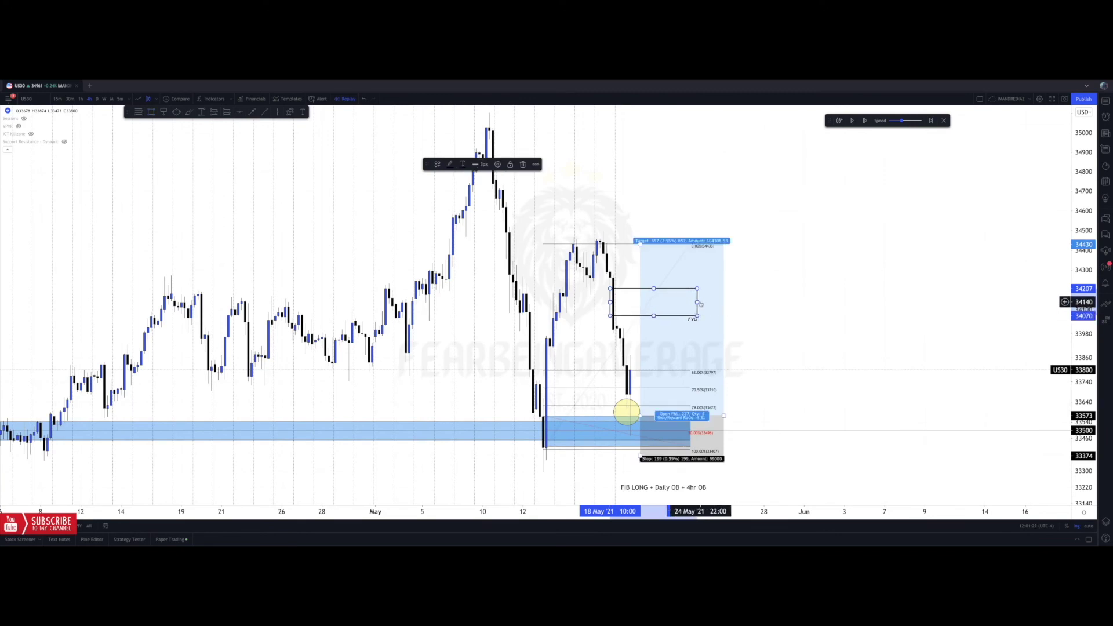
pyautogui.moveTo(698, 302); pyautogui.dragTo(713, 304)
pyautogui.click(765, 290)
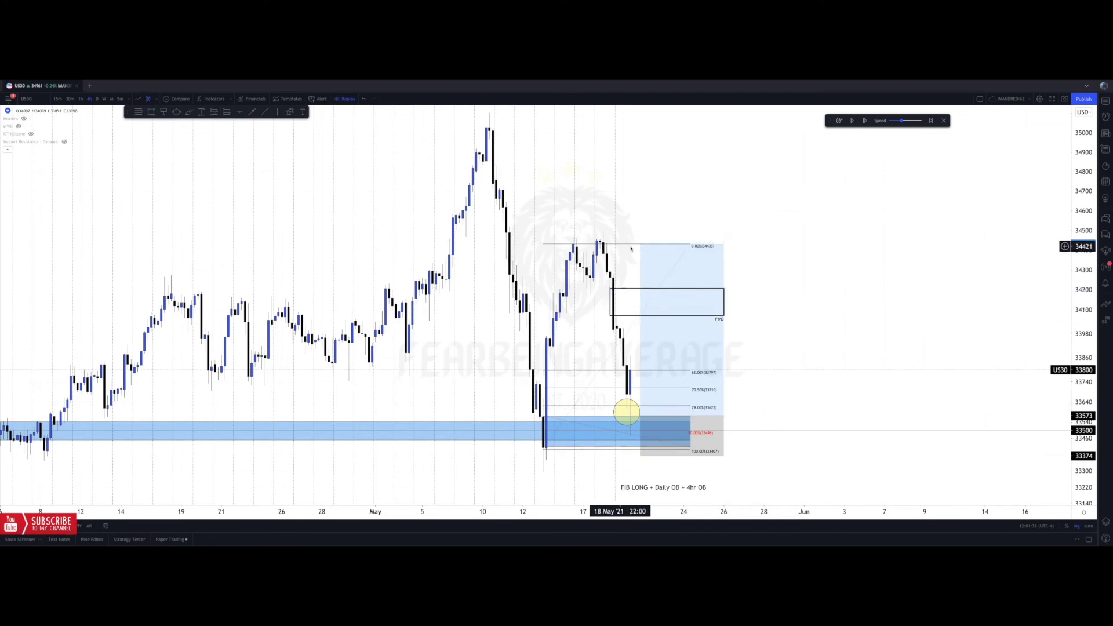
pyautogui.moveTo(640, 245); pyautogui.dragTo(648, 318)
pyautogui.click(647, 306)
# Draw two more imbalance rectangles ending at 26 May 2021: 34390 to 34301 from 18 May, and 34560 to about 34520 from 11 May.
pyautogui.moveTo(791, 311)
pyautogui.mouseDown()
pyautogui.moveTo(790, 253)
pyautogui.moveTo(792, 272)
pyautogui.mouseUp()
pyautogui.click(151, 112)
pyautogui.moveTo(601, 211)
pyautogui.mouseDown()
pyautogui.moveTo(646, 228)
pyautogui.moveTo(717, 228)
pyautogui.mouseUp()
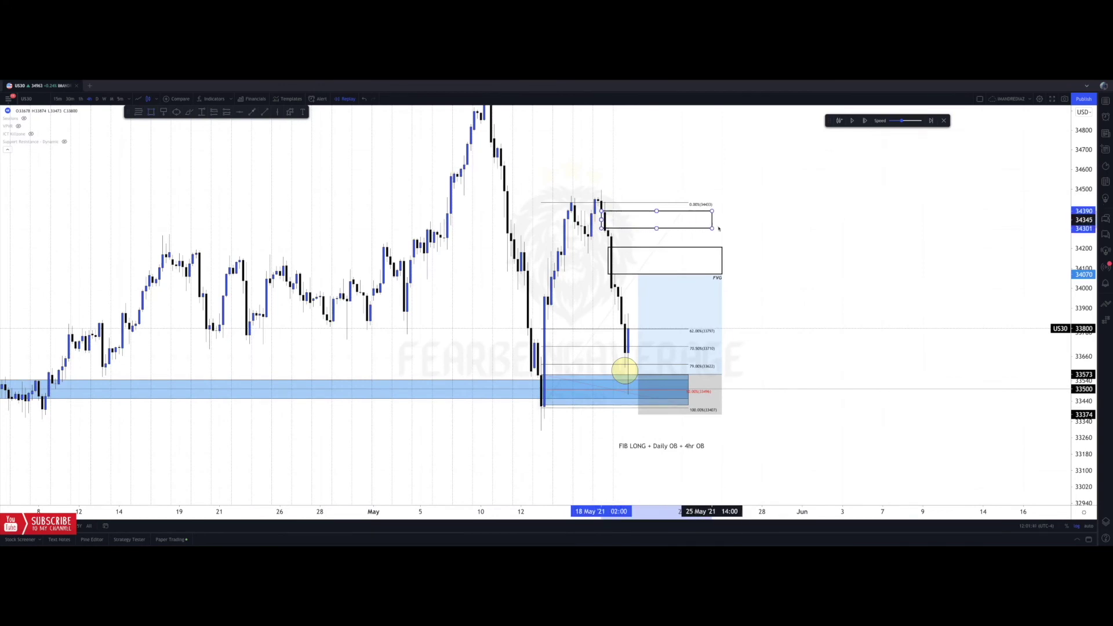
pyautogui.click(736, 230)
pyautogui.moveTo(659, 171); pyautogui.dragTo(658, 181)
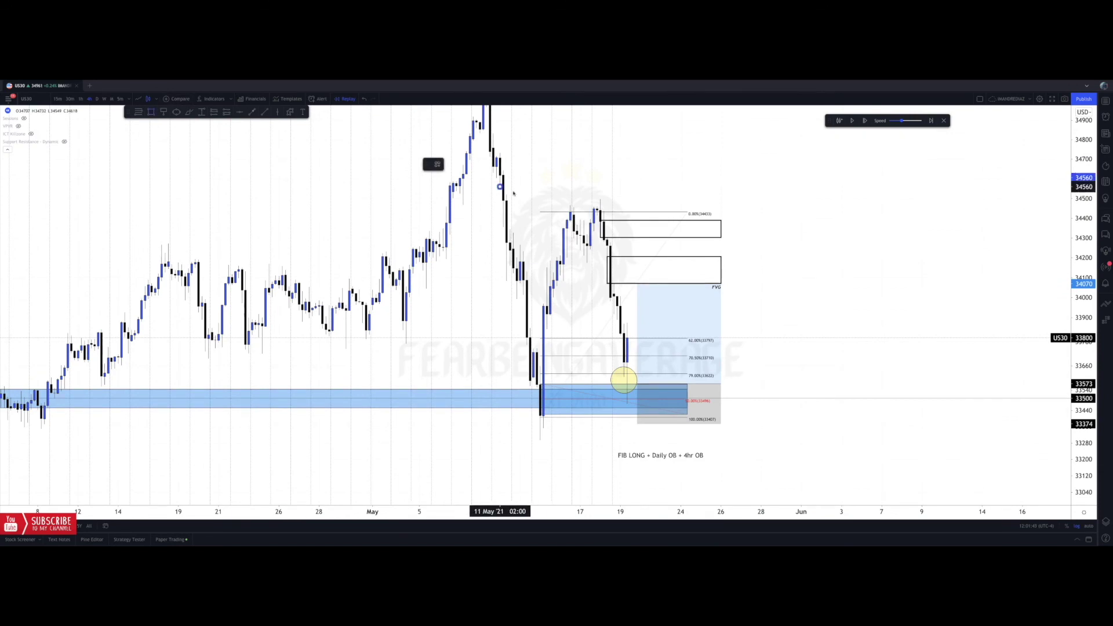
pyautogui.moveTo(500, 187); pyautogui.dragTo(721, 207)
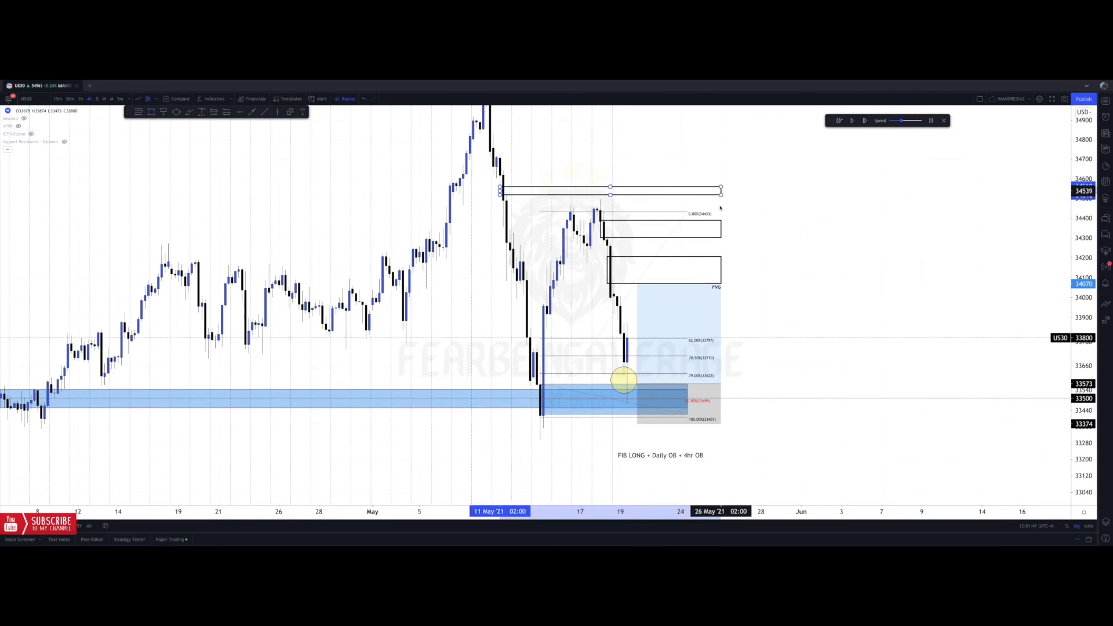
pyautogui.click(729, 209)
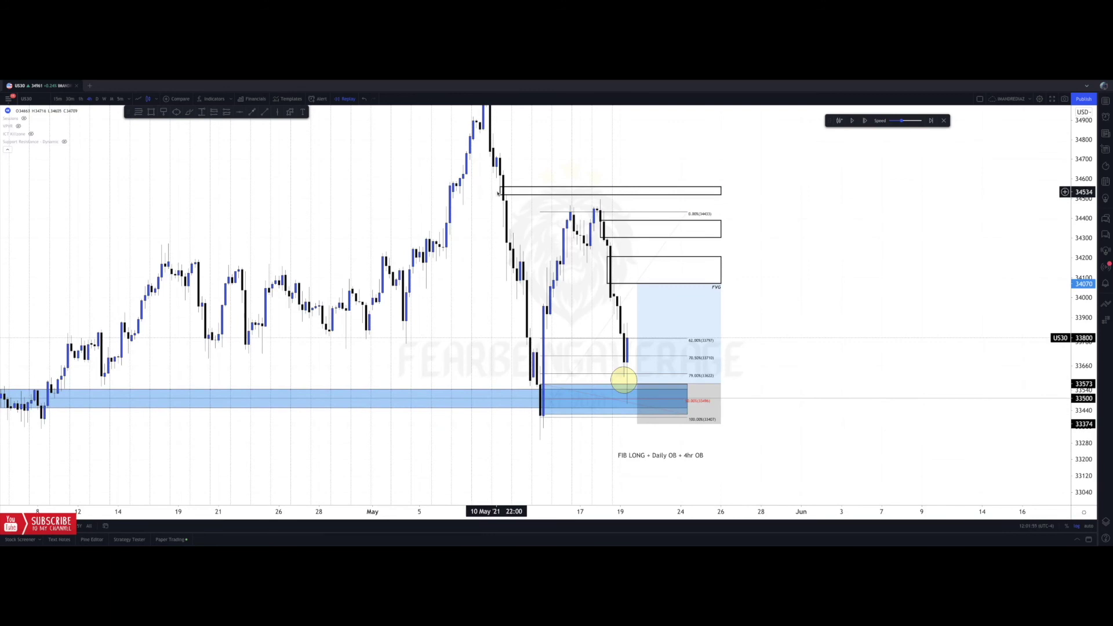
# Advance the replay candle by candle from 19 May to about 24 May 2021.
pyautogui.moveTo(760, 234); pyautogui.dragTo(758, 216)
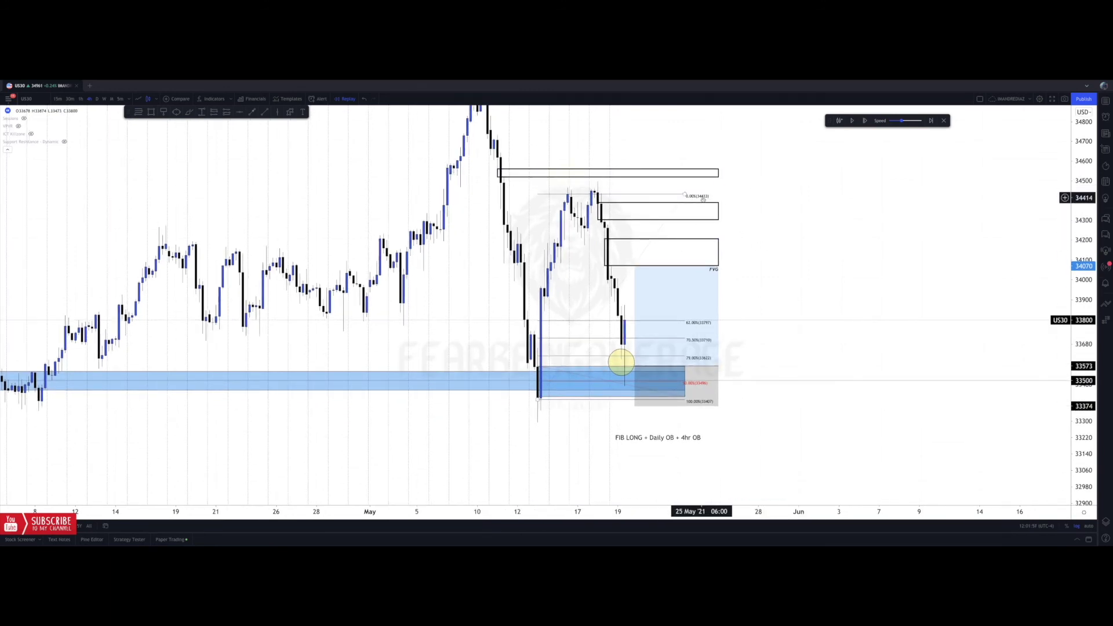
pyautogui.click(634, 366)
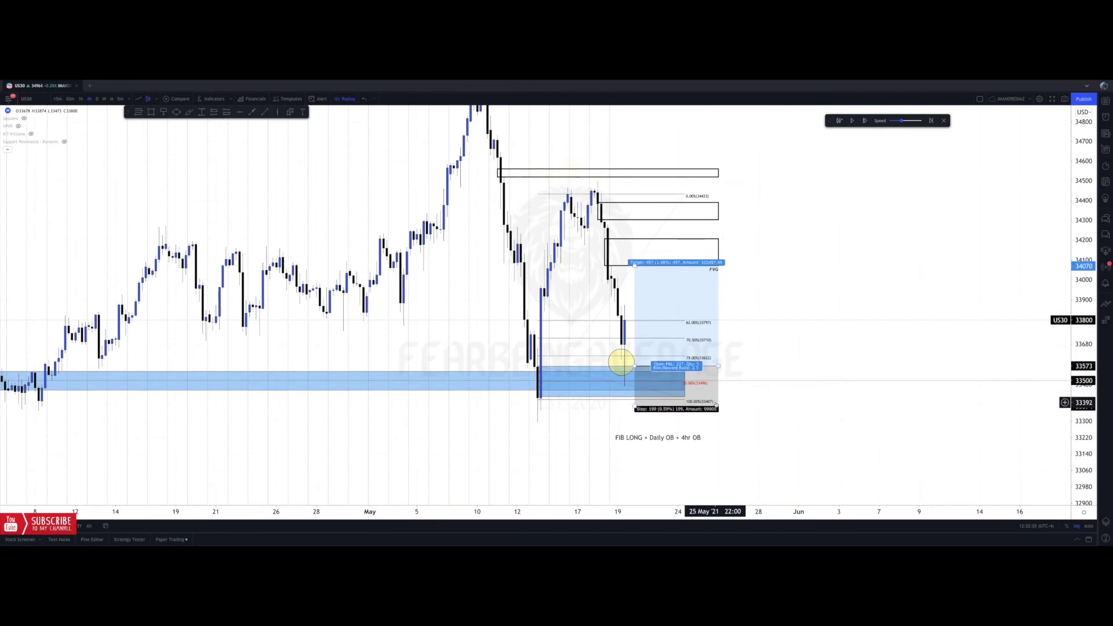
pyautogui.click(726, 374)
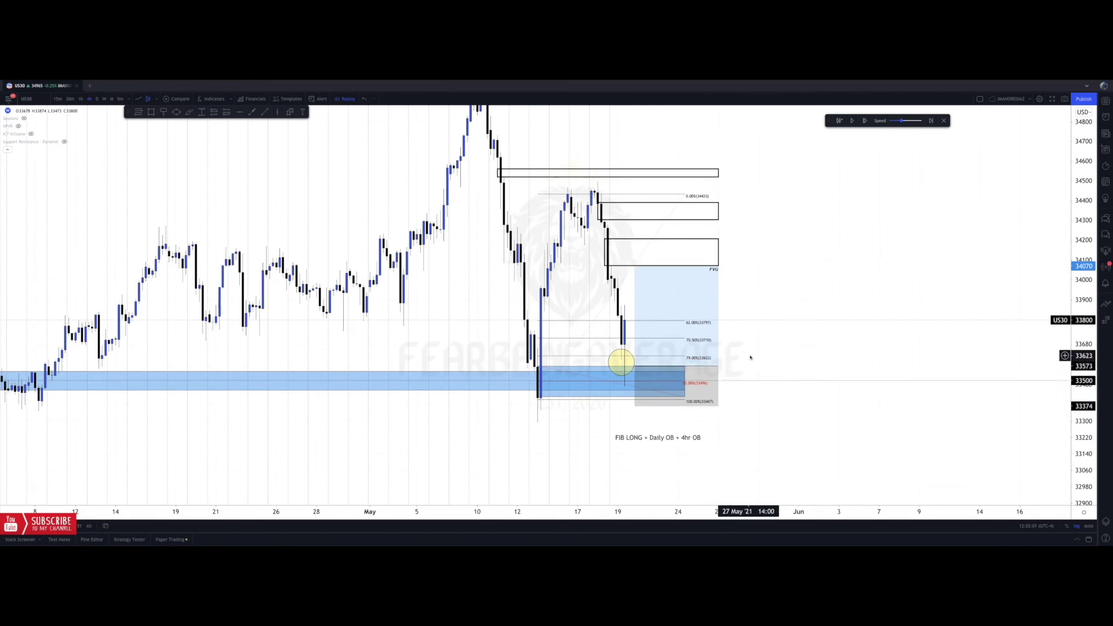
pyautogui.moveTo(788, 284); pyautogui.dragTo(790, 310)
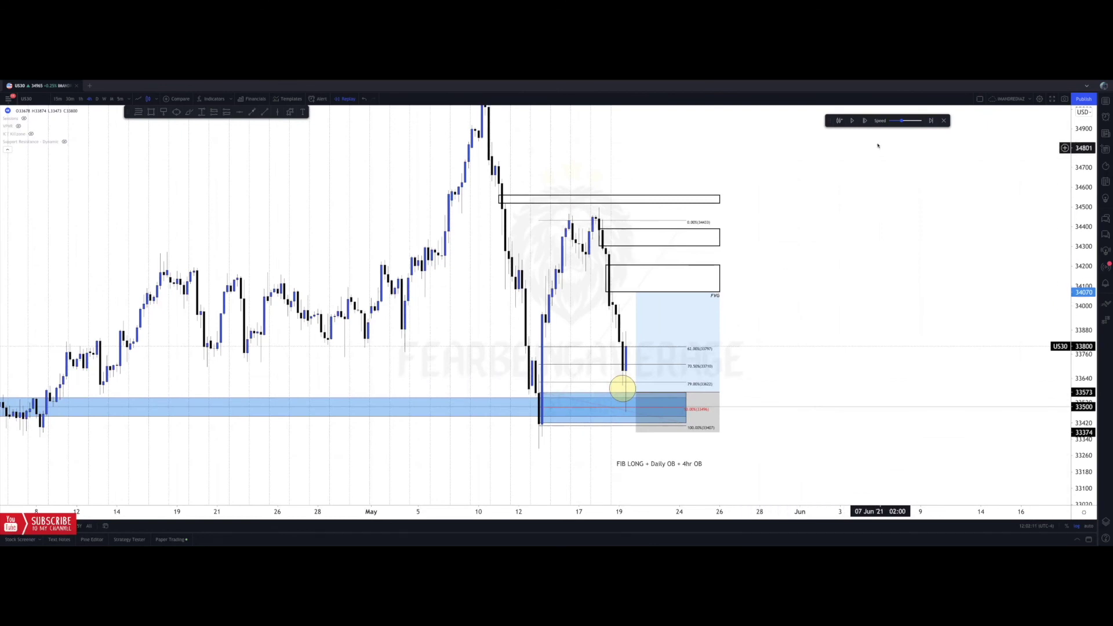
pyautogui.click(864, 122)
pyautogui.click(865, 121)
pyautogui.click(864, 122)
pyautogui.click(864, 121)
pyautogui.click(864, 121)
pyautogui.click(864, 121)
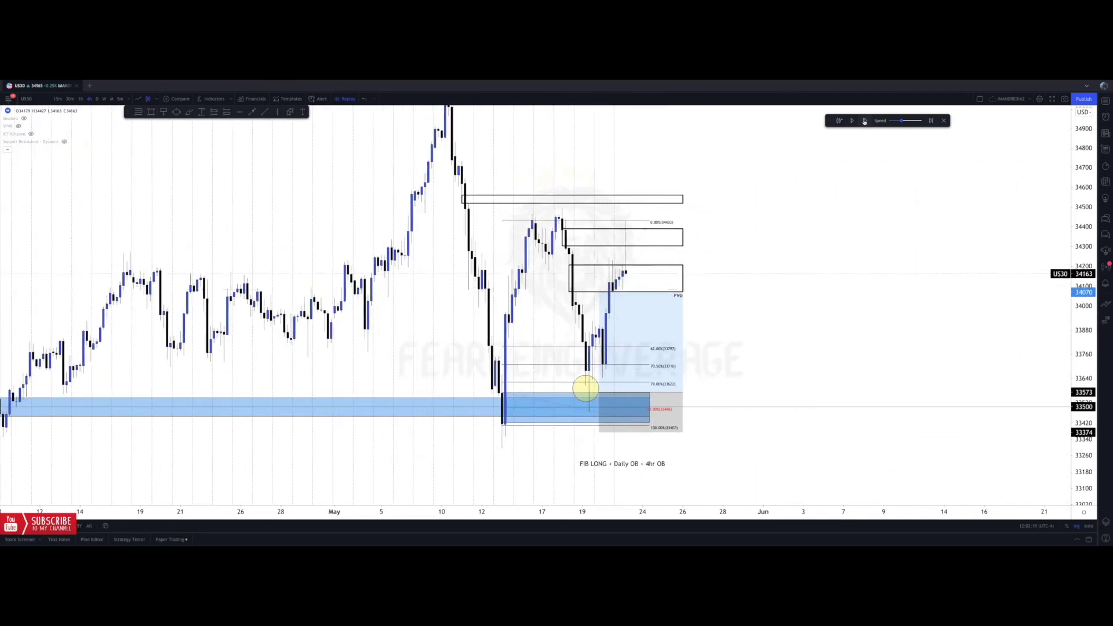
pyautogui.click(865, 121)
# Raise the long position's target to 34422 and move its stop up to 33572, just below the entry.
pyautogui.click(598, 270)
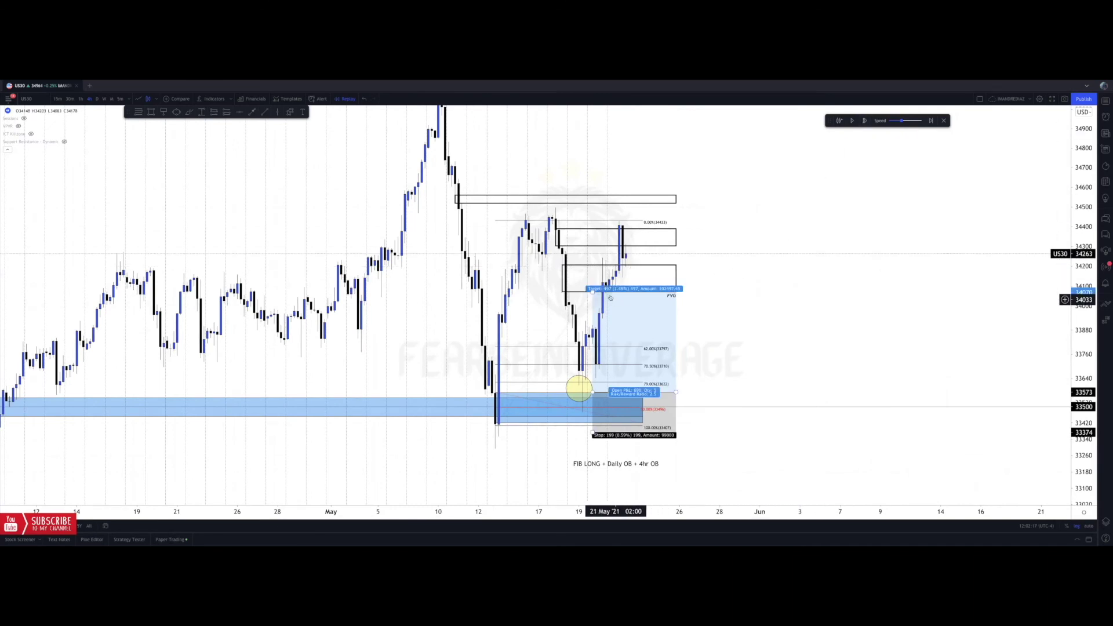
pyautogui.moveTo(596, 263); pyautogui.dragTo(595, 222)
pyautogui.click(790, 255)
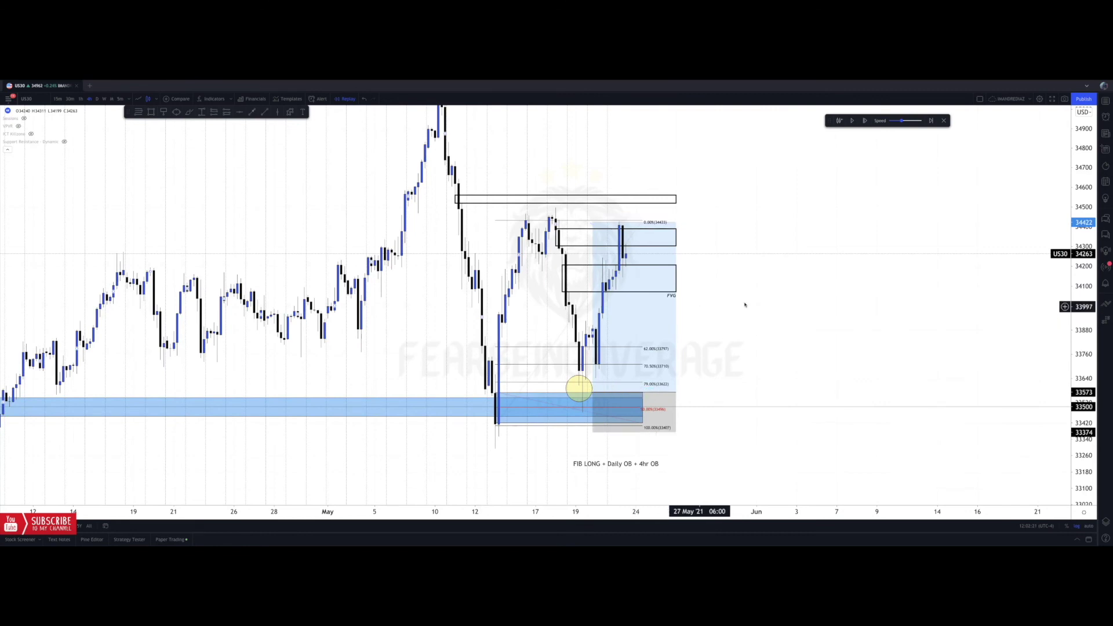
pyautogui.moveTo(578, 387); pyautogui.dragTo(647, 365)
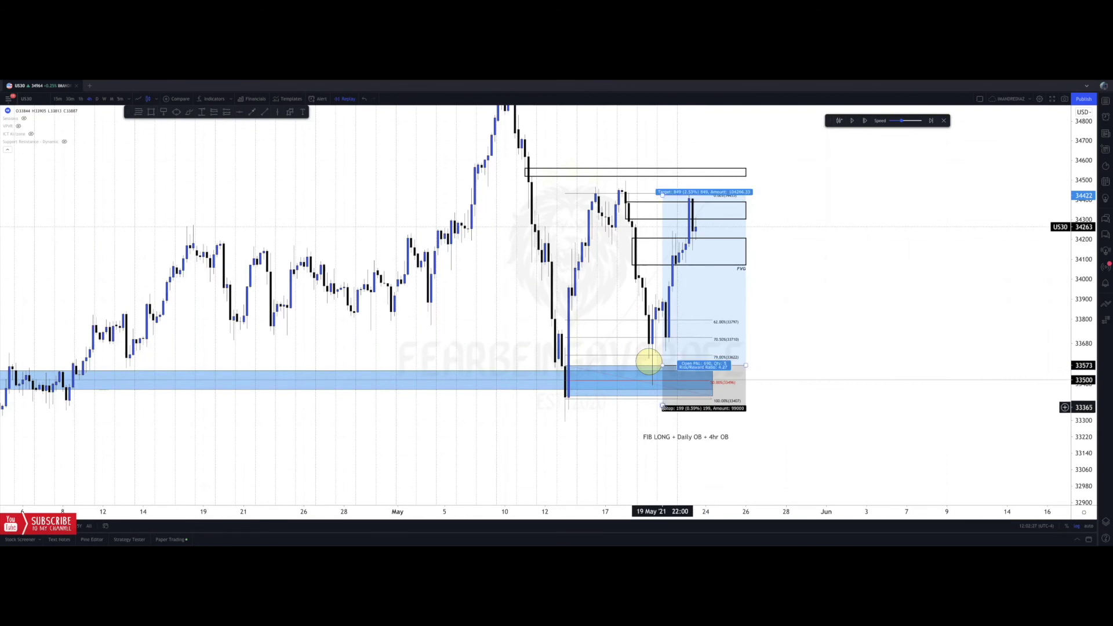
pyautogui.click(663, 407)
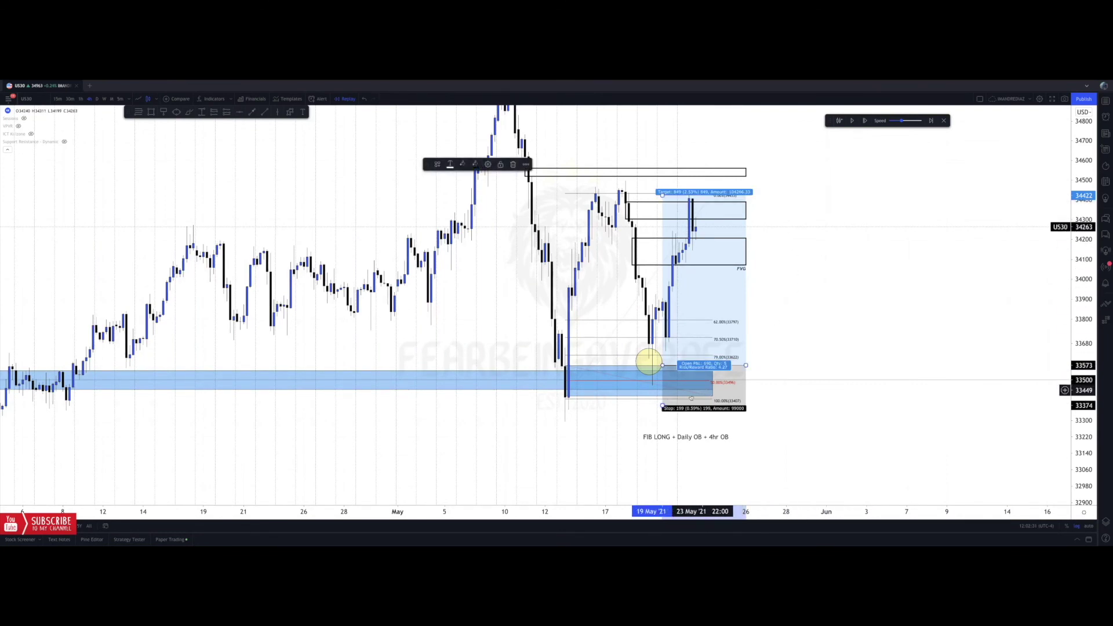
pyautogui.moveTo(692, 399); pyautogui.dragTo(691, 367)
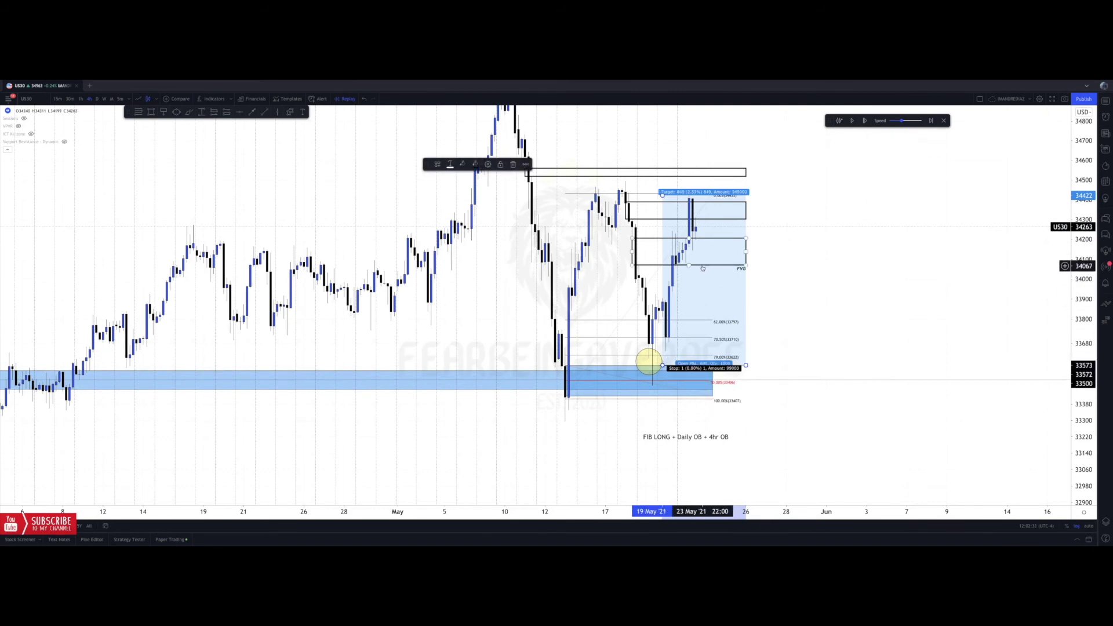
# Delete the two lower imbalance rectangles that overlap the long position.
pyautogui.click(746, 252)
pyautogui.press('Delete')
pyautogui.click(745, 218)
pyautogui.press('Delete')
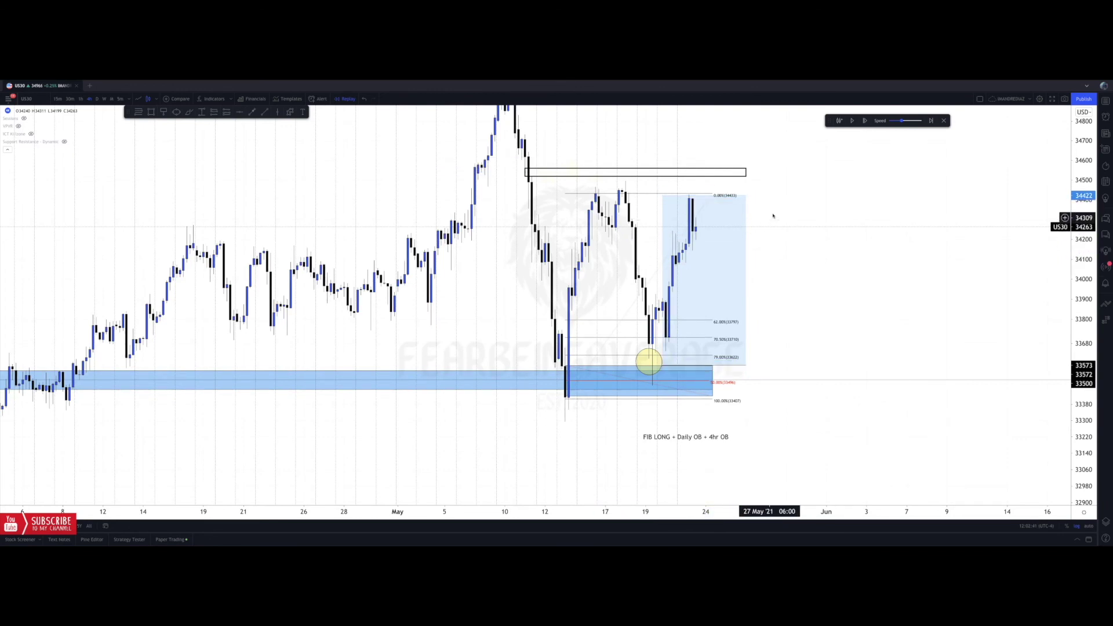
# Advance the replay candle by candle to about 27 May 2021.
pyautogui.moveTo(772, 215); pyautogui.dragTo(782, 225)
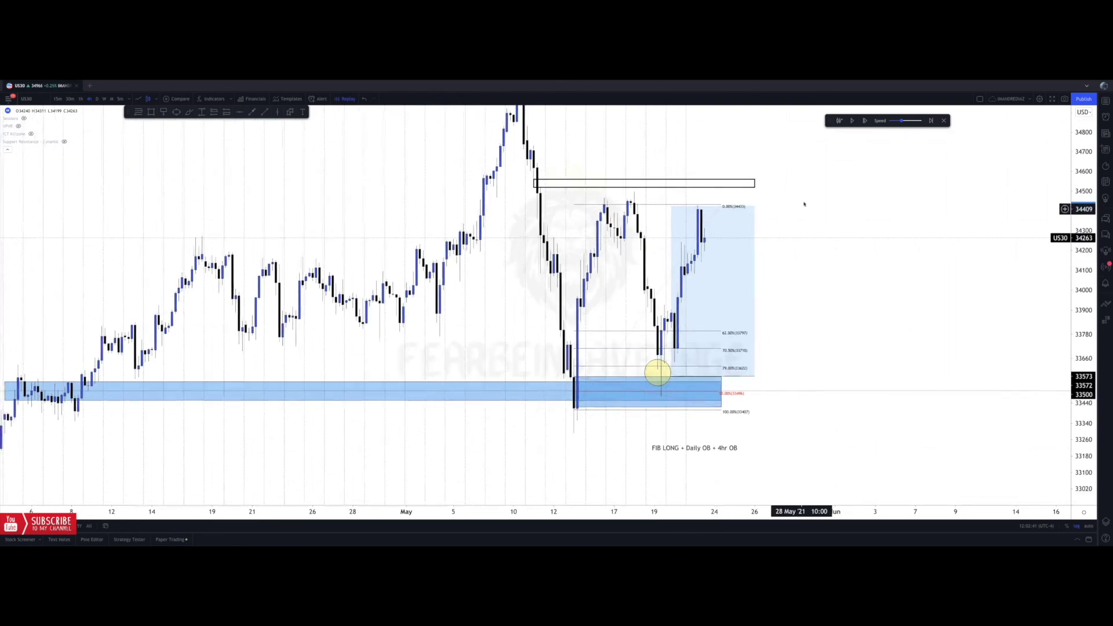
pyautogui.click(863, 121)
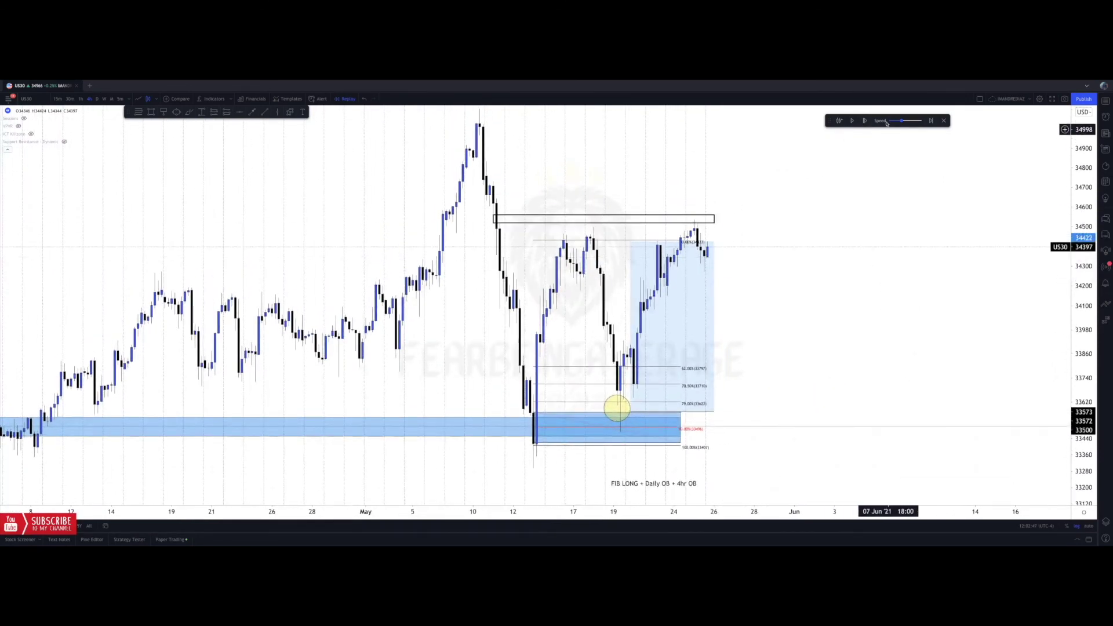
pyautogui.click(864, 121)
pyautogui.click(865, 121)
pyautogui.click(865, 120)
pyautogui.click(866, 120)
pyautogui.click(867, 121)
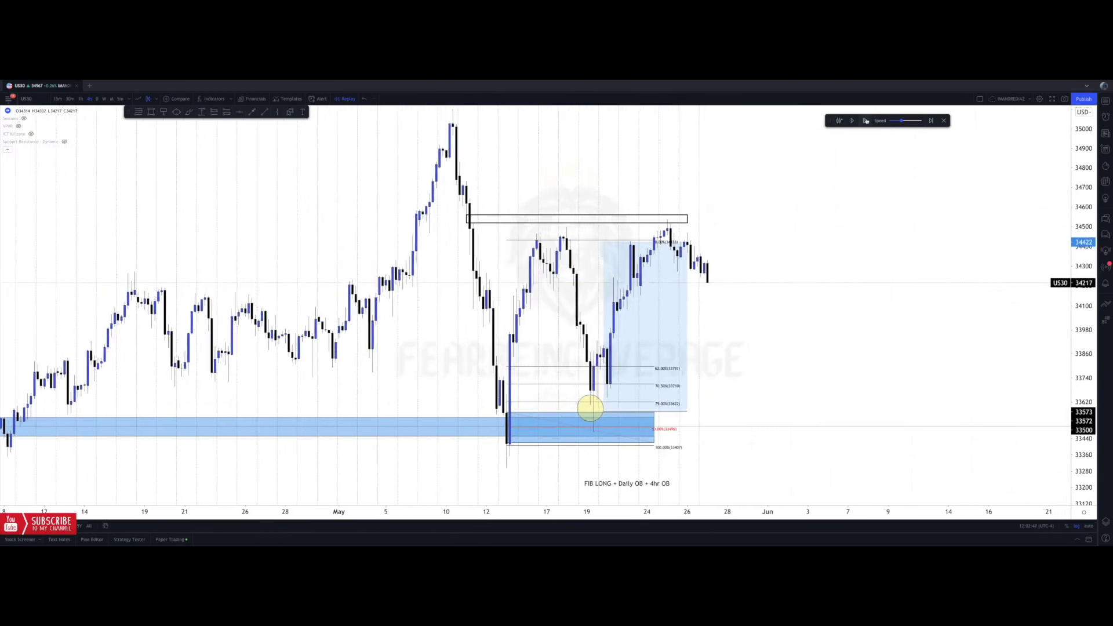
pyautogui.click(866, 120)
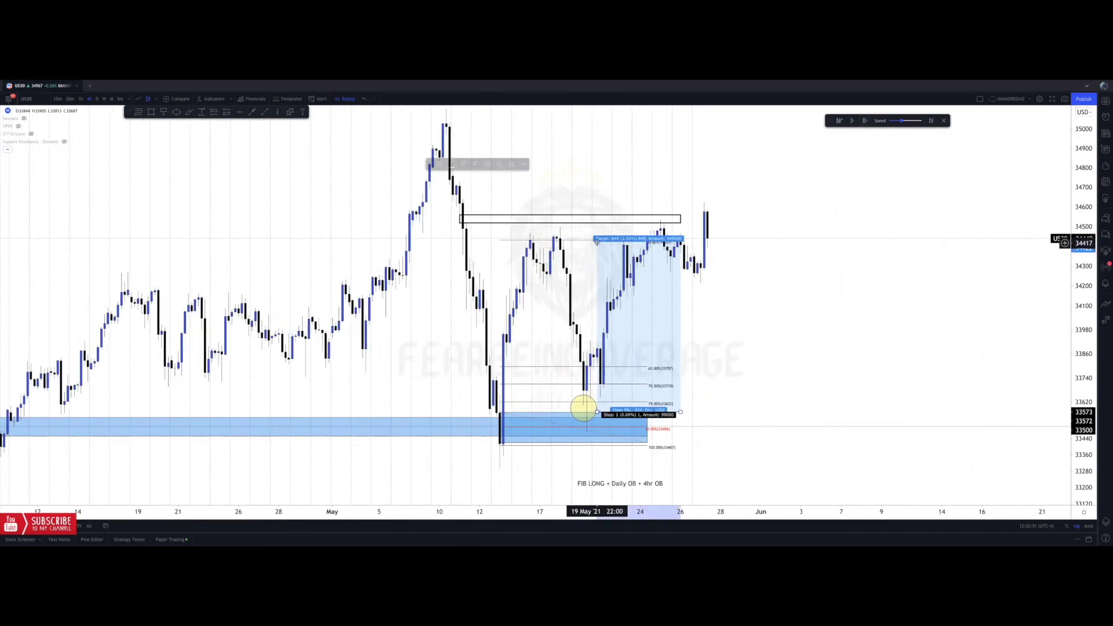
# Raise the long position's target to the remaining imbalance rectangle's lower edge and extend that rectangle to about 28 May 2021.
pyautogui.moveTo(598, 239); pyautogui.dragTo(683, 220)
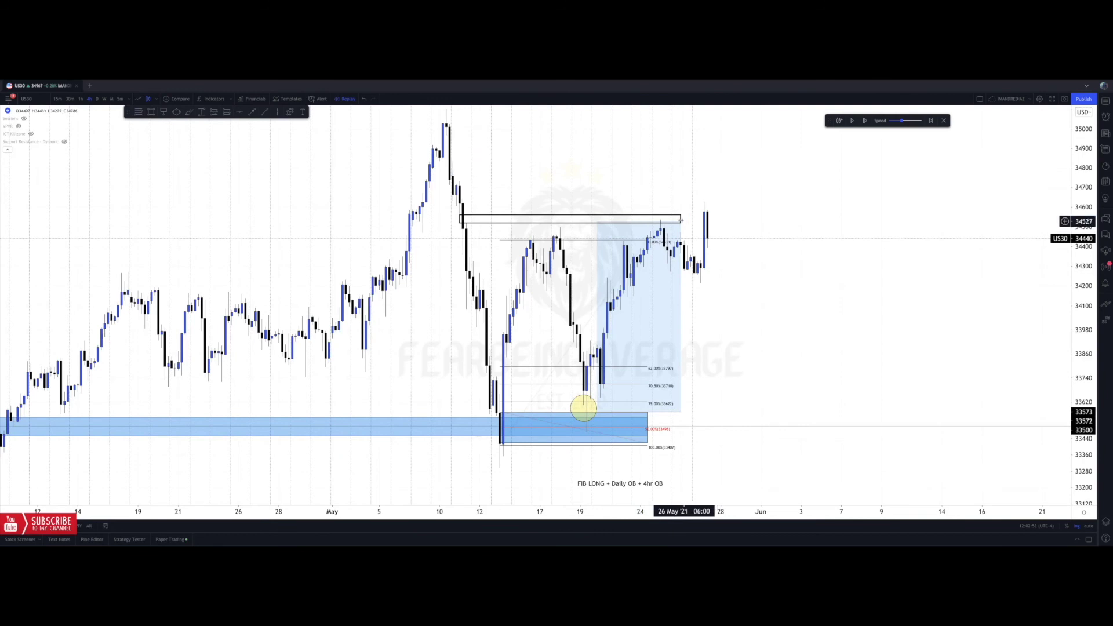
pyautogui.moveTo(685, 220); pyautogui.dragTo(721, 219)
pyautogui.click(734, 223)
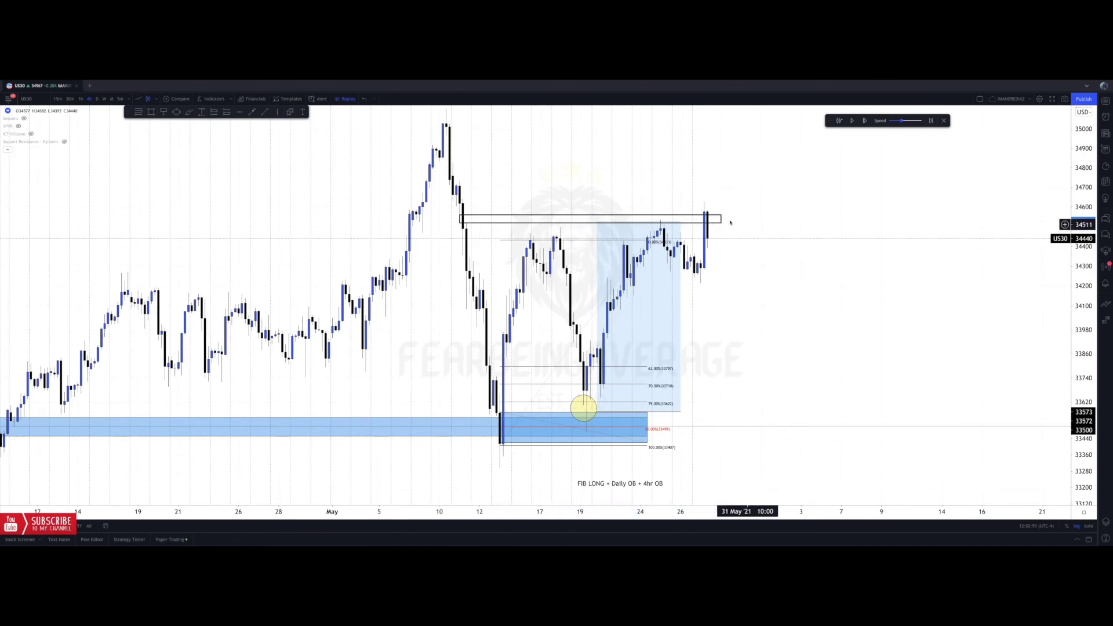
# Advance the replay candle by candle to about 1 June 2021.
pyautogui.click(864, 121)
pyautogui.click(863, 121)
pyautogui.click(863, 121)
pyautogui.click(863, 121)
pyautogui.click(863, 121)
pyautogui.click(863, 121)
pyautogui.click(864, 121)
pyautogui.click(864, 121)
pyautogui.click(863, 121)
pyautogui.click(863, 121)
pyautogui.click(863, 121)
pyautogui.click(863, 121)
pyautogui.click(863, 121)
pyautogui.click(864, 121)
pyautogui.click(863, 121)
pyautogui.click(864, 121)
pyautogui.moveTo(741, 289); pyautogui.dragTo(852, 270)
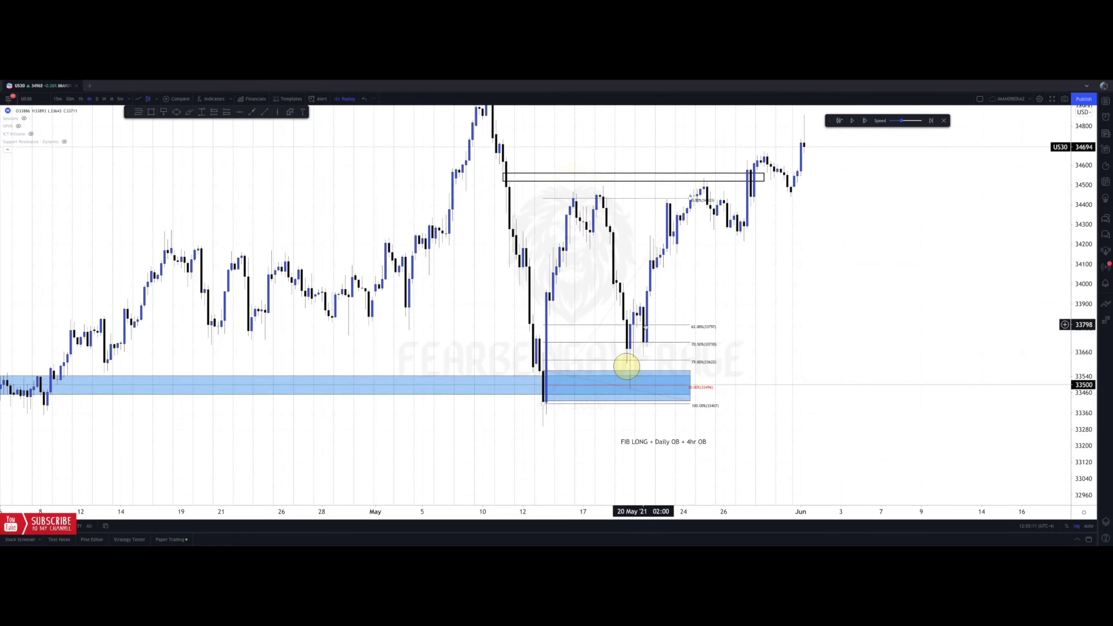
# Delete the Fib retracement and the yellow circle marking the May 2021 entry area.
pyautogui.click(646, 326)
pyautogui.press('Delete')
pyautogui.click(635, 357)
pyautogui.press('Delete')
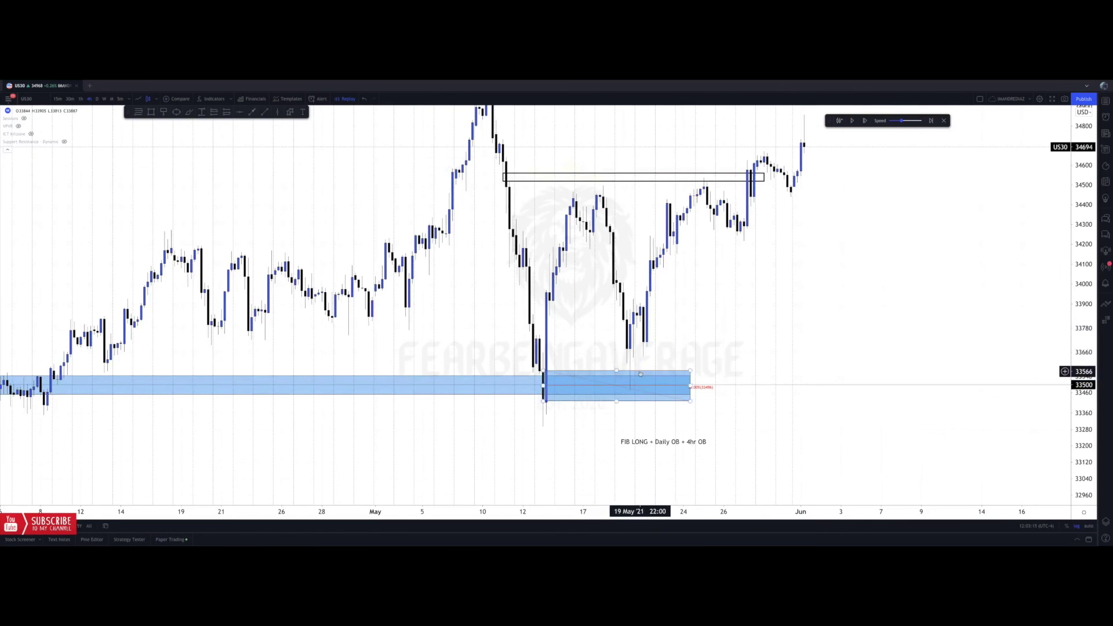
# Delete the two overlapping blue order block rectangles and the red 50% level line running through them.
pyautogui.click(640, 374)
pyautogui.press('Delete')
pyautogui.click(641, 379)
pyautogui.press('Delete')
pyautogui.click(641, 386)
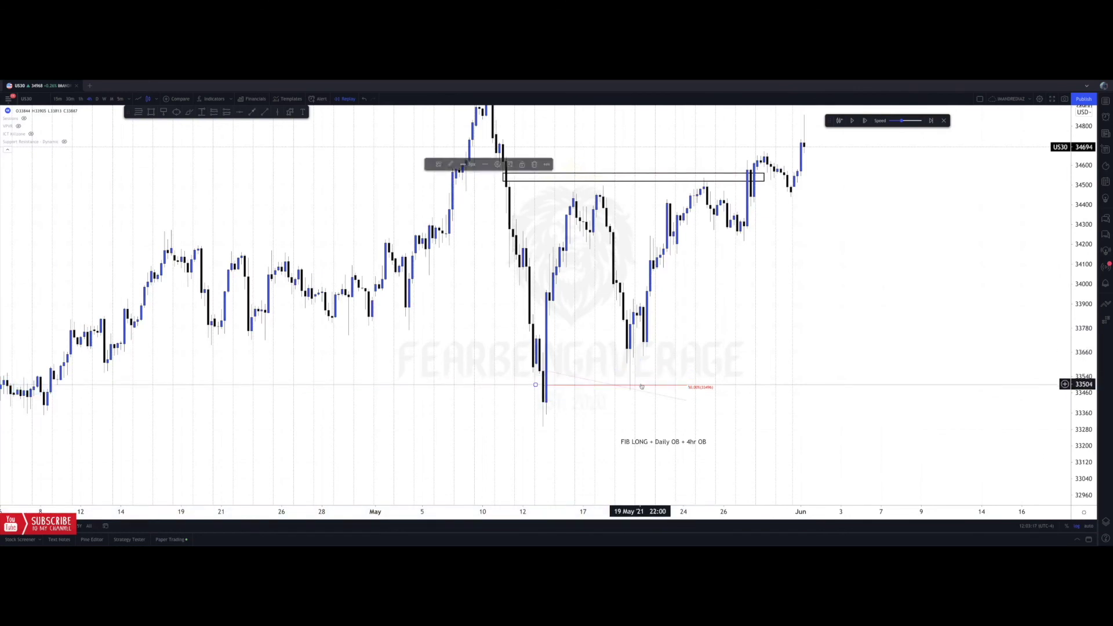
pyautogui.press('Delete')
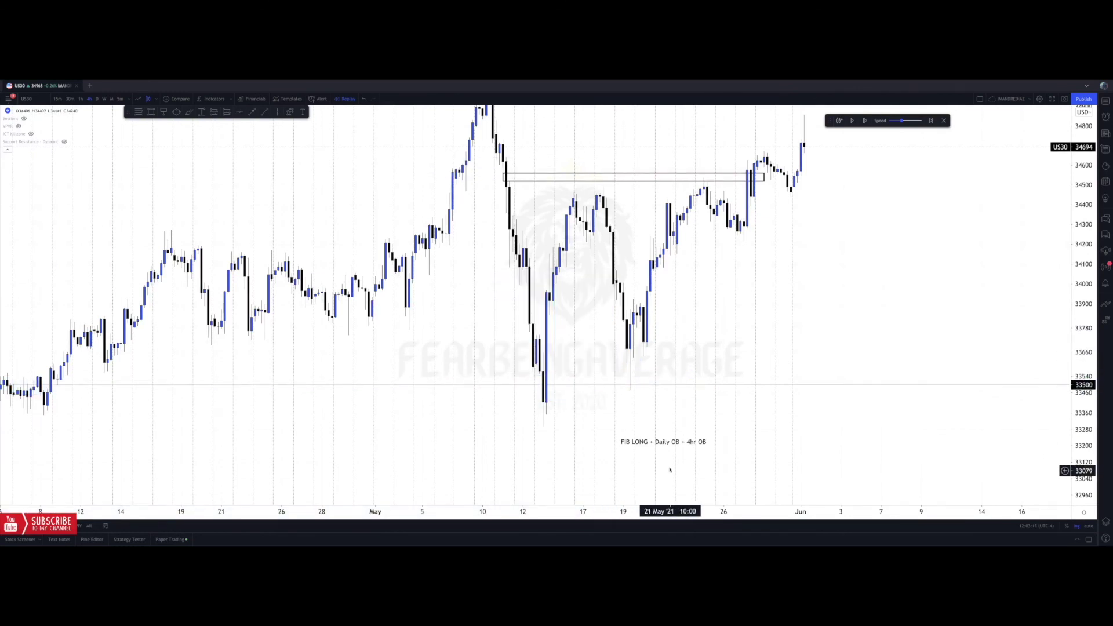
# Delete the "FIB LONG + Daily OB + 4hr OB" label, the horizontal line at 33500 and the remaining imbalance rectangle.
pyautogui.click(665, 442)
pyautogui.press('Delete')
pyautogui.click(664, 385)
pyautogui.press('Delete')
pyautogui.click(628, 177)
pyautogui.press('Delete')
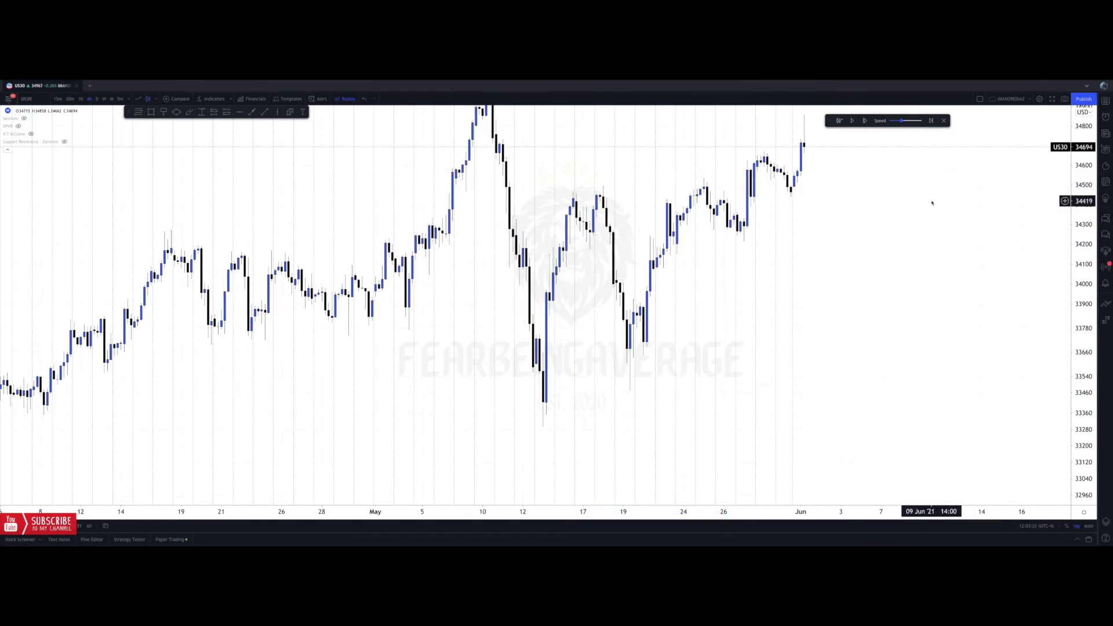
pyautogui.scroll(-5, 931, 203)
pyautogui.scroll(4, 805, 257)
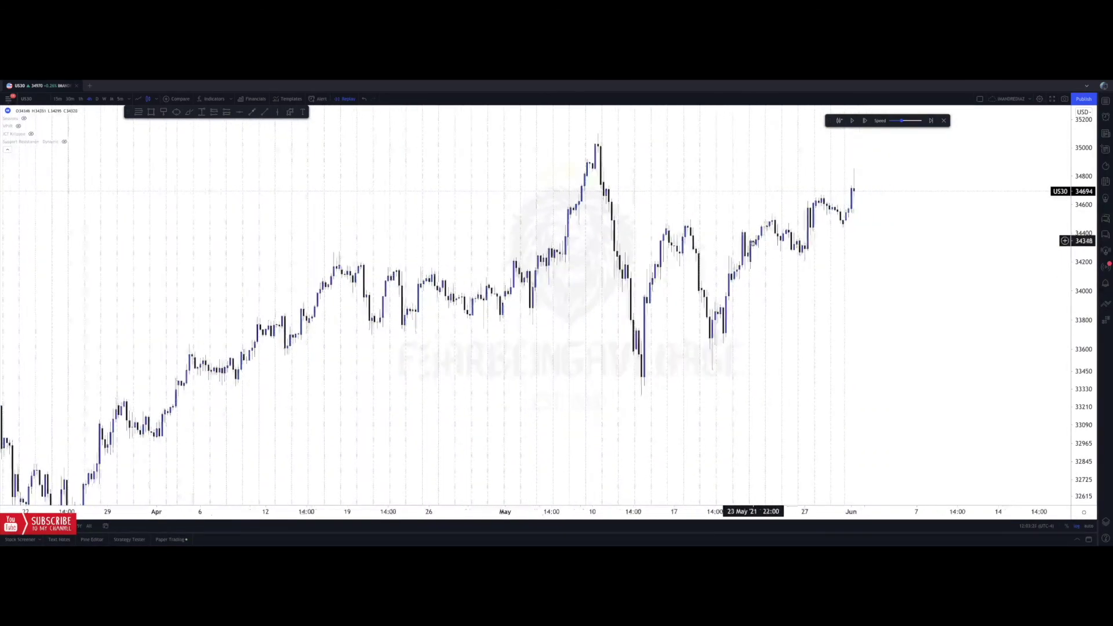
pyautogui.scroll(2, 835, 249)
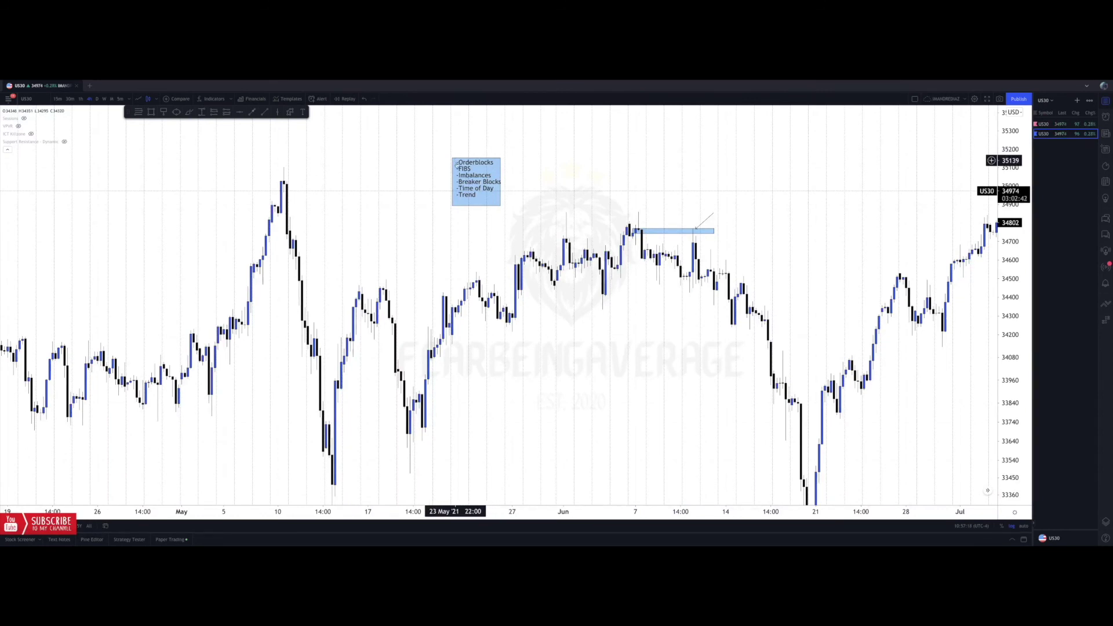
pyautogui.click(452, 157)
pyautogui.click(454, 149)
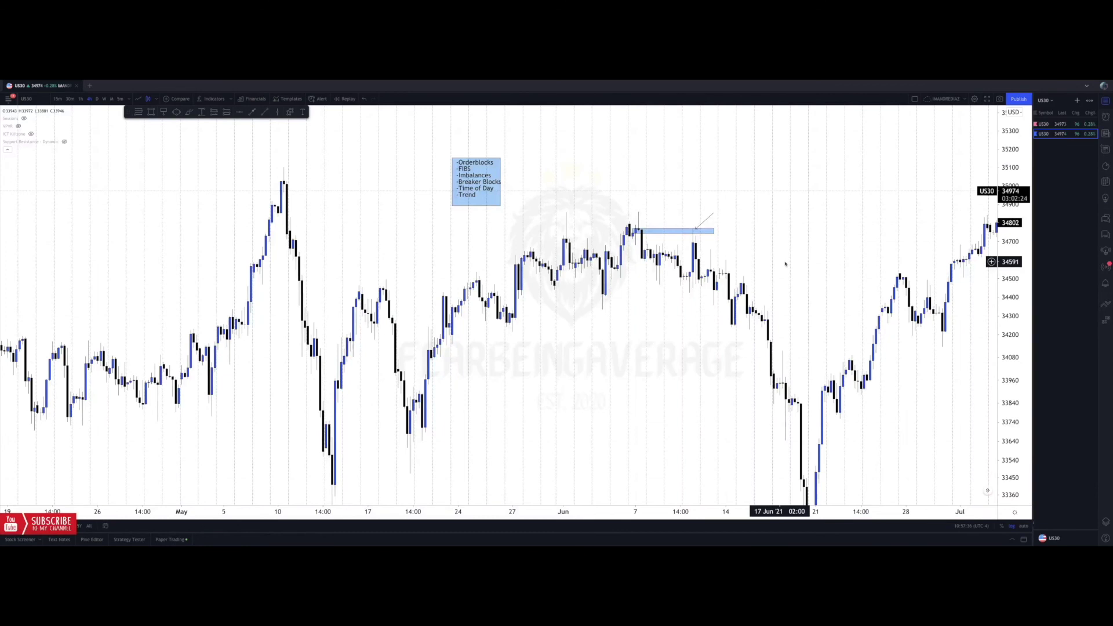
pyautogui.moveTo(982, 83)
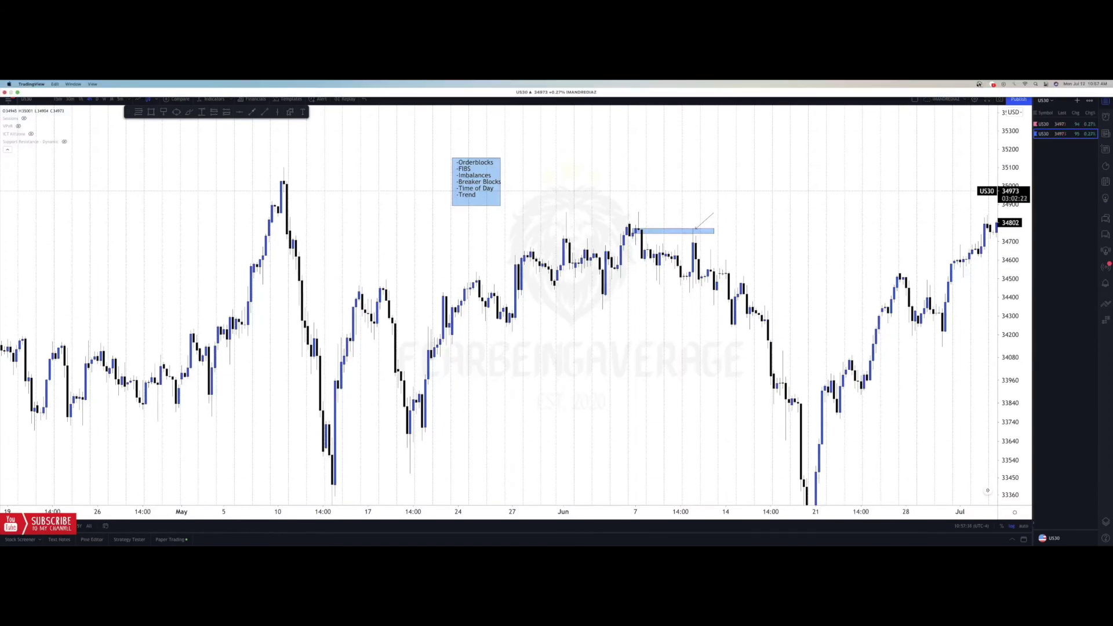